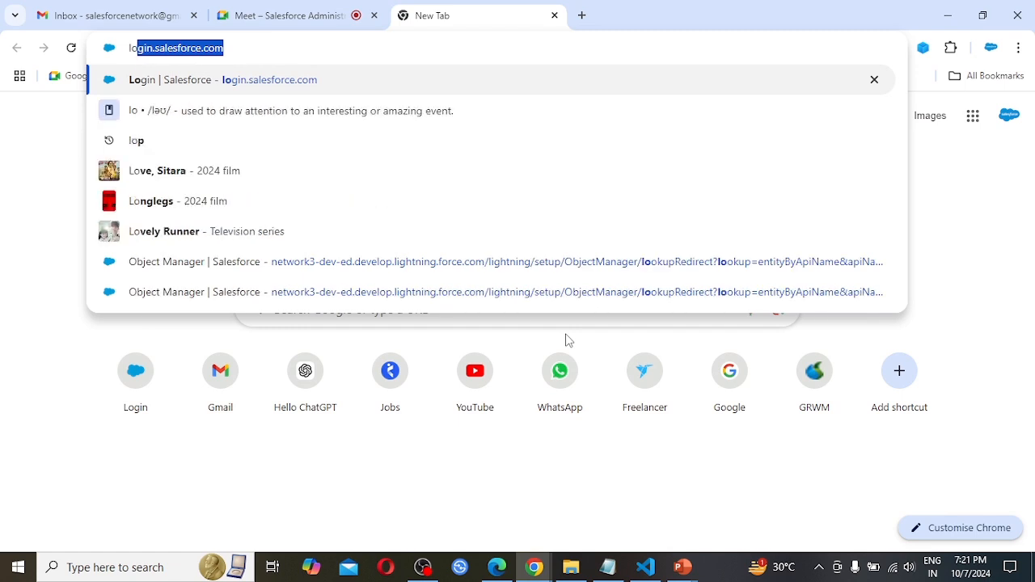
Log in at login.salesforce.com with the saved credentials and open the EMS app.
key("Return")
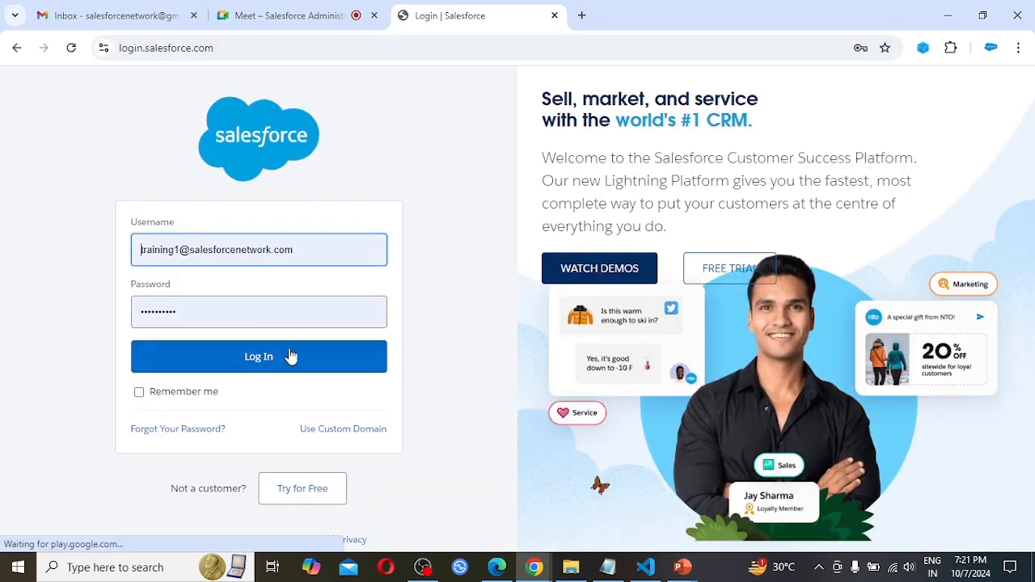
left_click(262, 364)
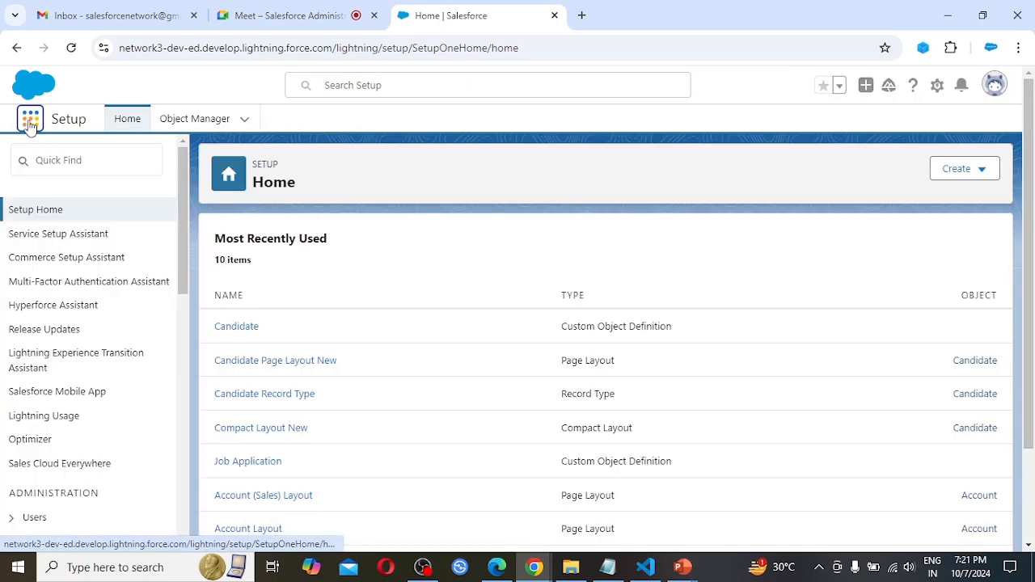
left_click(29, 123)
type("ems")
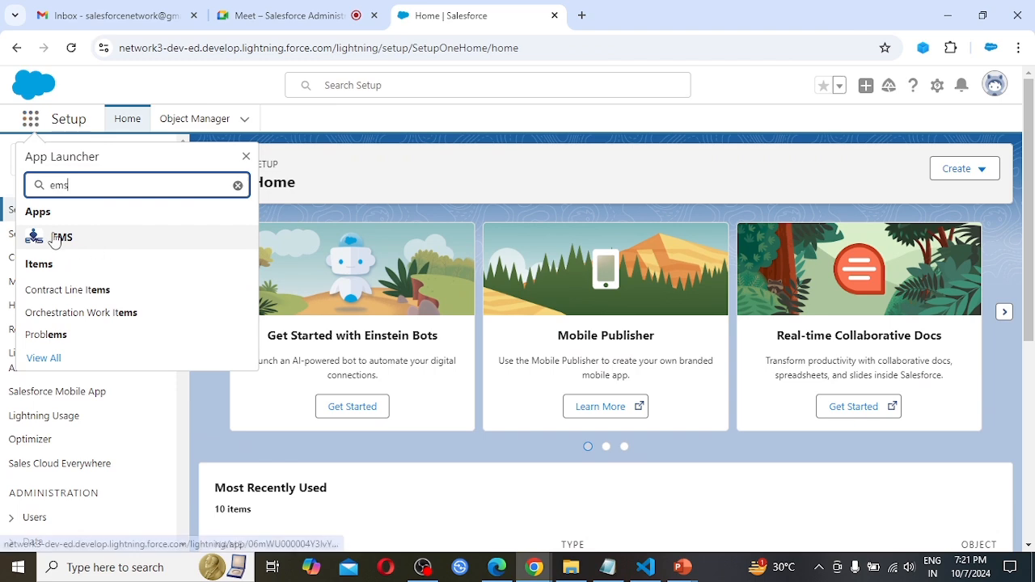
left_click(110, 245)
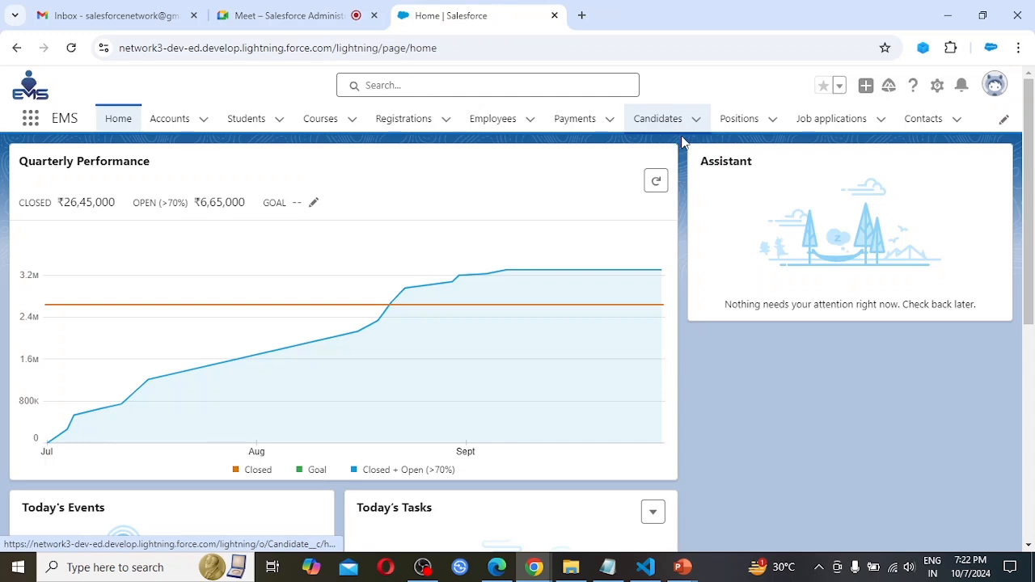
Go to Setup for the current app, find "sharing settings" and open the Sharing Settings page.
left_click(938, 87)
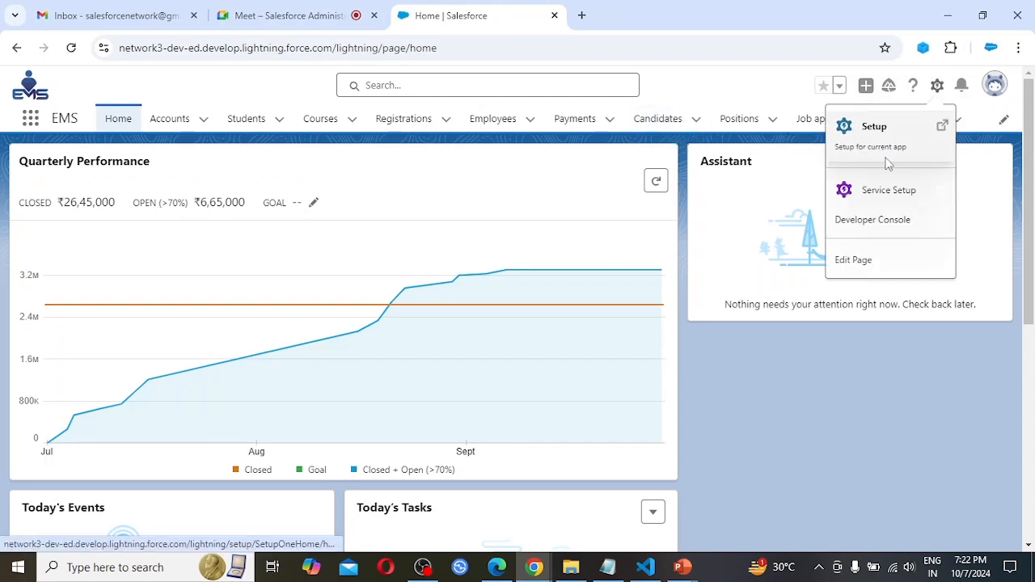
left_click(907, 132)
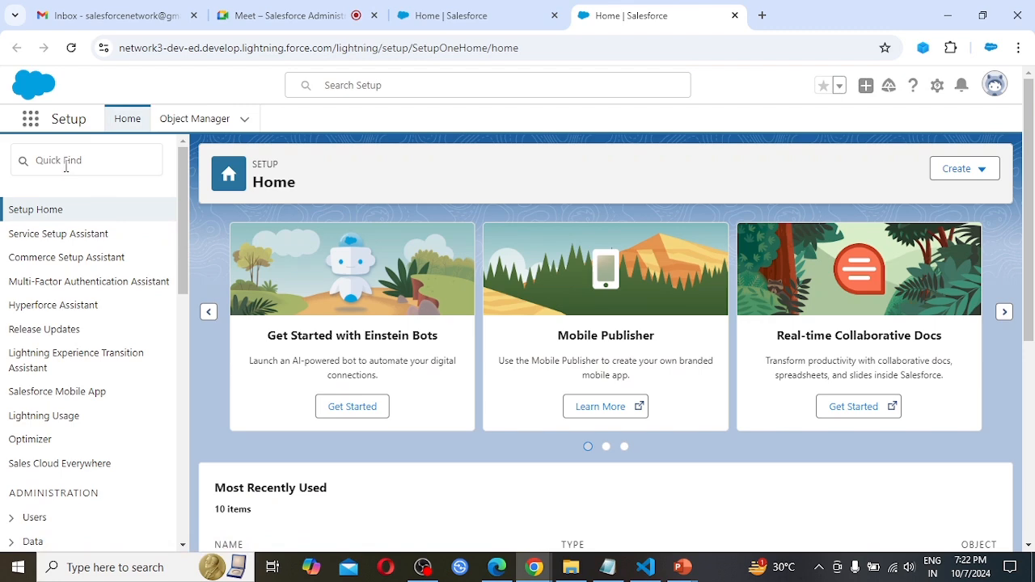
left_click(65, 166)
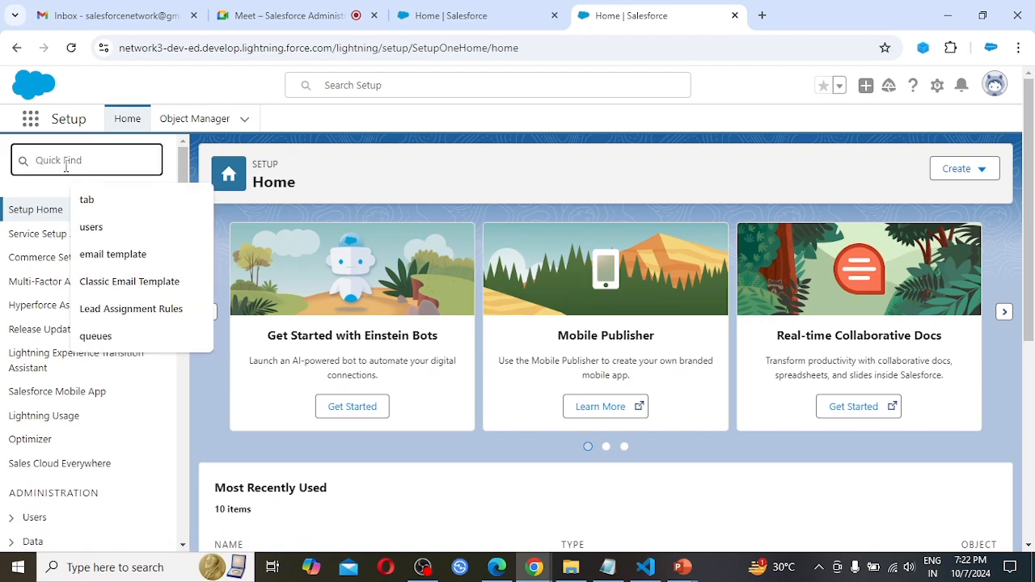
type("shar")
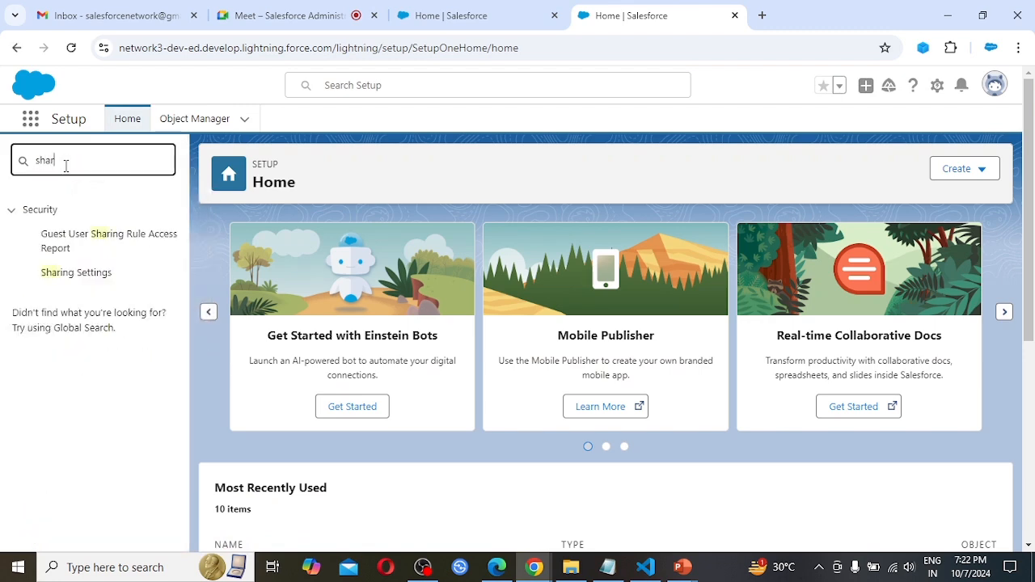
type("ing set")
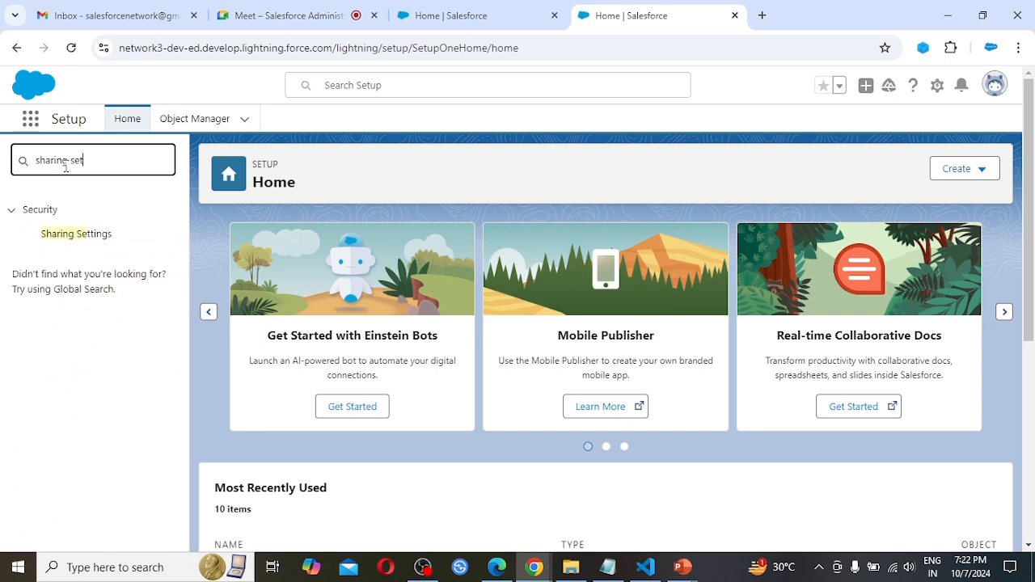
type("tings")
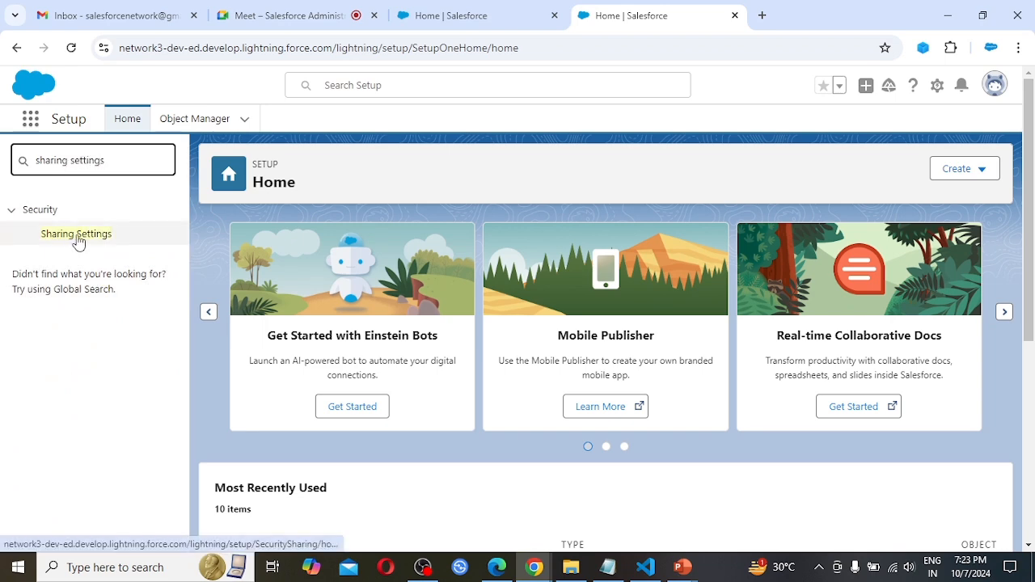
left_click(77, 241)
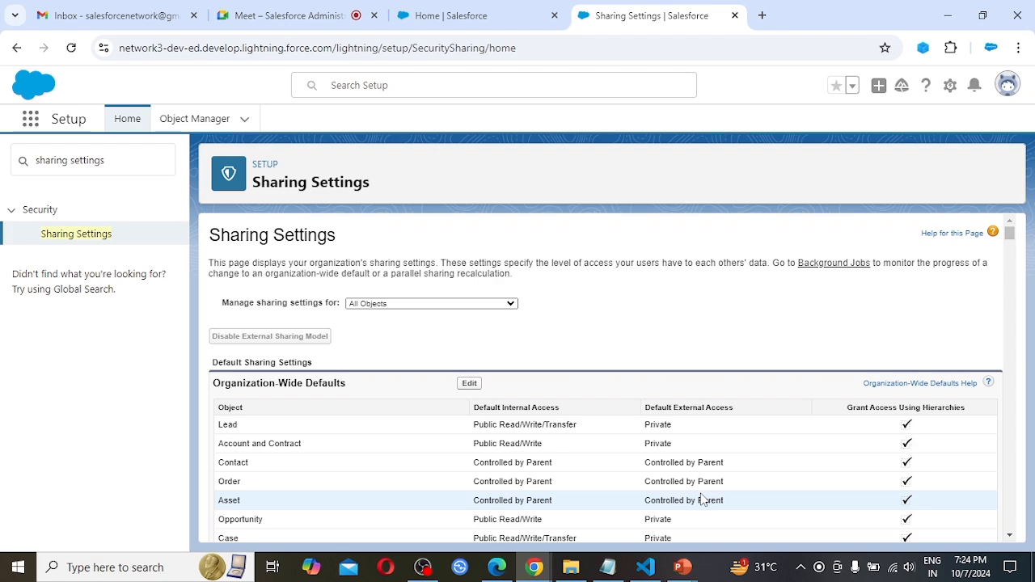
Review which standard and custom objects can be chosen under Manage sharing settings for, leaving All Objects selected.
key("ctrl+plus")
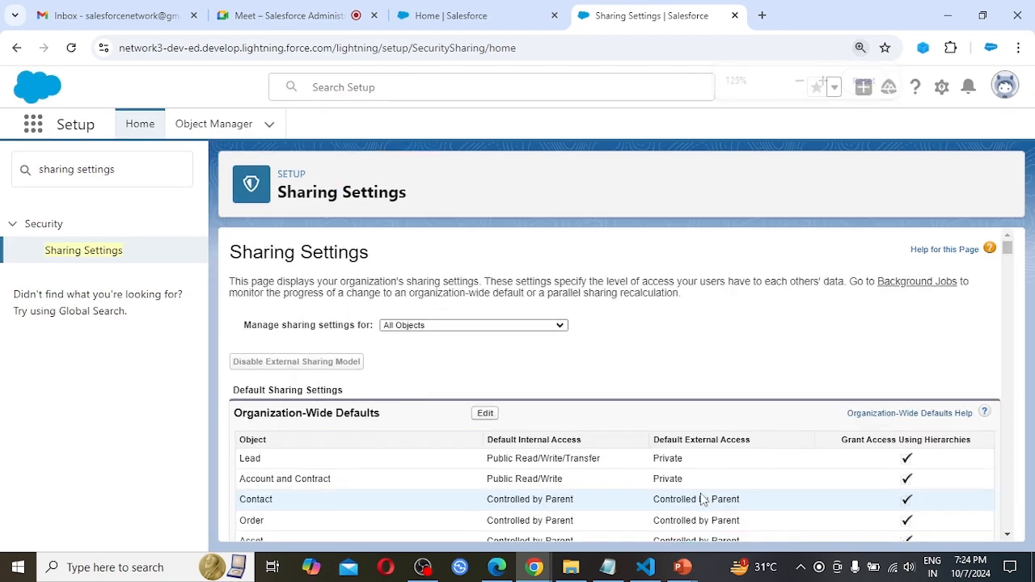
key("ctrl+plus")
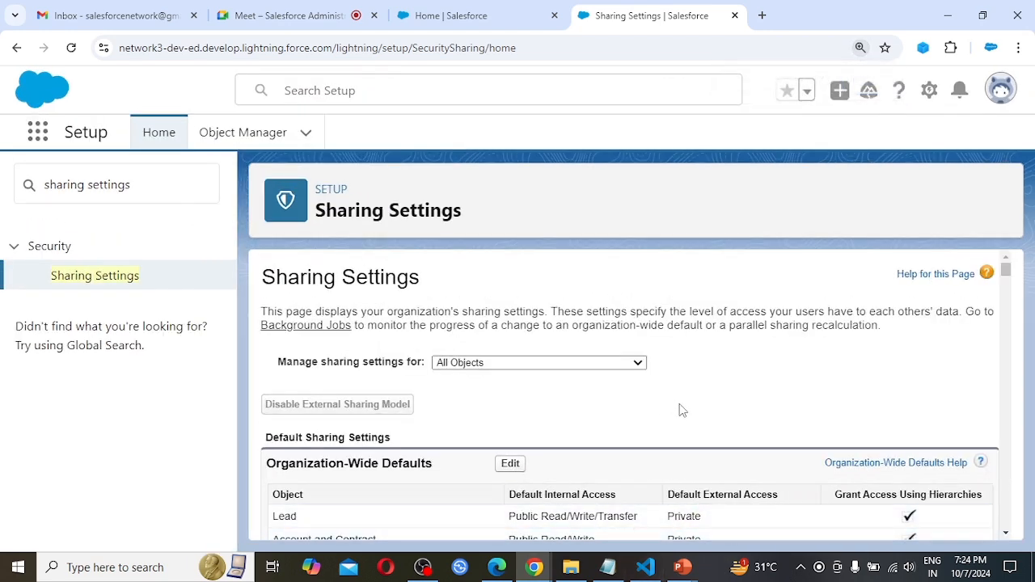
scroll(679, 410, "down", 1)
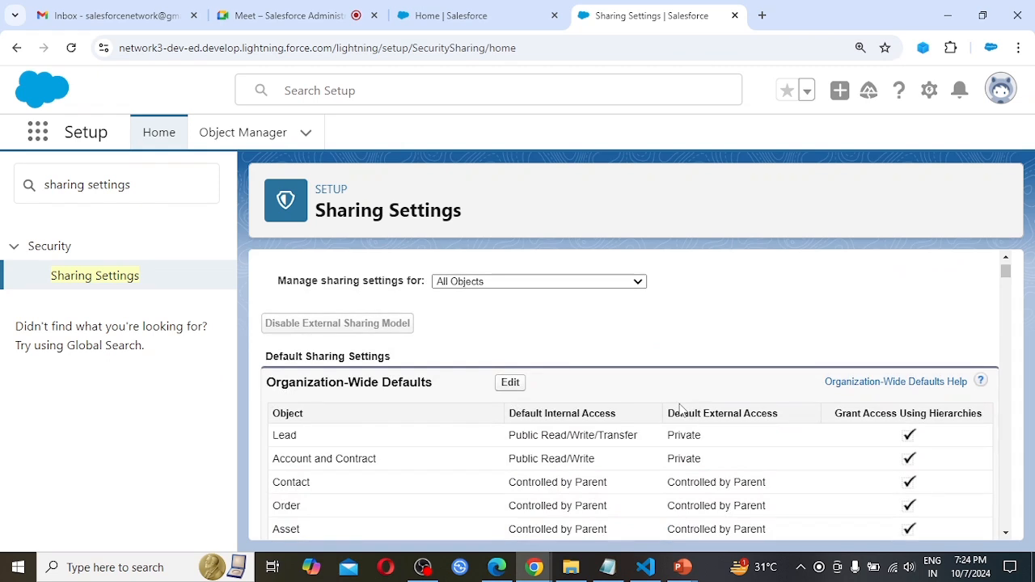
scroll(680, 410, "down", 1)
scroll(680, 410, "up", 1)
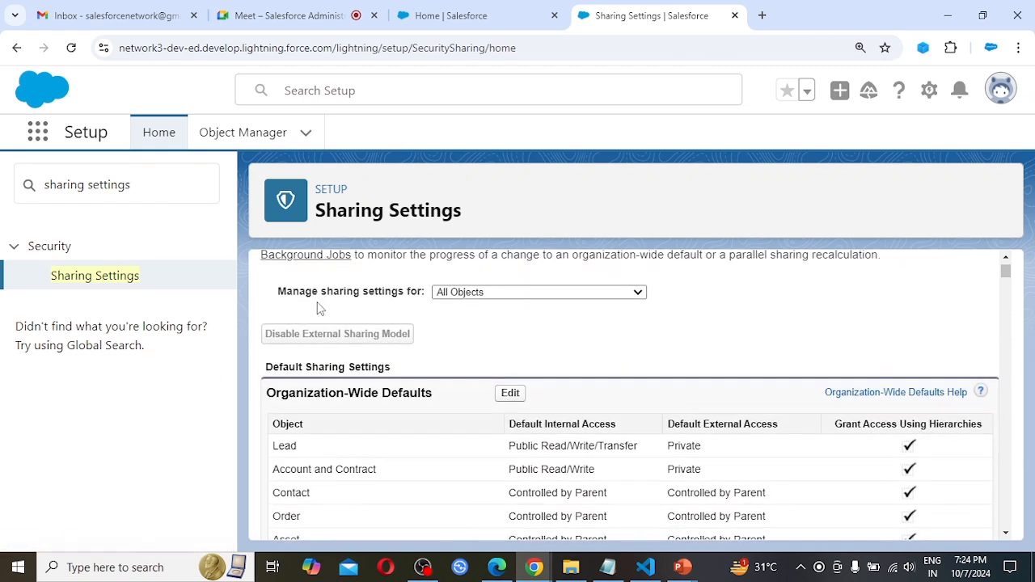
left_click(553, 297)
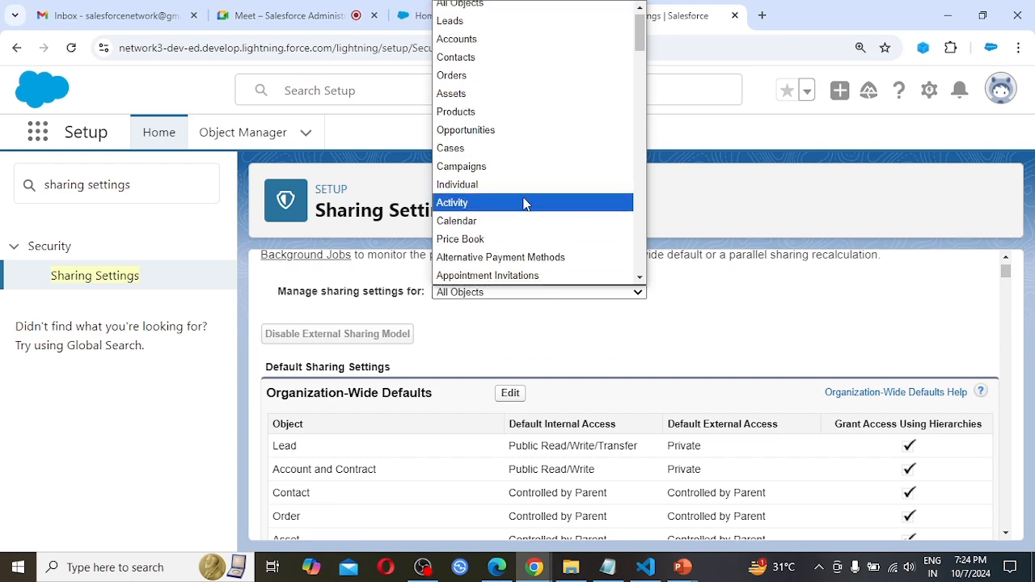
scroll(537, 71, "down", 5)
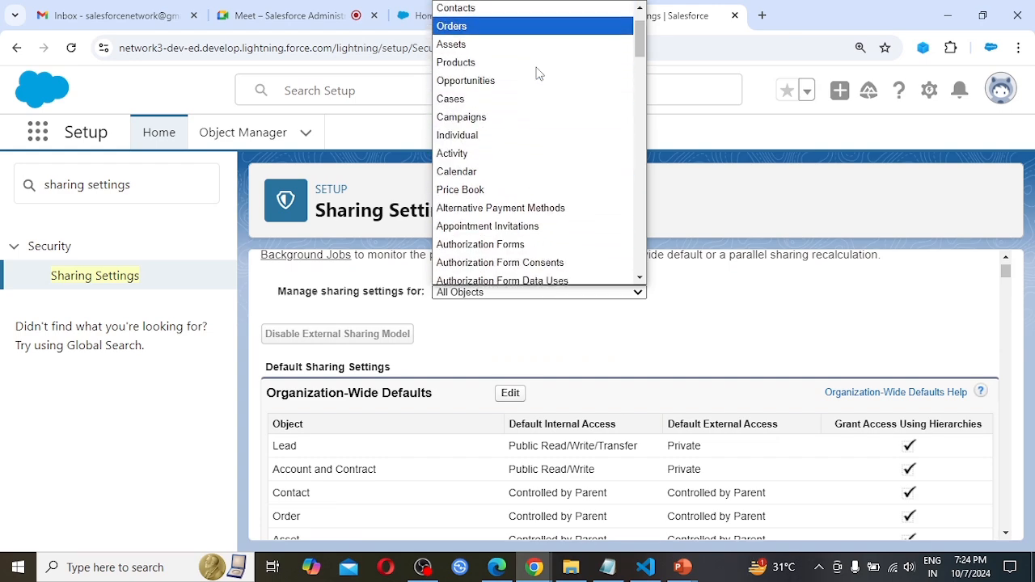
scroll(536, 71, "down", 15)
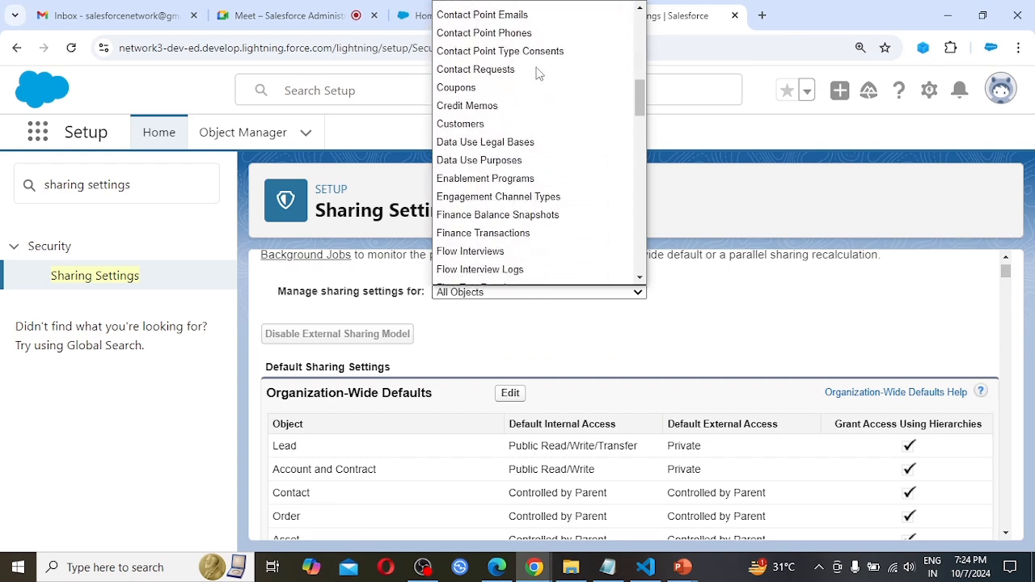
scroll(538, 73, "down", 12)
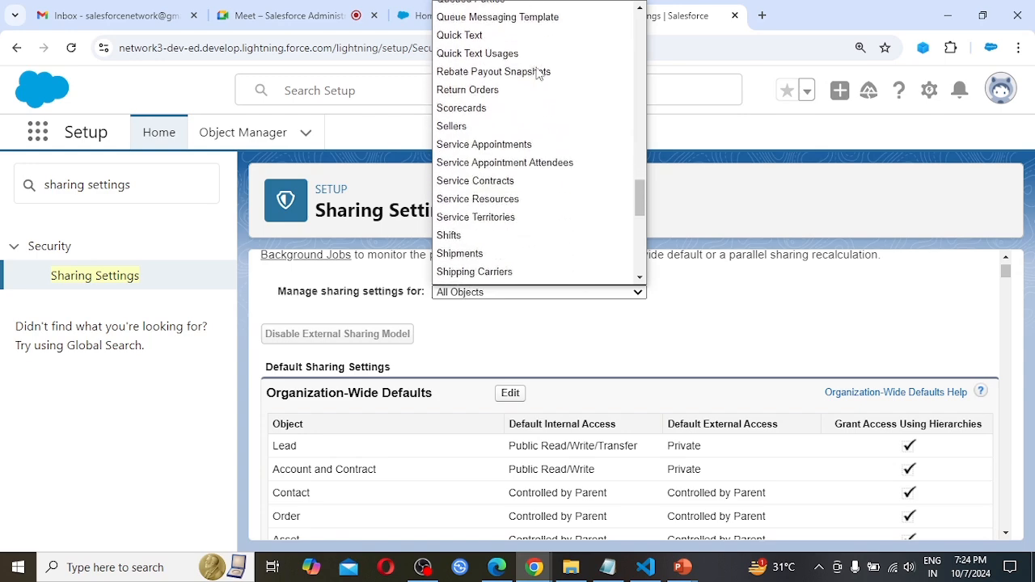
scroll(537, 71, "up", 5)
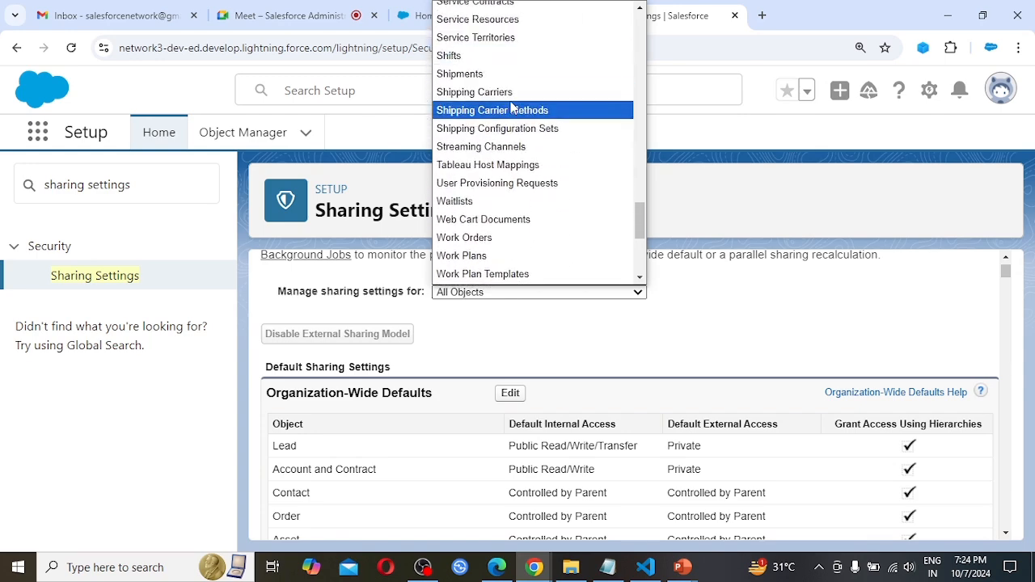
scroll(526, 194, "down", 5)
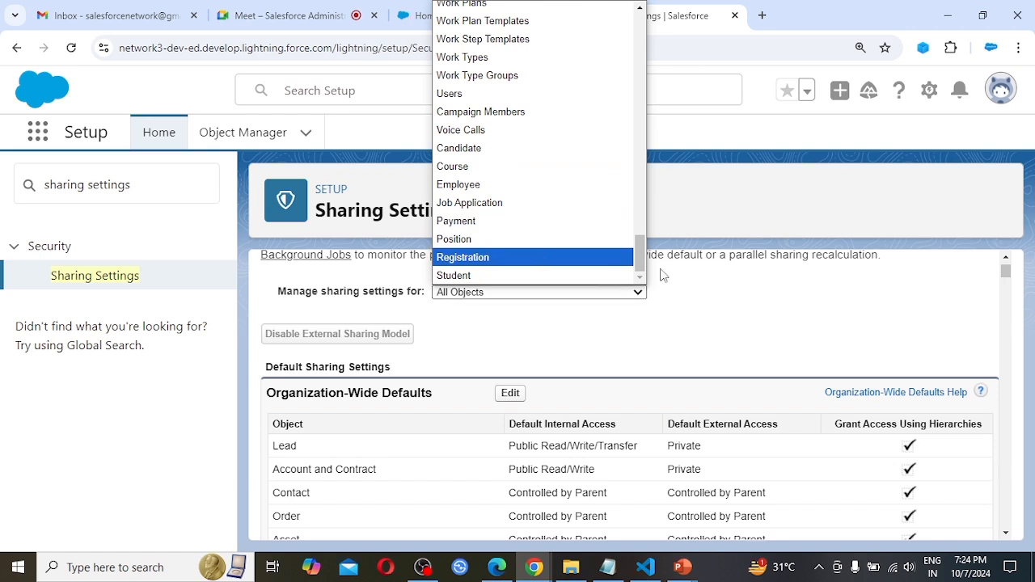
left_click(705, 313)
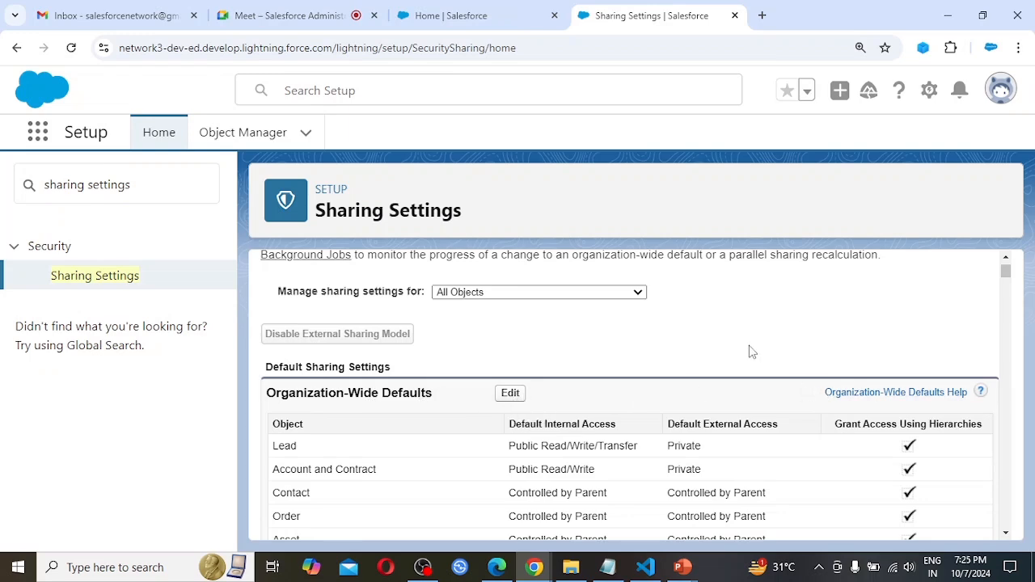
Examine the Organization-Wide Defaults table for each object's default internal access, default external access and hierarchy-based access.
scroll(749, 352, "down", 1)
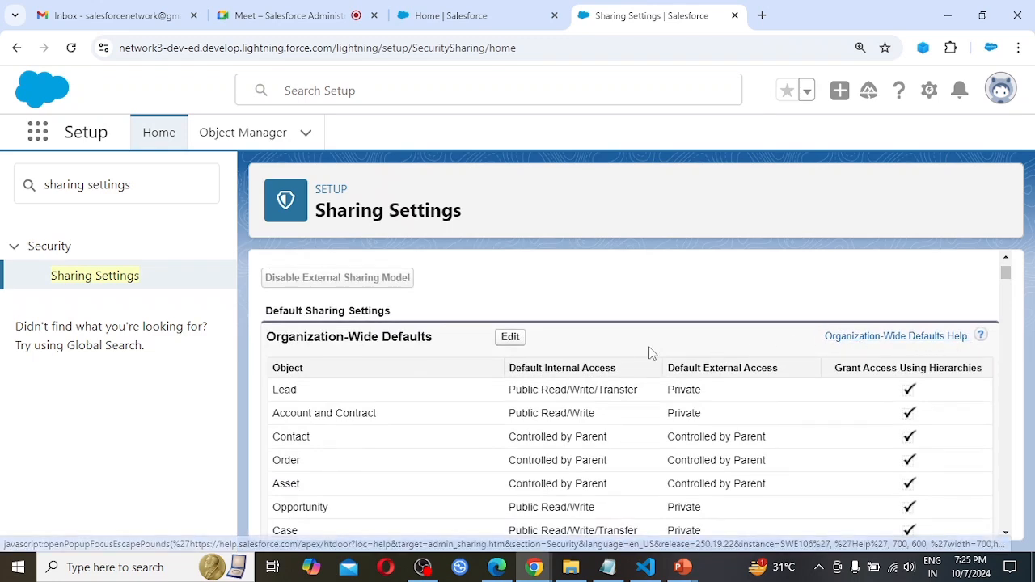
scroll(622, 352, "down", 1)
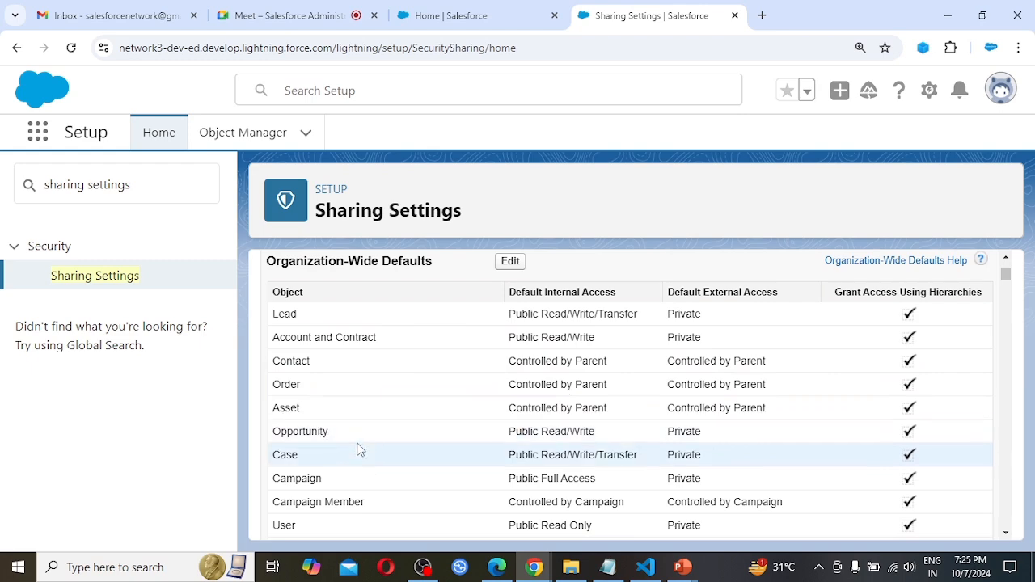
scroll(359, 448, "down", 2)
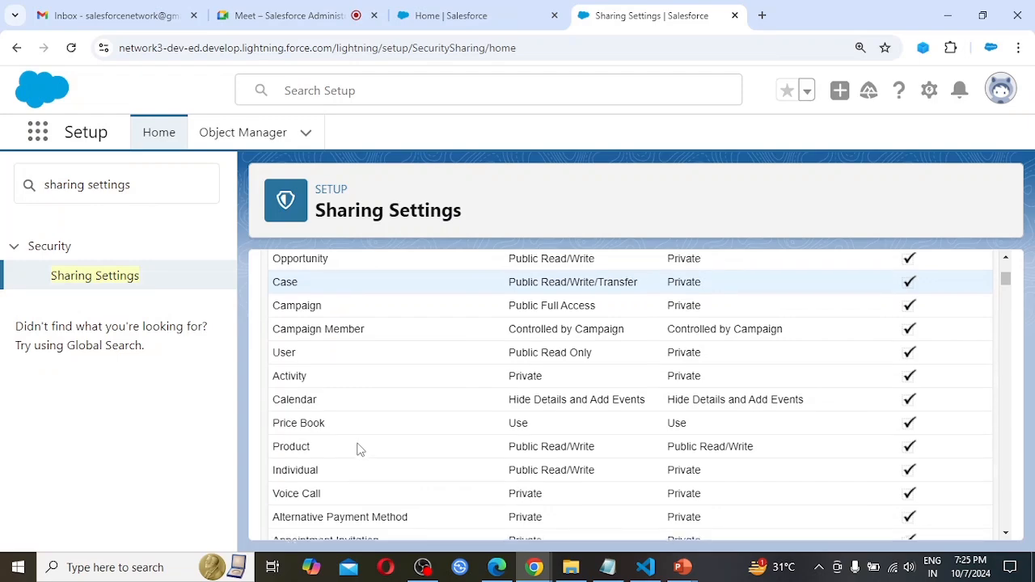
scroll(361, 449, "down", 1)
scroll(360, 450, "down", 3)
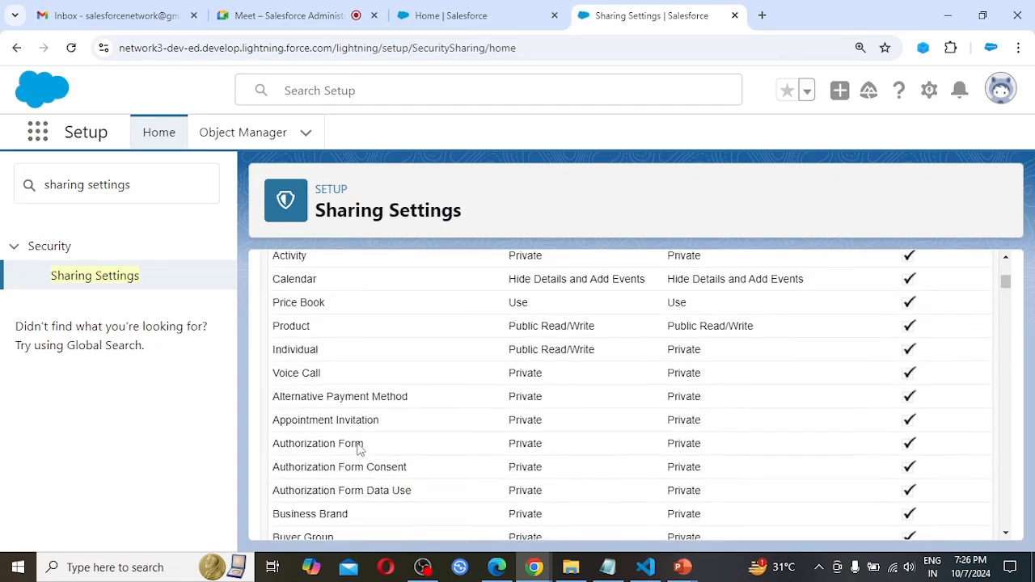
scroll(360, 449, "down", 5)
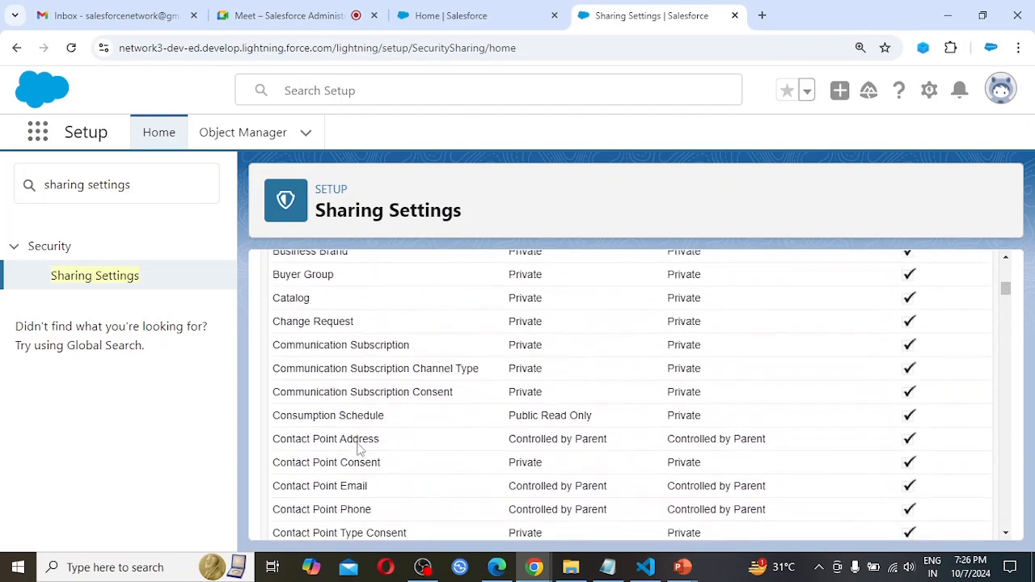
scroll(360, 449, "down", 6)
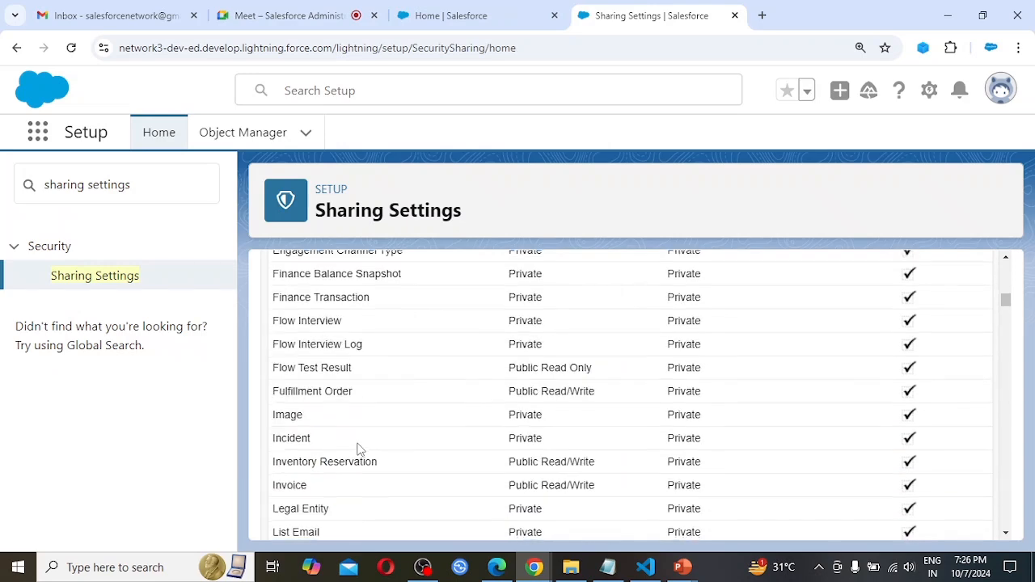
scroll(360, 449, "down", 3)
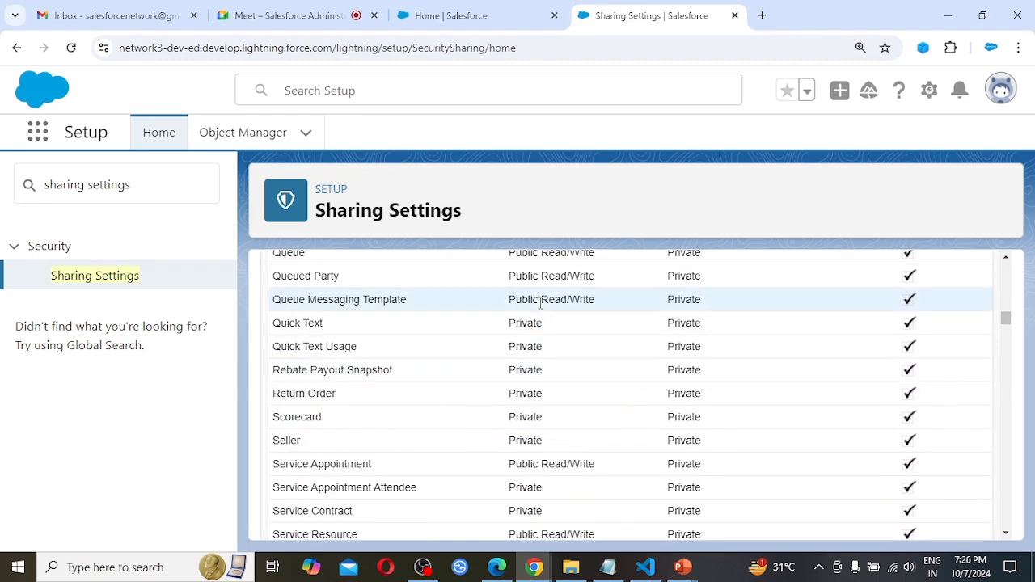
scroll(540, 303, "up", 10)
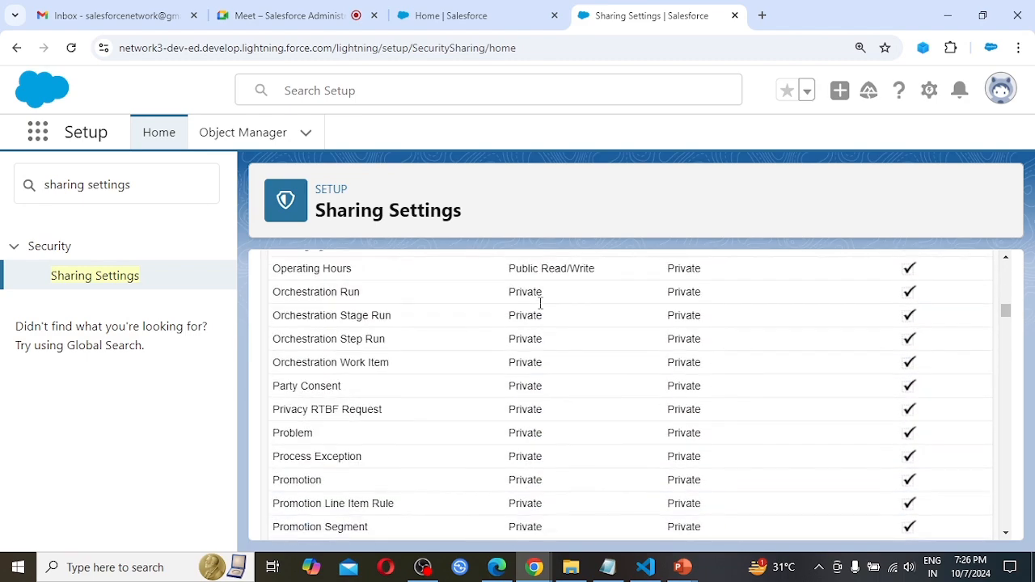
scroll(541, 308, "up", 5)
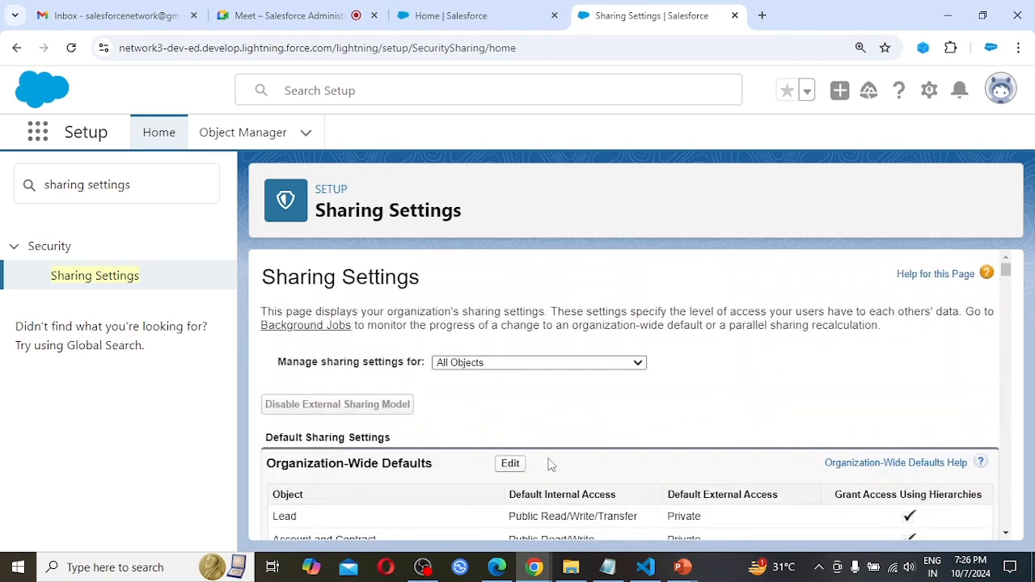
scroll(593, 520, "down", 3)
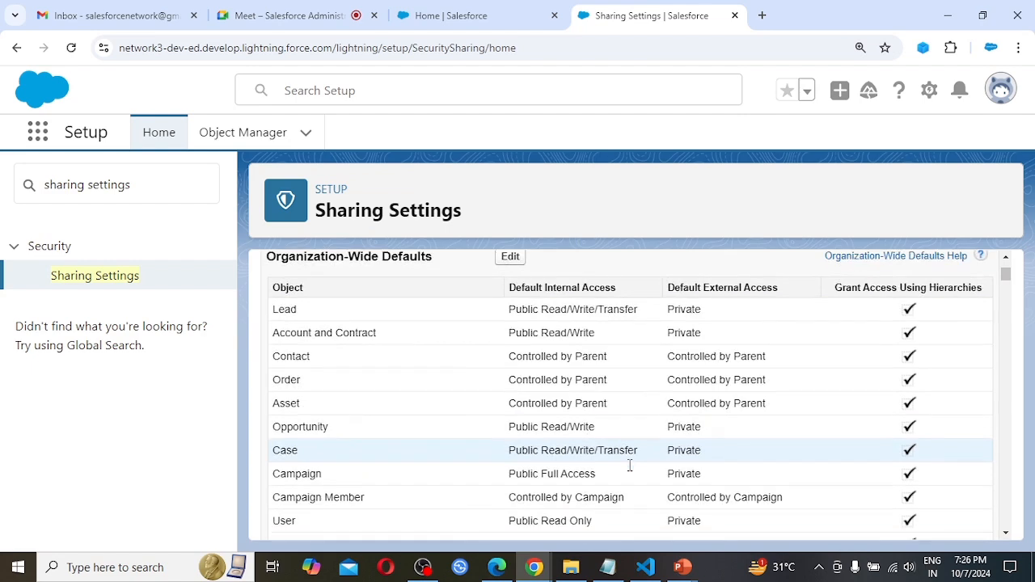
scroll(630, 466, "down", 1)
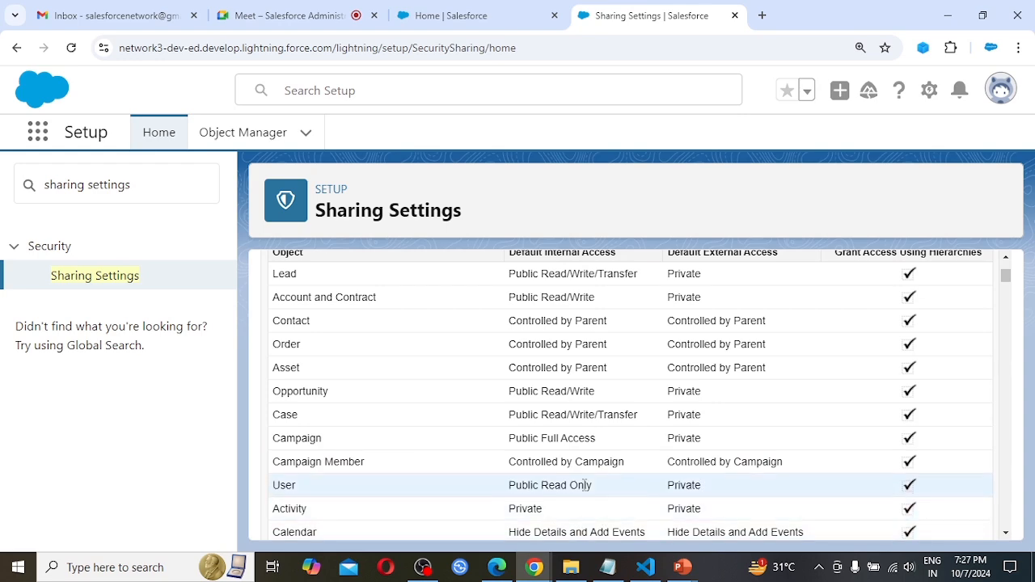
scroll(585, 485, "down", 1)
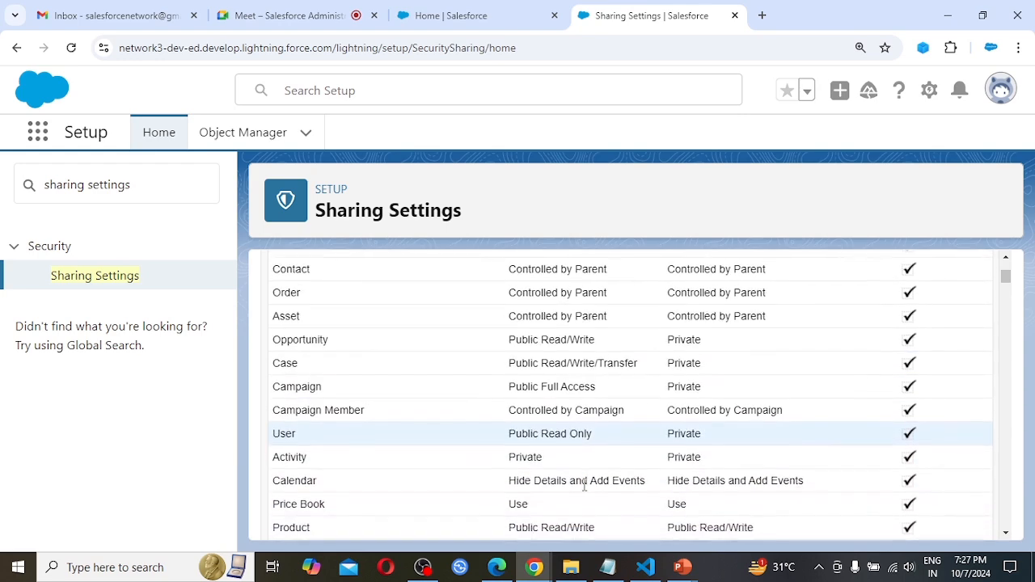
scroll(585, 486, "down", 1)
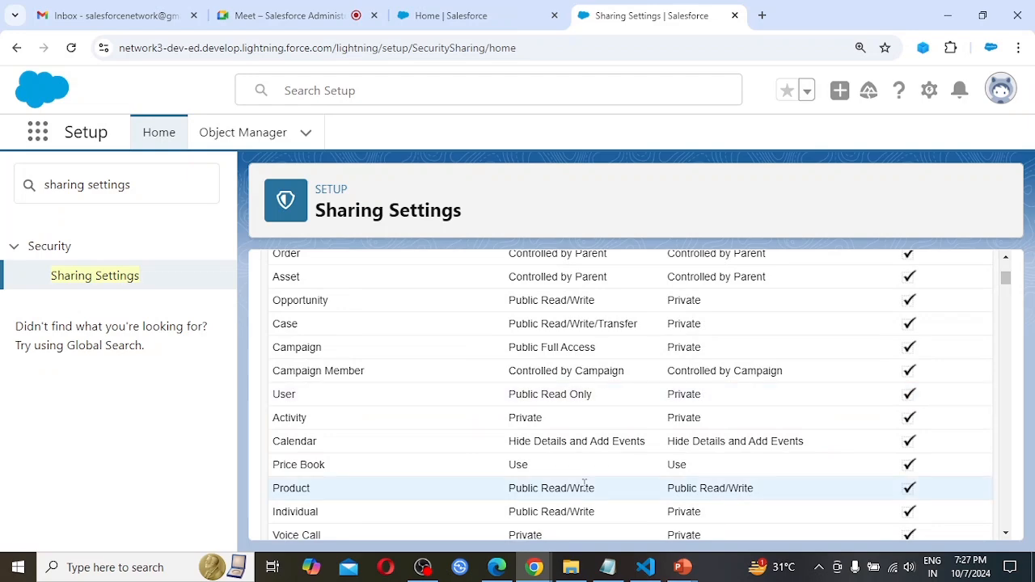
Examine the default internal and external access of the remaining standard objects in the Organization-Wide Defaults table, from Product onward.
scroll(585, 485, "down", 2)
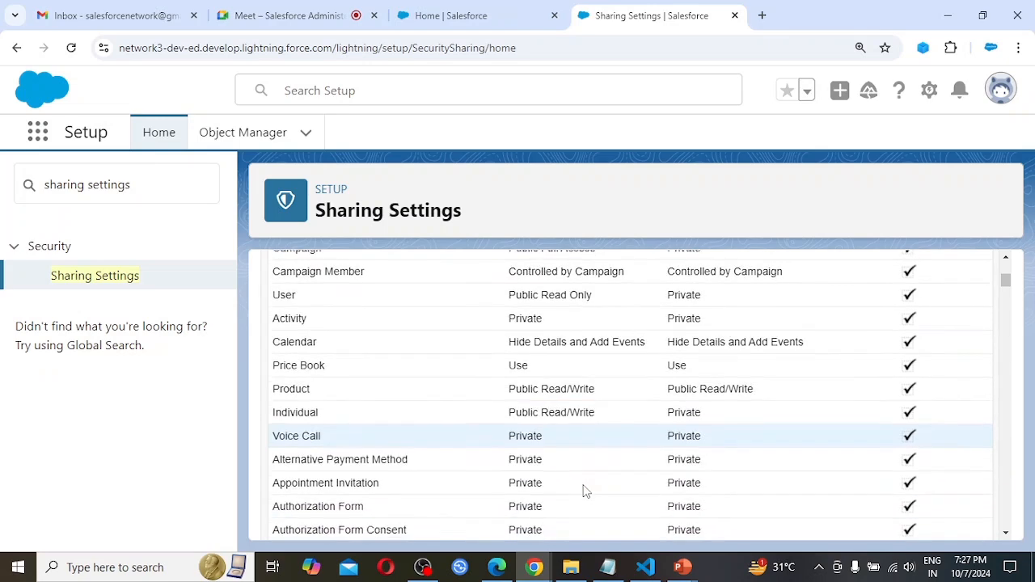
scroll(585, 491, "down", 3)
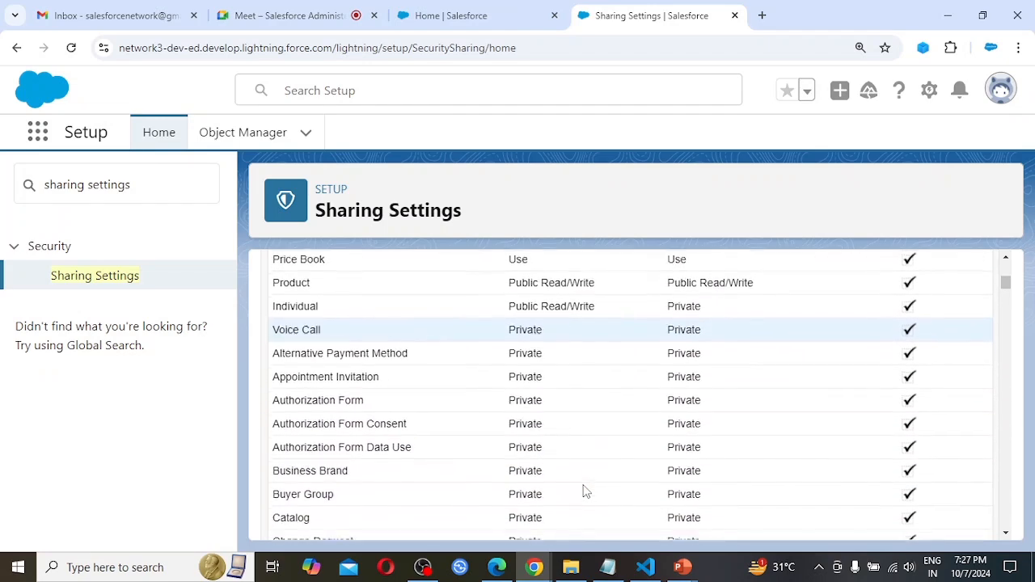
scroll(585, 491, "down", 5)
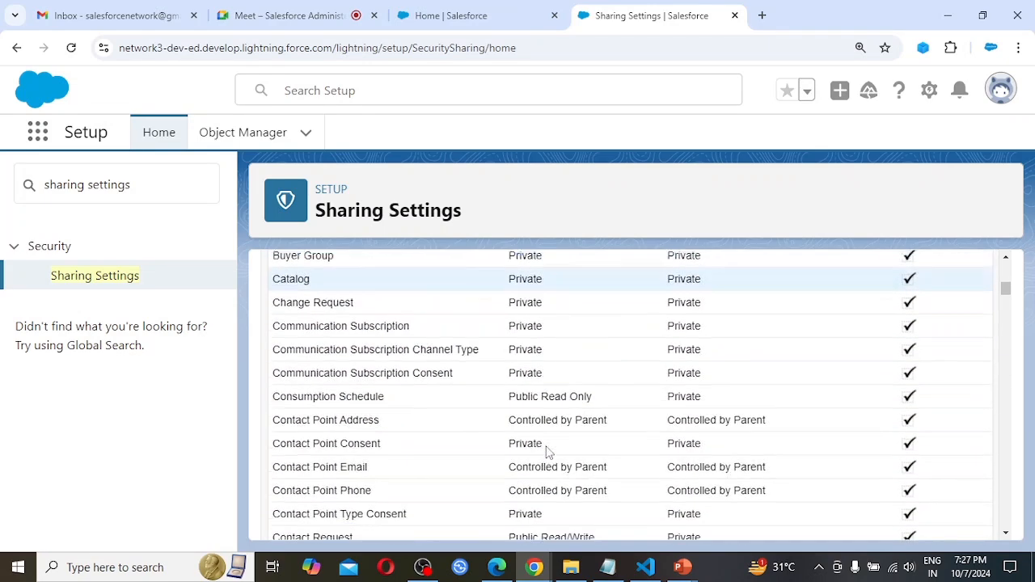
scroll(547, 451, "down", 2)
scroll(548, 453, "down", 10)
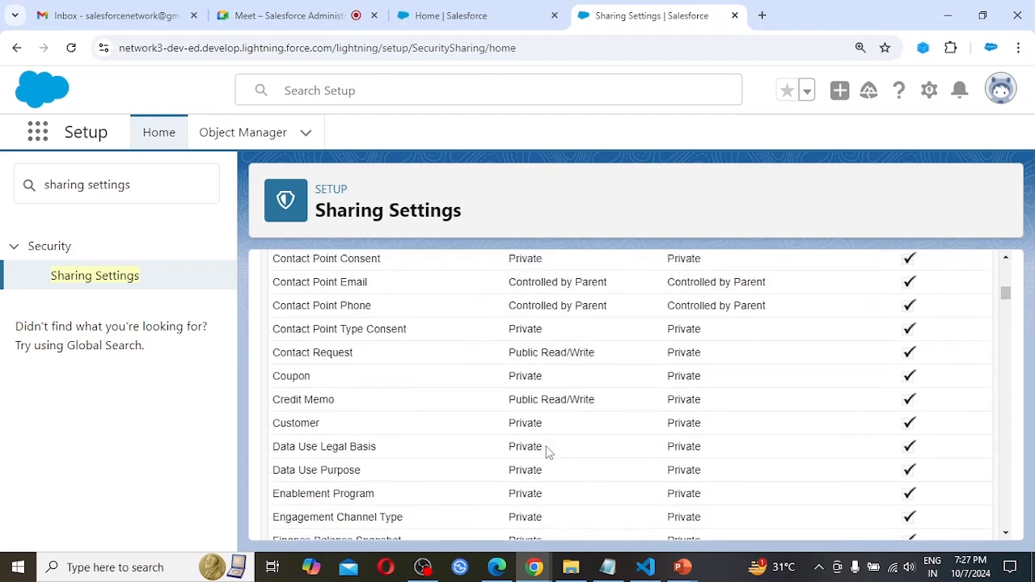
scroll(548, 453, "down", 14)
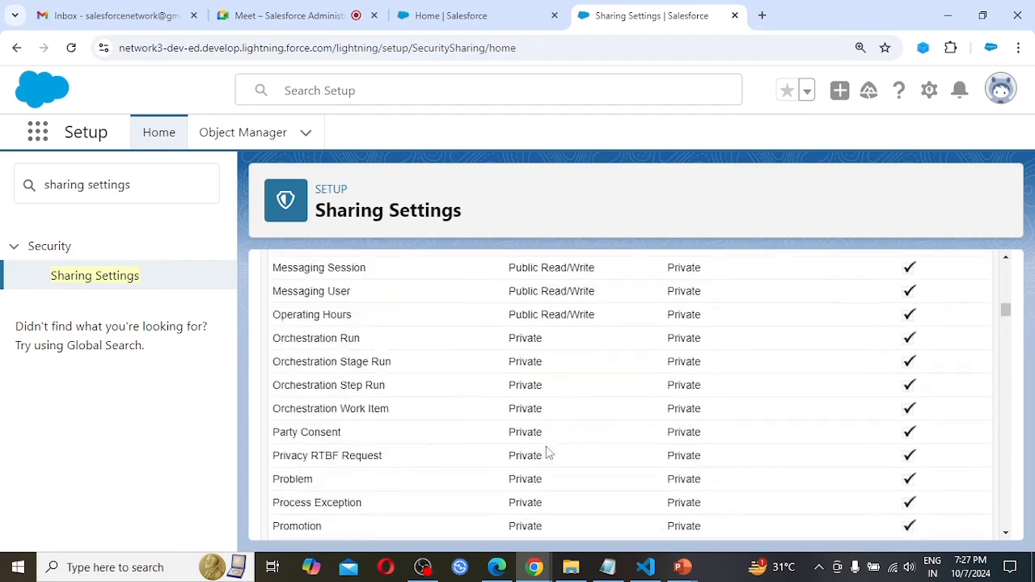
scroll(548, 451, "down", 9)
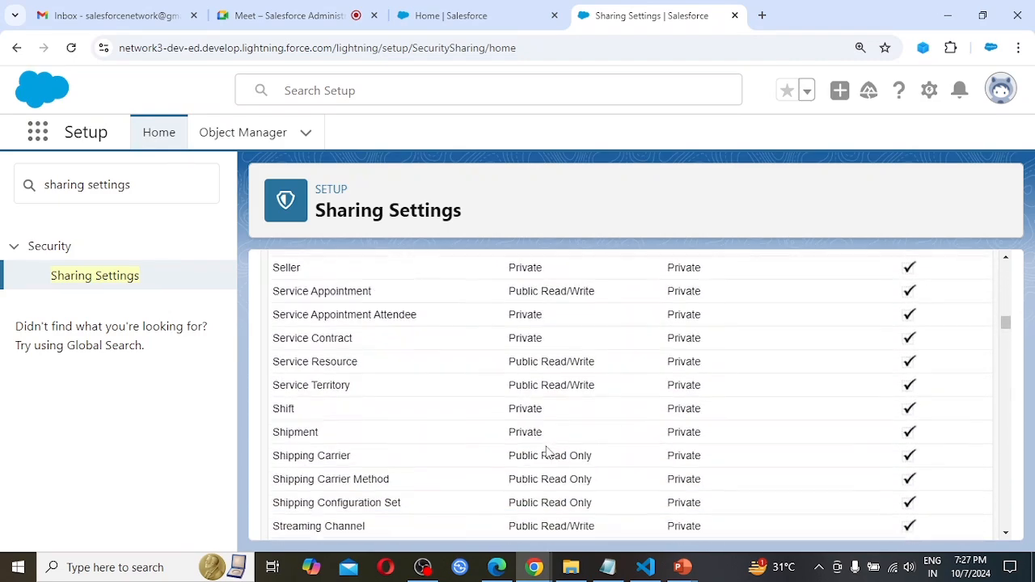
scroll(548, 453, "down", 5)
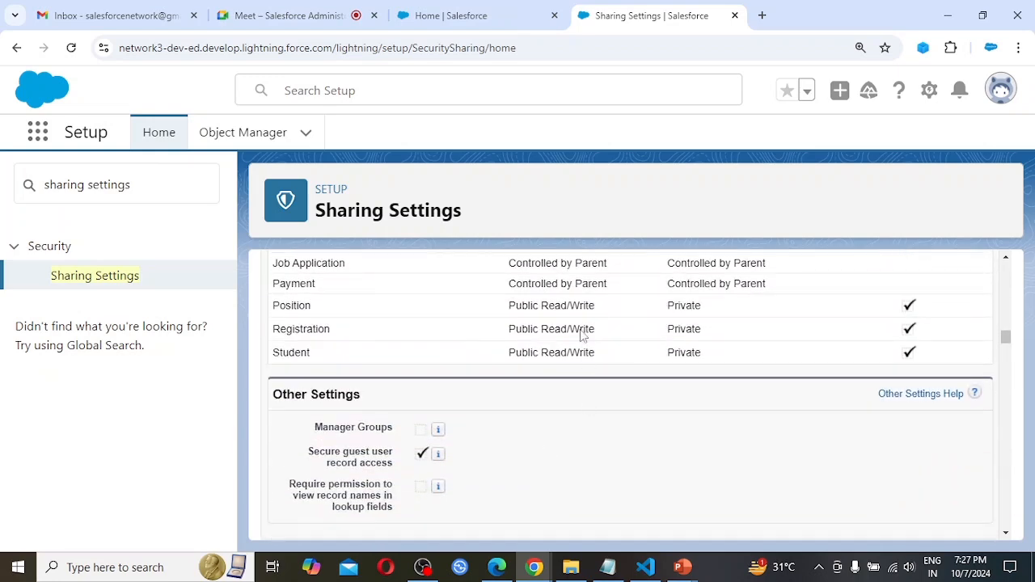
Compare the access defaults and hierarchy access of the custom objects from Candidate to Student, and check the Other Settings section.
scroll(572, 300, "up", 2)
scroll(572, 301, "down", 3)
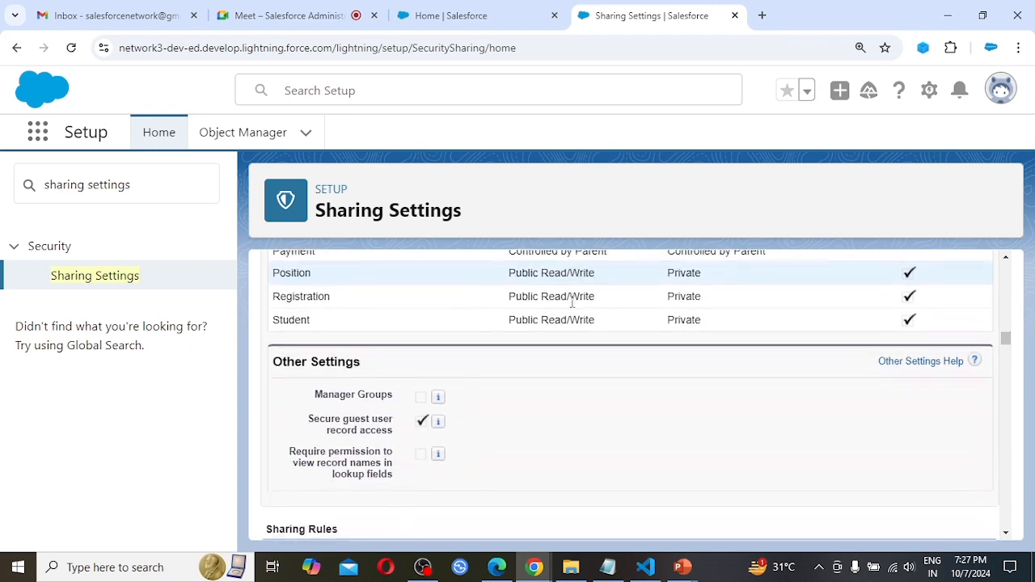
scroll(571, 301, "down", 4)
scroll(572, 301, "up", 6)
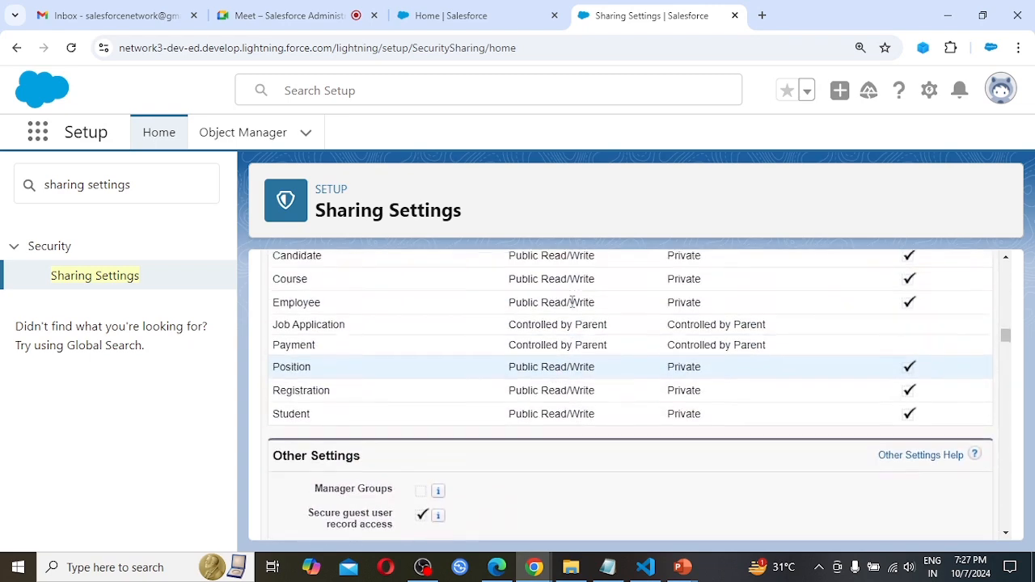
scroll(572, 302, "up", 2)
scroll(661, 338, "down", 1)
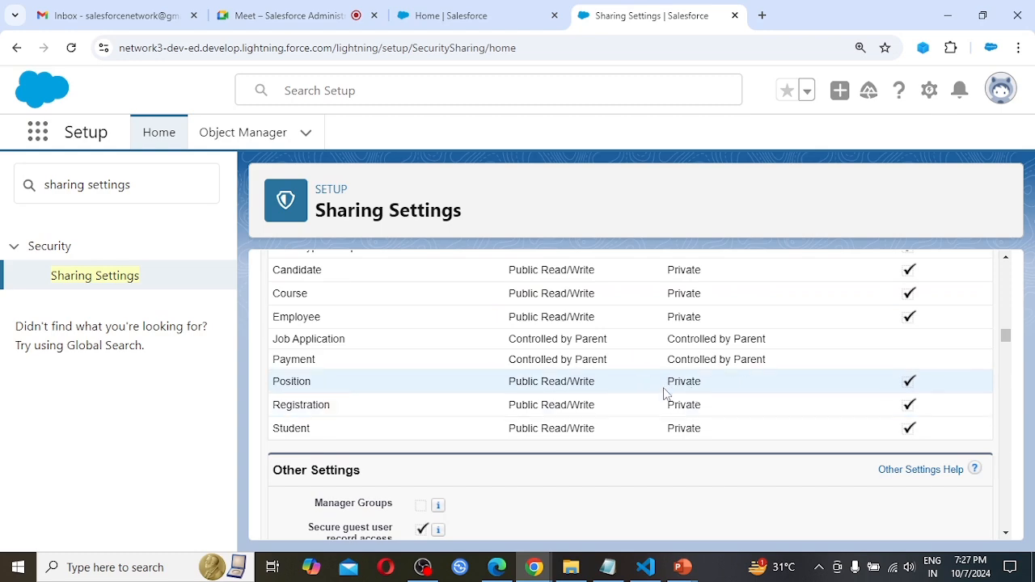
scroll(379, 339, "up", 3)
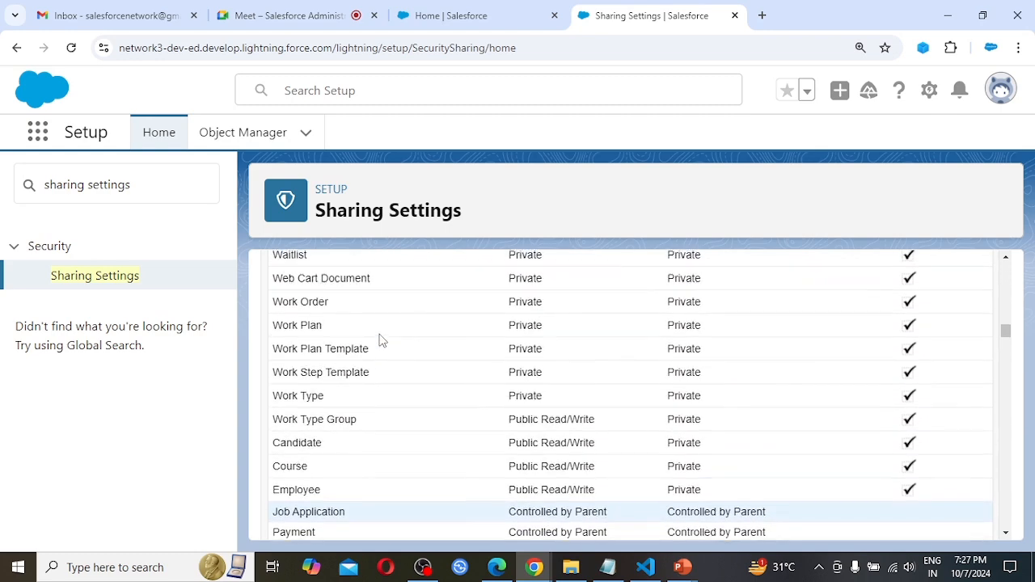
scroll(380, 340, "down", 3)
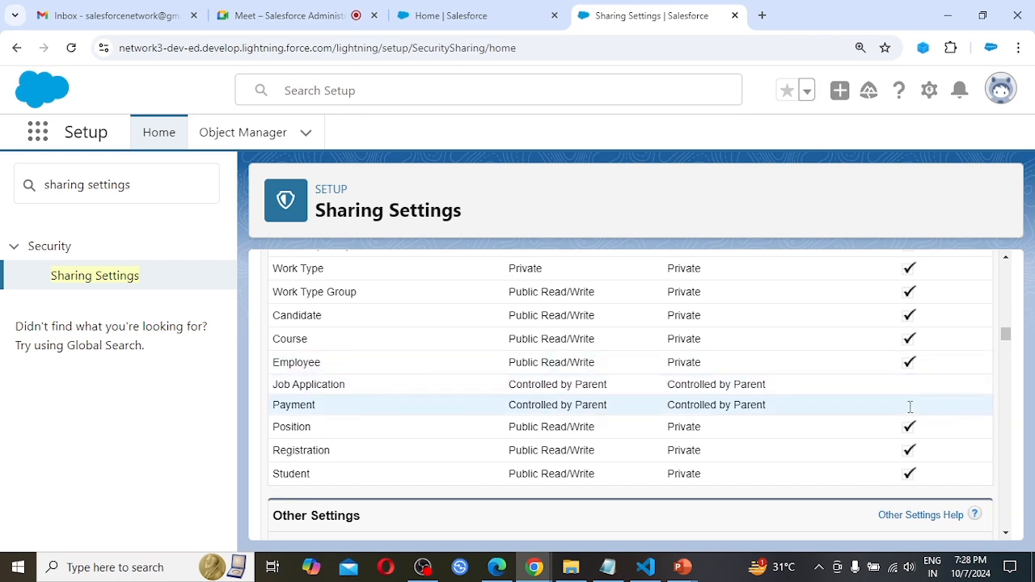
scroll(706, 424, "down", 1)
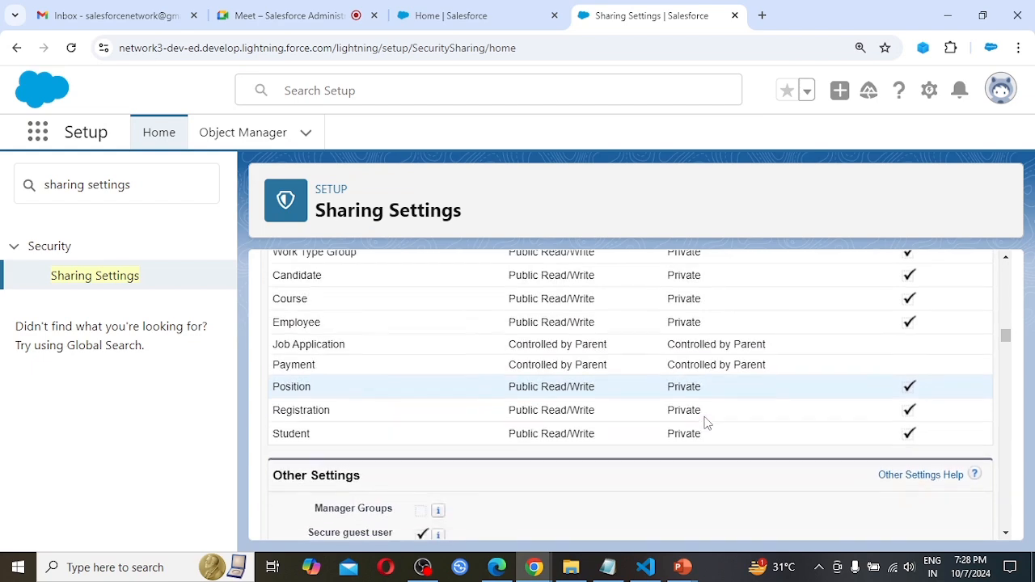
scroll(706, 423, "down", 3)
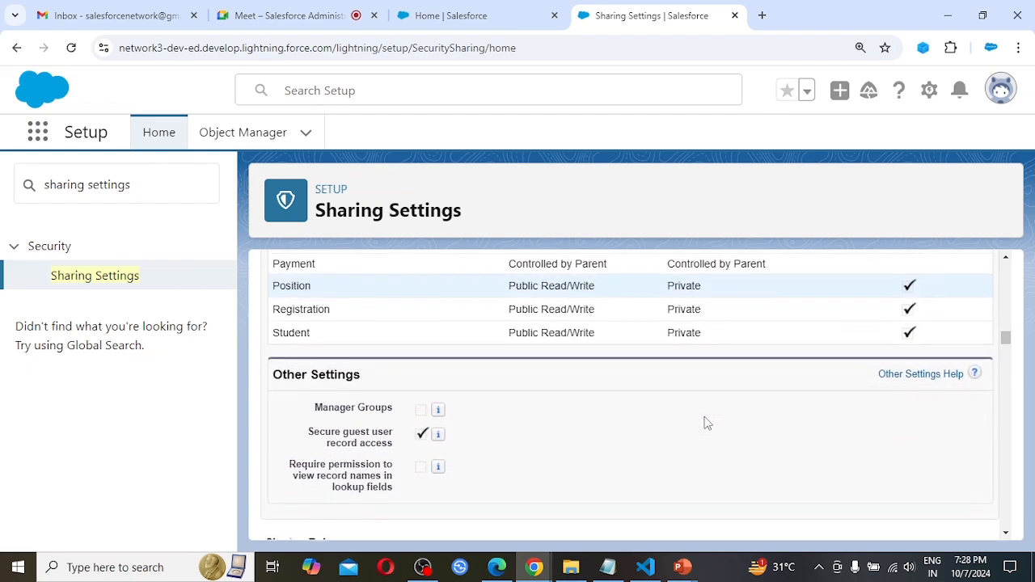
scroll(704, 423, "up", 2)
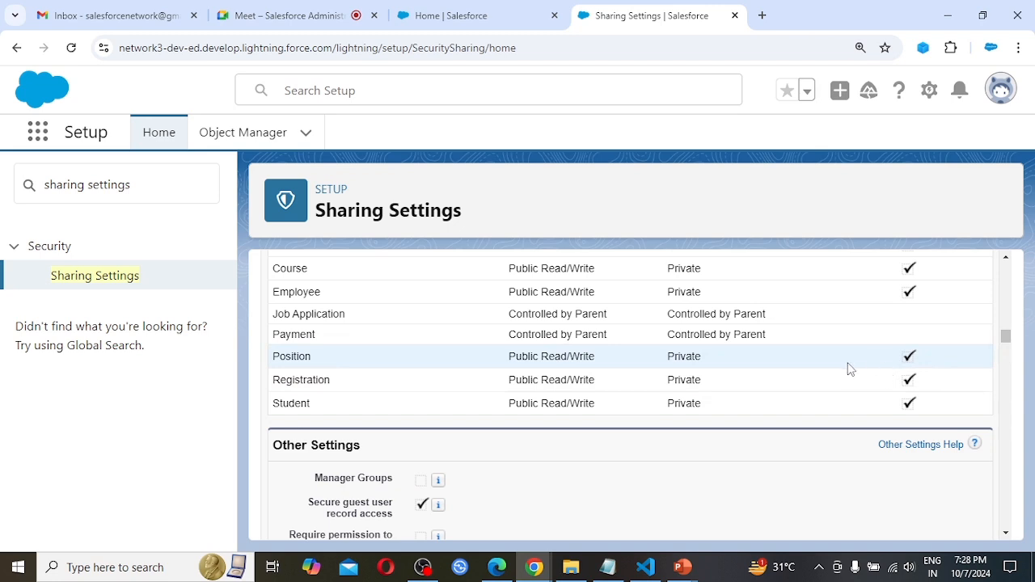
scroll(846, 367, "down", 2)
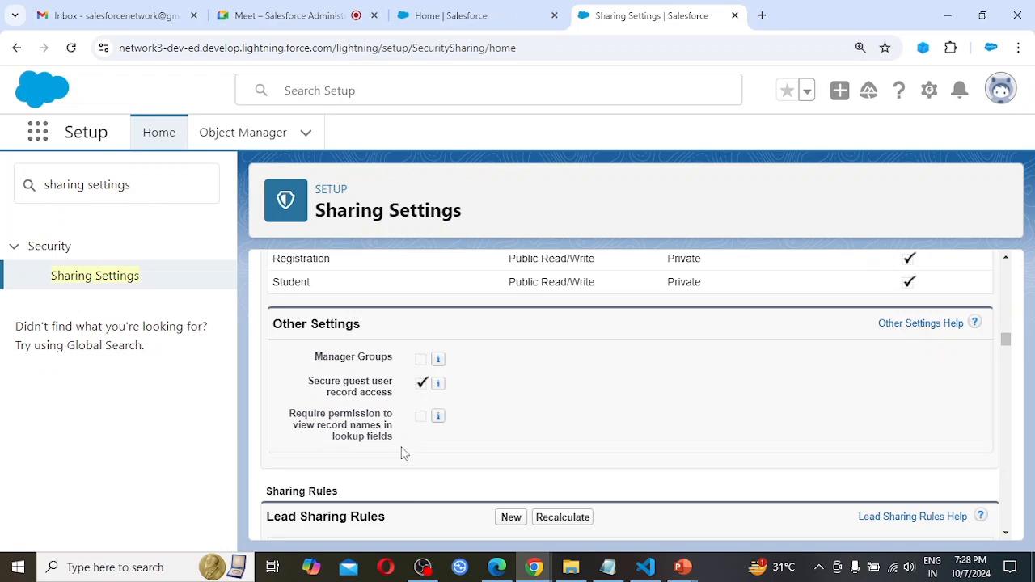
Review the Sharing Rules sections of all objects, from Lead Sharing Rules through Student Sharing Rules.
scroll(446, 446, "down", 1)
scroll(446, 447, "down", 2)
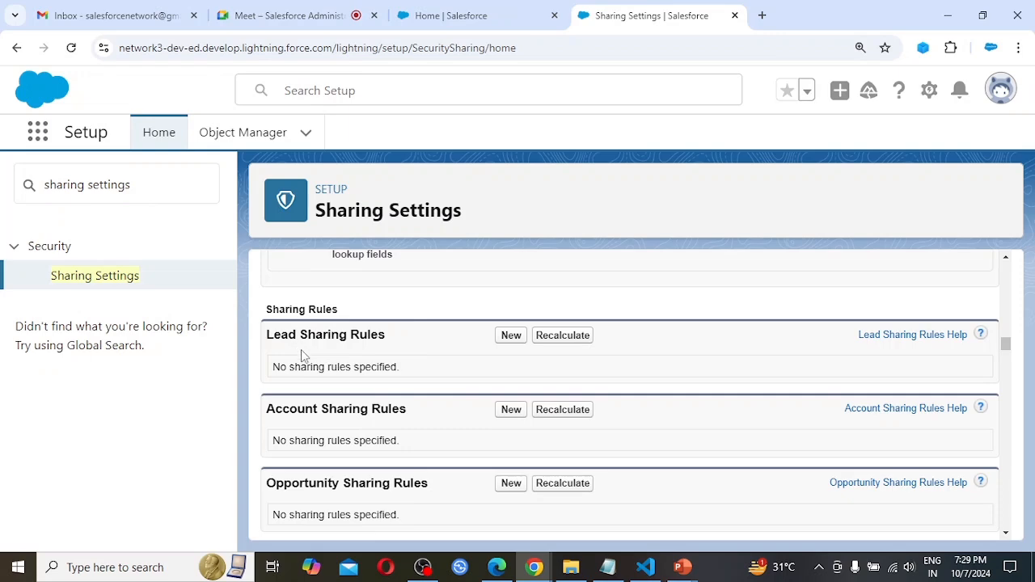
scroll(300, 356, "down", 1)
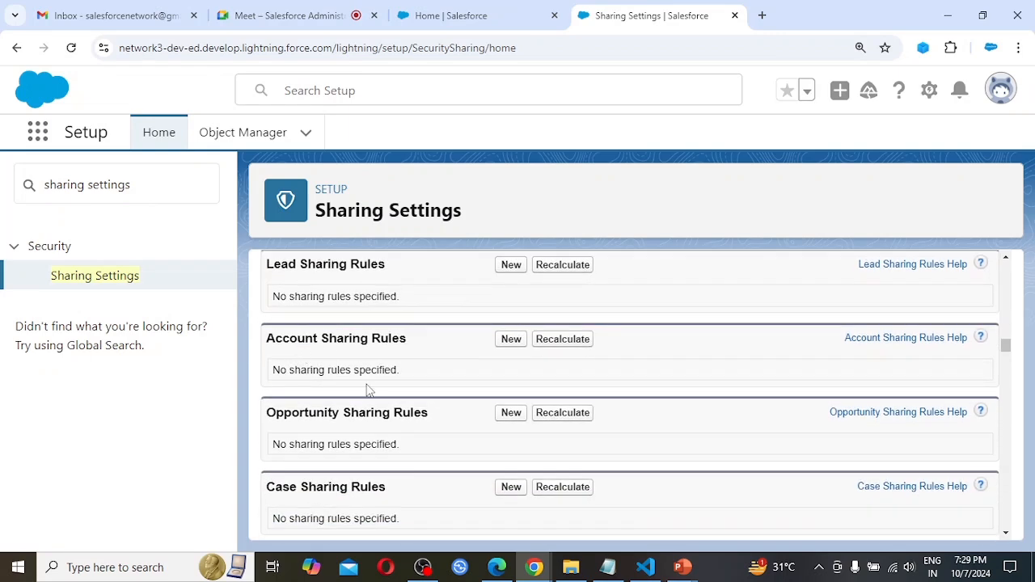
scroll(367, 390, "down", 3)
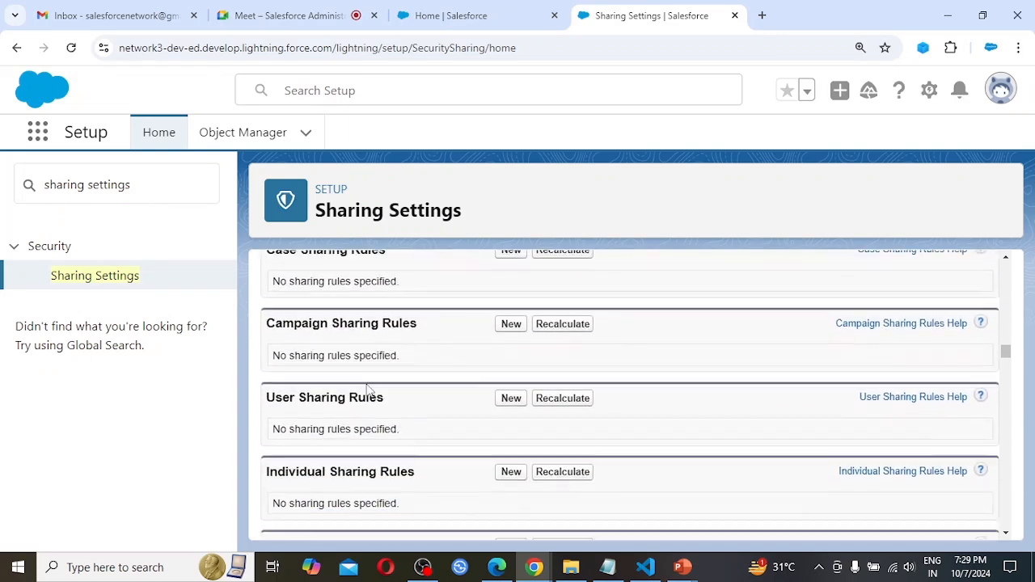
scroll(367, 390, "down", 4)
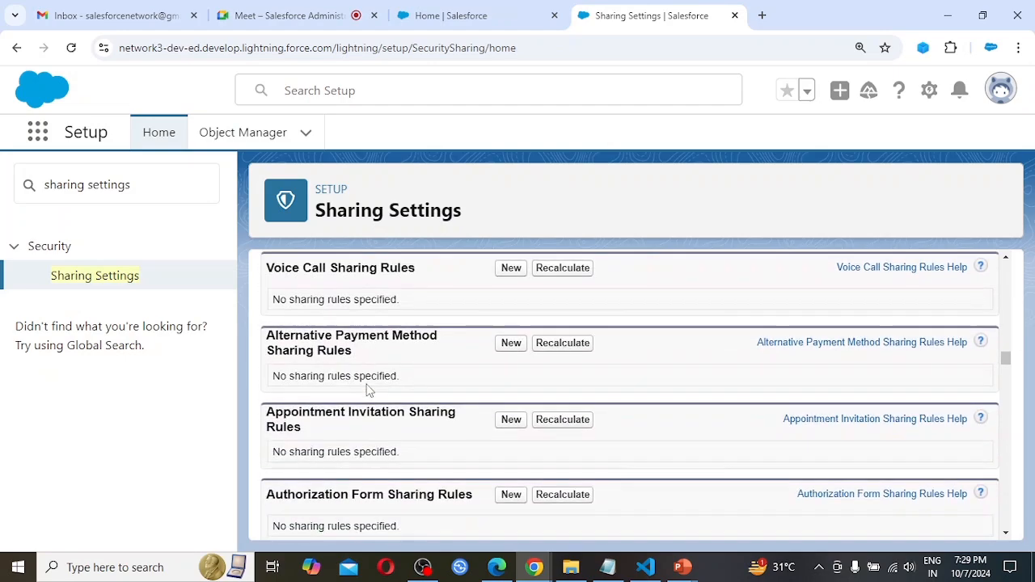
scroll(366, 390, "down", 5)
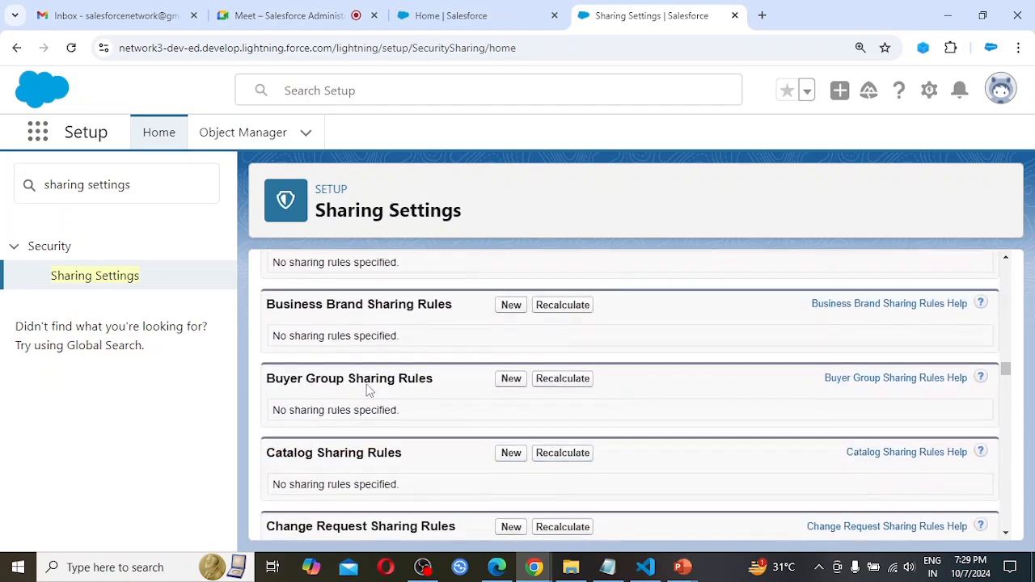
scroll(368, 389, "down", 5)
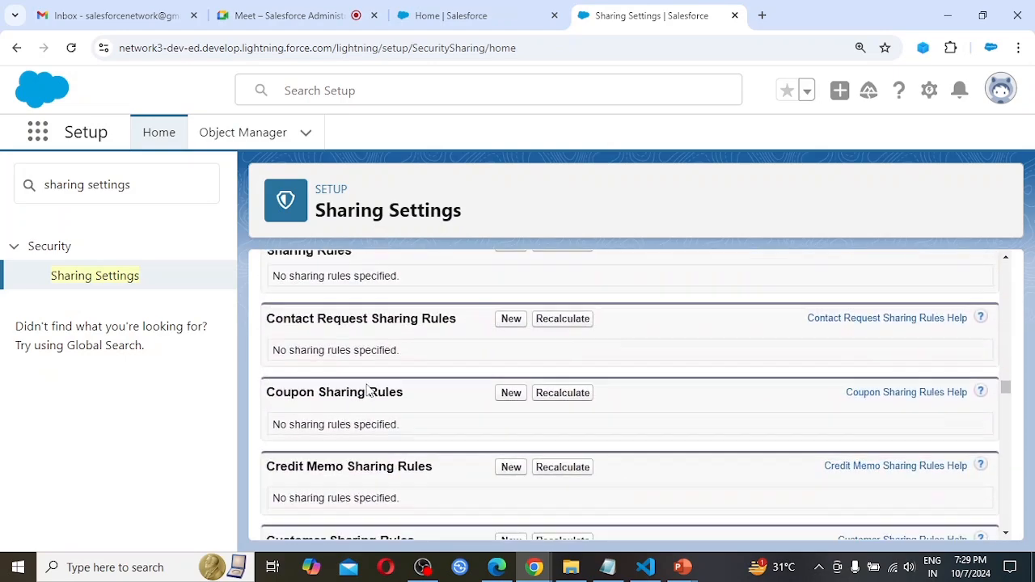
scroll(368, 390, "down", 5)
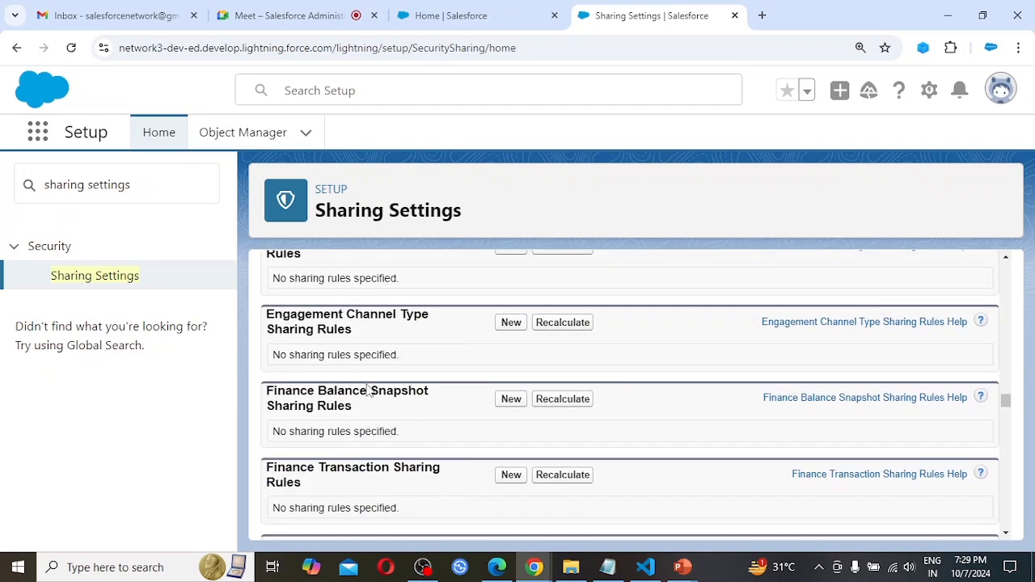
scroll(369, 390, "down", 5)
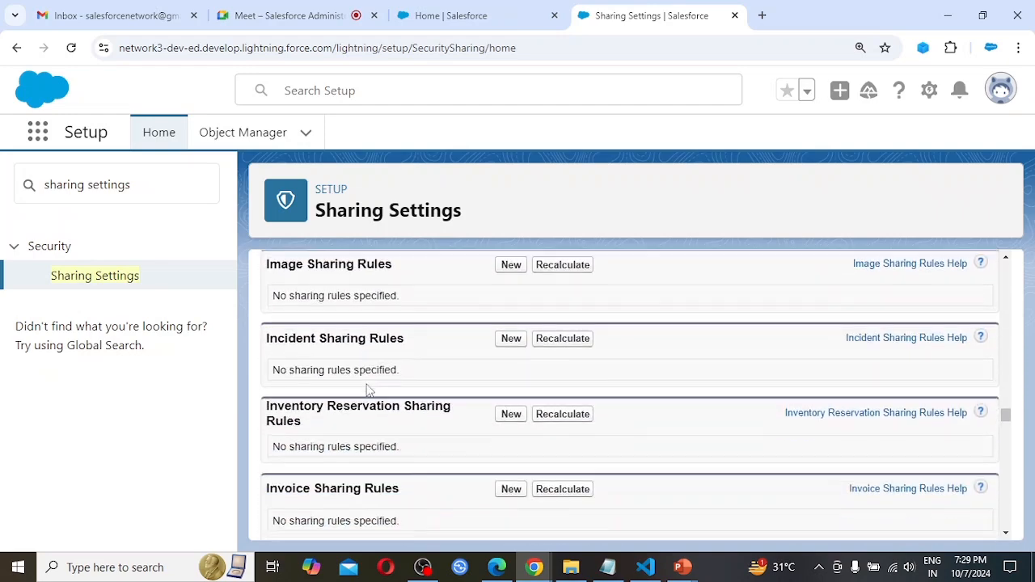
scroll(368, 390, "down", 5)
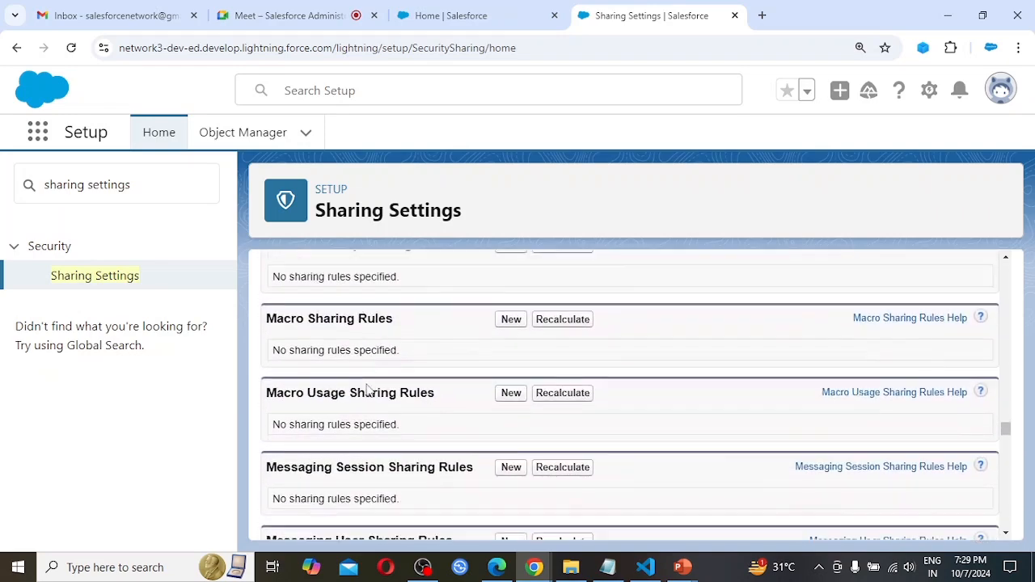
scroll(368, 390, "down", 5)
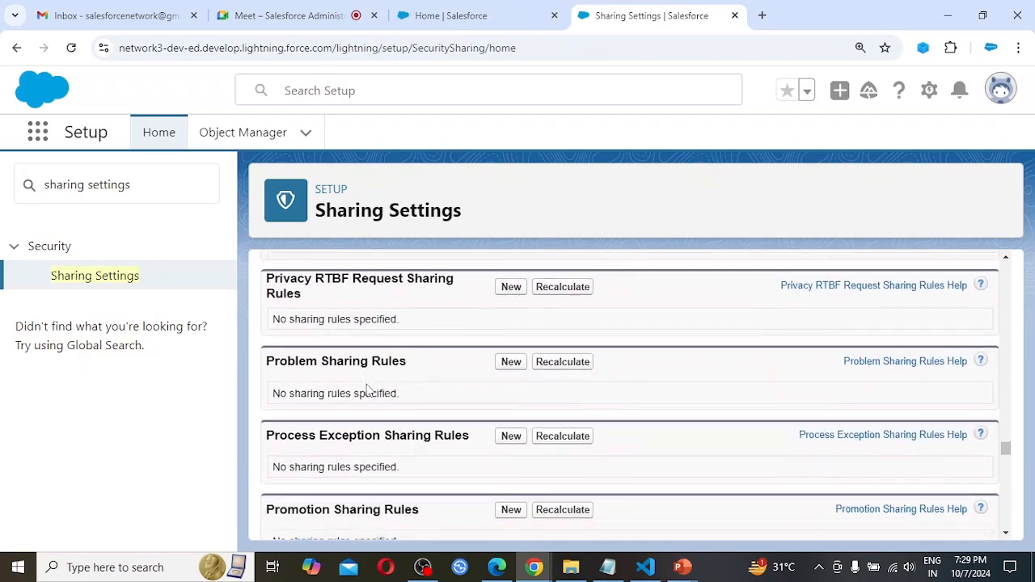
scroll(368, 390, "down", 5)
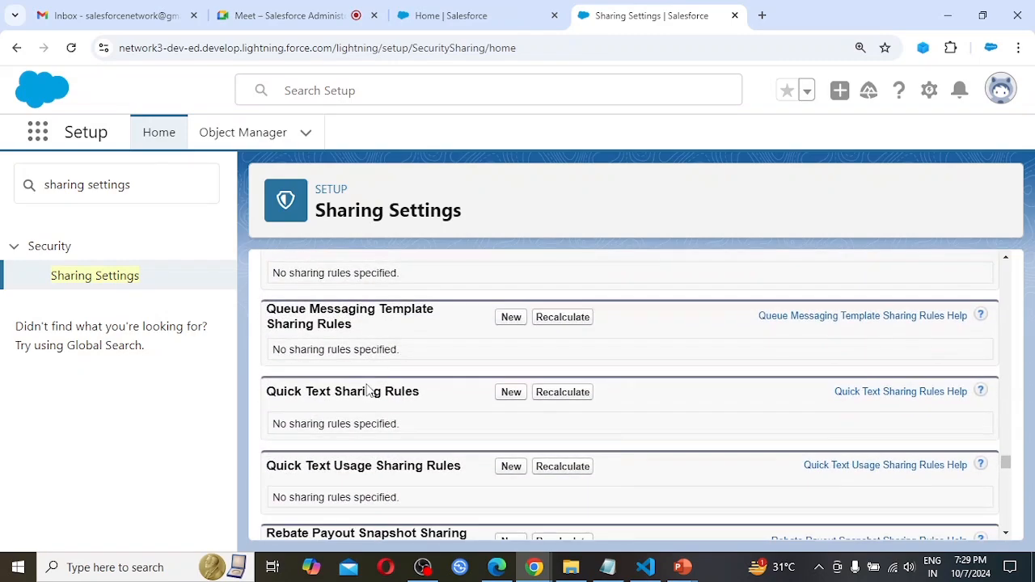
scroll(368, 389, "down", 5)
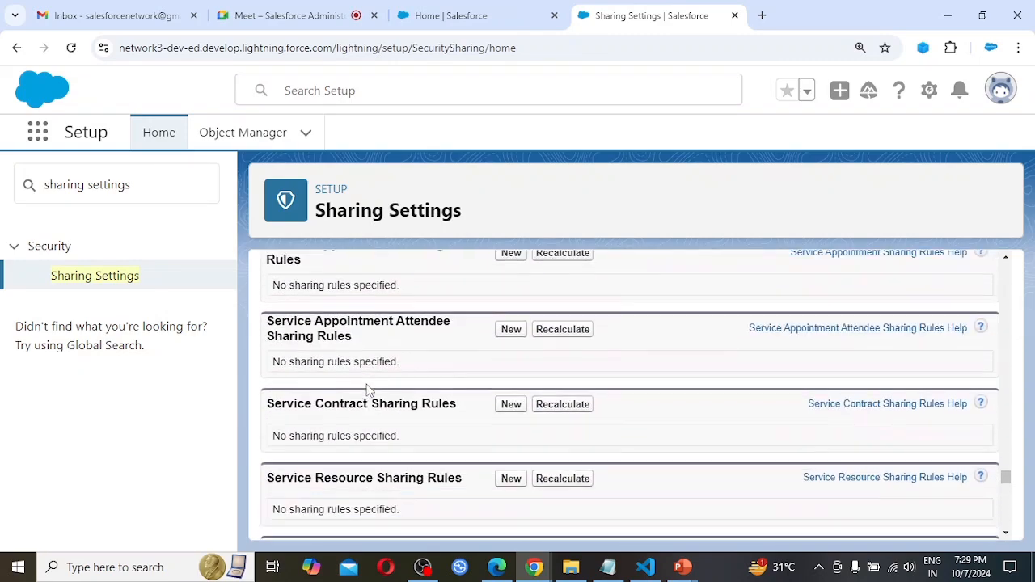
scroll(368, 390, "down", 5)
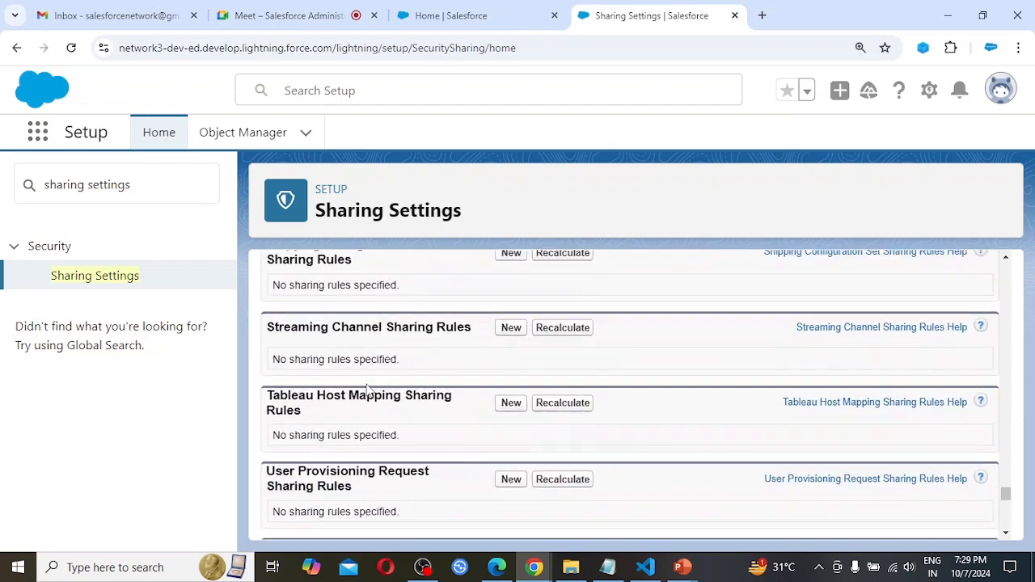
scroll(368, 390, "down", 5)
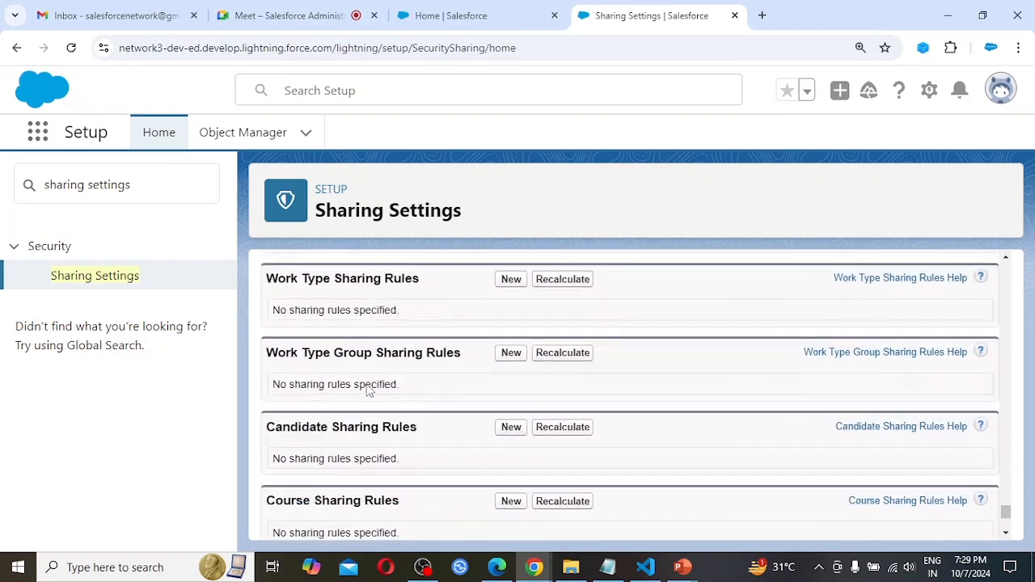
scroll(368, 390, "down", 5)
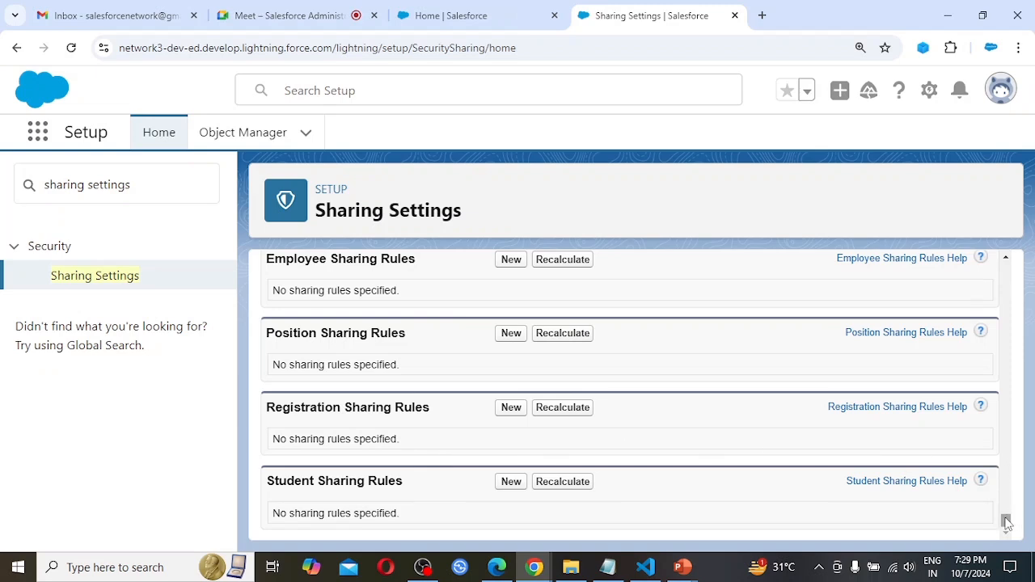
Return to the Organization-Wide Defaults table and open it for editing.
left_click_drag(1005, 521, 1026, 235)
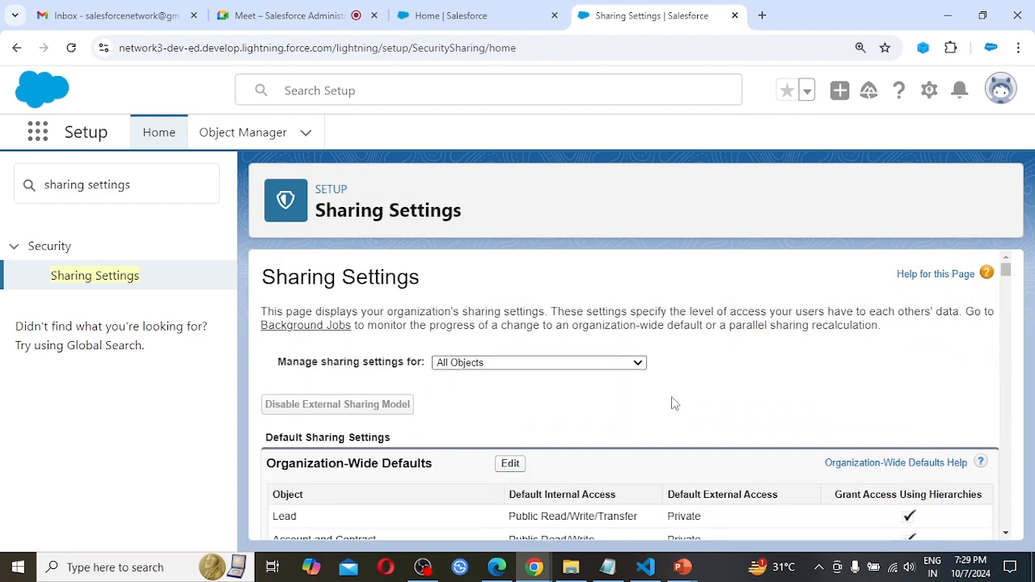
scroll(671, 403, "down", 1)
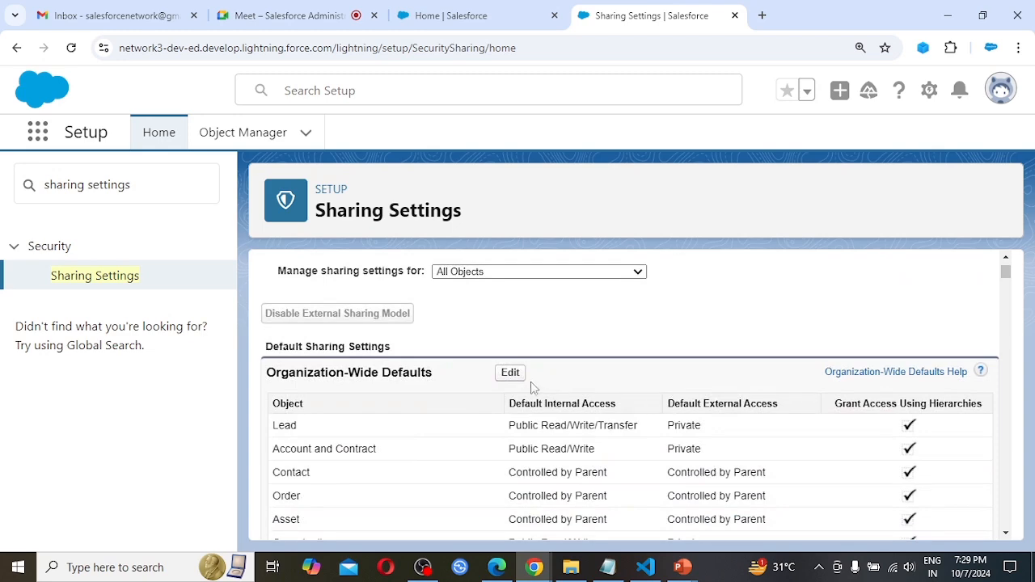
left_click(510, 373)
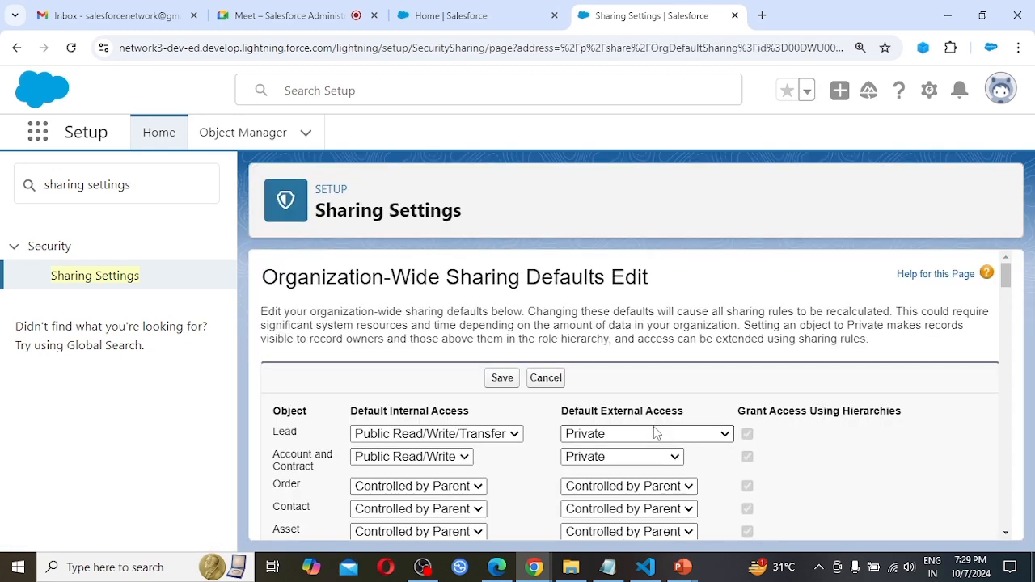
scroll(653, 427, "down", 1)
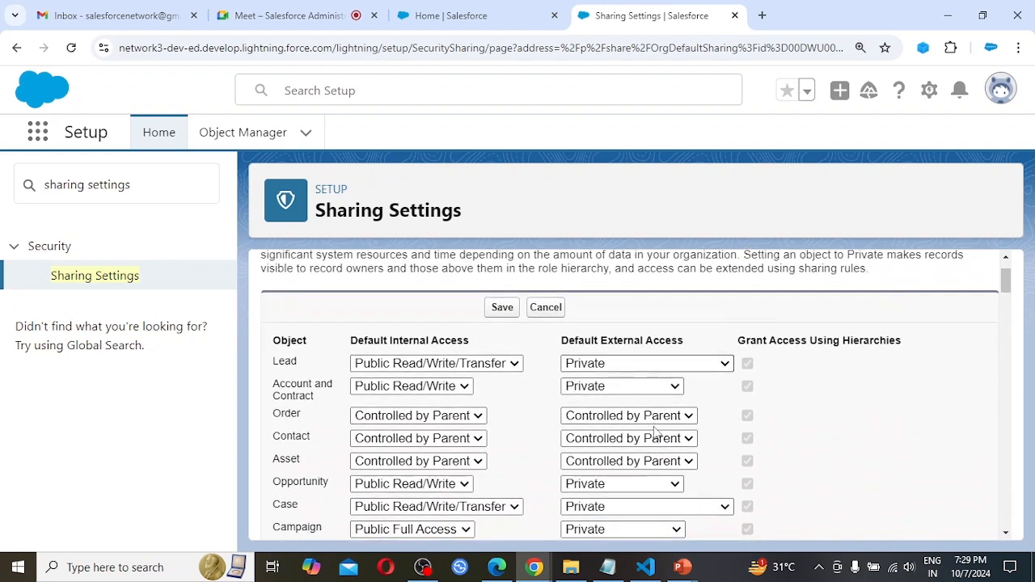
scroll(657, 433, "up", 1)
scroll(657, 434, "down", 1)
scroll(657, 434, "up", 1)
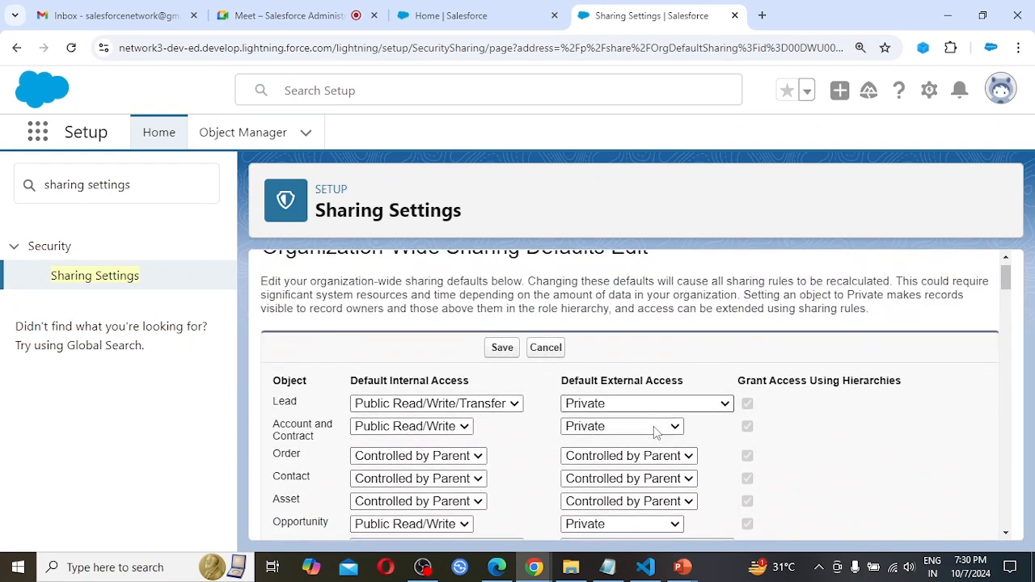
scroll(654, 426, "up", 1)
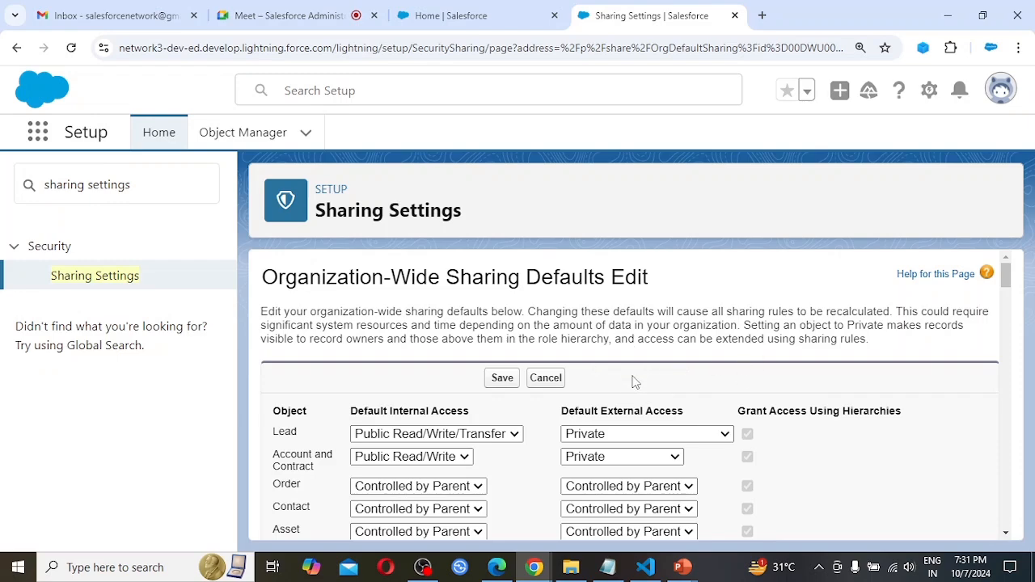
Set the default internal access of the Candidate custom object to Private.
scroll(619, 448, "down", 1)
scroll(617, 447, "down", 2)
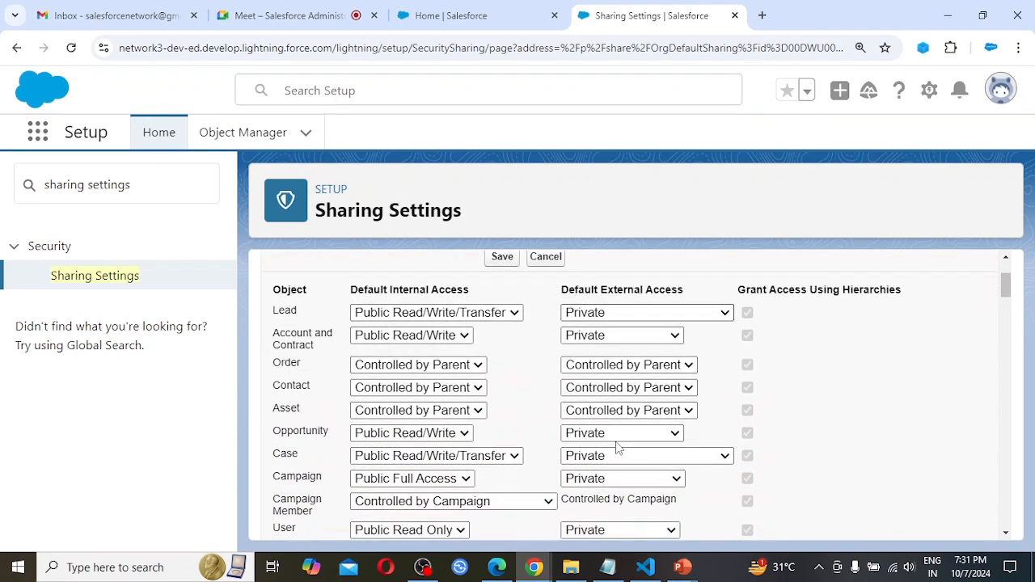
scroll(617, 447, "down", 1)
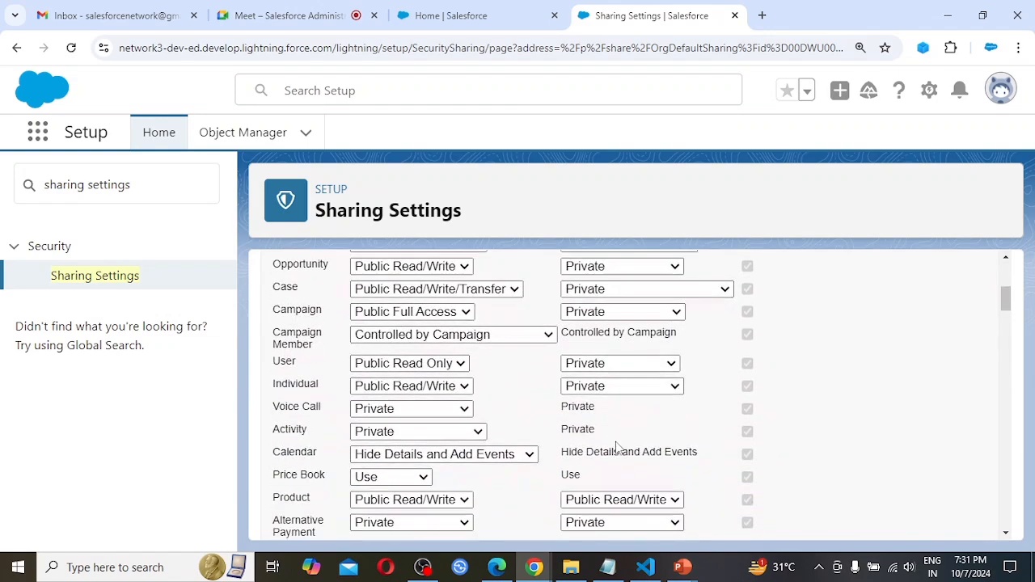
scroll(618, 447, "up", 2)
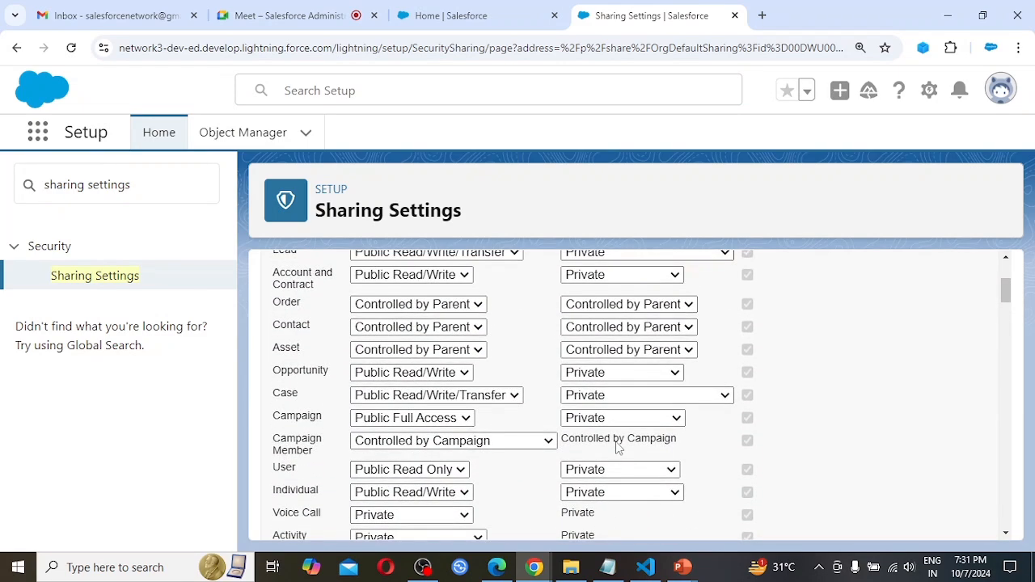
scroll(617, 447, "down", 5)
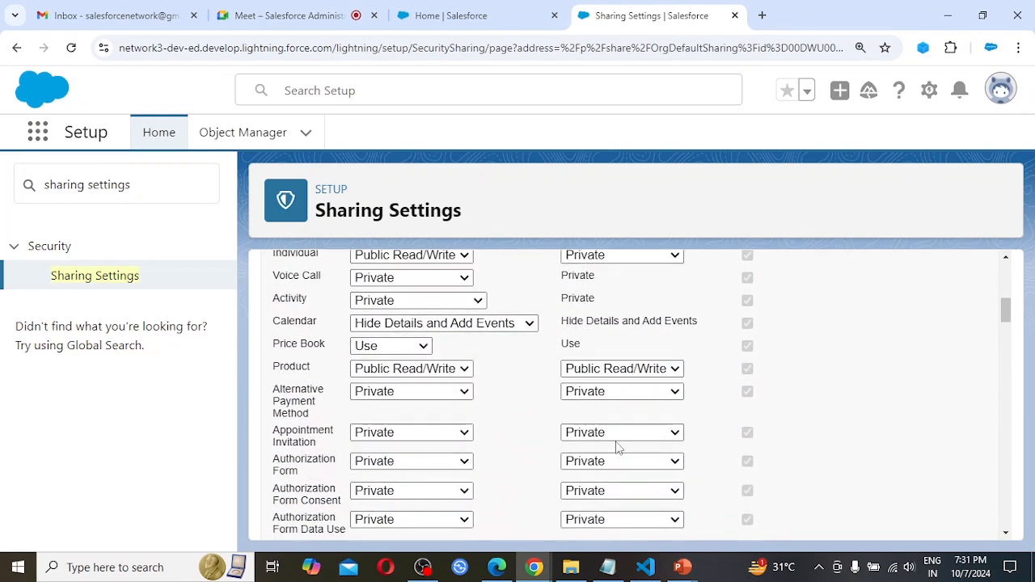
scroll(617, 448, "down", 6)
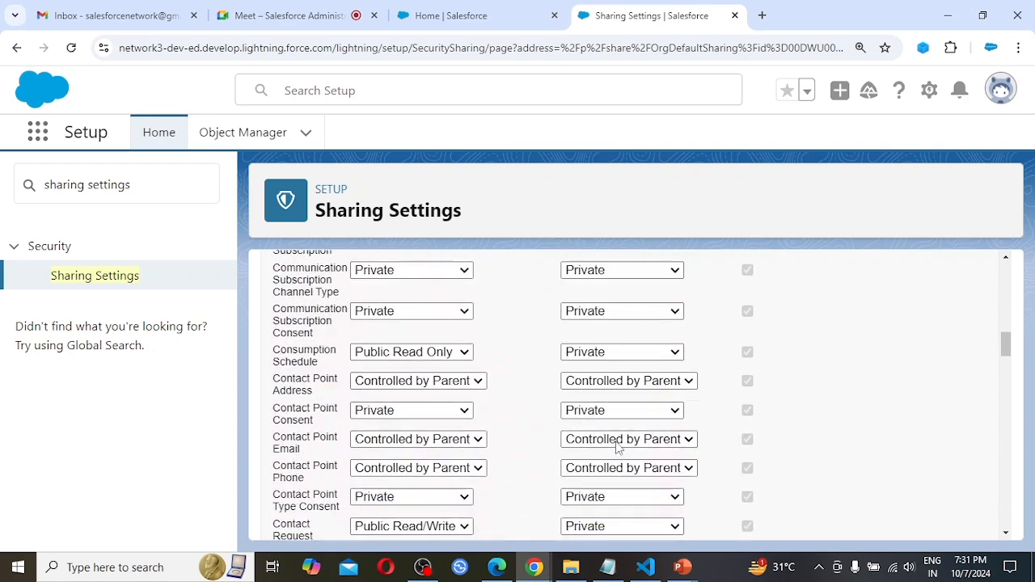
scroll(615, 447, "down", 5)
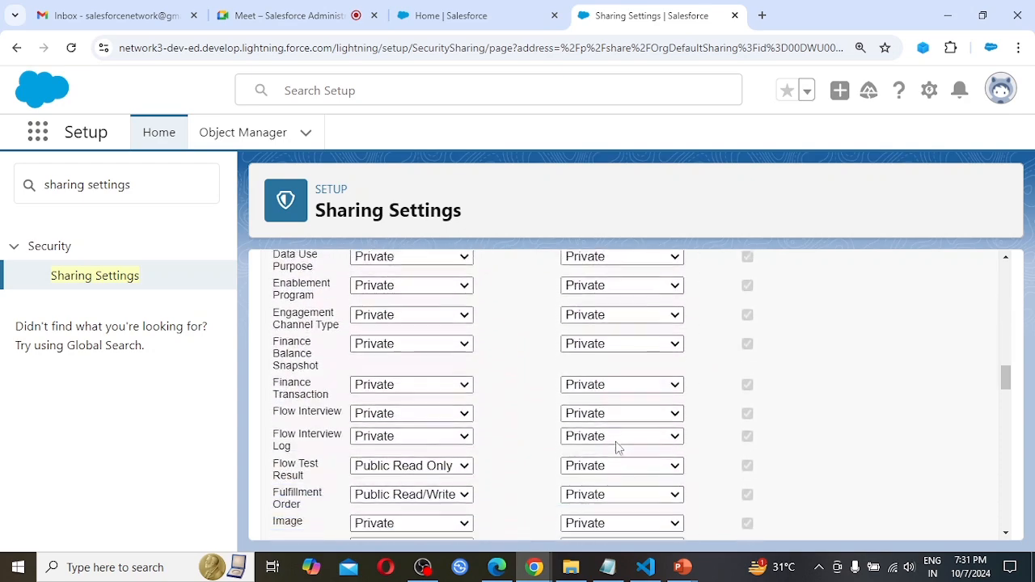
scroll(616, 447, "down", 7)
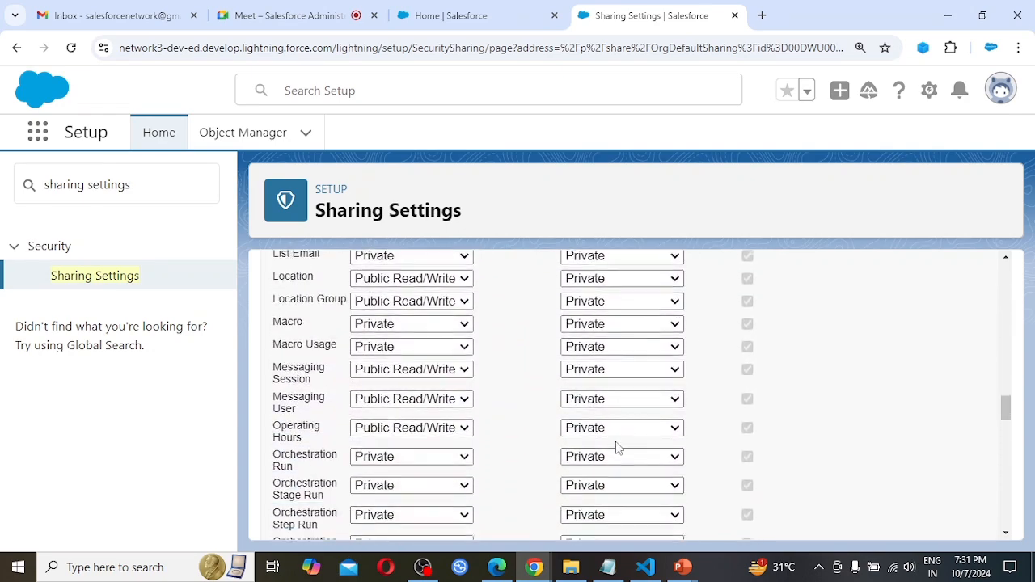
scroll(618, 447, "down", 6)
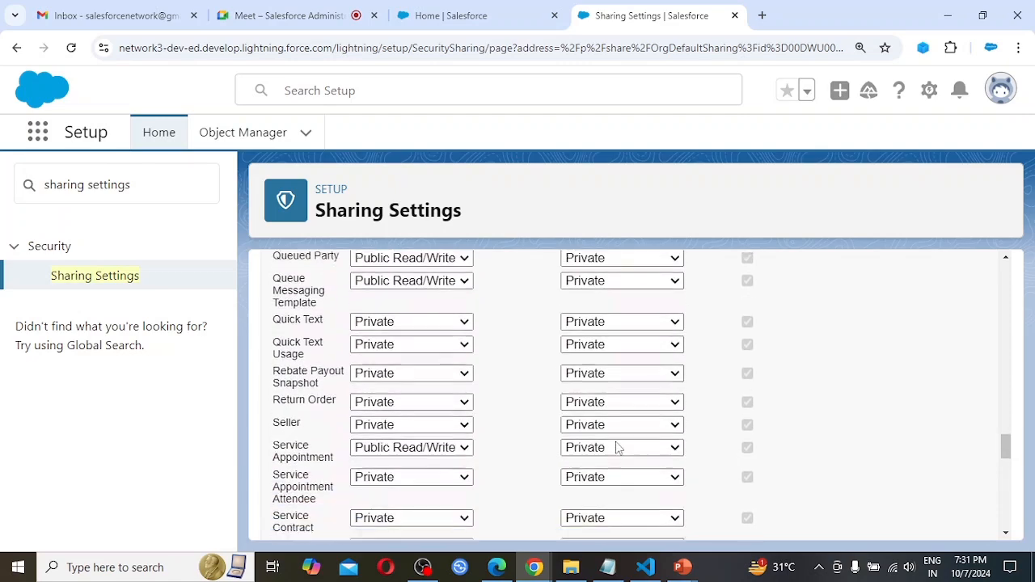
scroll(618, 448, "down", 7)
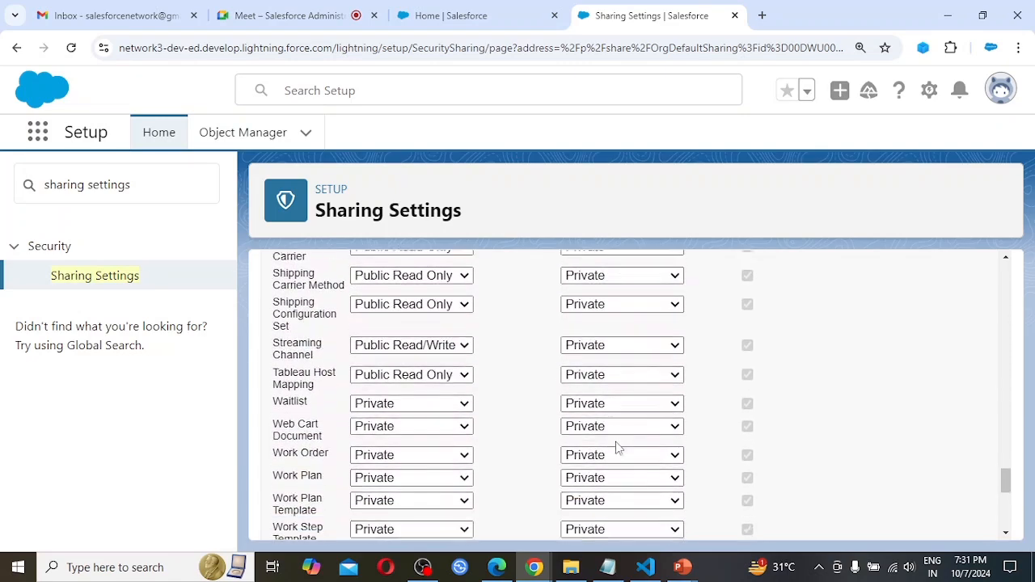
scroll(617, 448, "down", 3)
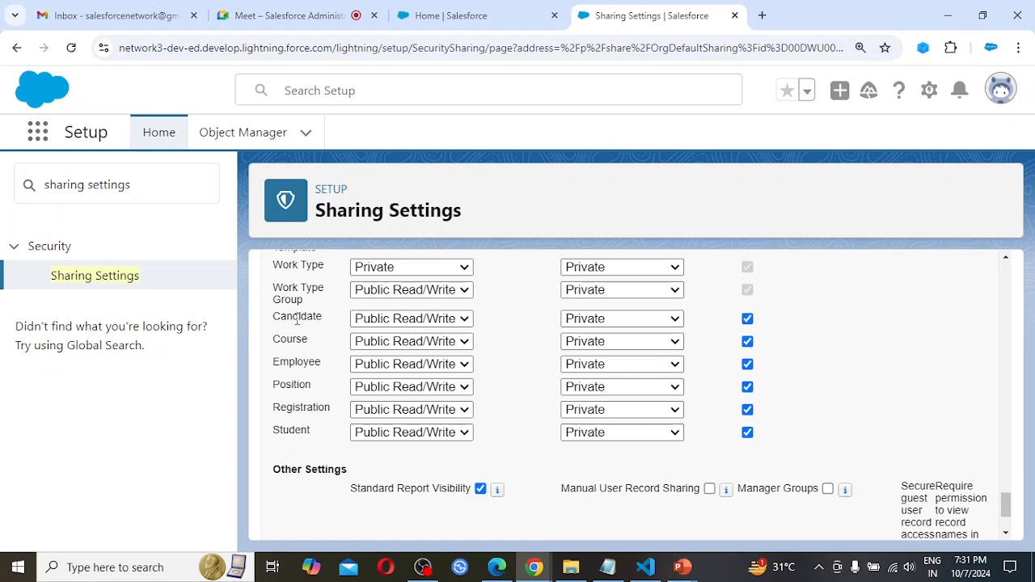
left_click(436, 319)
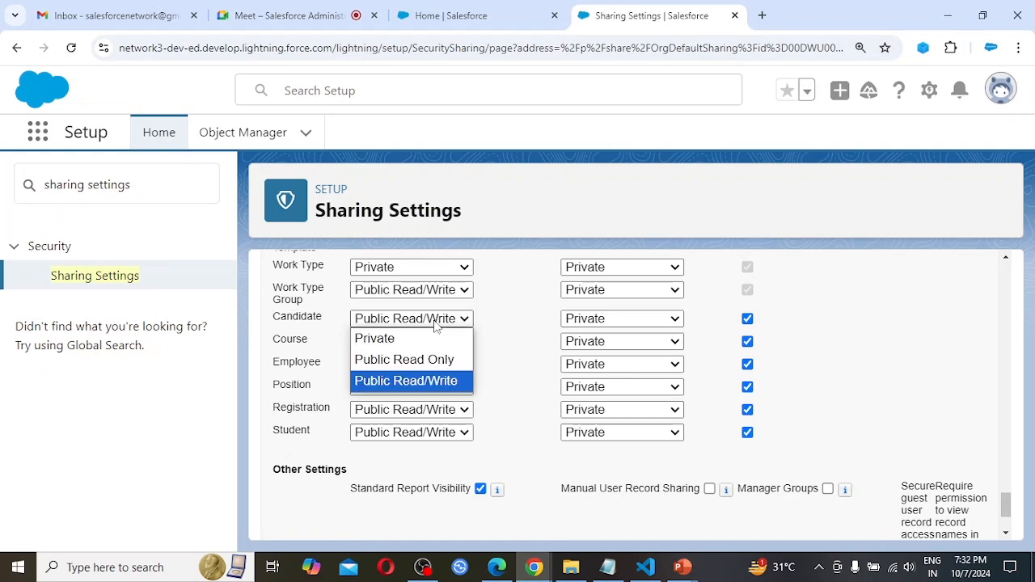
left_click(402, 347)
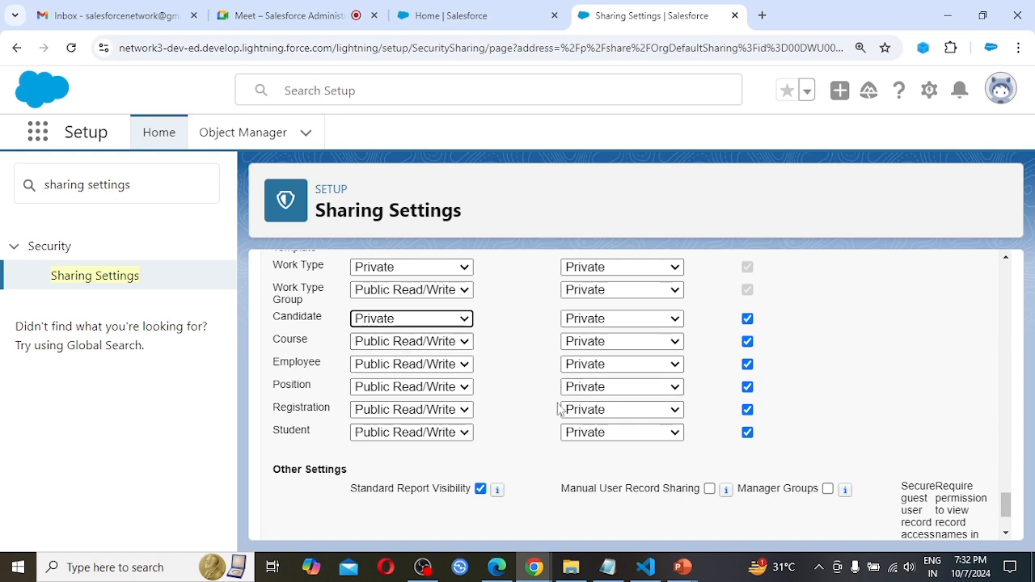
Save the edited organization-wide sharing defaults.
scroll(566, 445, "down", 2)
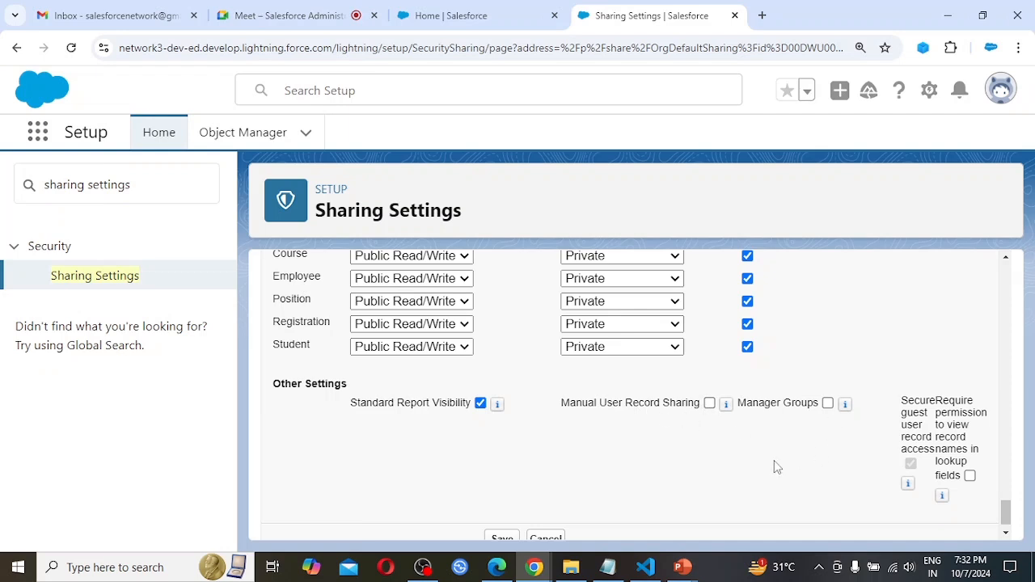
scroll(774, 463, "down", 1)
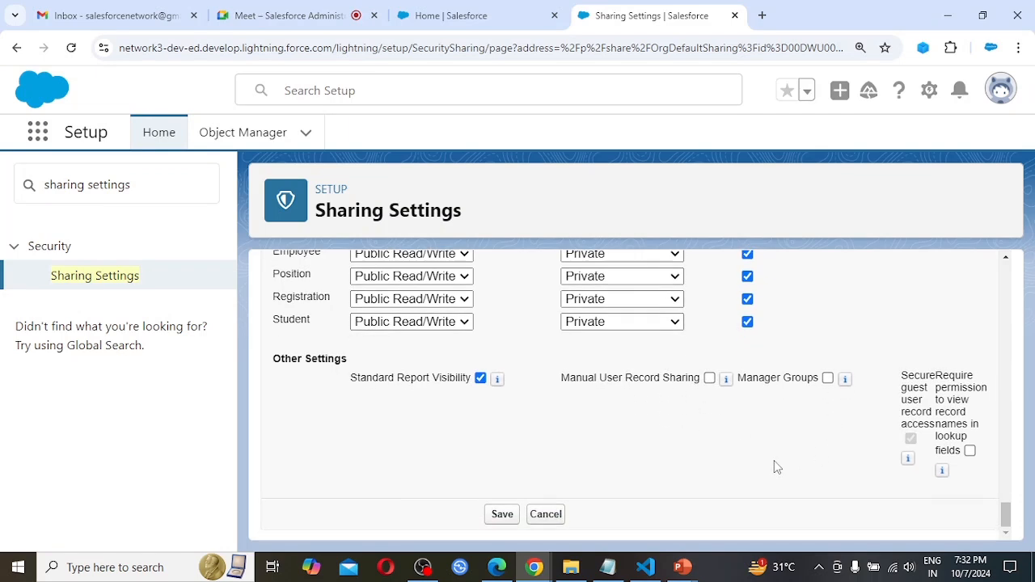
left_click(502, 516)
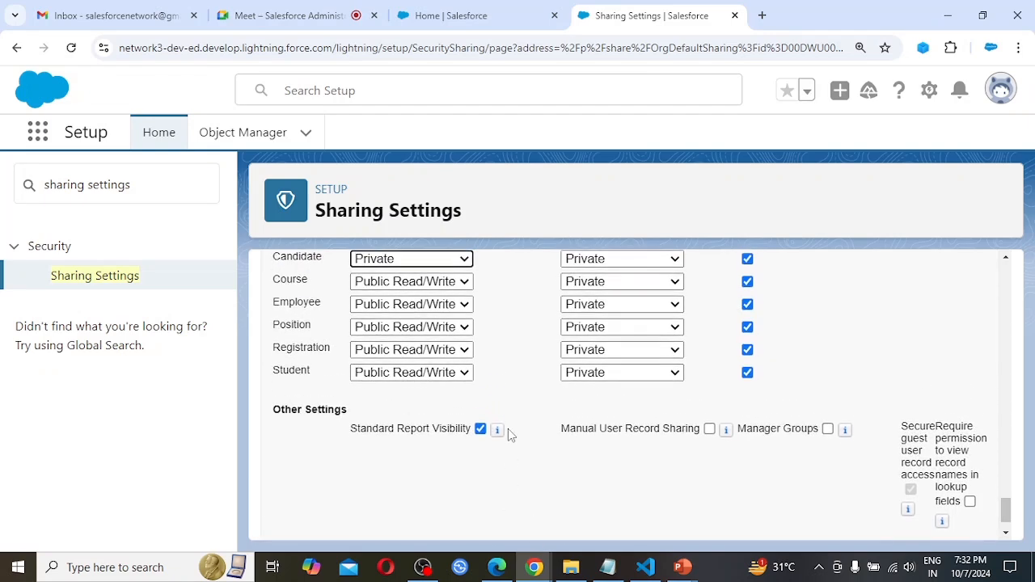
scroll(573, 501, "down", 1)
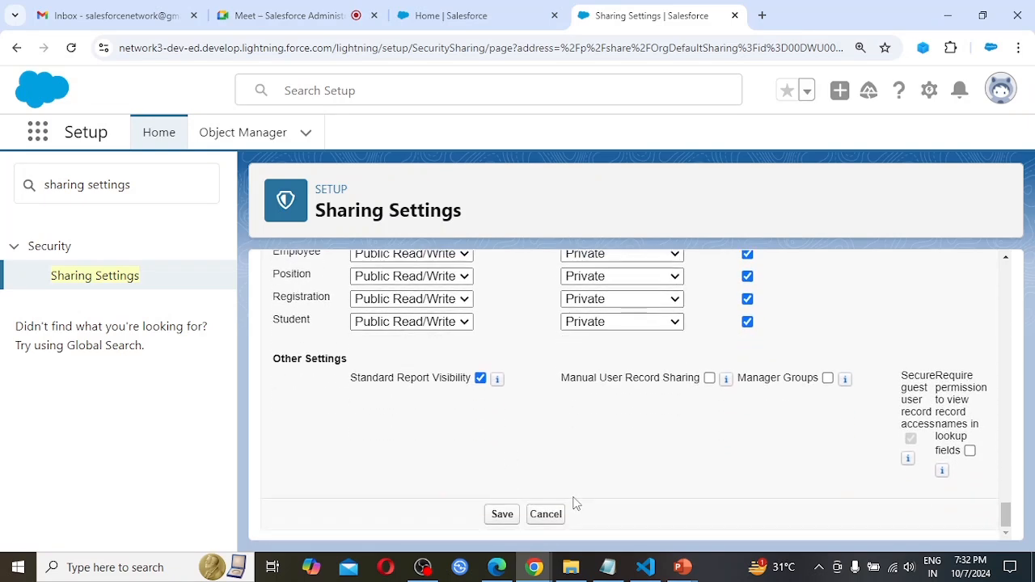
left_click(502, 516)
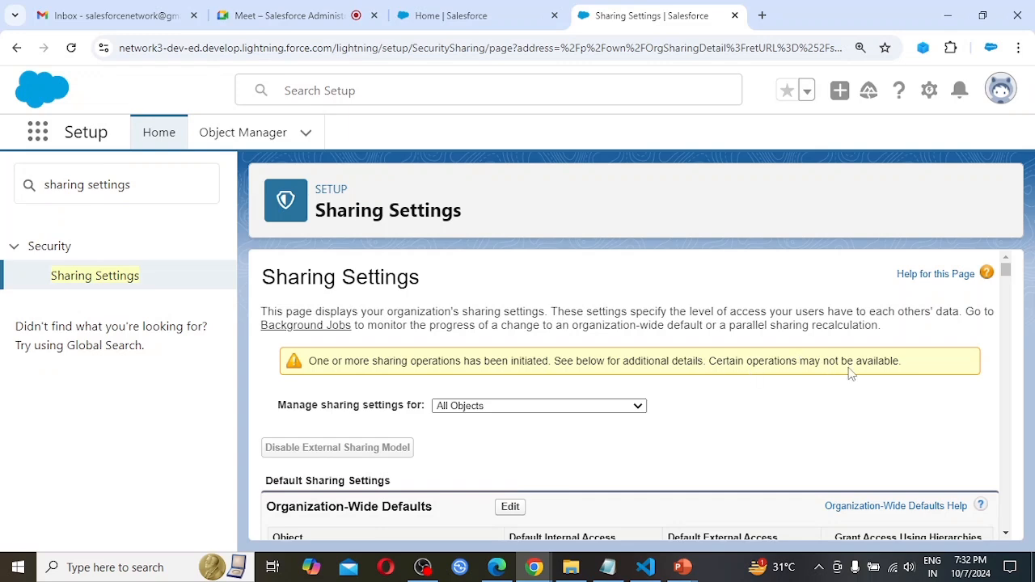
Check the Gmail inbox for a Salesforce message about the sharing change, and return to the Sharing Settings page.
scroll(797, 436, "down", 1)
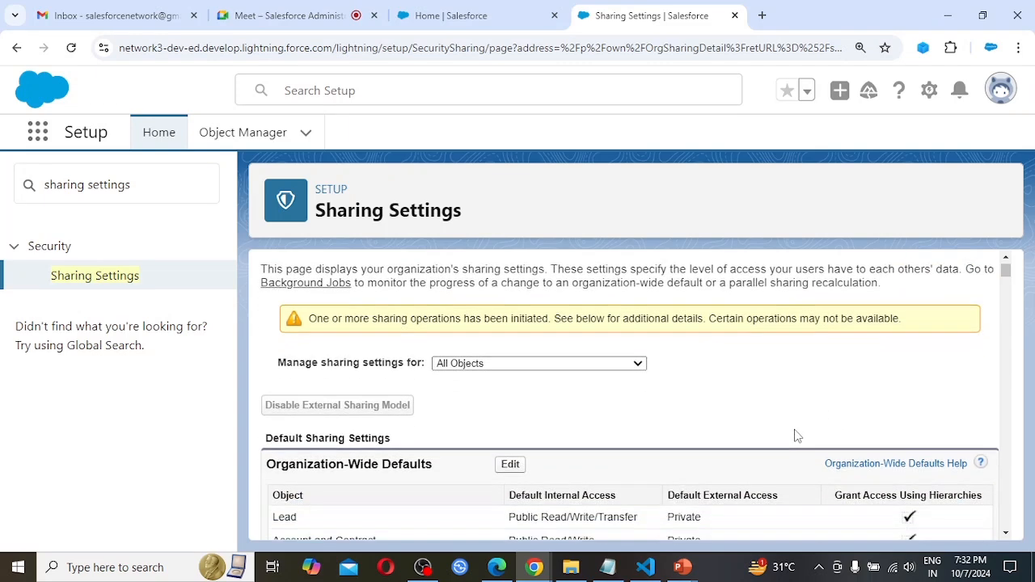
scroll(797, 437, "up", 1)
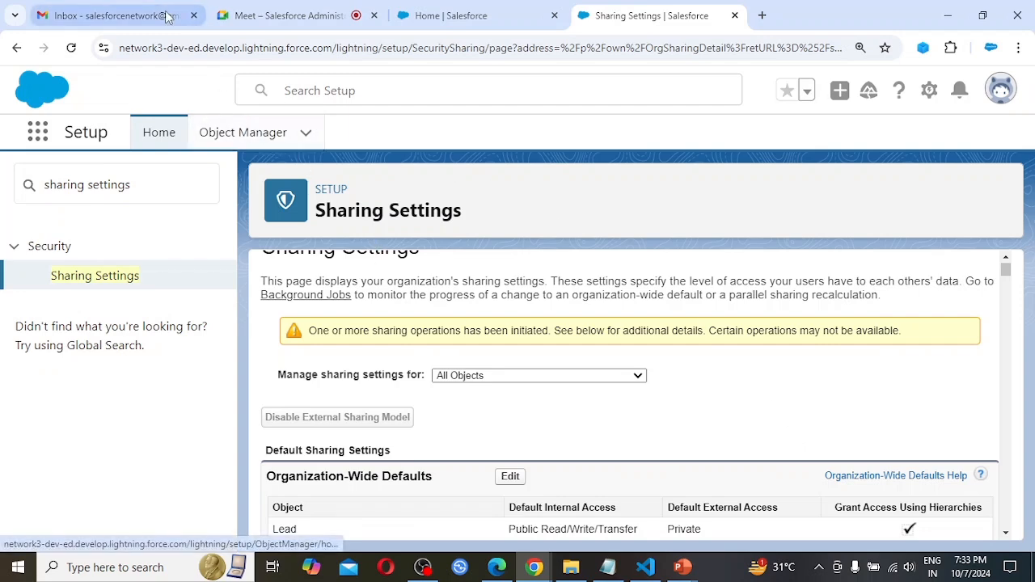
left_click(131, 8)
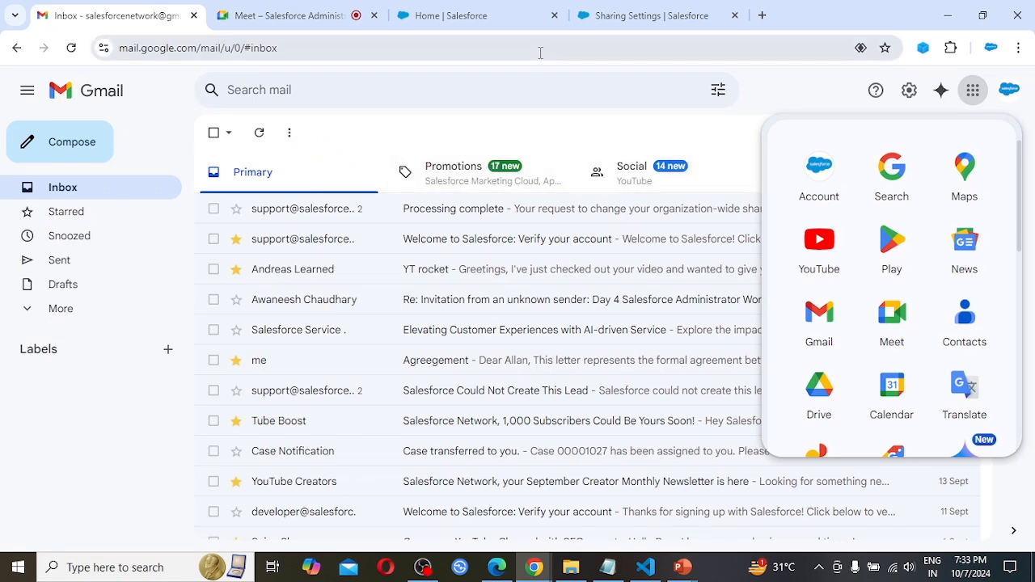
left_click(630, 6)
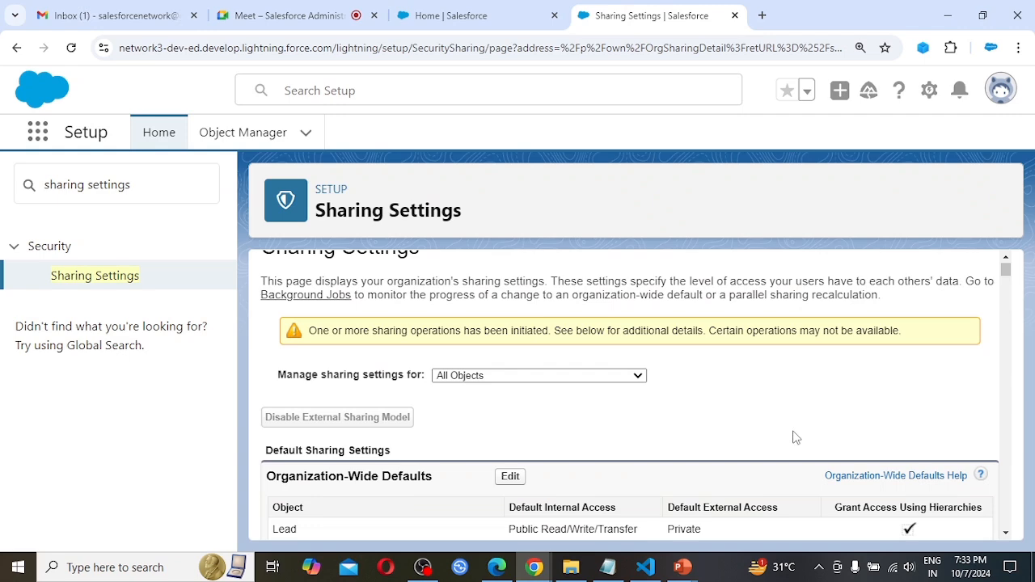
scroll(797, 437, "down", 2)
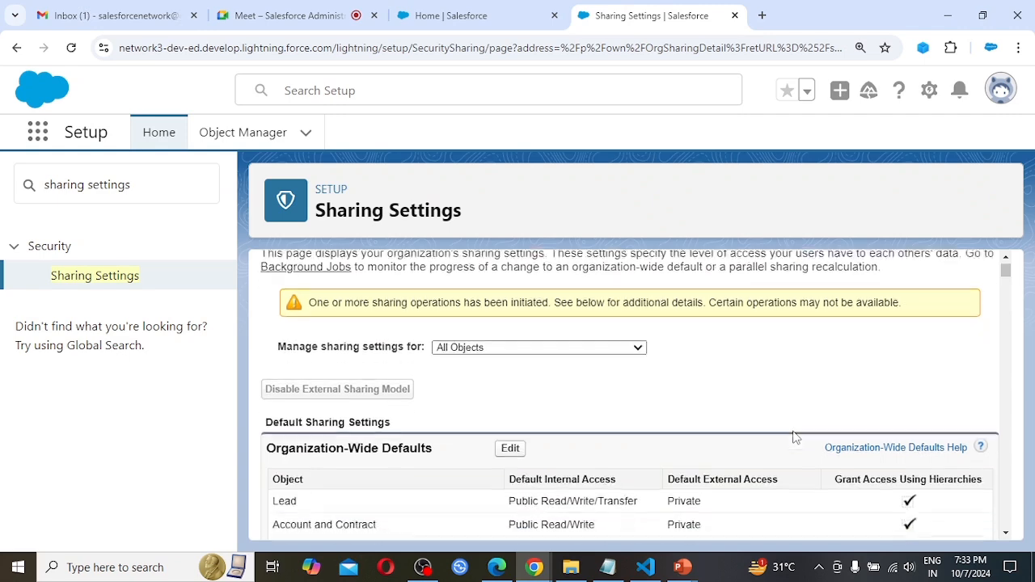
scroll(797, 437, "up", 1)
scroll(797, 438, "down", 1)
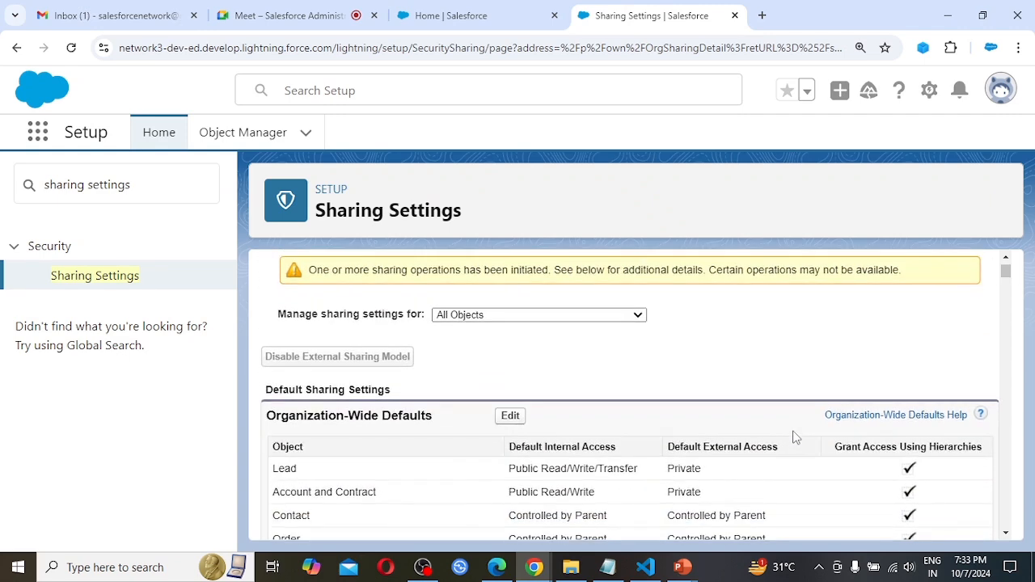
Switch to Gmail, open the "Processing complete" email from Salesforce support and expand the trimmed content of its newest message.
left_click(129, 15)
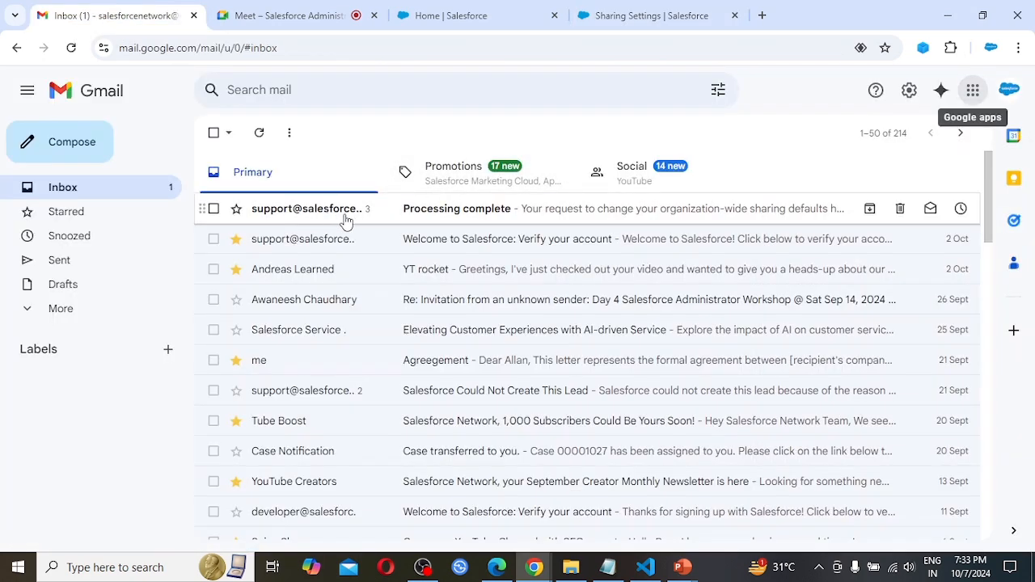
mouse_move(375, 224)
left_click(483, 217)
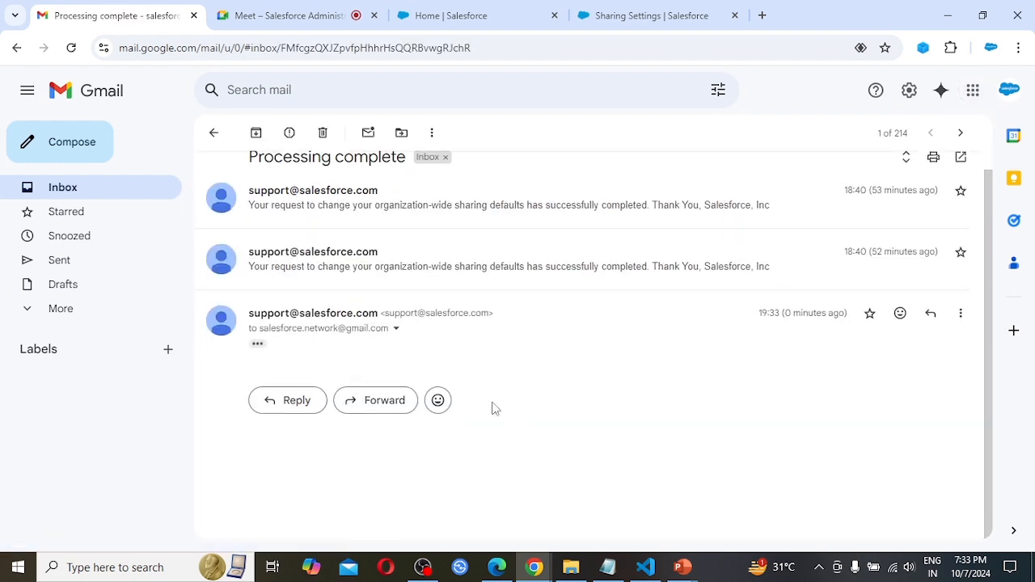
left_click(257, 344)
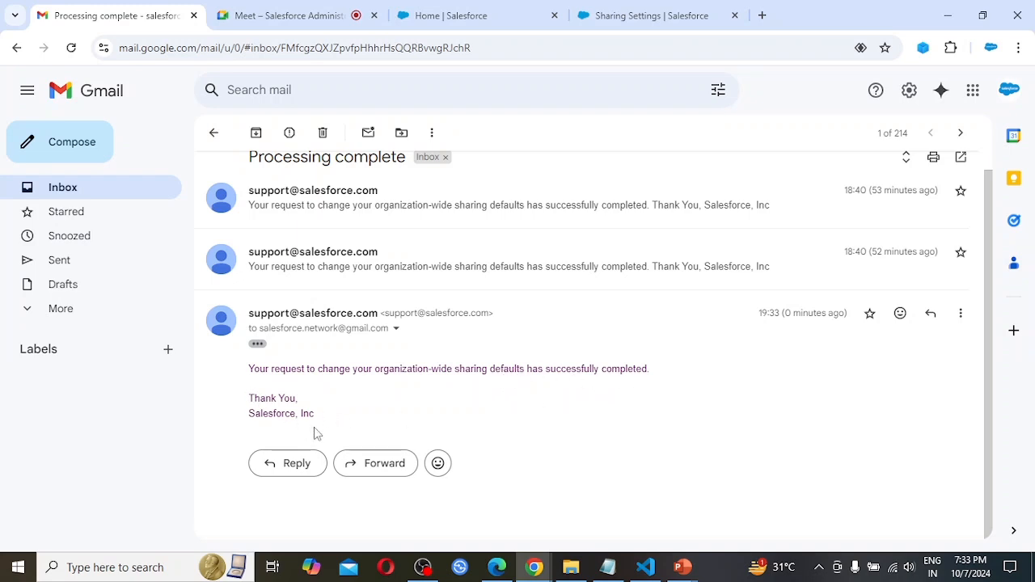
Return to Sharing Settings, reload the page and check the Candidate object's default internal access in the Organization-Wide Defaults table.
left_click(654, 16)
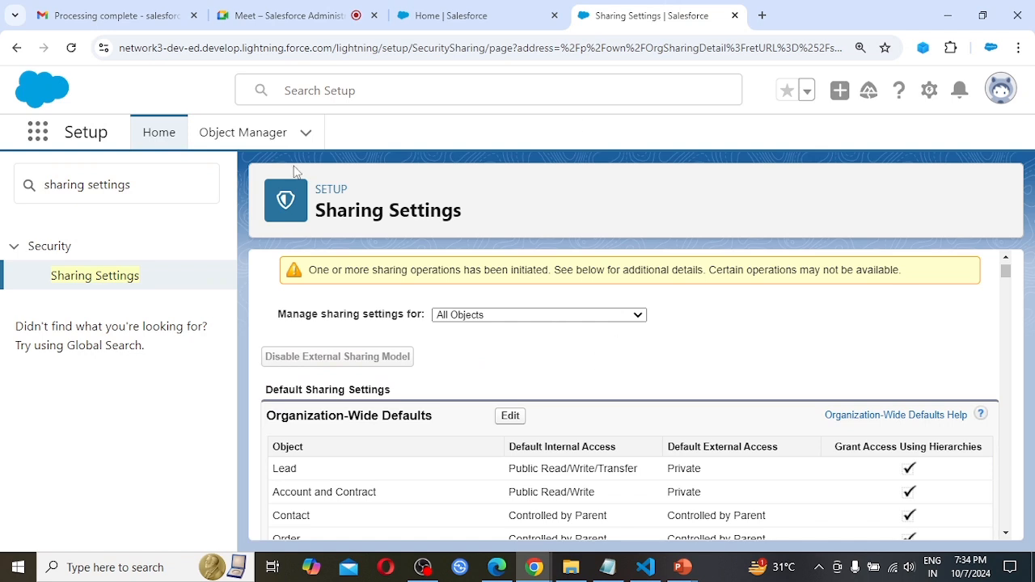
left_click(71, 48)
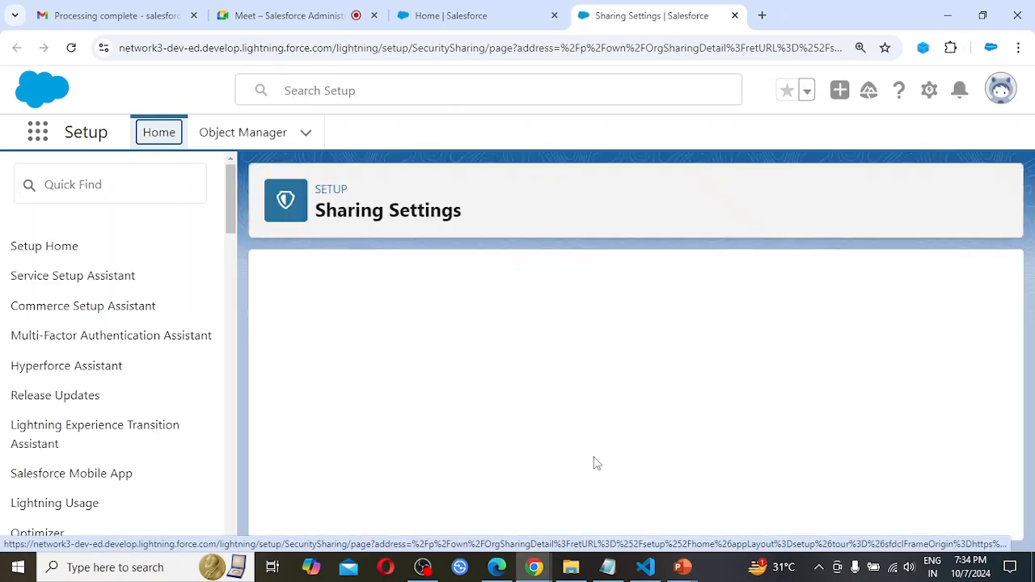
scroll(568, 402, "down", 5)
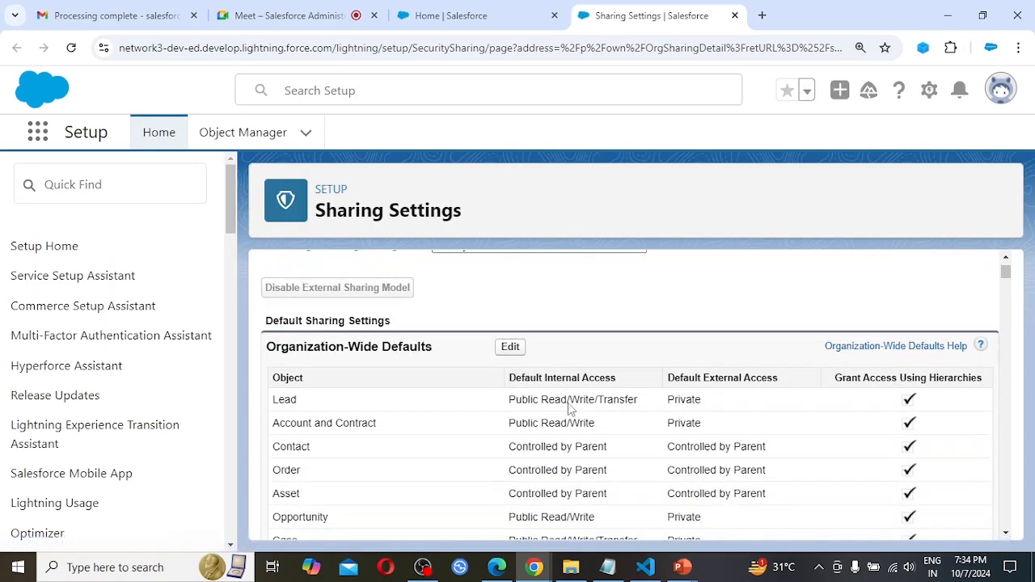
scroll(569, 407, "down", 10)
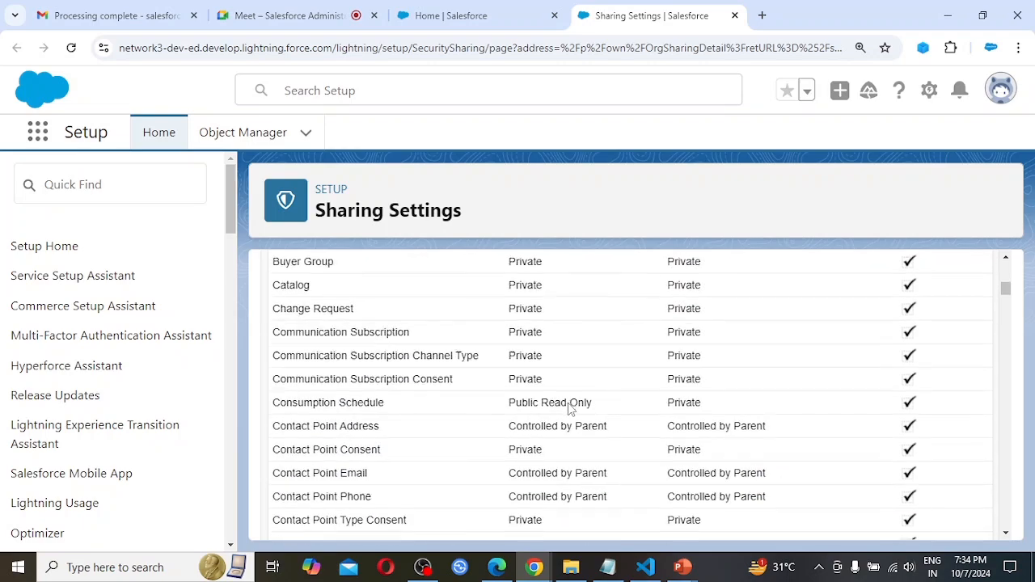
scroll(568, 408, "down", 10)
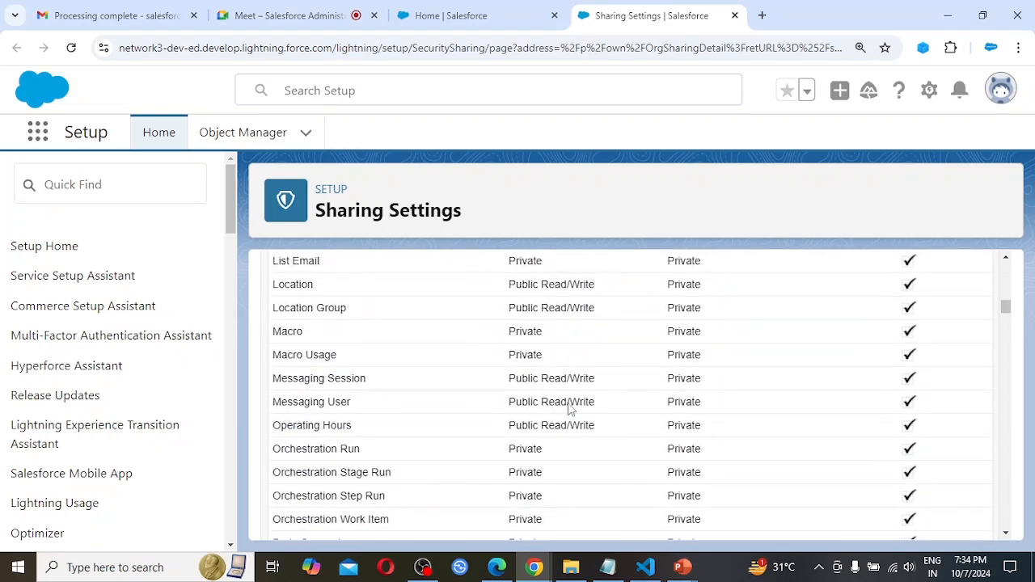
scroll(568, 409, "down", 10)
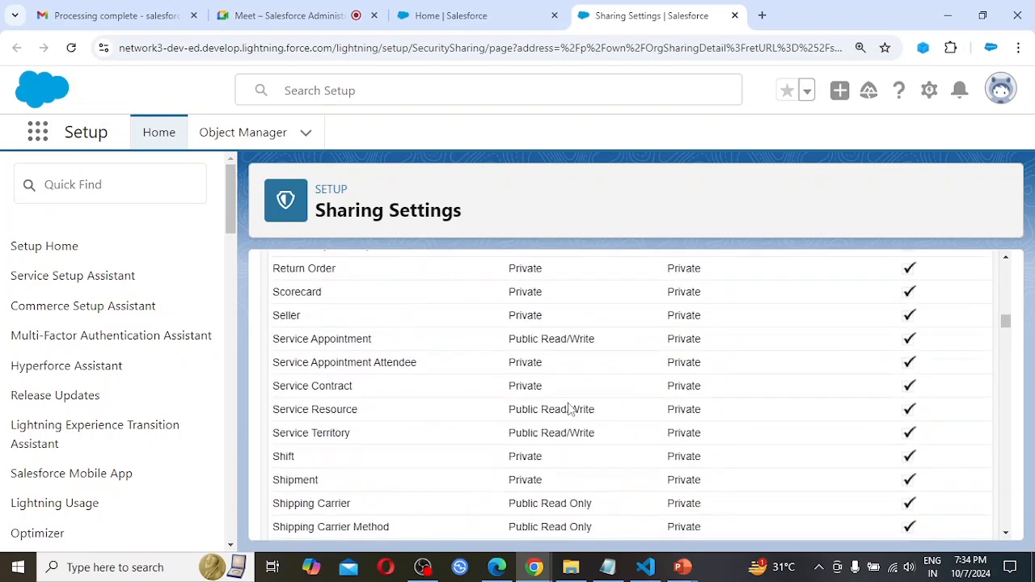
scroll(568, 408, "down", 5)
scroll(568, 409, "up", 2)
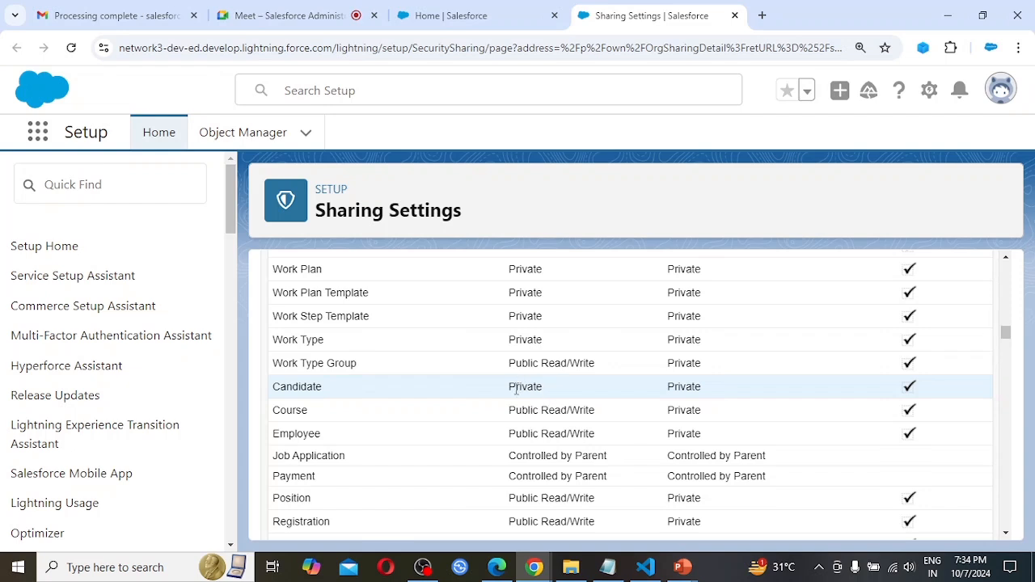
In the EMS app, list all Candidates and open the CID-0001 record to review its details and owner.
left_click(467, 8)
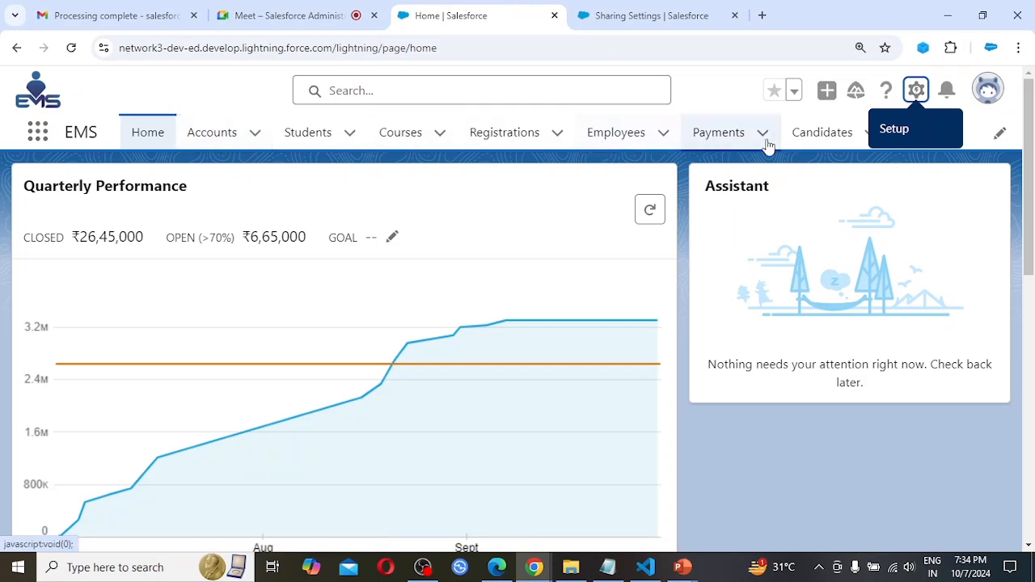
left_click(819, 138)
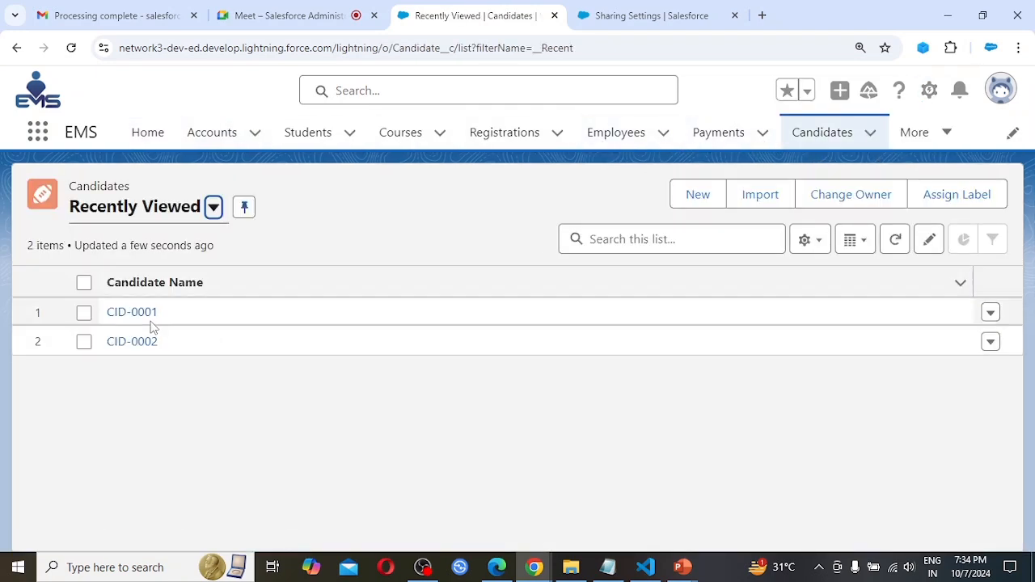
left_click(141, 290)
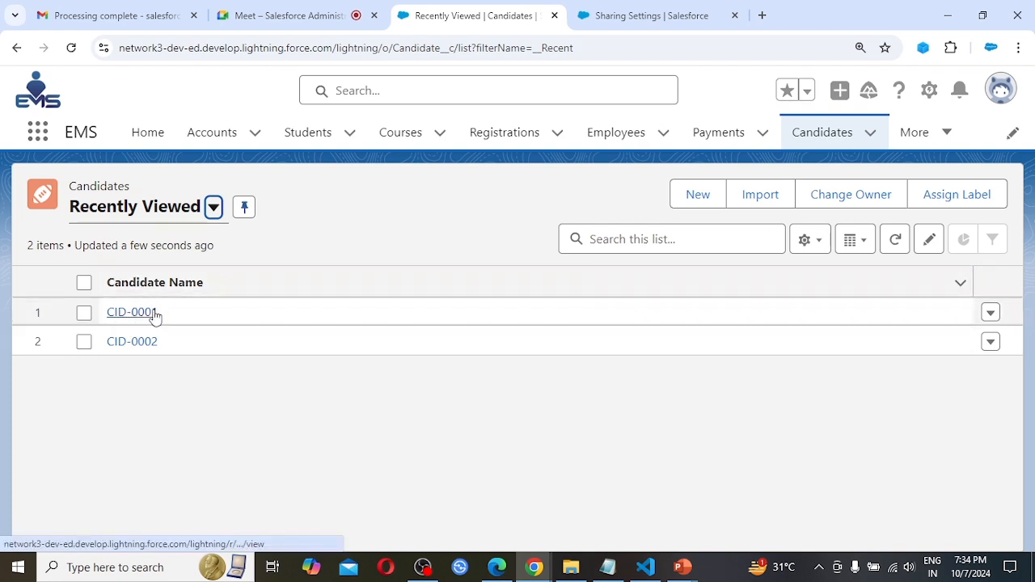
left_click(212, 208)
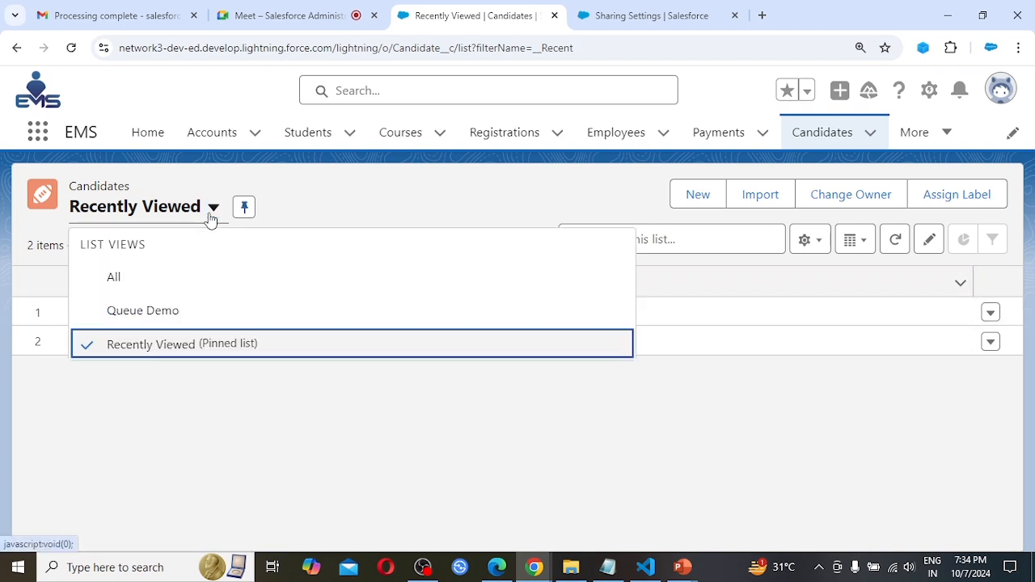
left_click(114, 278)
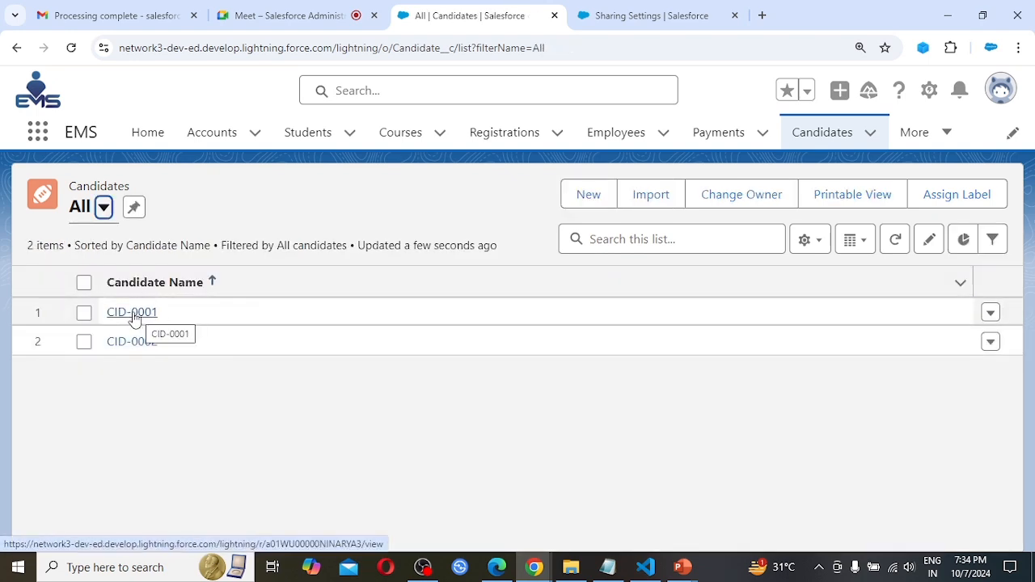
left_click(150, 318)
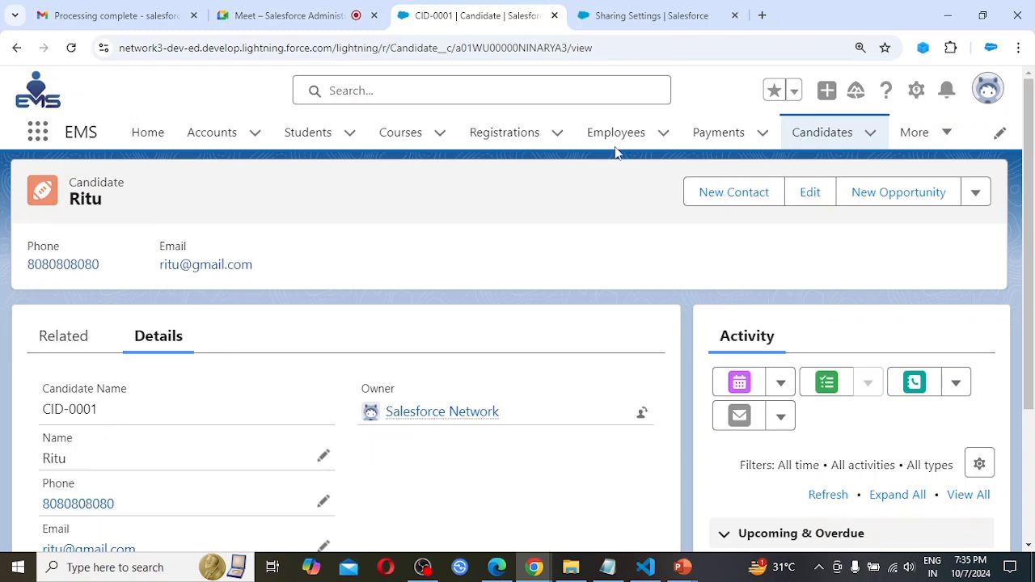
Open candidate record CID-0002, change the last two digits of its phone number and save the record.
left_click(809, 132)
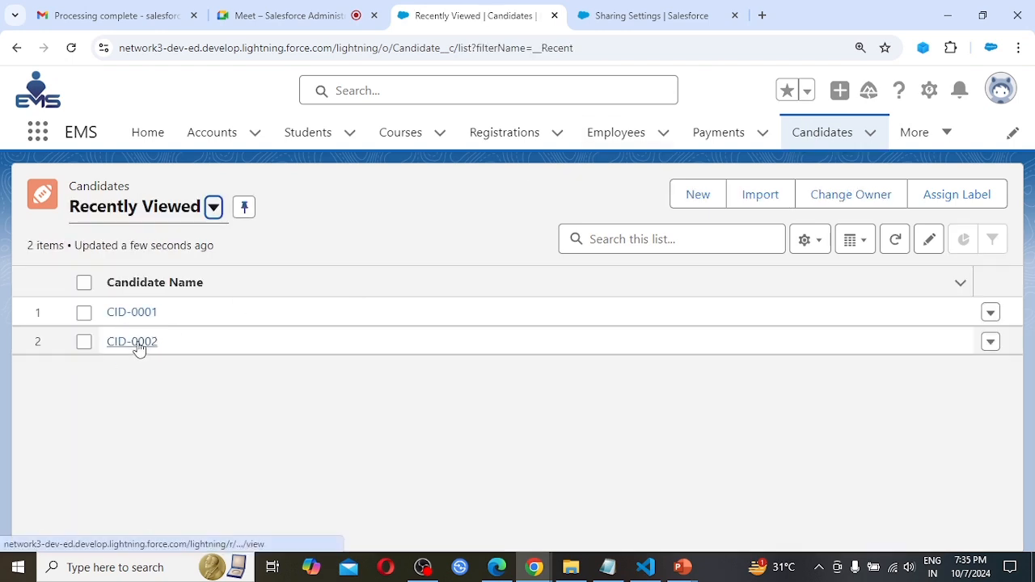
left_click(138, 344)
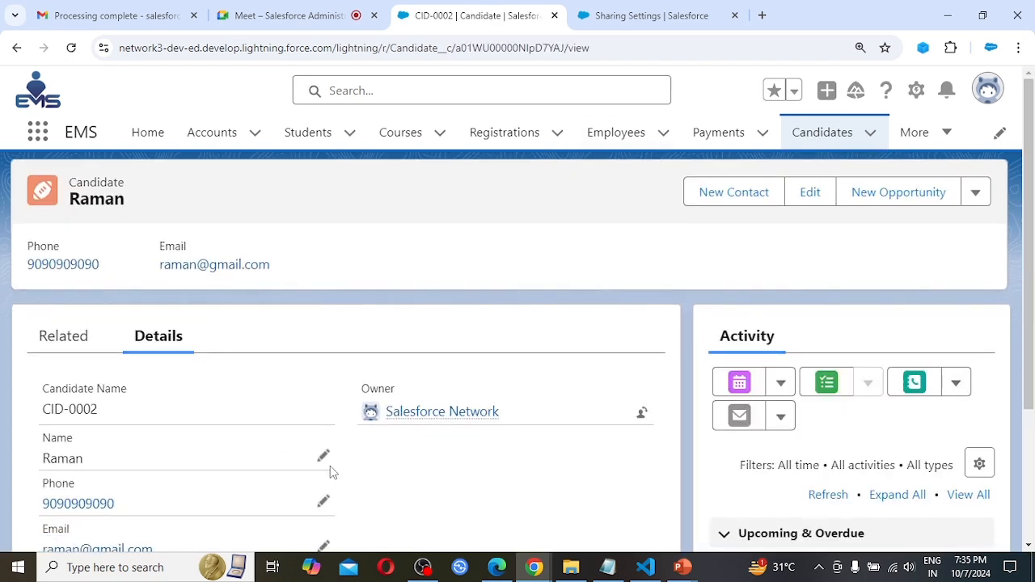
scroll(195, 472, "down", 1)
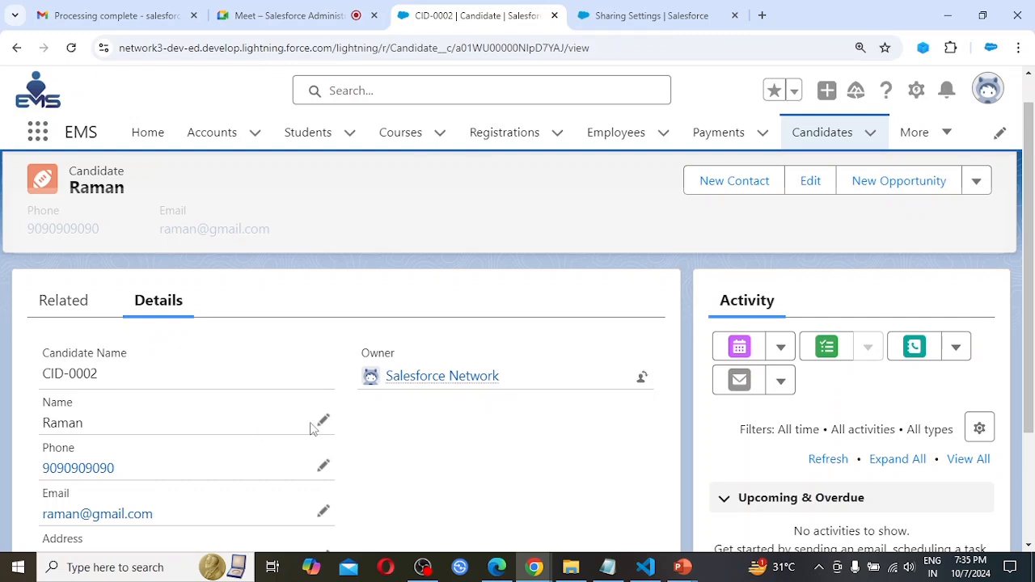
left_click(323, 465)
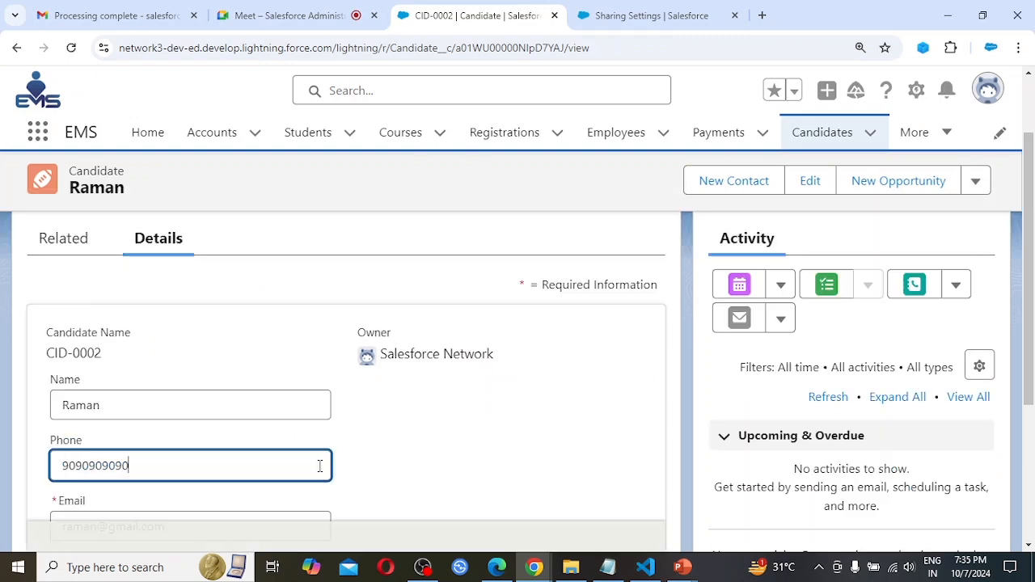
scroll(224, 448, "down", 1)
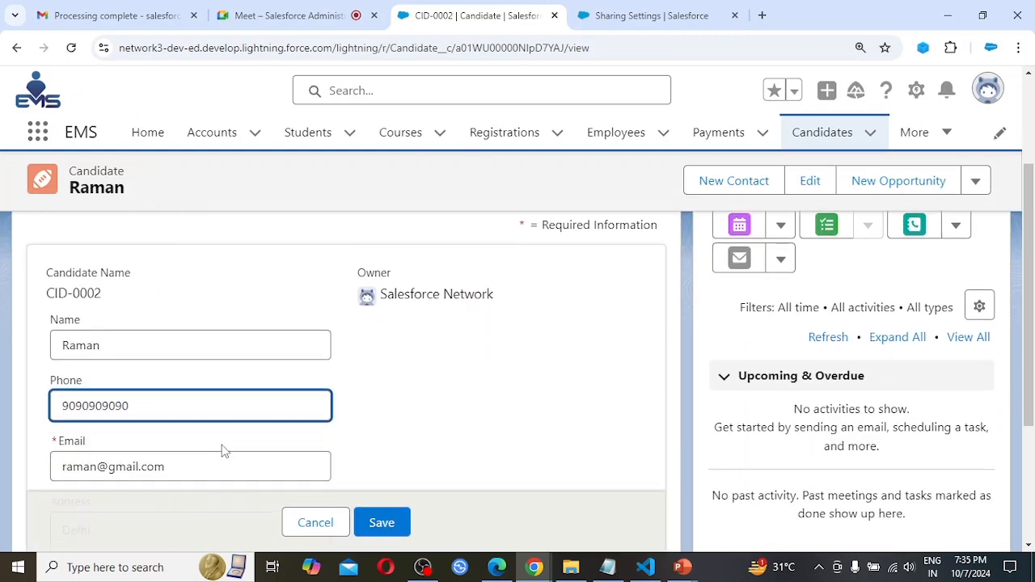
scroll(222, 445, "down", 1)
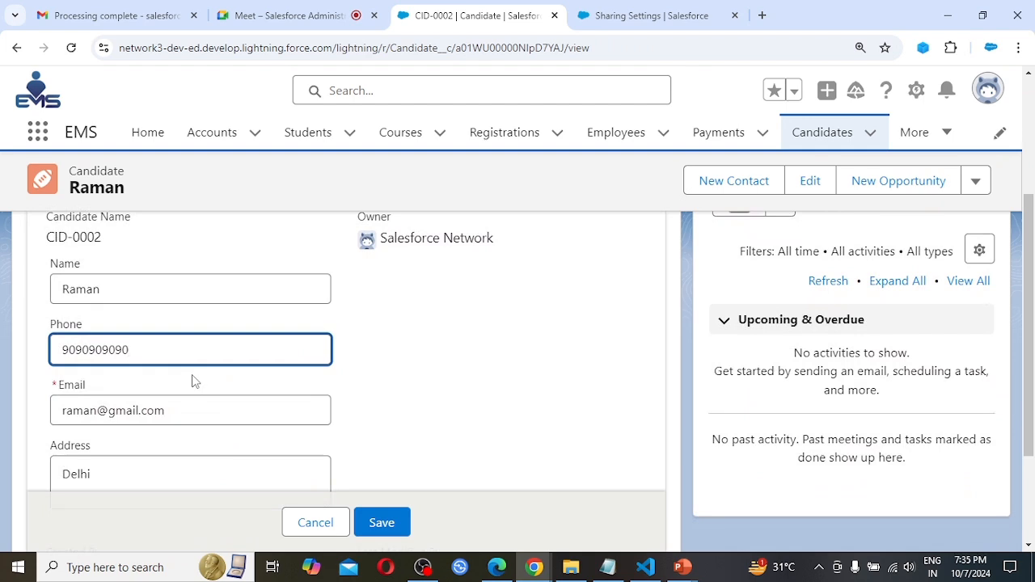
scroll(439, 348, "up", 1)
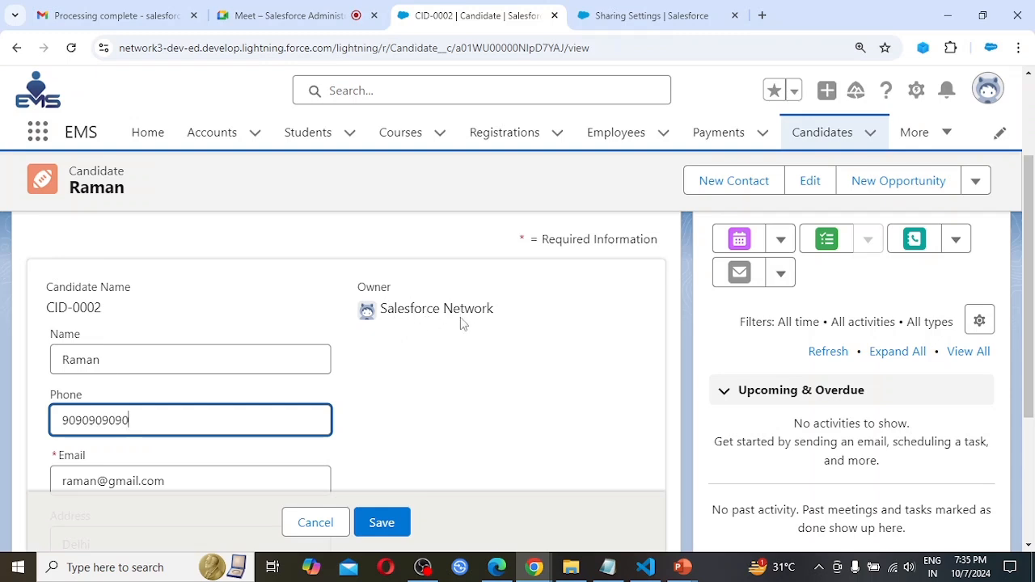
key("BackSpace")
key("BackSpace")
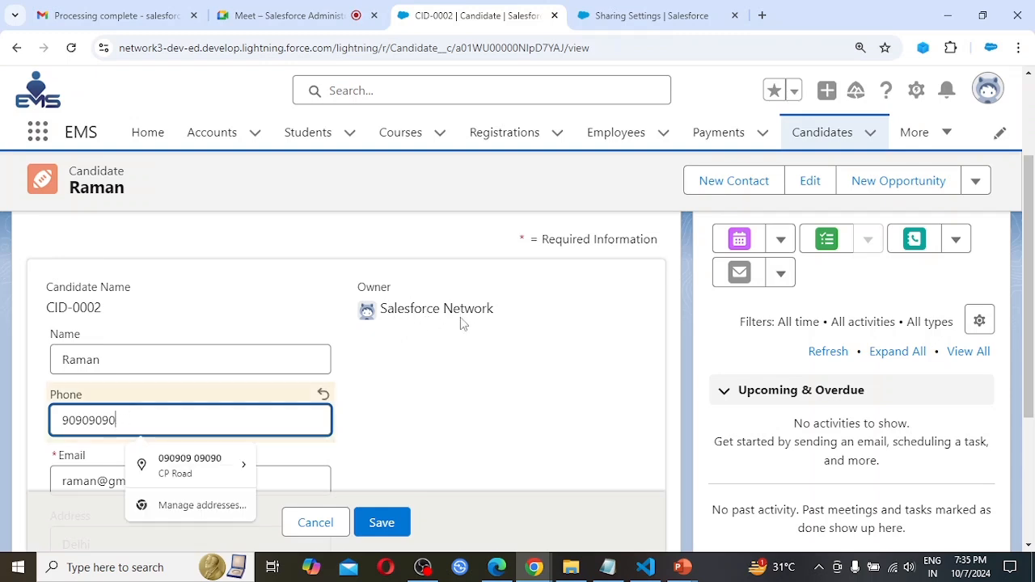
type("80")
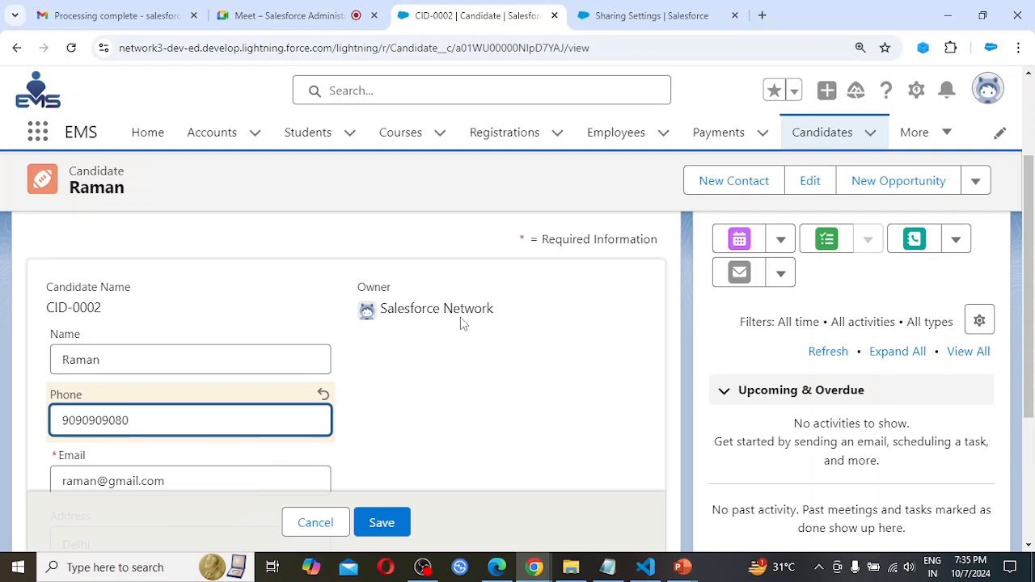
left_click(382, 524)
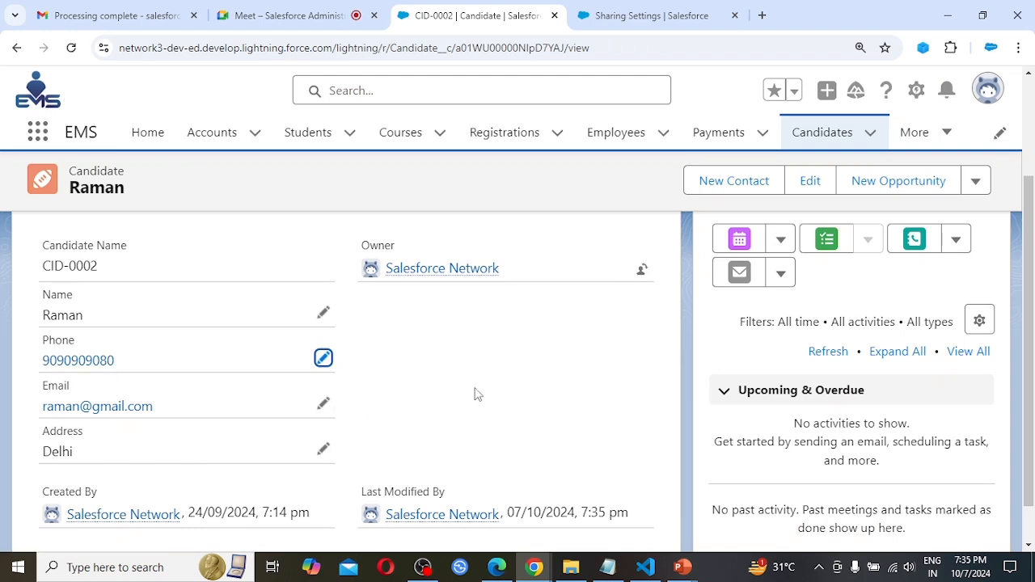
scroll(477, 393, "up", 1)
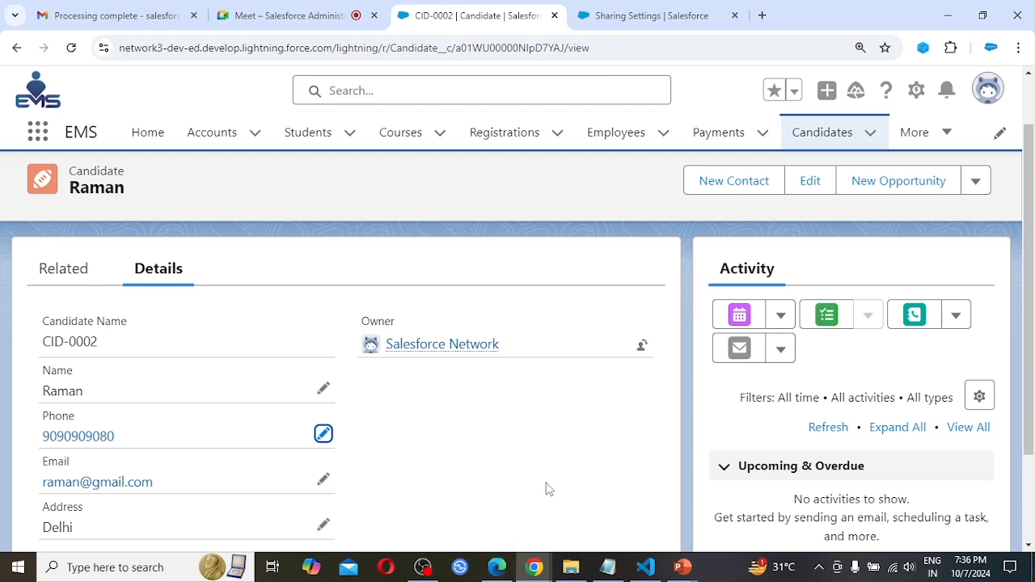
Switch to Microsoft Edge and open the Salesforce login page beside the existing page.
left_click(497, 569)
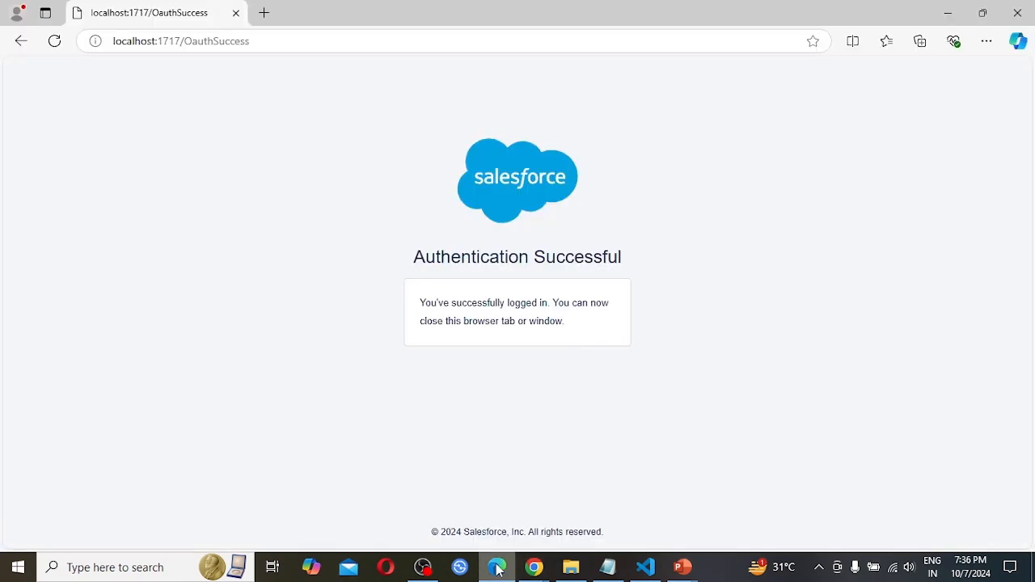
left_click(263, 12)
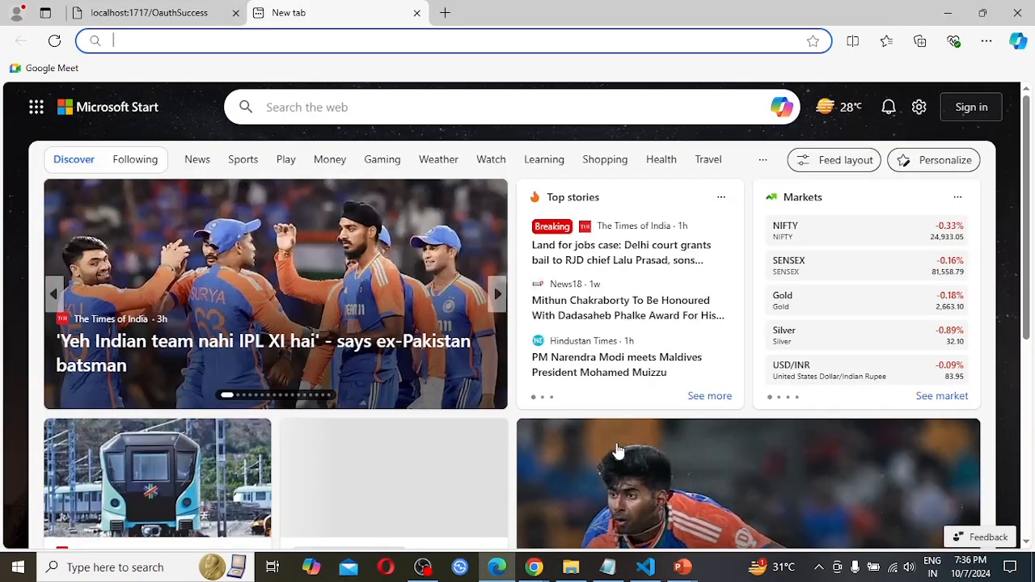
type("lo")
key("Return")
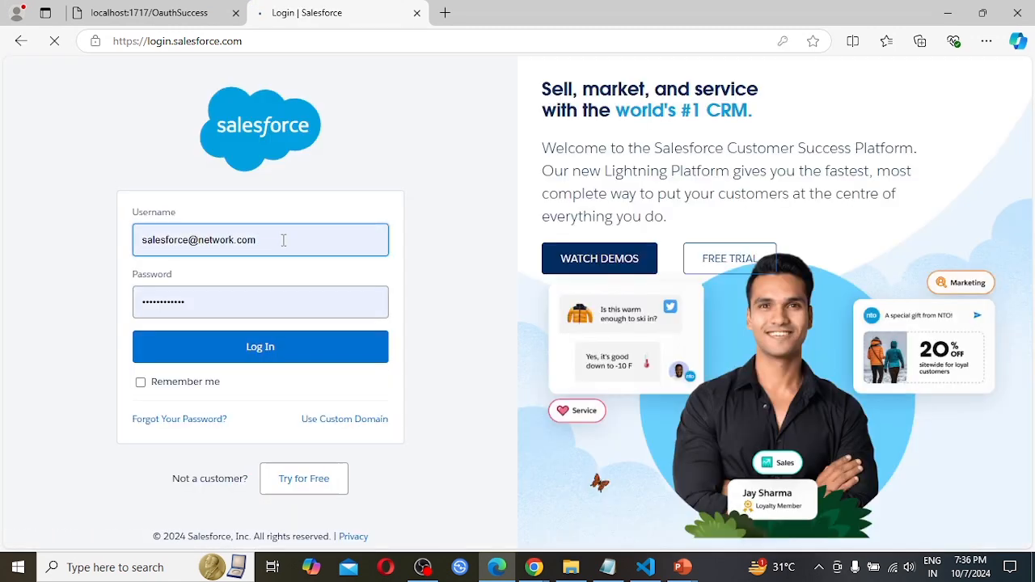
Log in to Salesforce with User A's saved username and password, and check which user is logged in.
left_click_drag(283, 240, 1, 247)
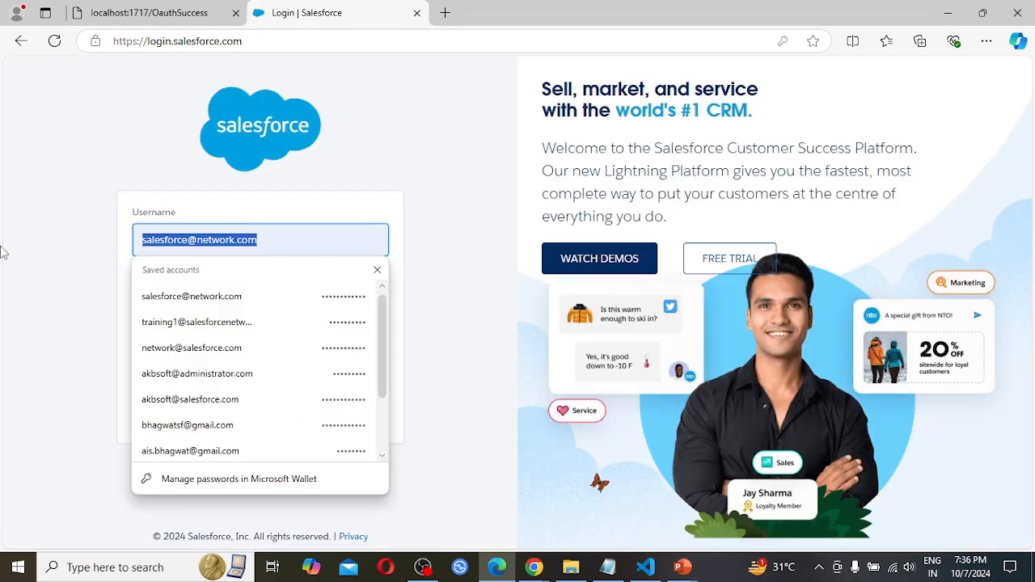
type("u")
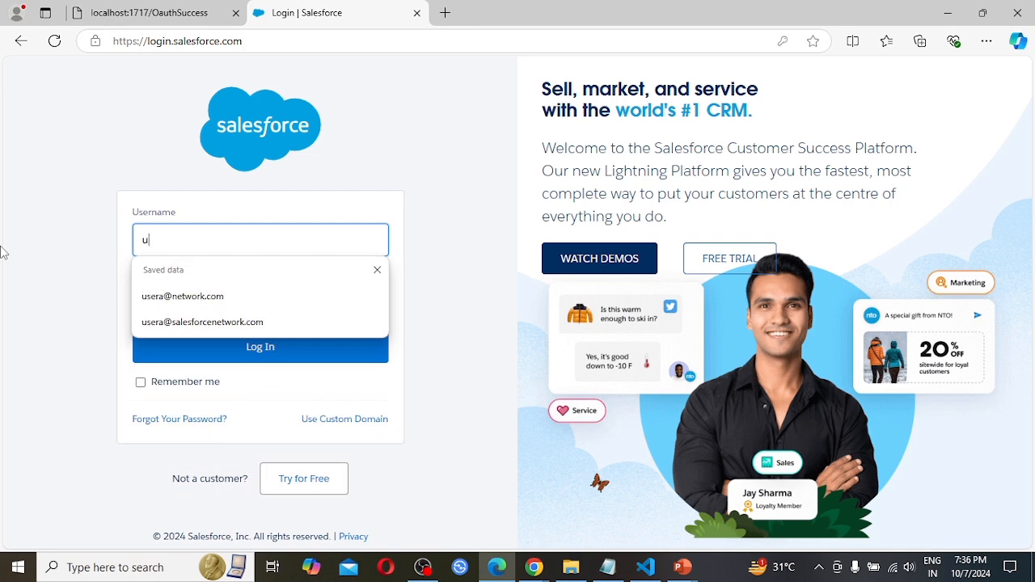
type("se")
key("Down")
key("Down")
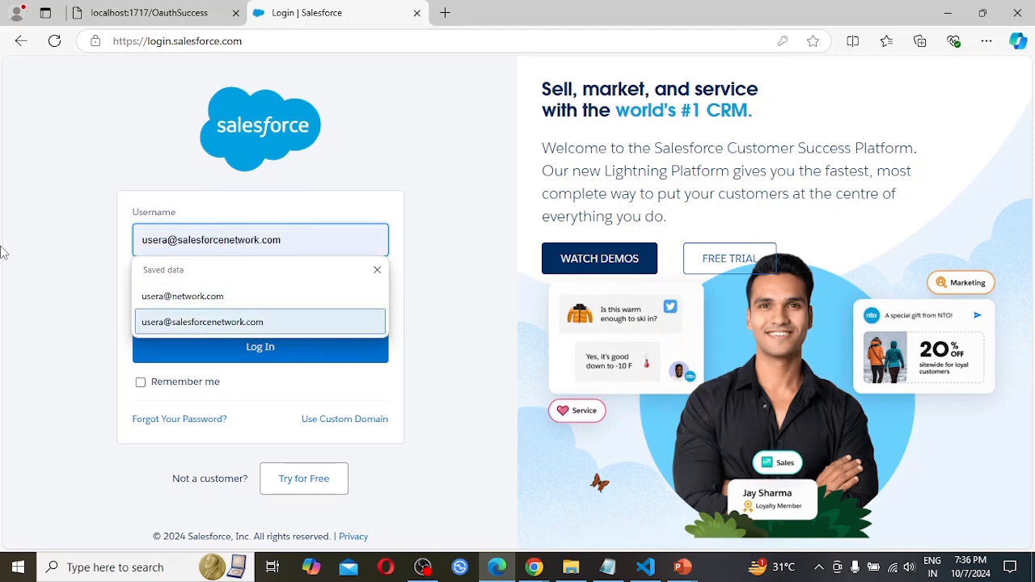
key("Return")
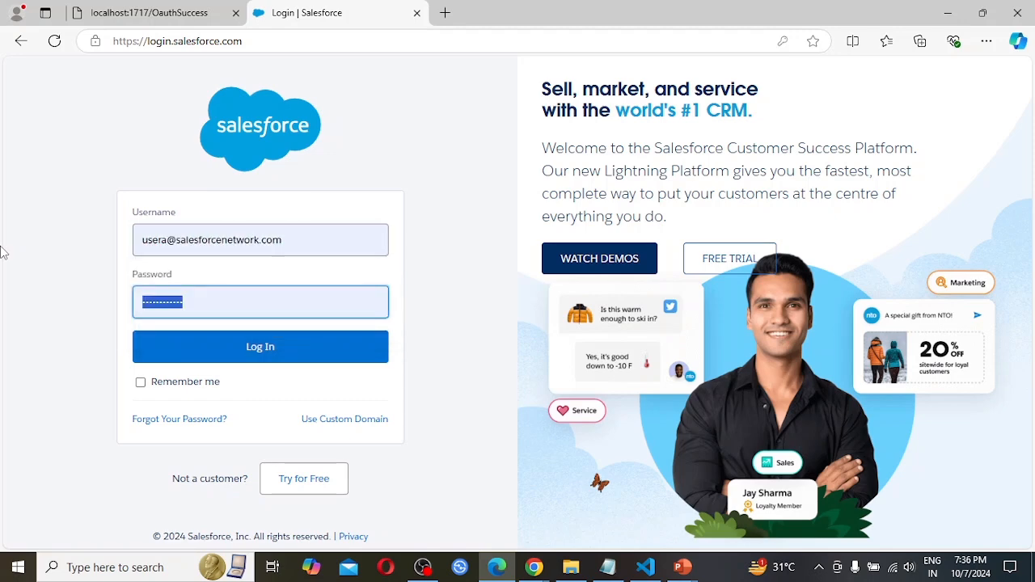
left_click(274, 348)
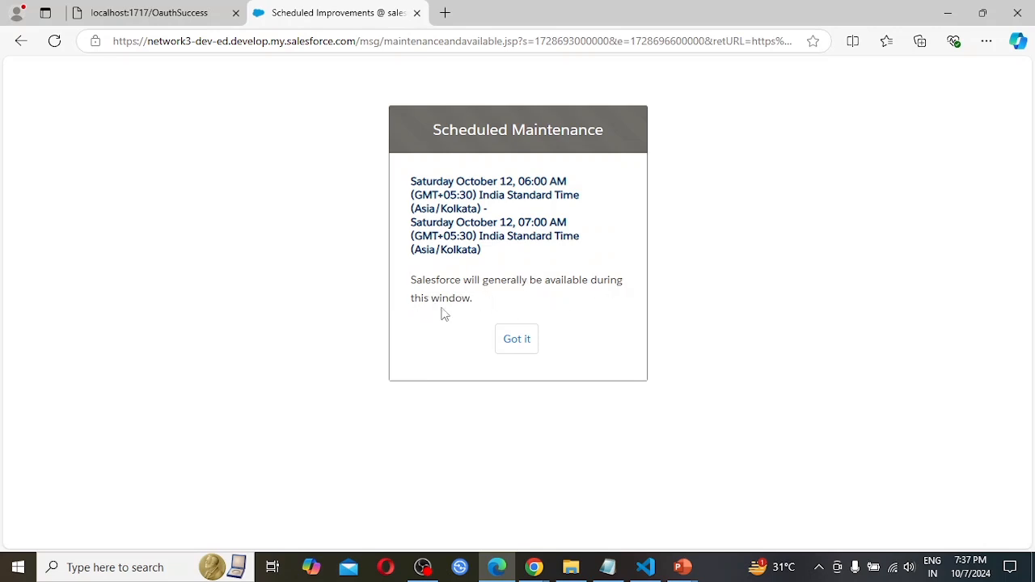
left_click(521, 346)
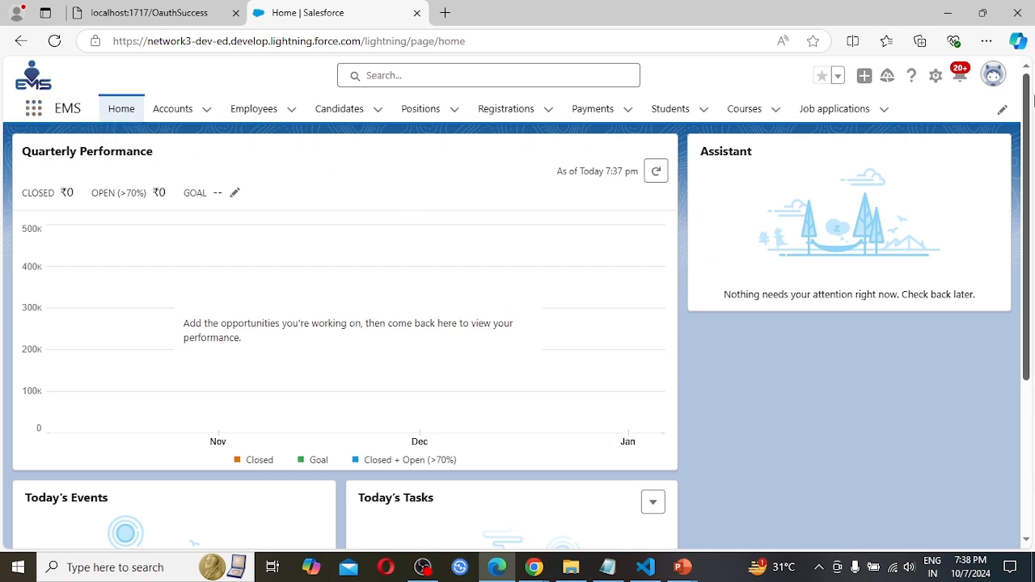
left_click(995, 81)
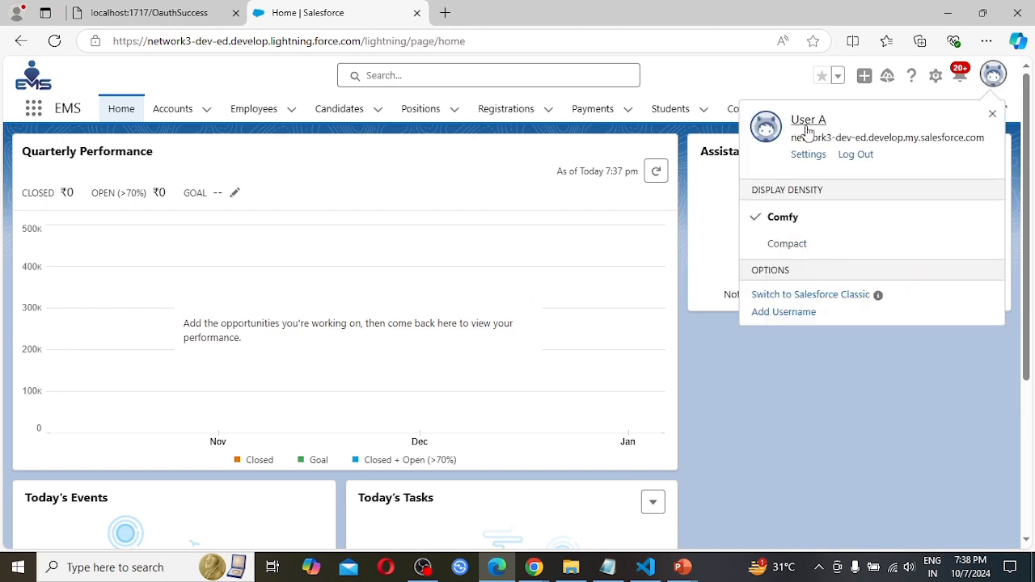
left_click(352, 160)
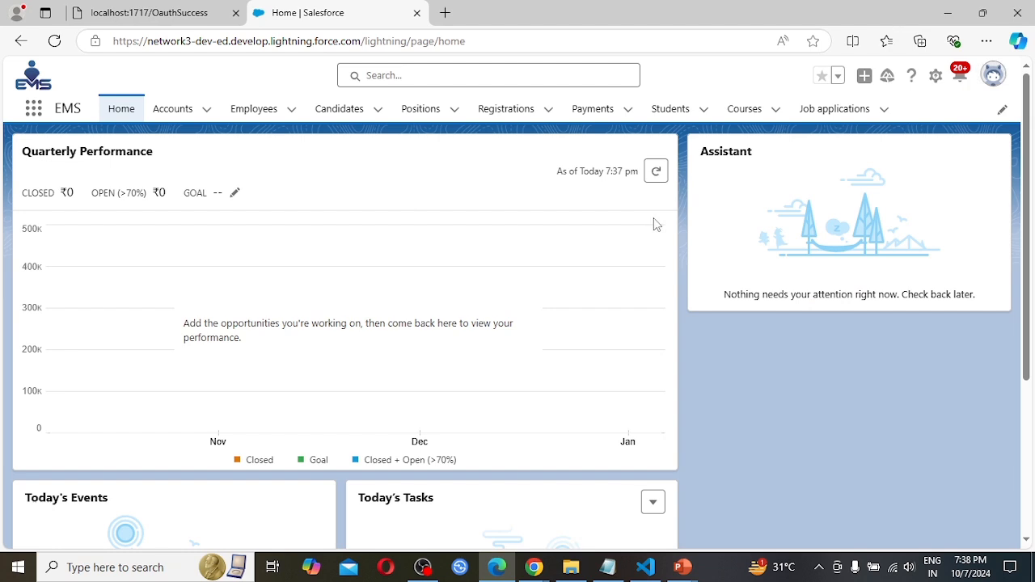
As User A, list all Candidates and open the CID-0001 record to check its owner.
left_click(340, 111)
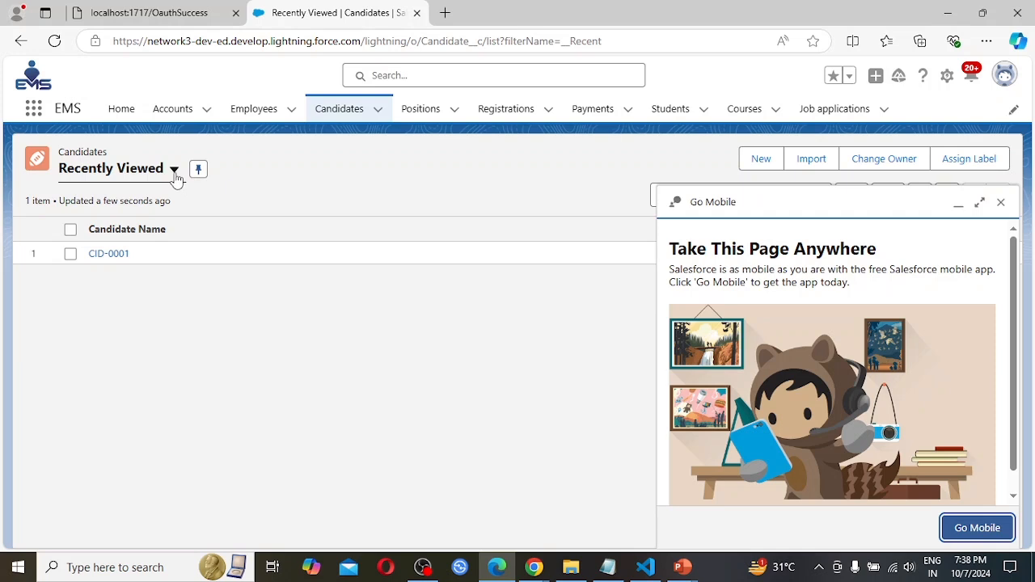
left_click(174, 170)
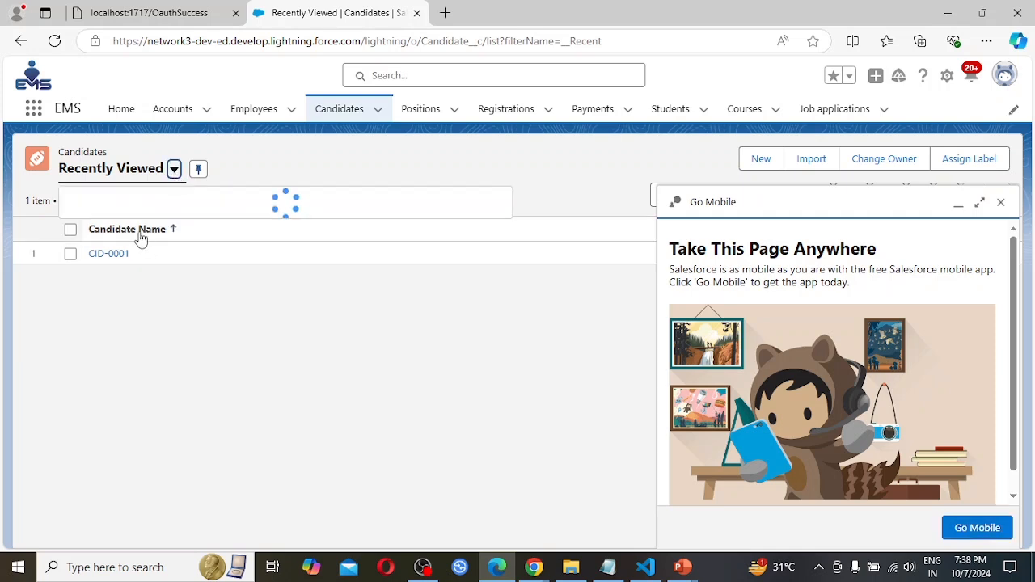
left_click(98, 225)
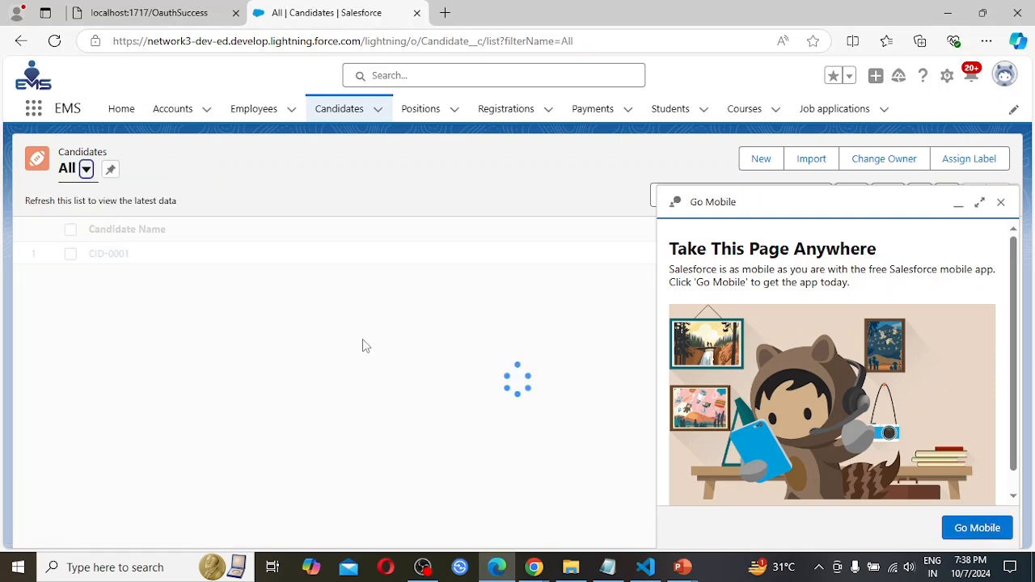
left_click(1001, 204)
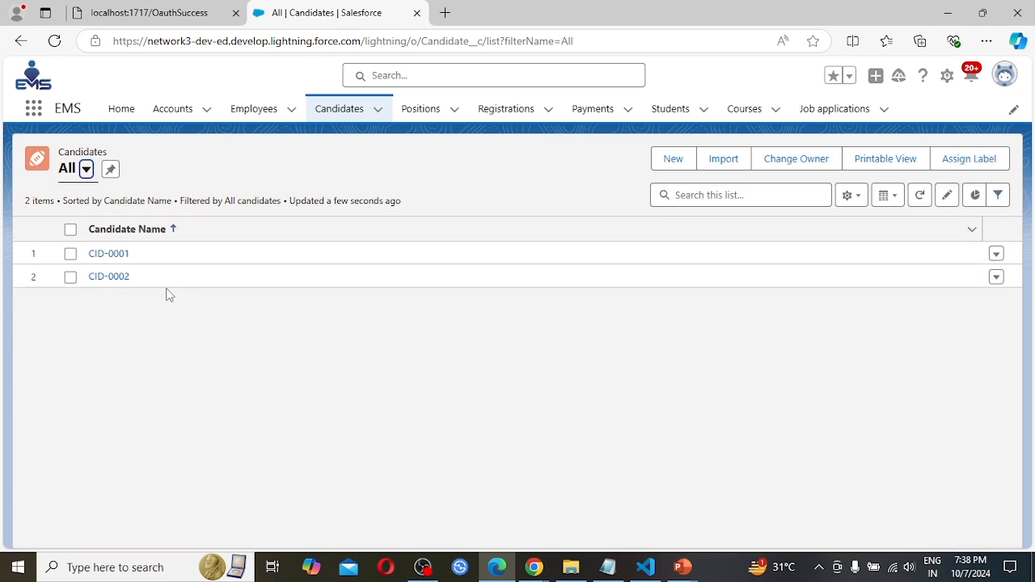
left_click(111, 256)
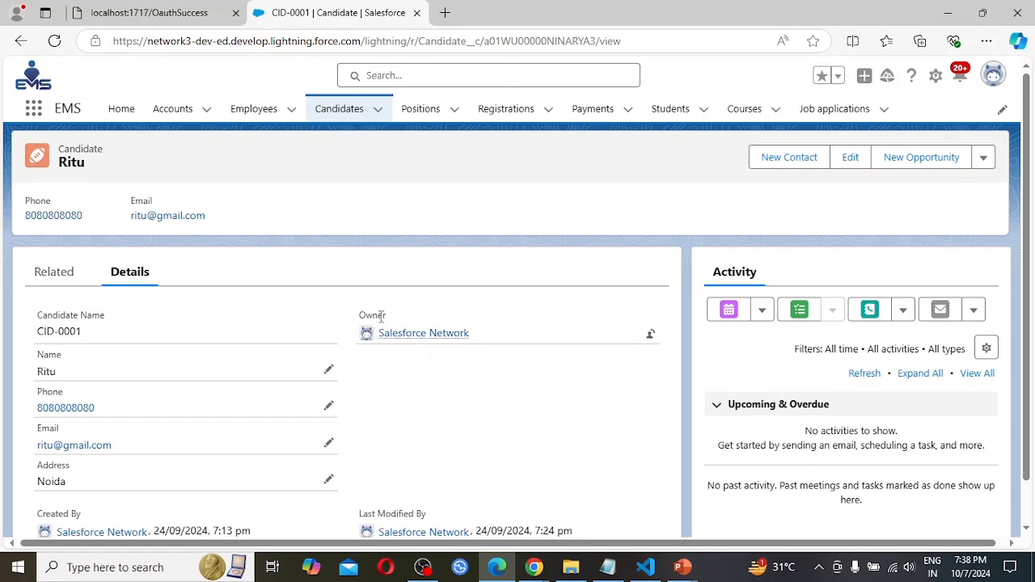
mouse_move(425, 337)
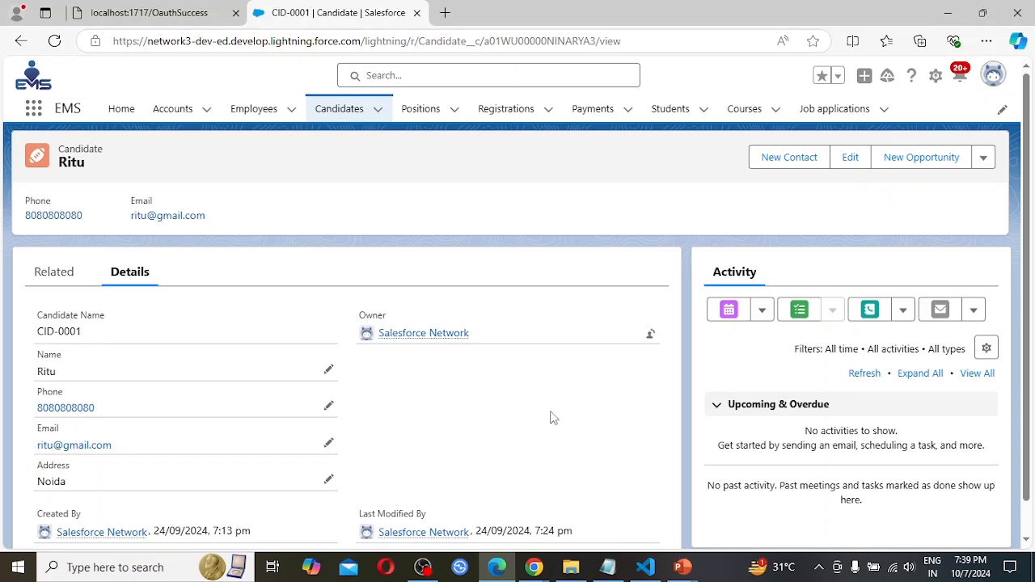
Switch to Chrome and check which user is logged in to Salesforce there.
left_click(534, 569)
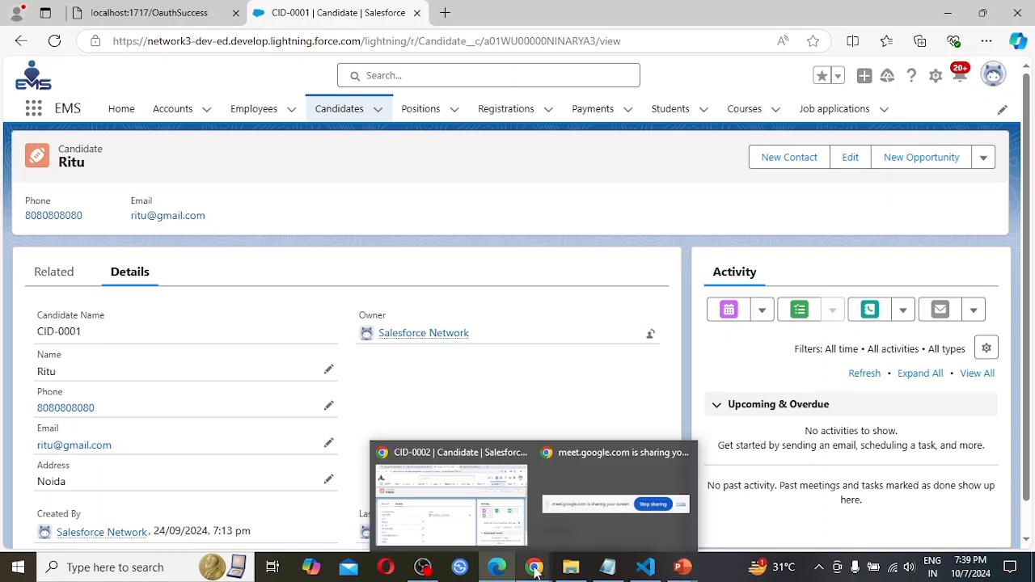
left_click(478, 502)
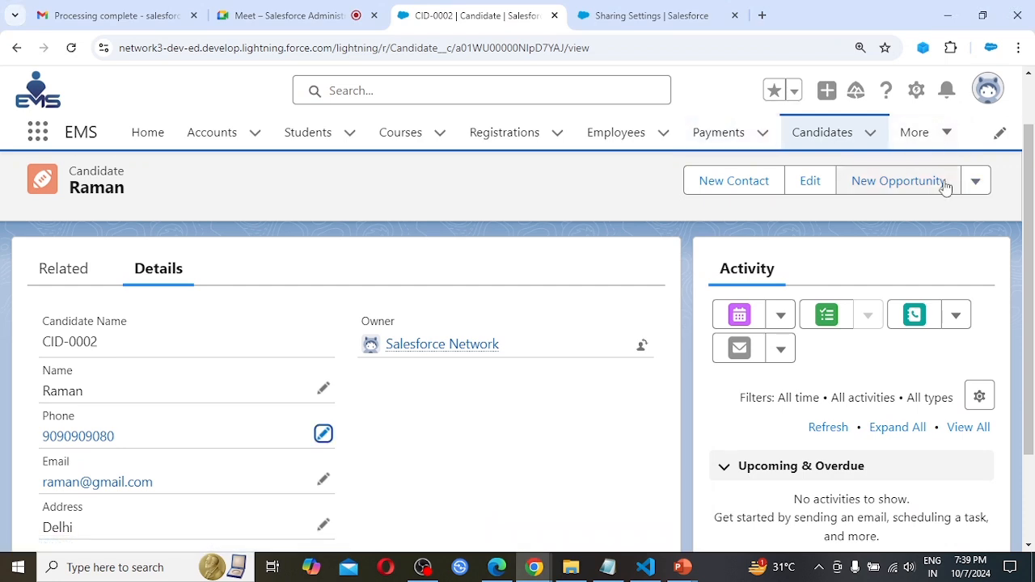
left_click(994, 95)
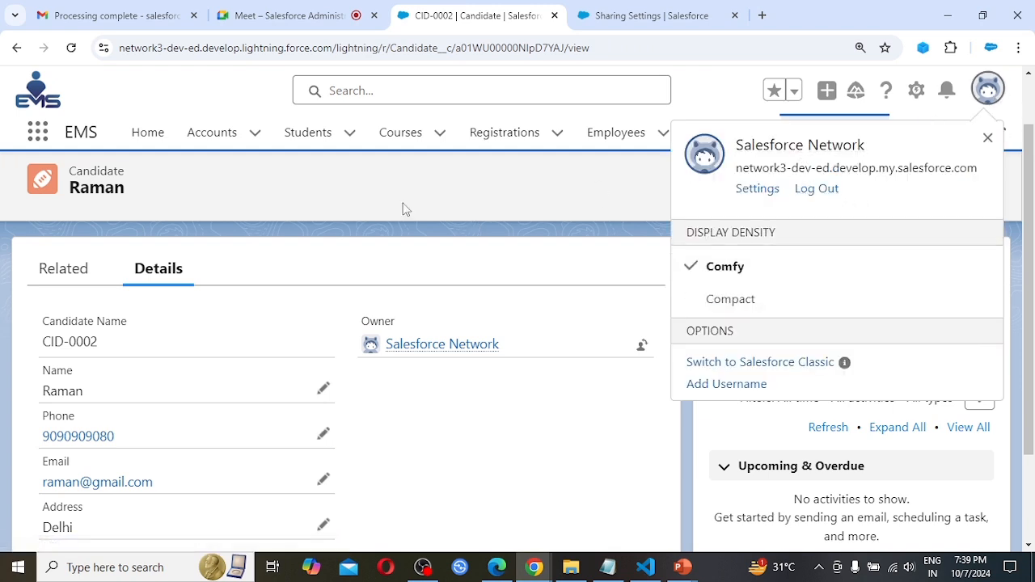
left_click(330, 185)
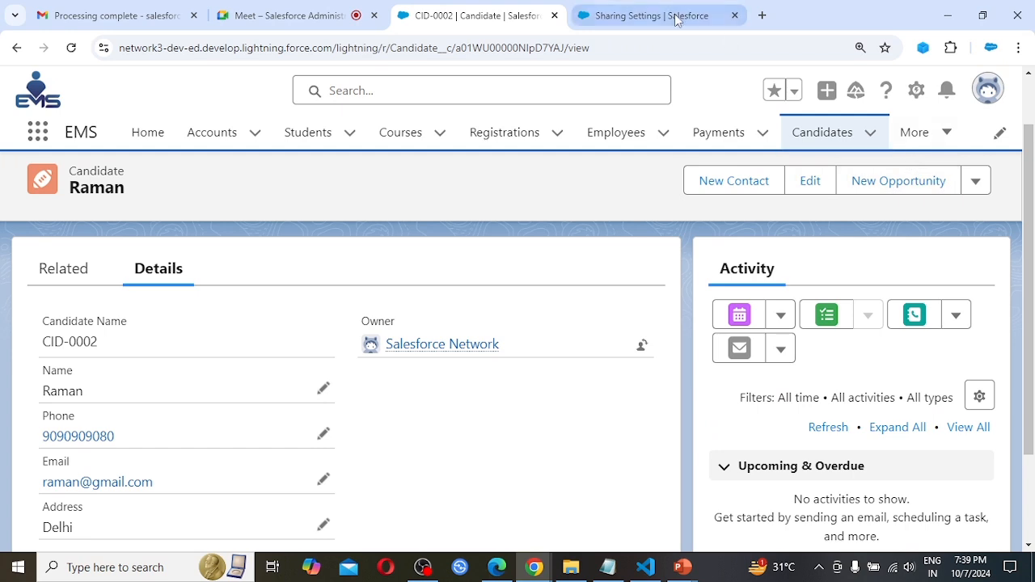
Open Salesforce Setup, open the Users page in a separate tab and bring up the Profiles page in the current one.
left_click(916, 92)
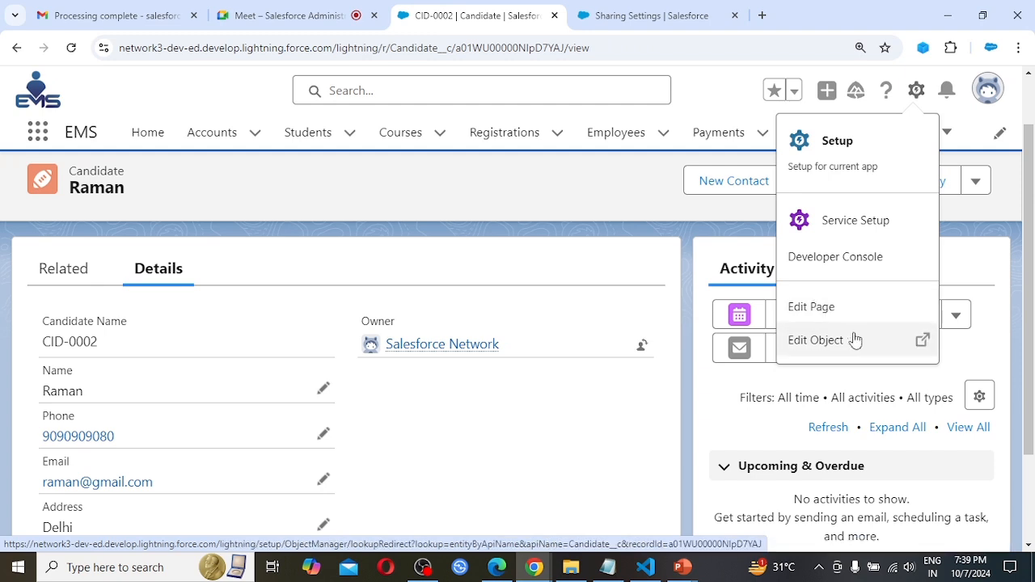
left_click(855, 160)
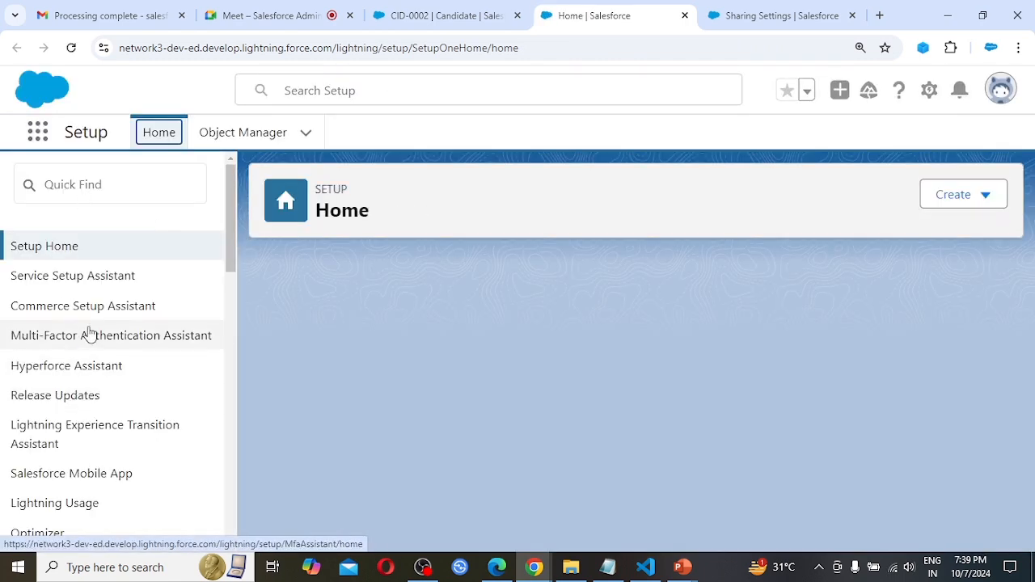
scroll(86, 328, "down", 2)
scroll(88, 331, "down", 1)
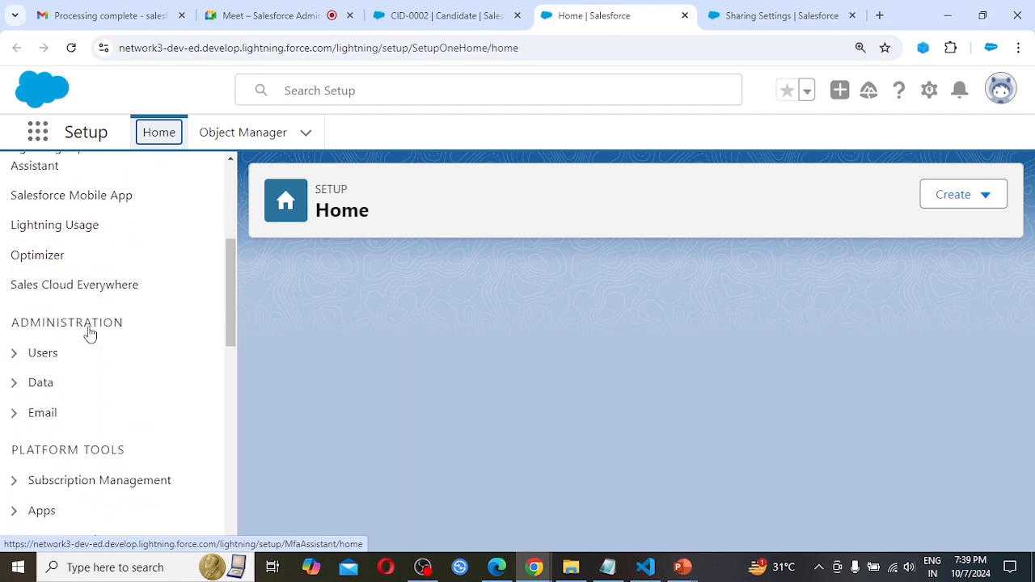
left_click(14, 354)
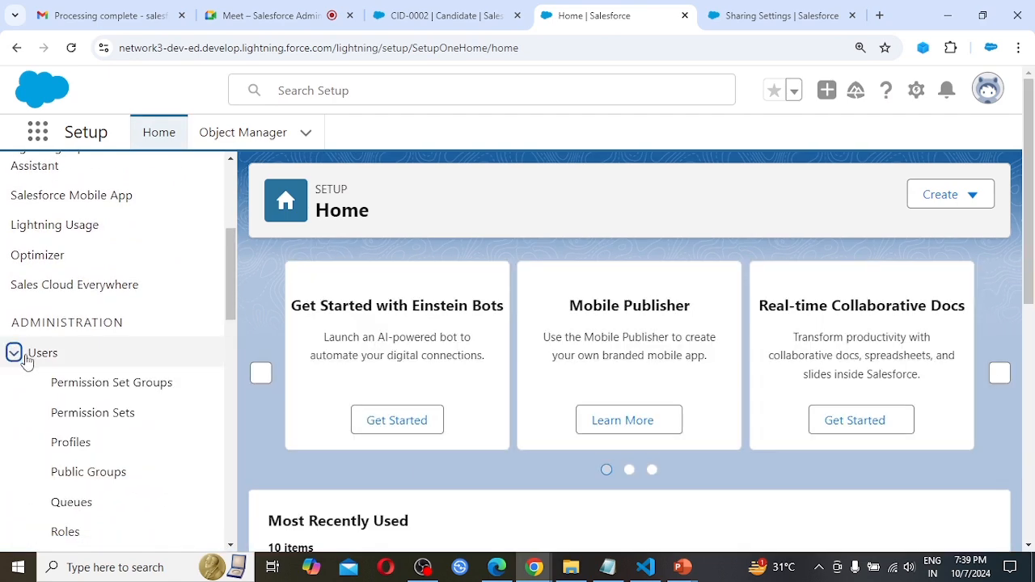
scroll(113, 417, "down", 1)
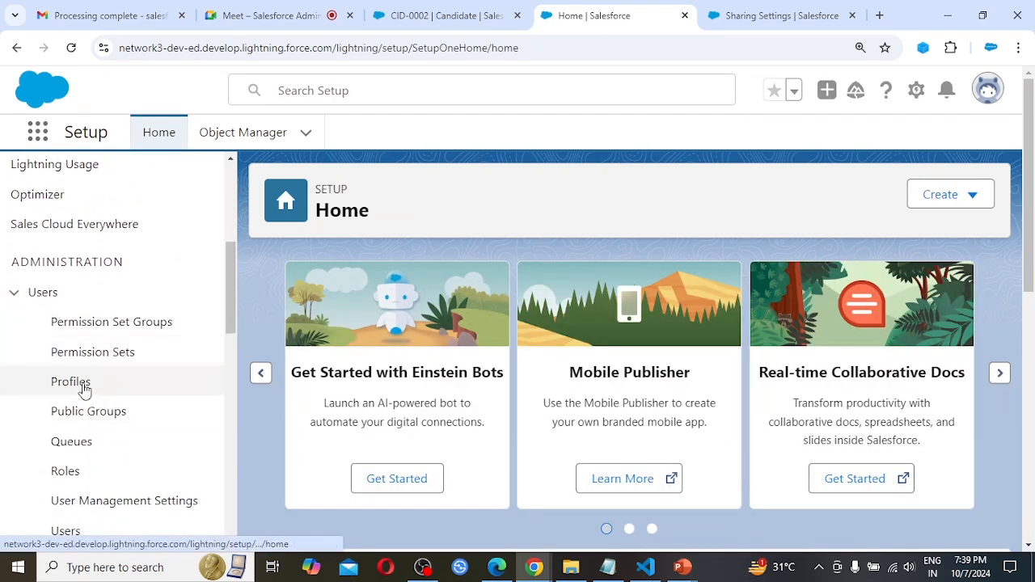
left_click(84, 389)
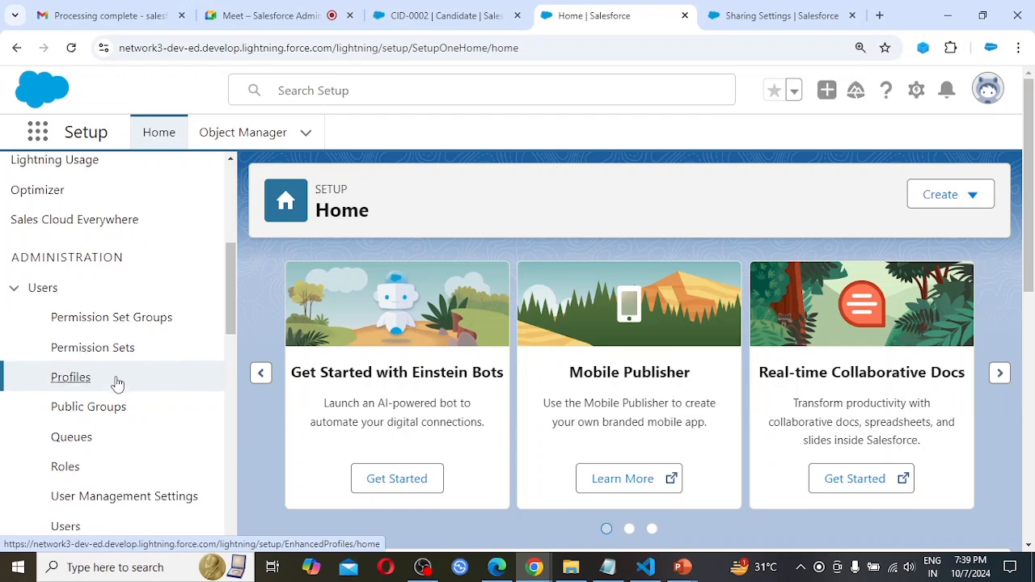
scroll(115, 385, "down", 2)
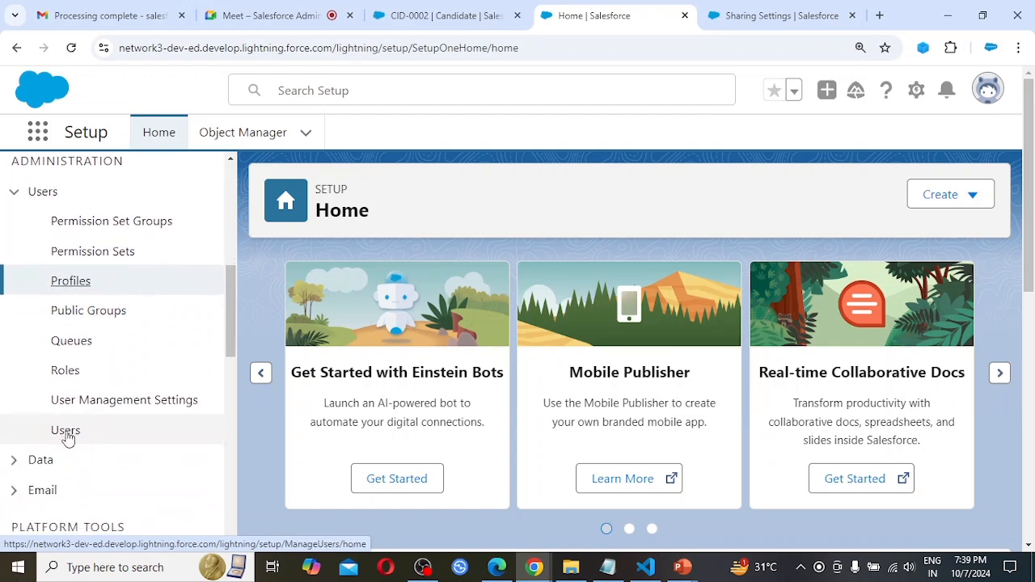
left_click(67, 437, "ctrl")
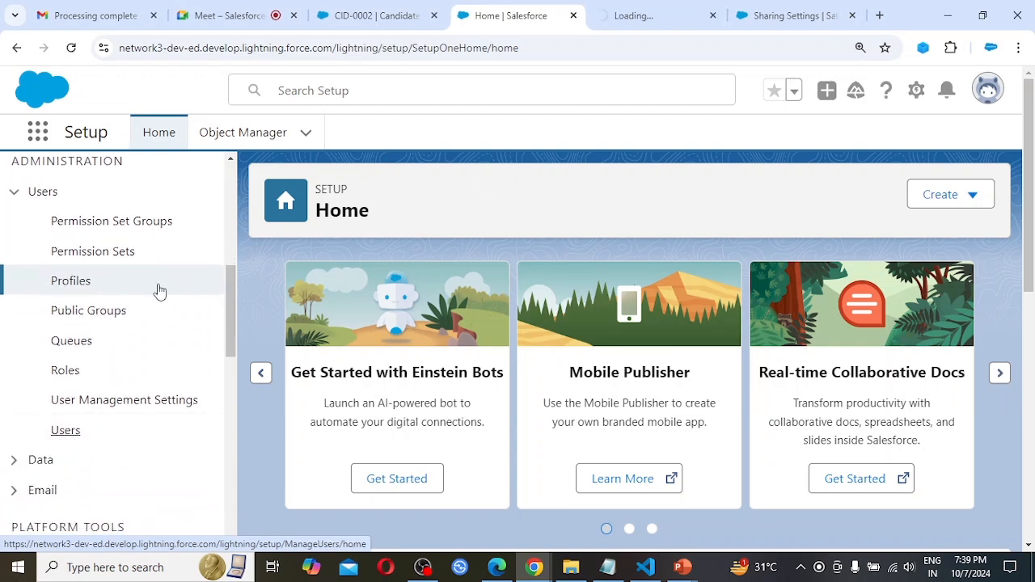
left_click(78, 287, "ctrl")
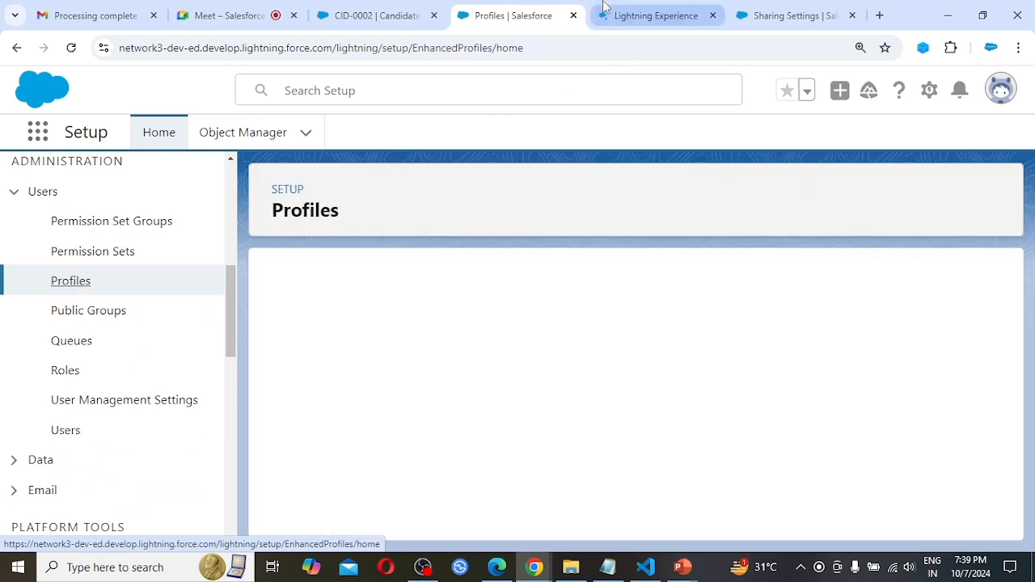
Check User A's profile in the users list and open the System Administrator New profile from the profiles beginning with S.
left_click(637, 10)
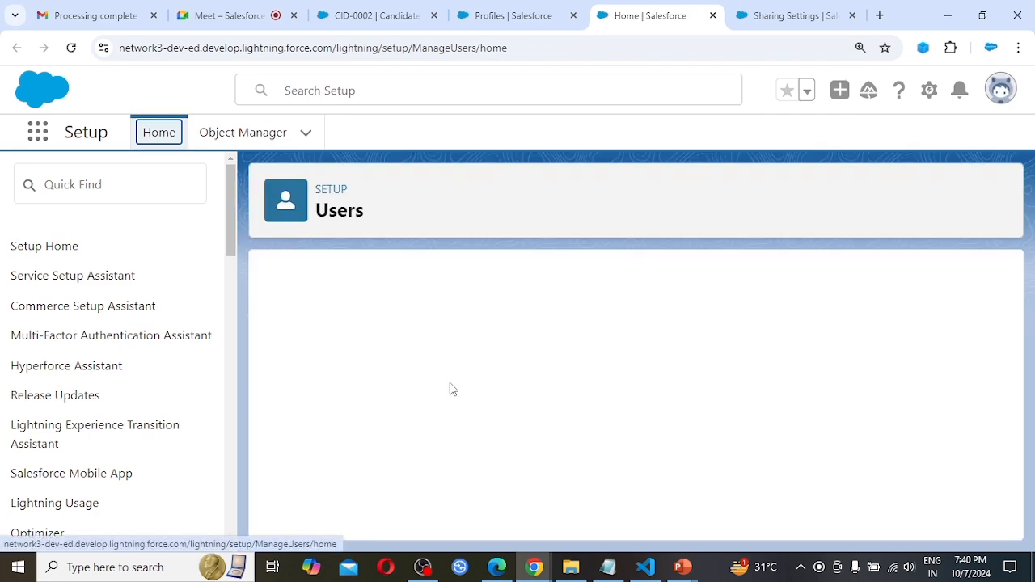
scroll(586, 482, "down", 1)
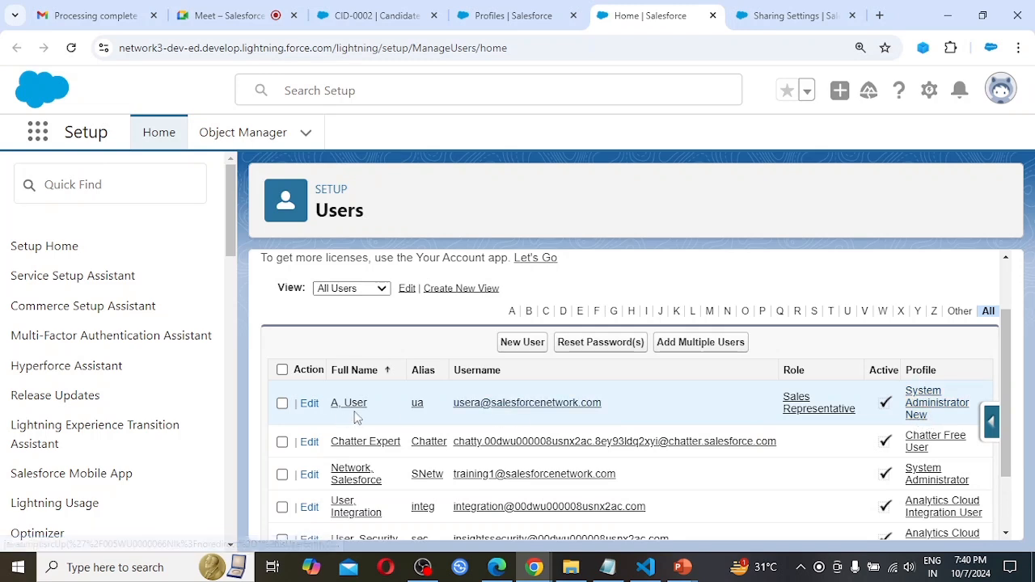
left_click(526, 8)
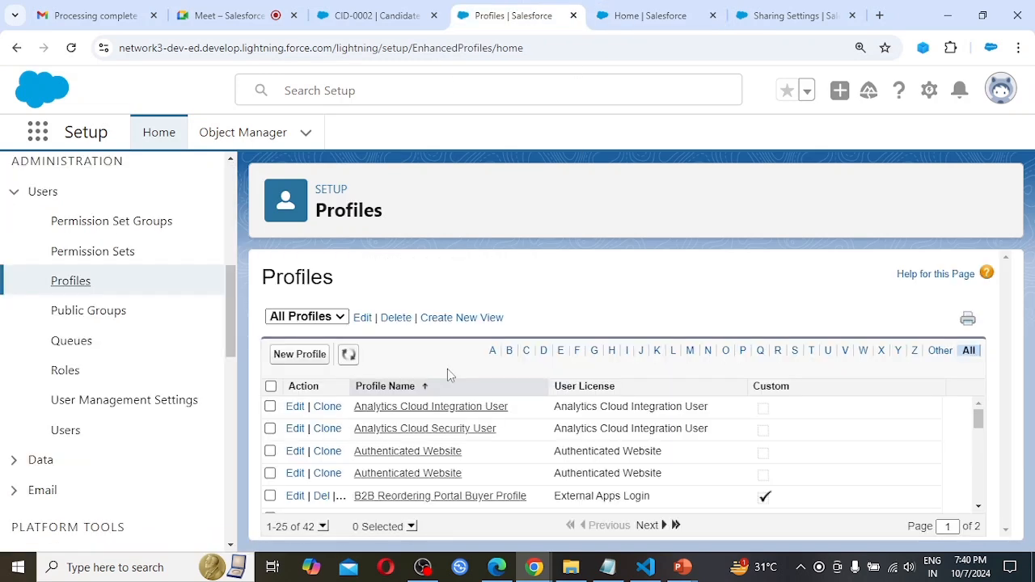
left_click(795, 352)
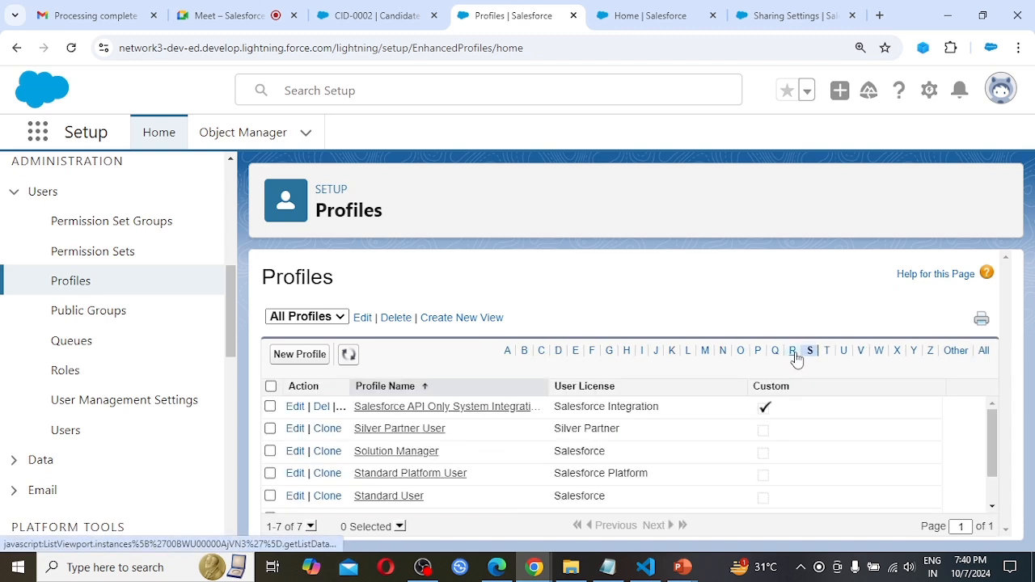
scroll(673, 400, "down", 2)
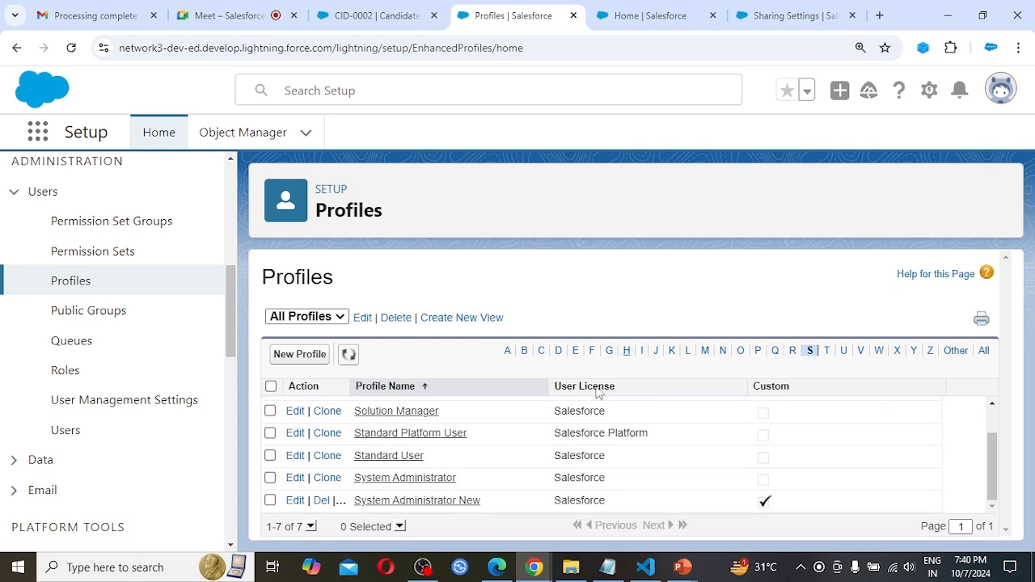
left_click(398, 503)
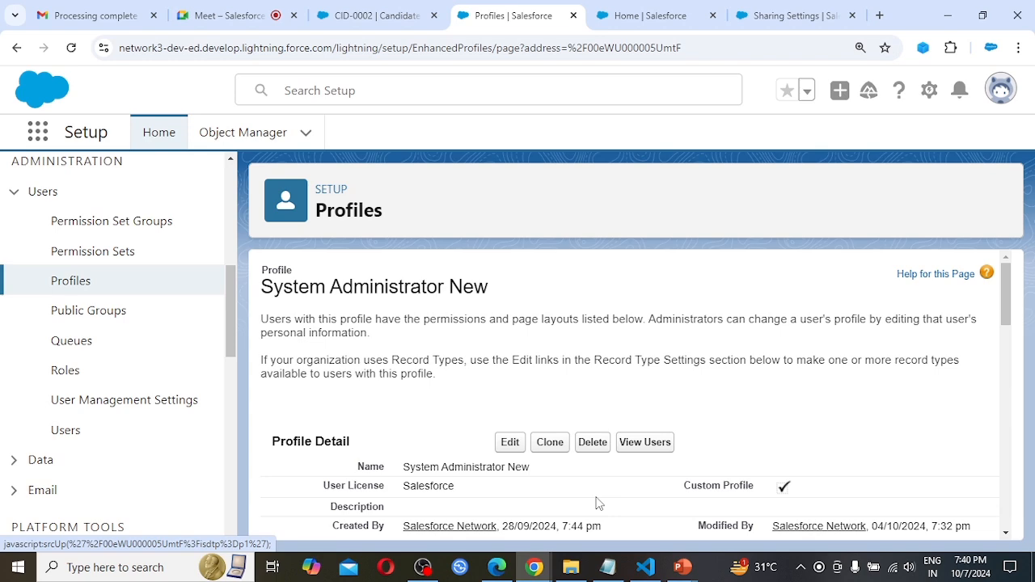
Examine the profile's Custom Object Permissions, including the basic access and data administration rights for Candidates.
scroll(598, 504, "down", 2)
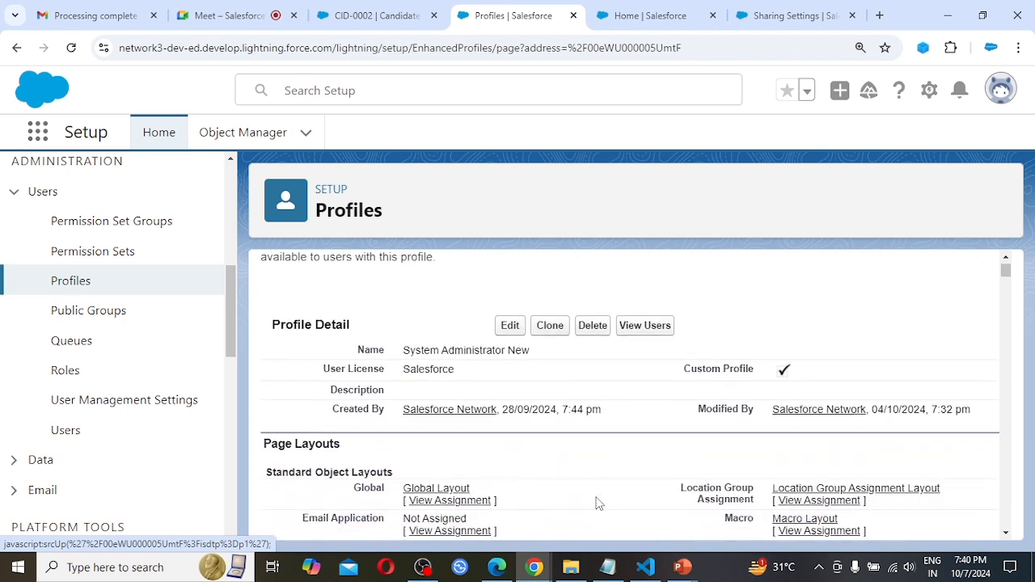
key("ctrl+minus")
key("ctrl+minus")
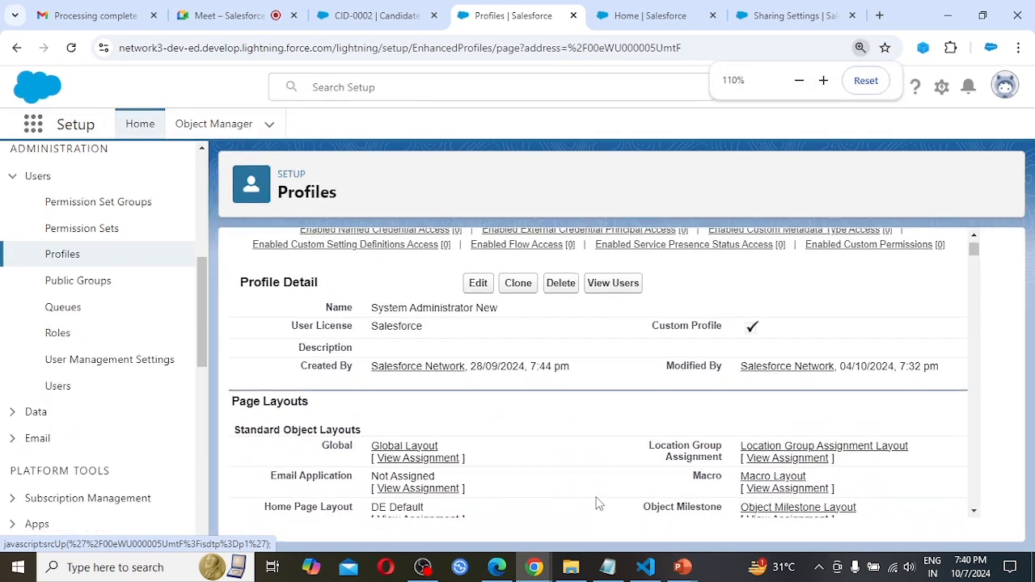
key("ctrl+minus")
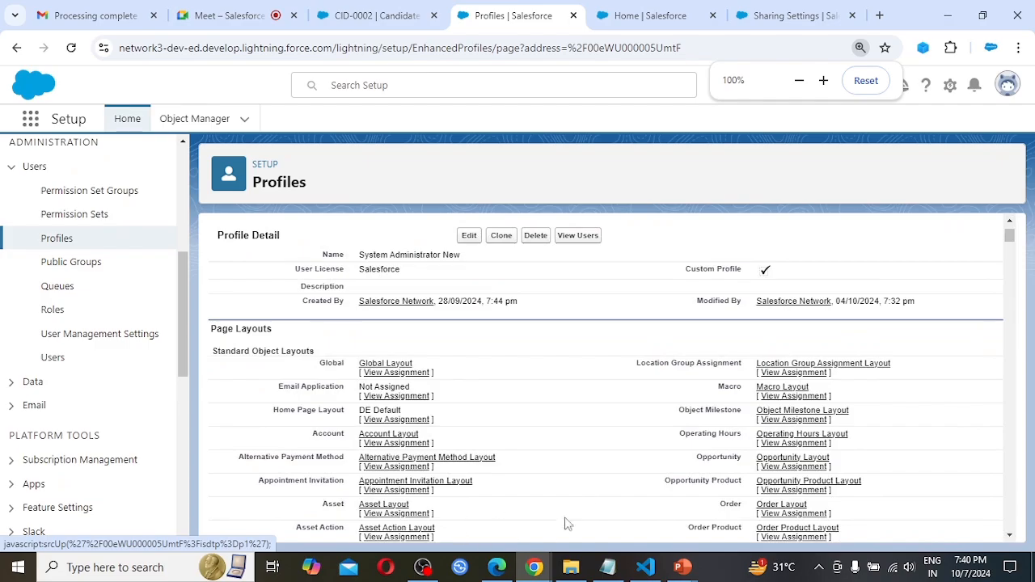
scroll(558, 499, "down", 15)
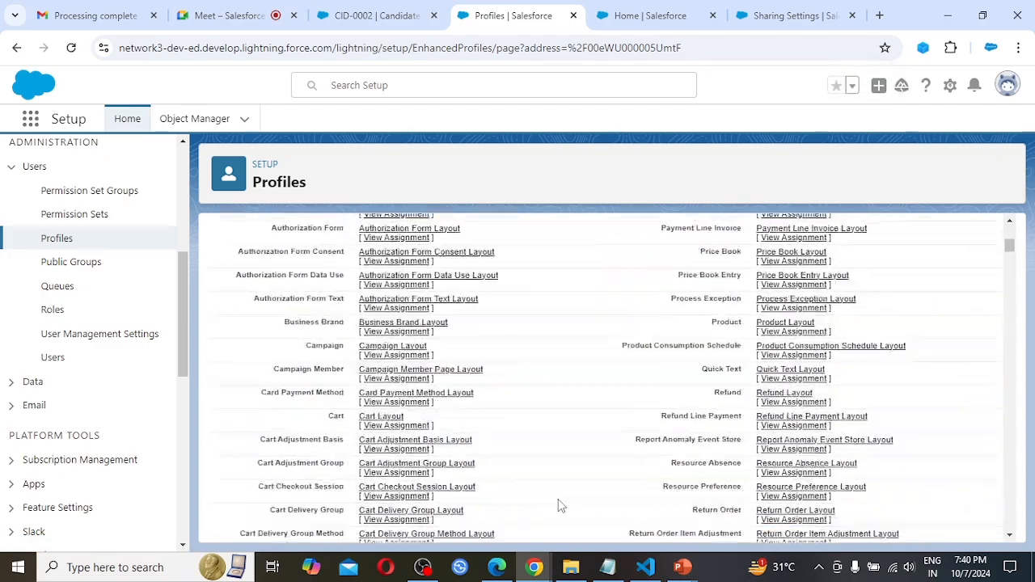
scroll(558, 499, "down", 20)
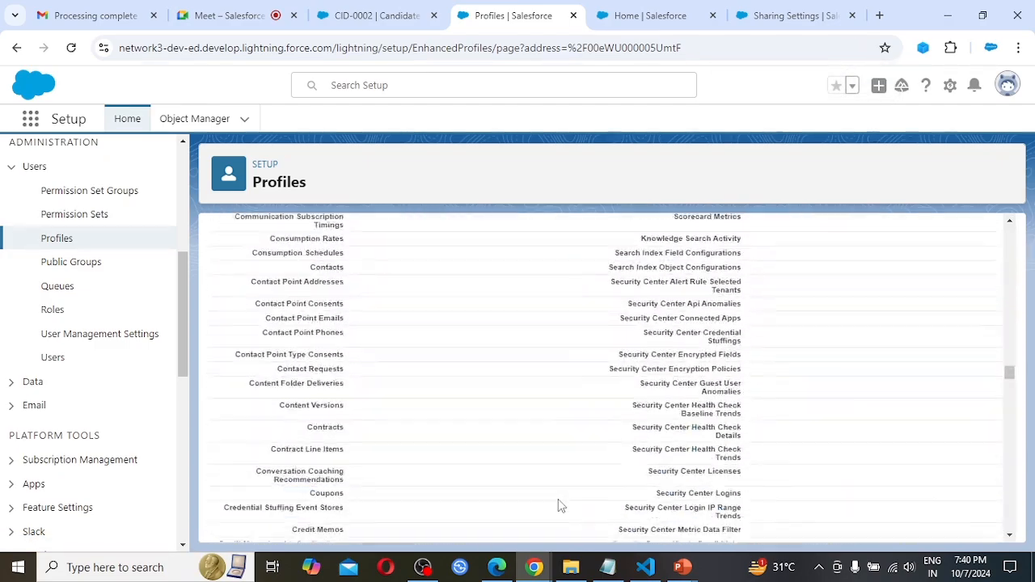
scroll(558, 506, "down", 20)
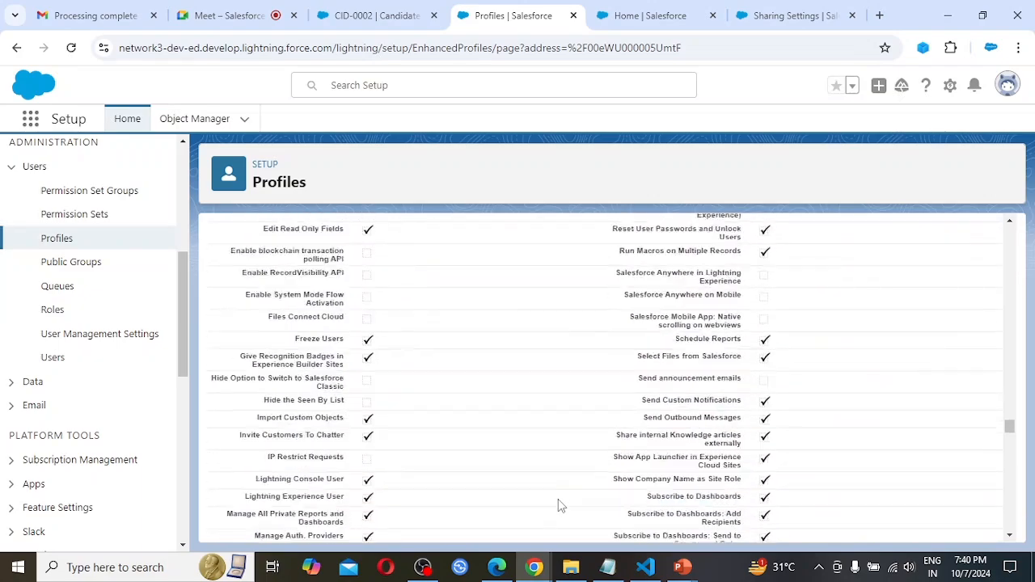
scroll(558, 506, "down", 20)
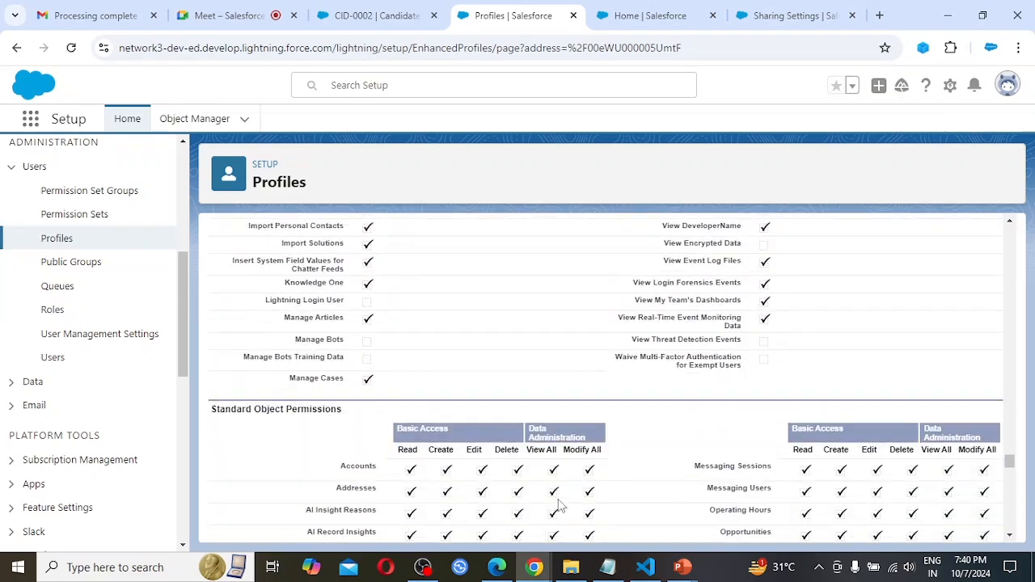
scroll(558, 505, "down", 3)
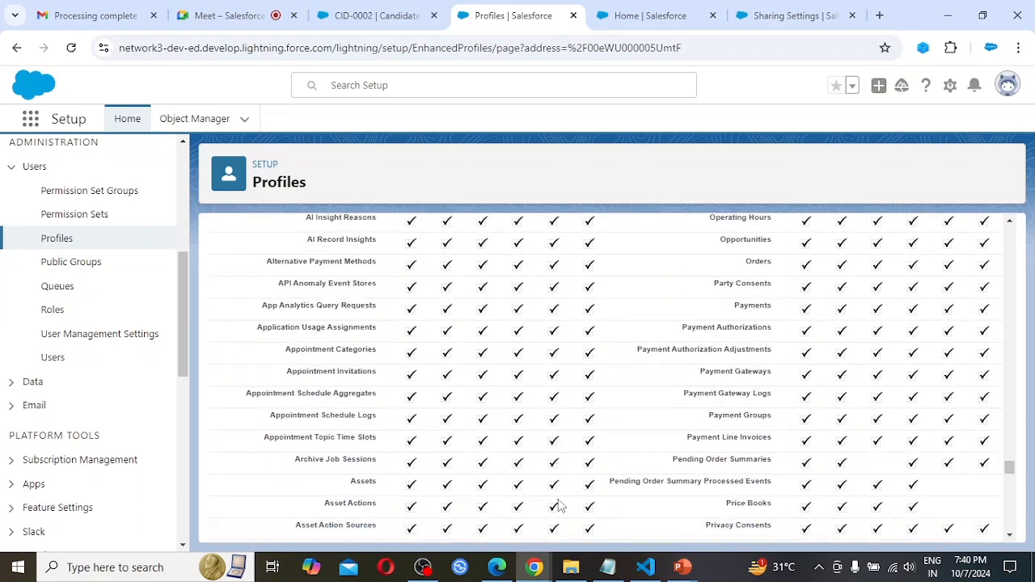
scroll(558, 505, "down", 6)
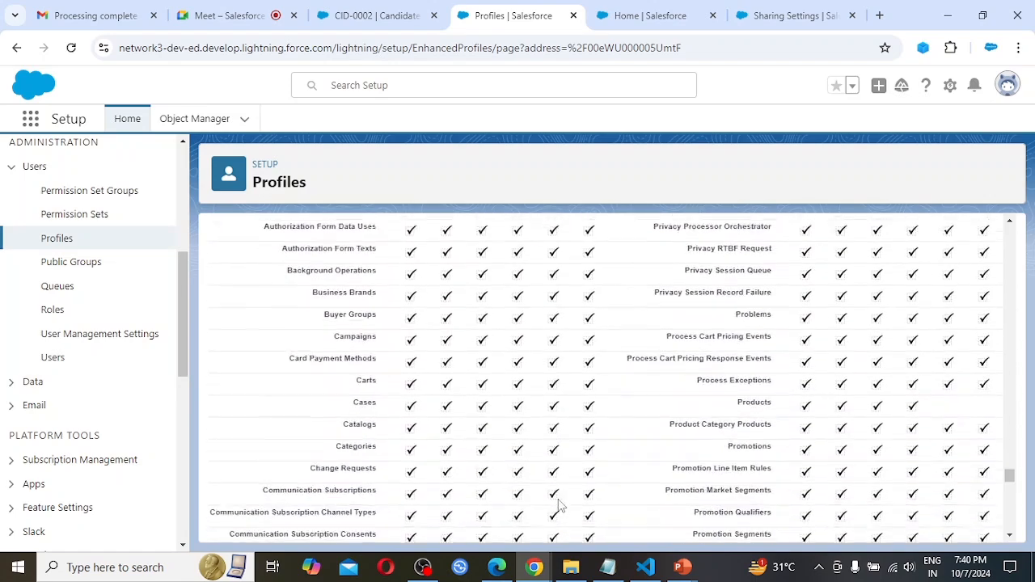
scroll(558, 506, "down", 12)
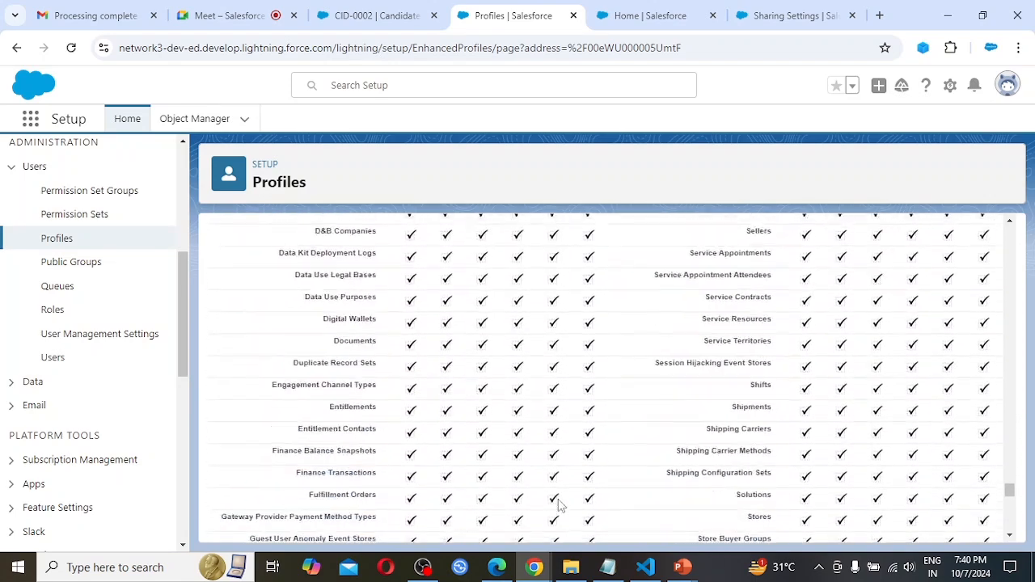
scroll(558, 506, "down", 4)
scroll(558, 505, "up", 3)
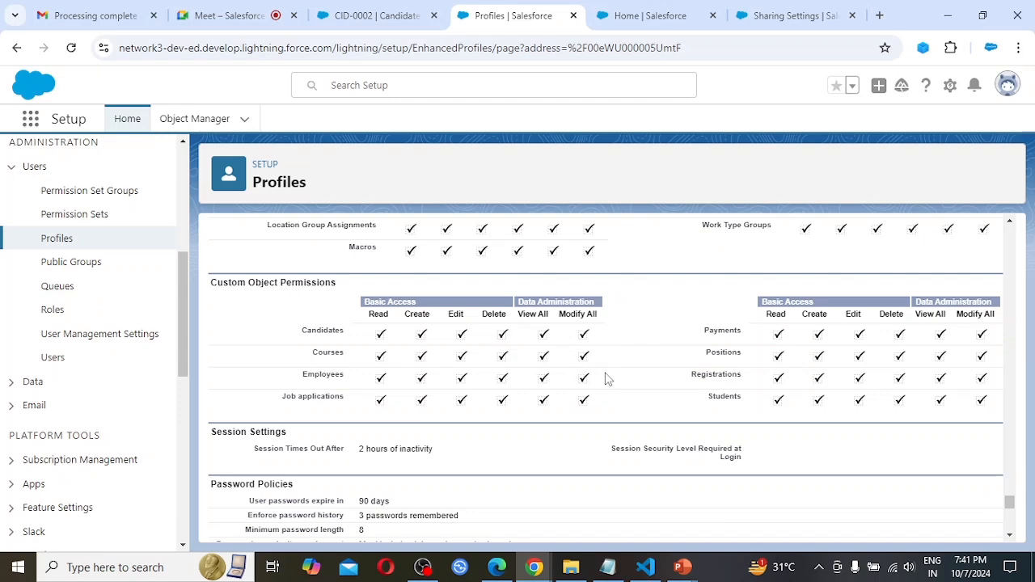
Edit the System Administrator New profile to clear View All and Modify All for the Candidates custom object, and save it.
scroll(608, 378, "down", 5)
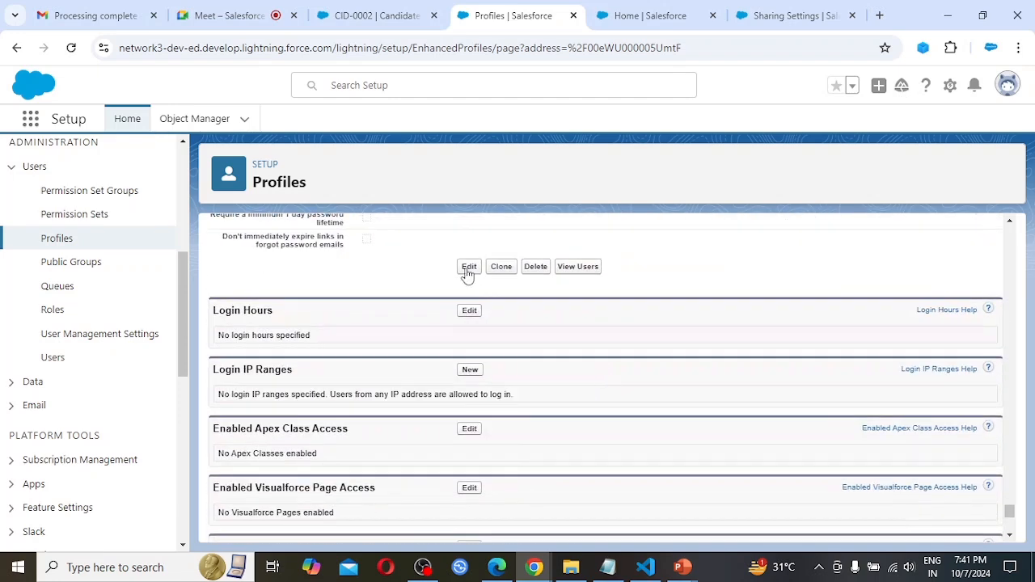
left_click(469, 267)
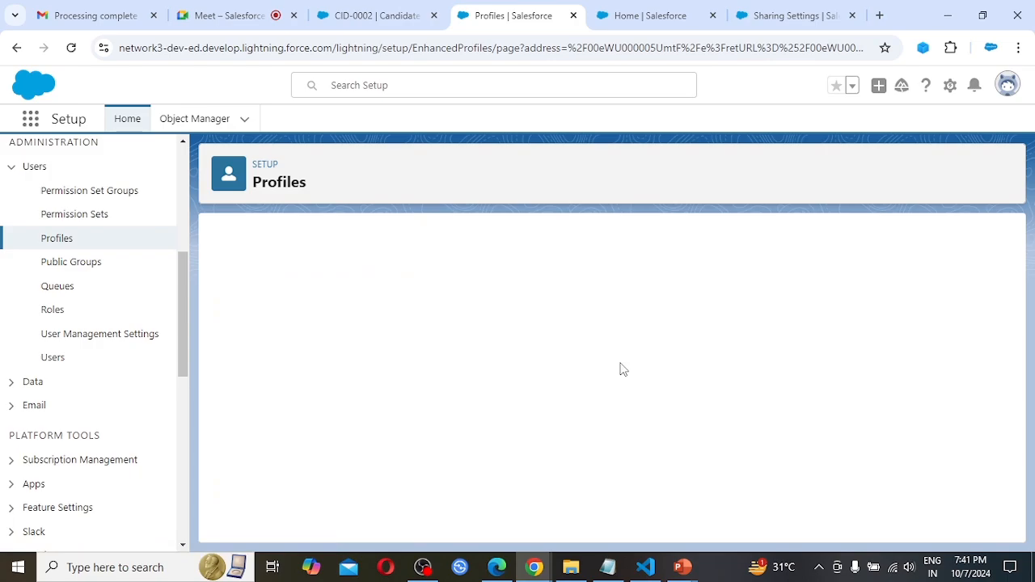
scroll(623, 370, "down", 15)
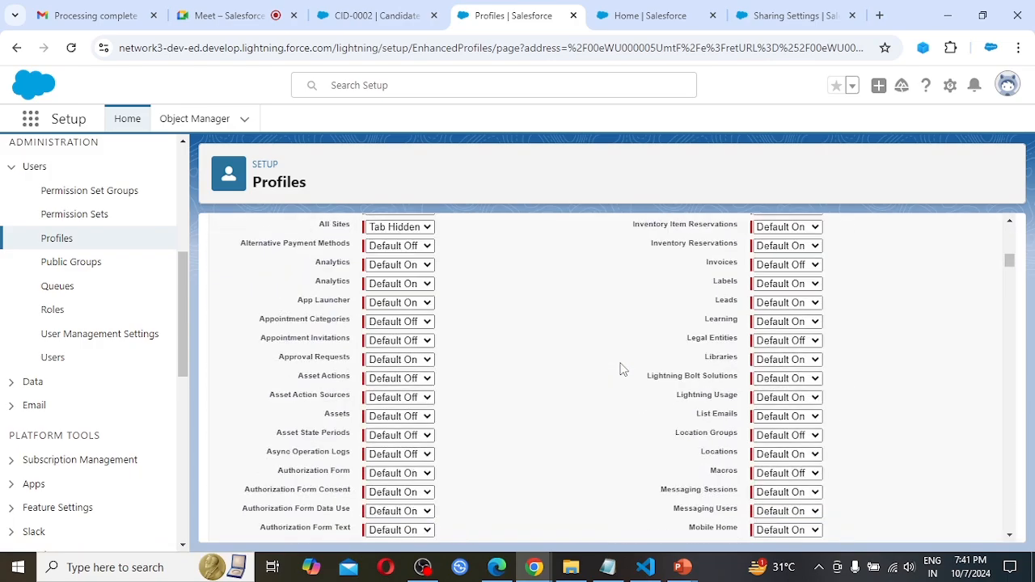
scroll(623, 370, "down", 20)
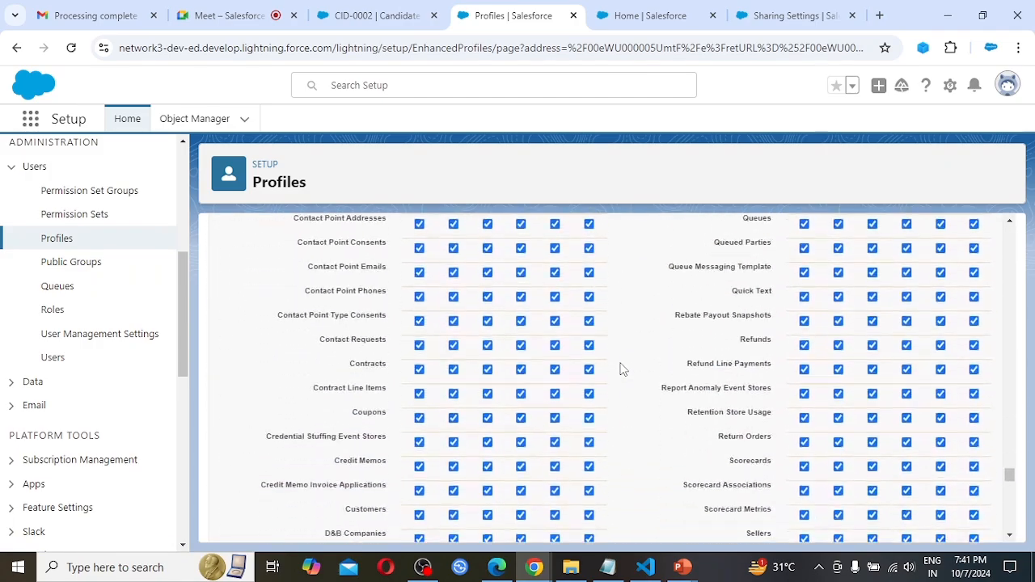
scroll(623, 369, "down", 2)
scroll(619, 365, "up", 2)
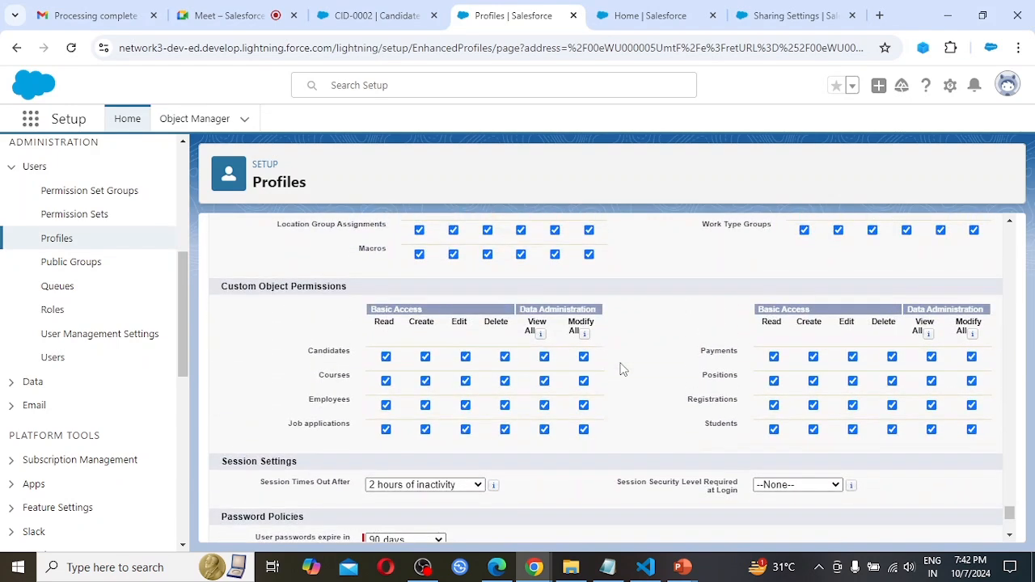
left_click(544, 357)
mouse_move(584, 333)
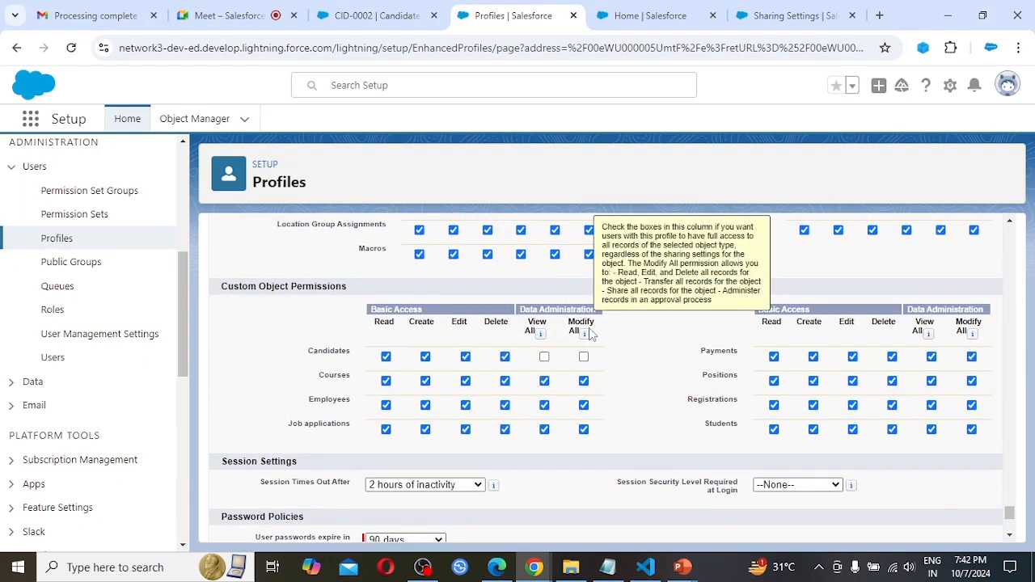
scroll(625, 437, "down", 3)
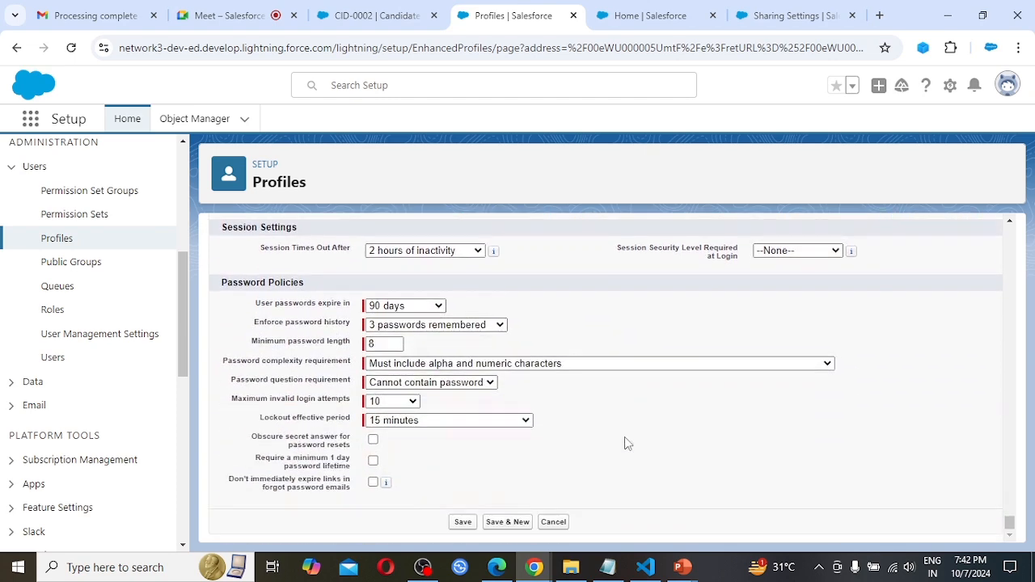
left_click(461, 522)
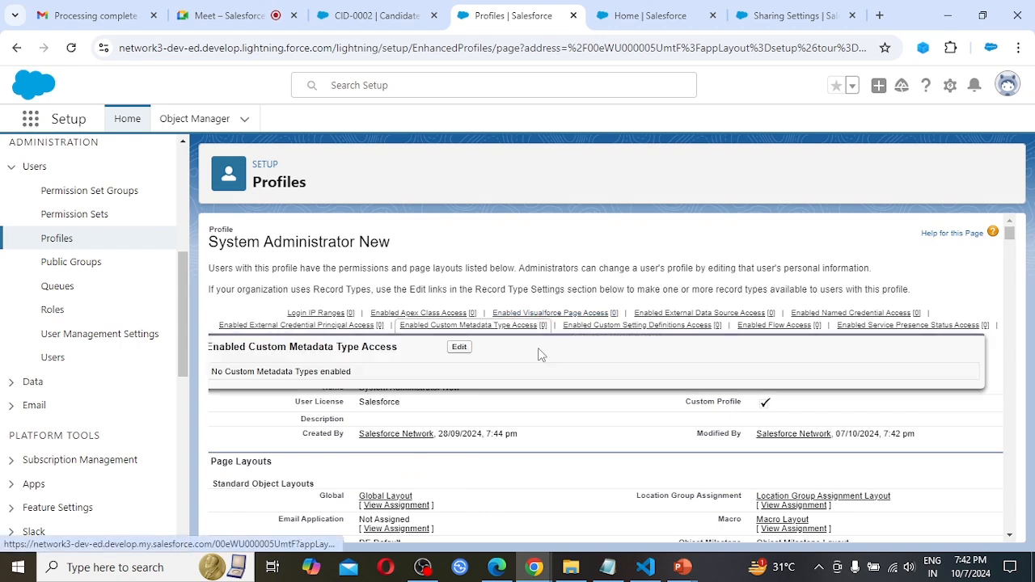
Switch to Edge and reload the open Candidate record to test User A's access to it.
mouse_move(530, 323)
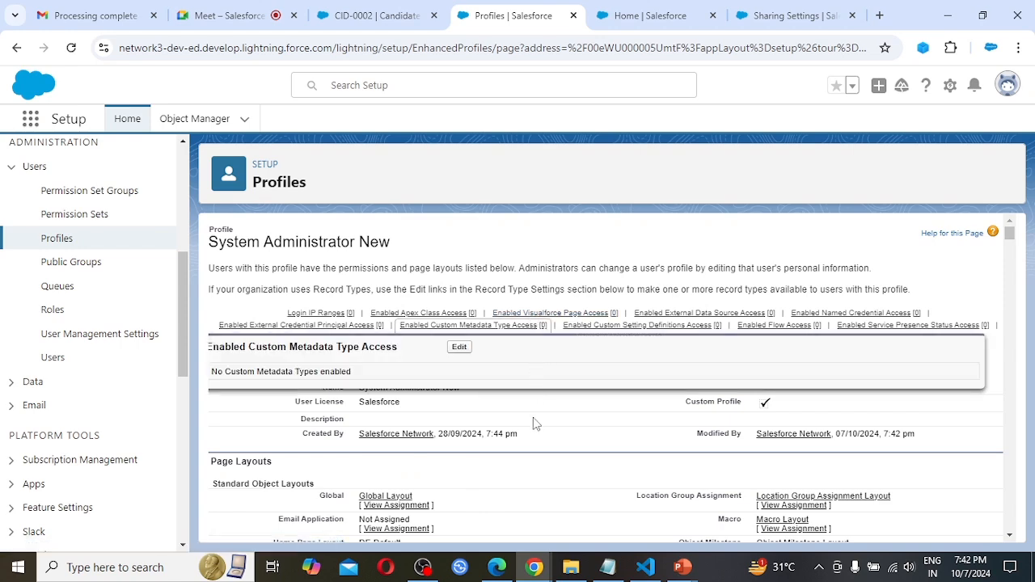
left_click(499, 569)
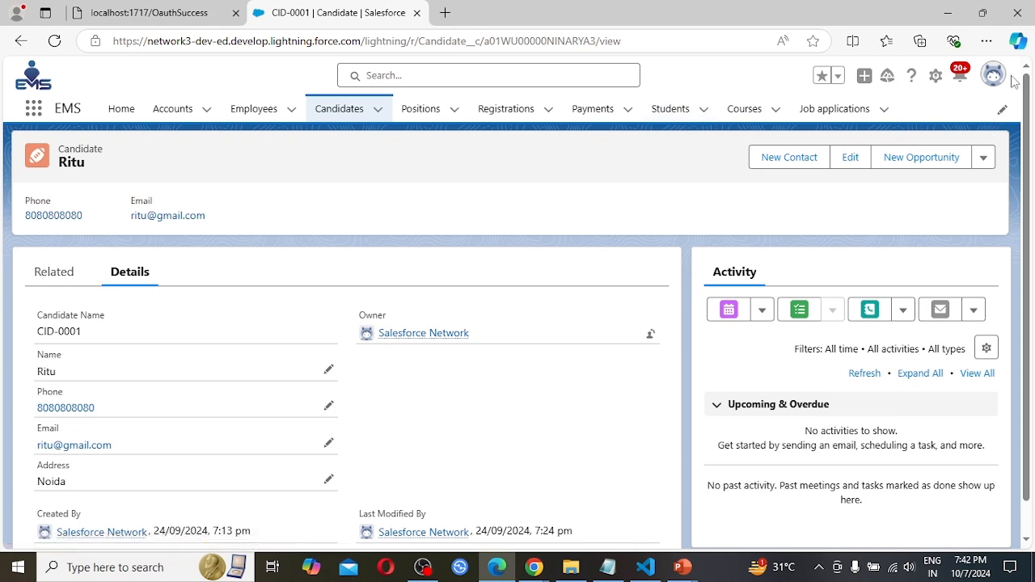
left_click(53, 41)
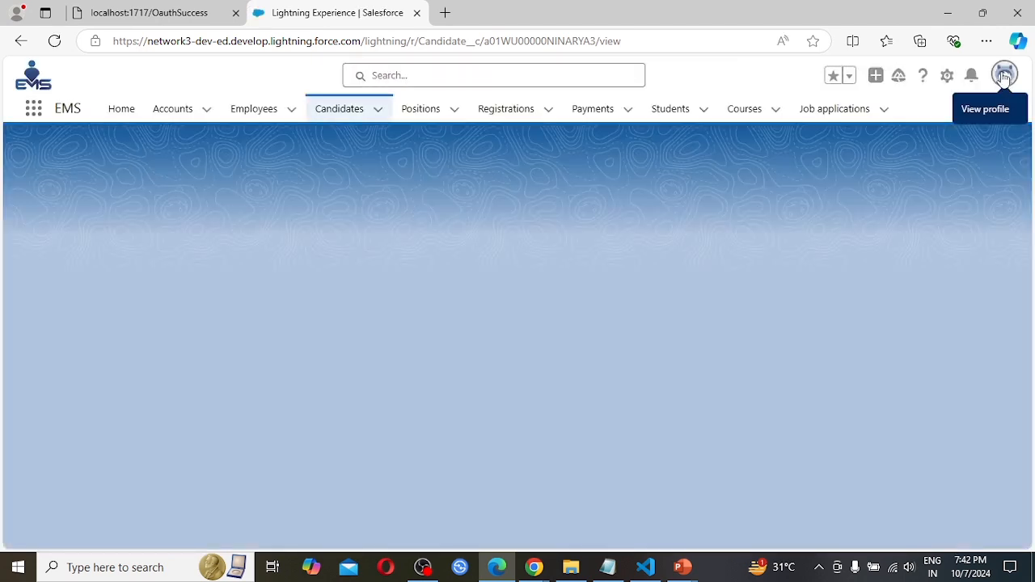
left_click(1003, 75)
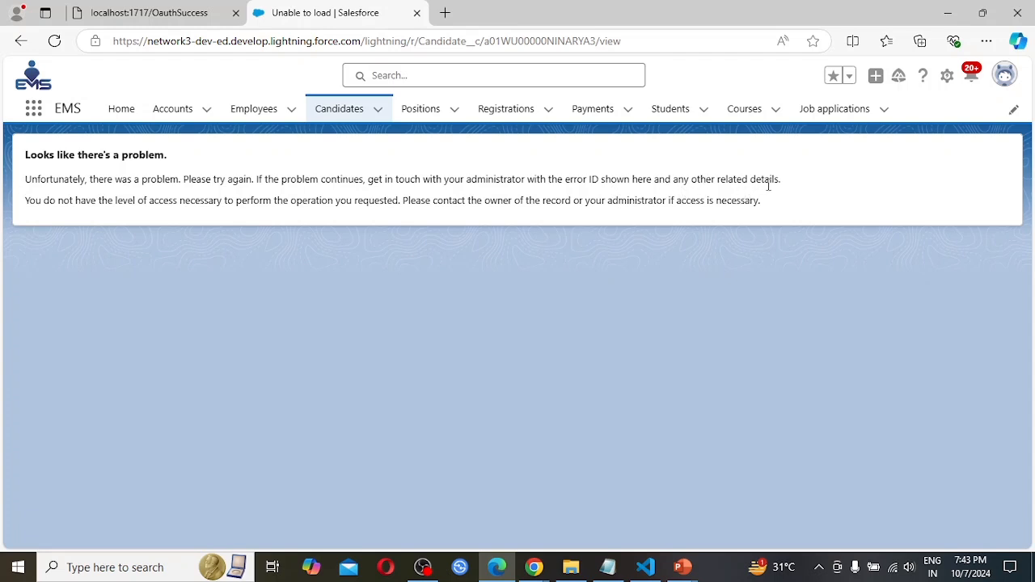
Show the All list view of Candidates and check which user is logged in.
left_click(337, 119)
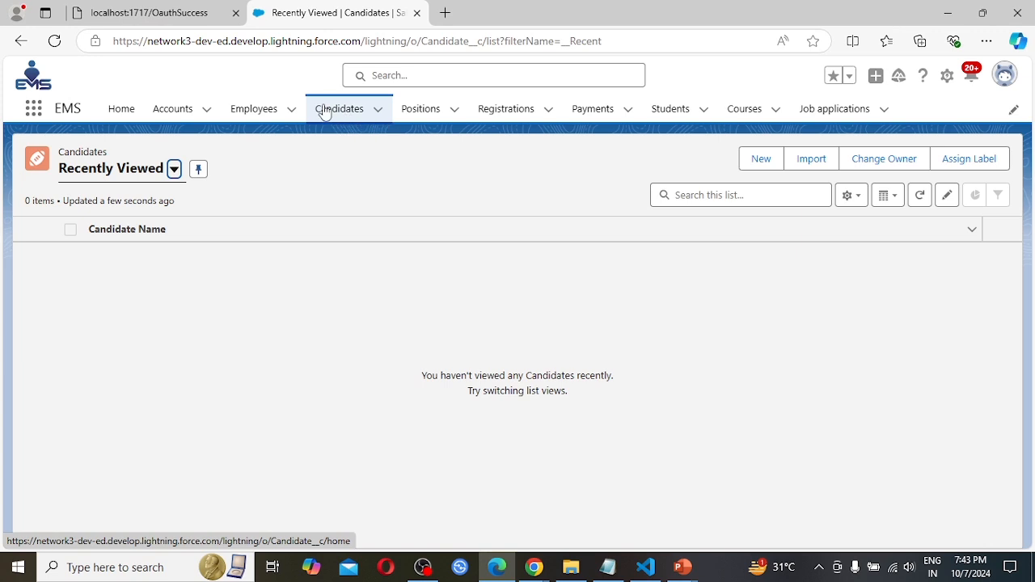
left_click(320, 108)
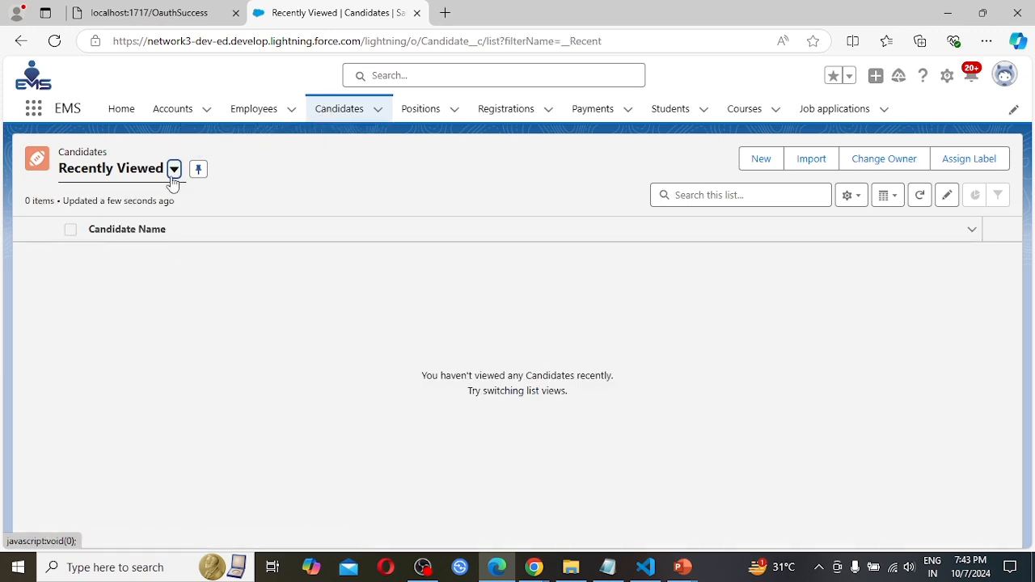
left_click(174, 169)
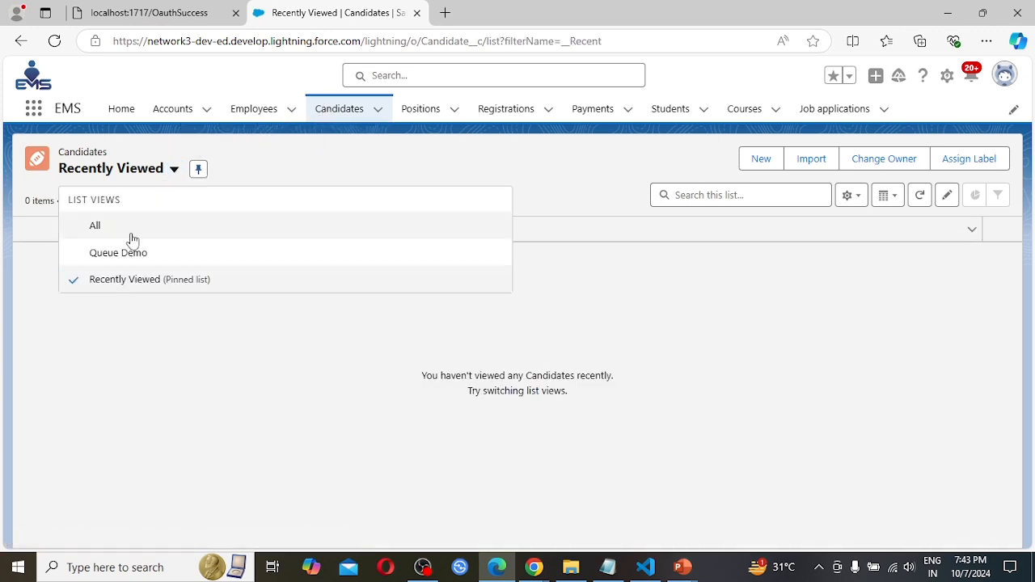
left_click(119, 231)
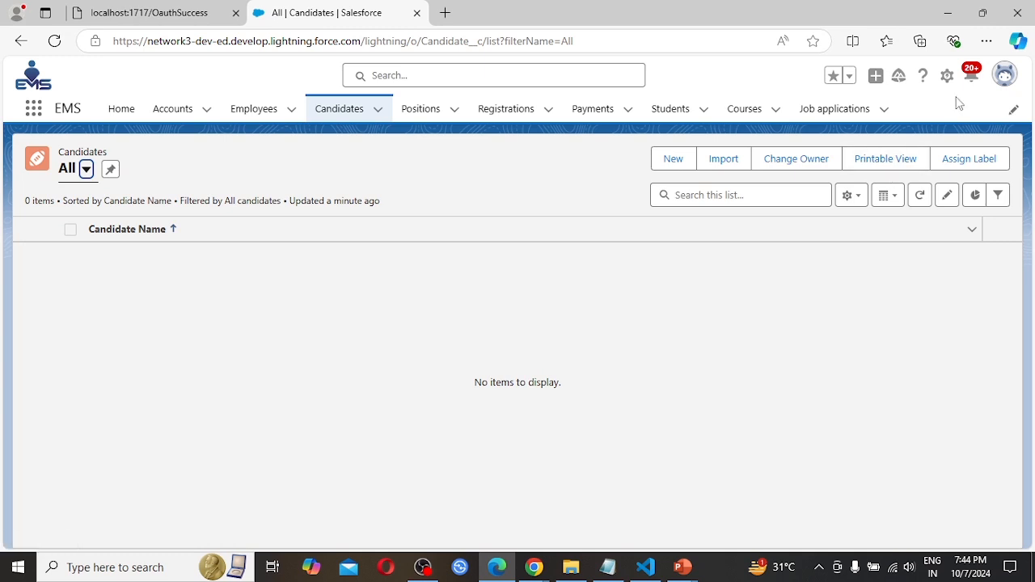
left_click(1005, 76)
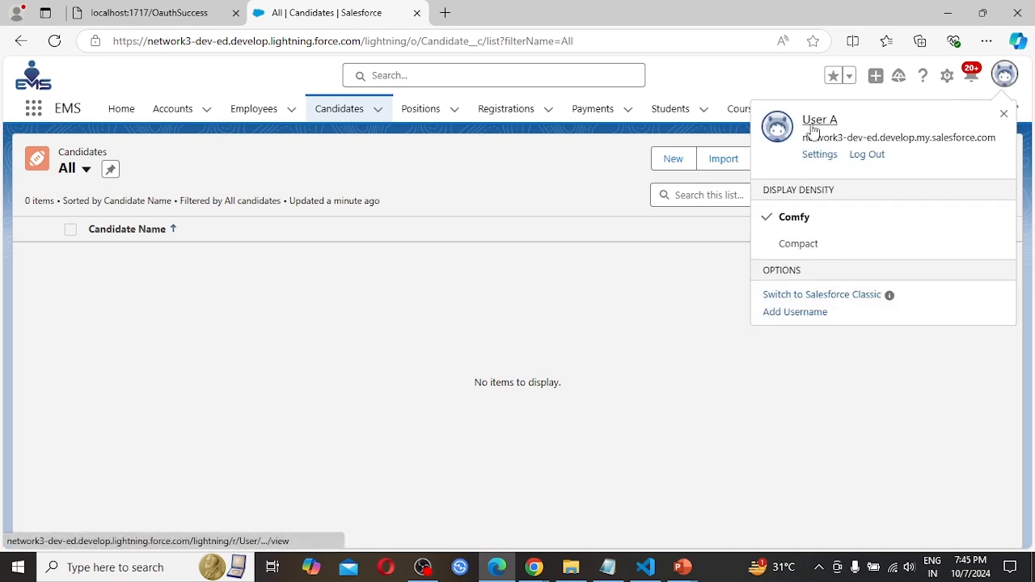
left_click(341, 153)
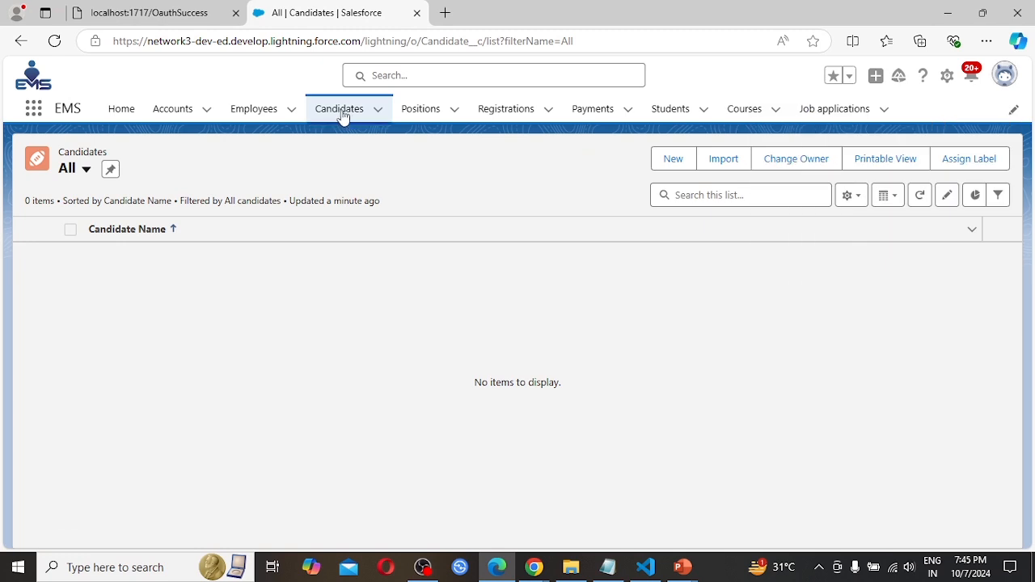
Start a new Candidate record from the Candidates list and enter the candidate's name.
left_click(341, 112)
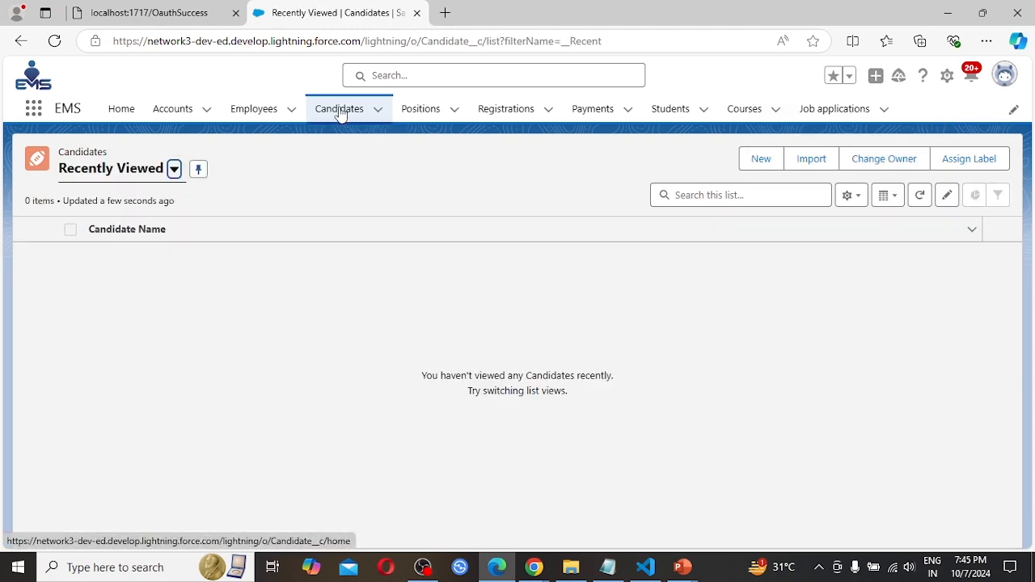
left_click(765, 162)
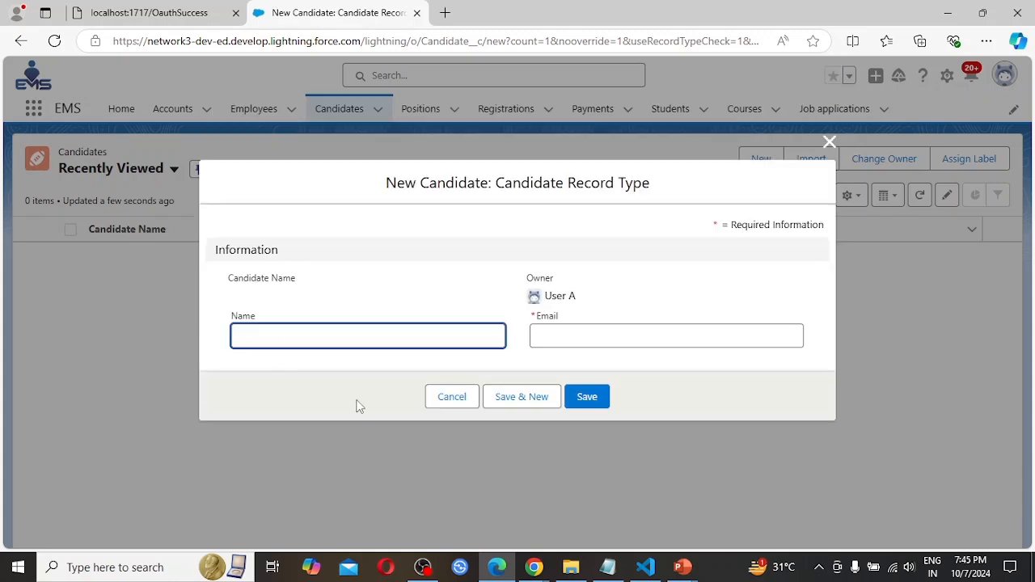
left_click(260, 336)
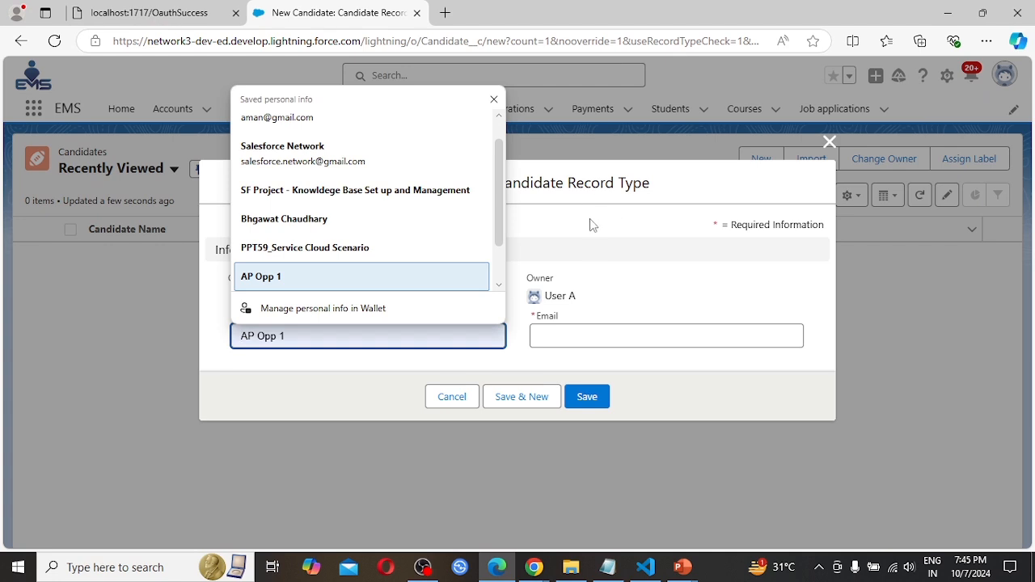
key("Escape")
type("Ravi")
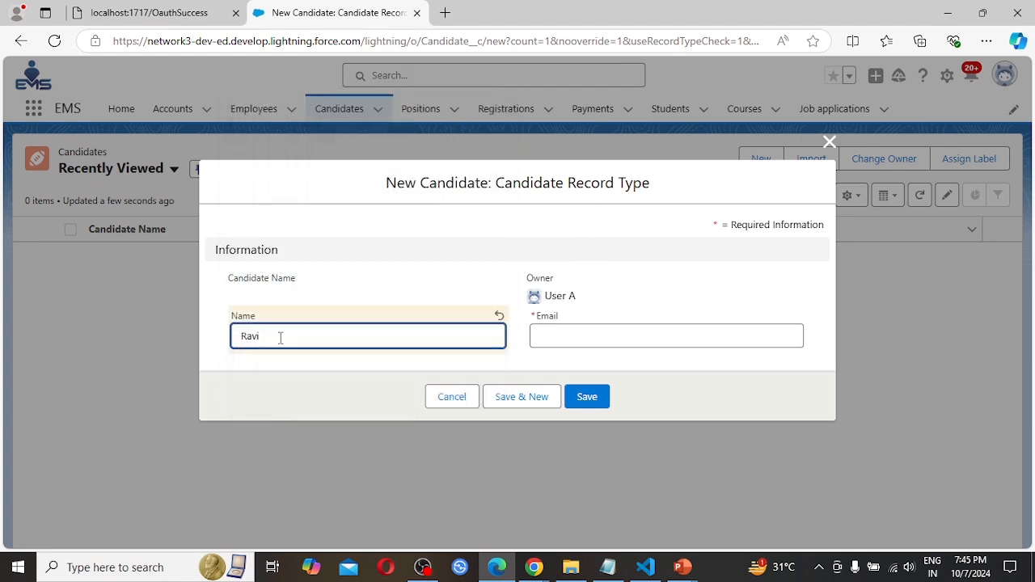
Fill in the new candidate's e-mail and save the record.
left_click(580, 335)
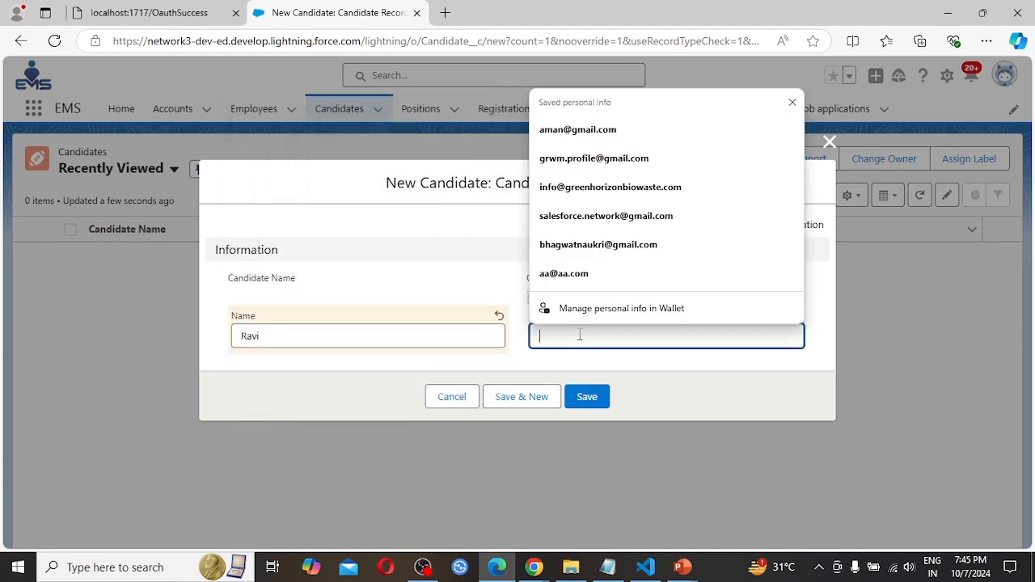
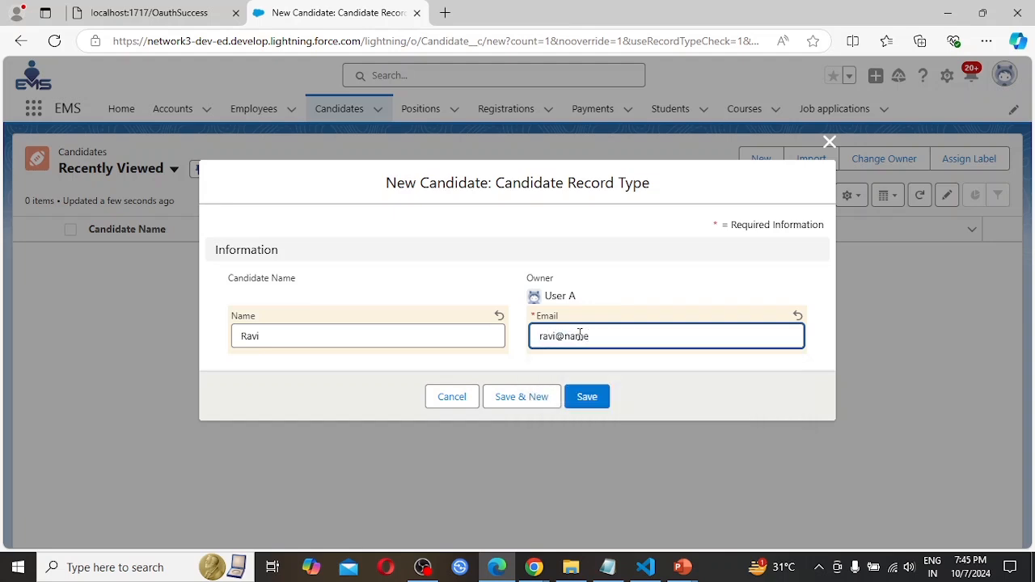
key("BackSpace")
key("BackSpace")
key("BackSpace")
key("BackSpace")
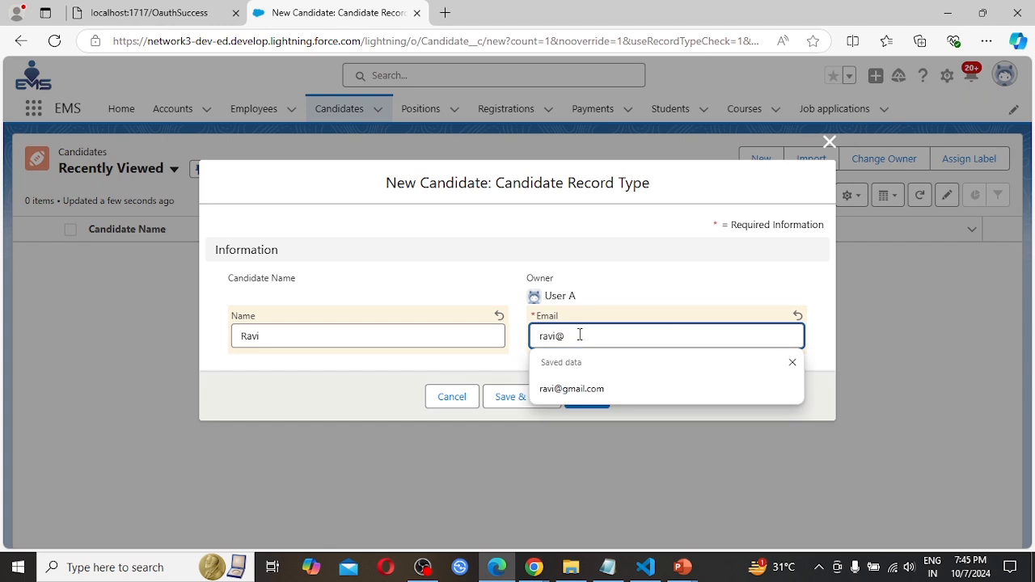
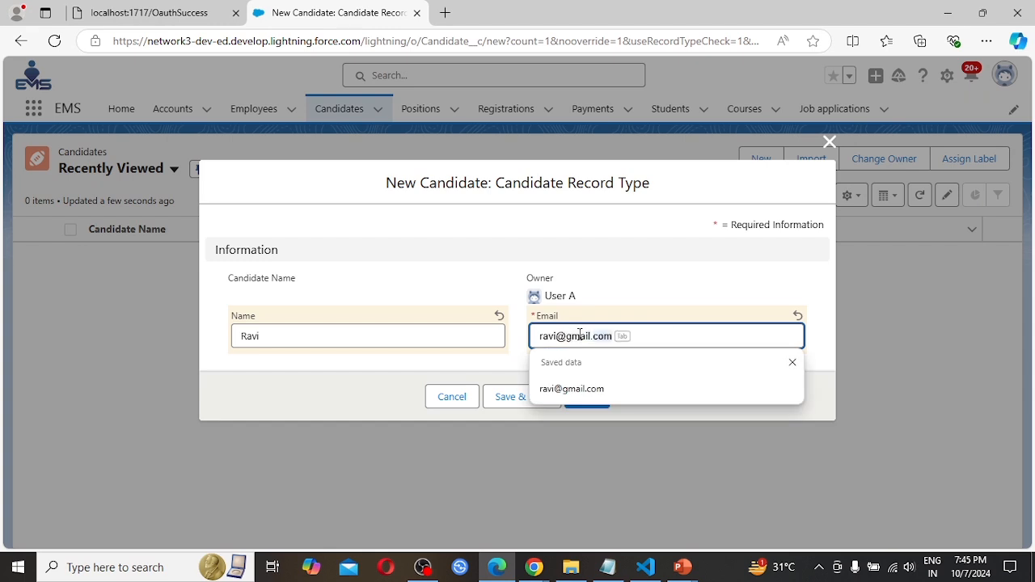
key("Tab")
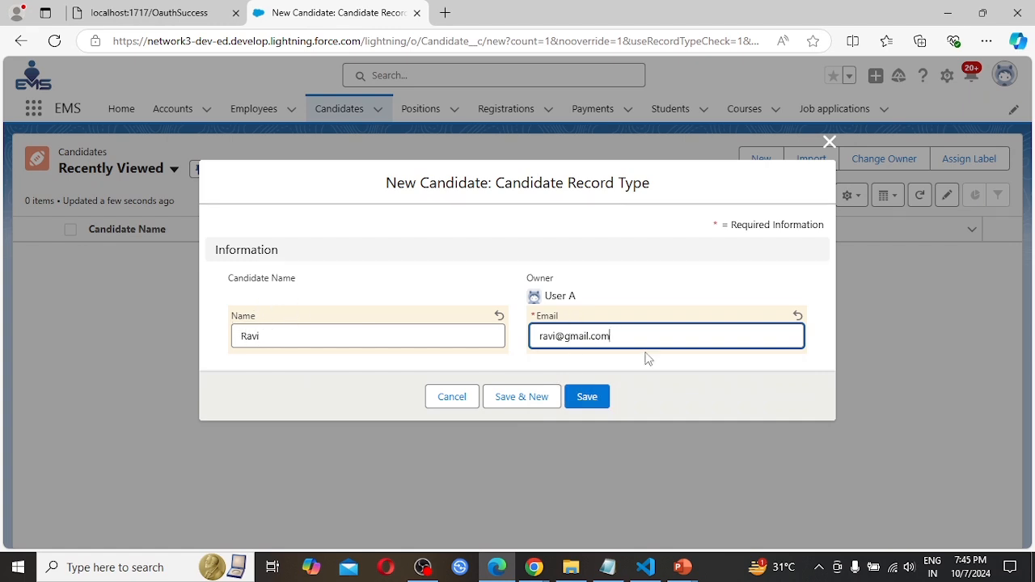
left_click(588, 397)
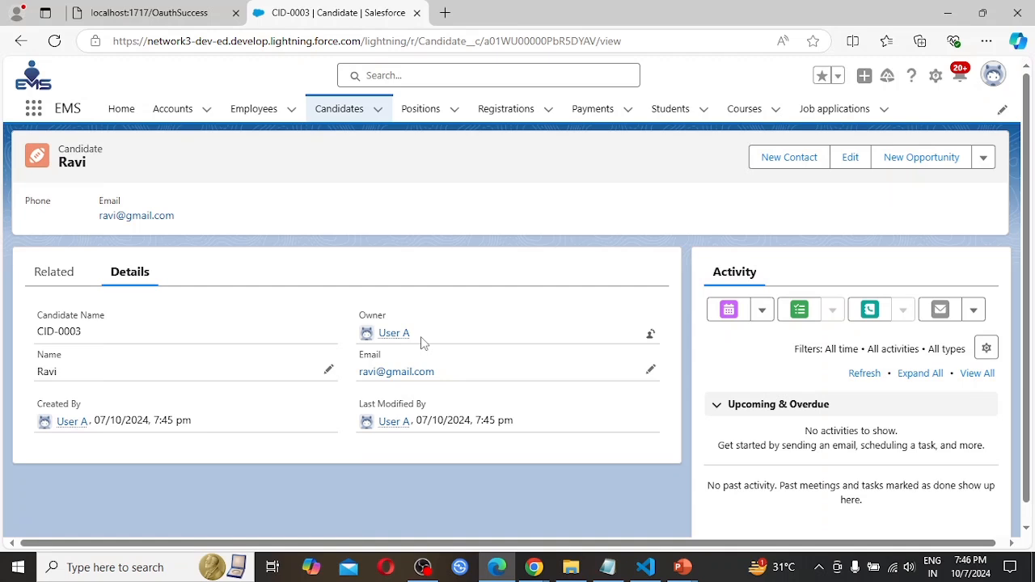
Return to the Candidates list and display its All list view to check which records User A can see.
left_click(341, 113)
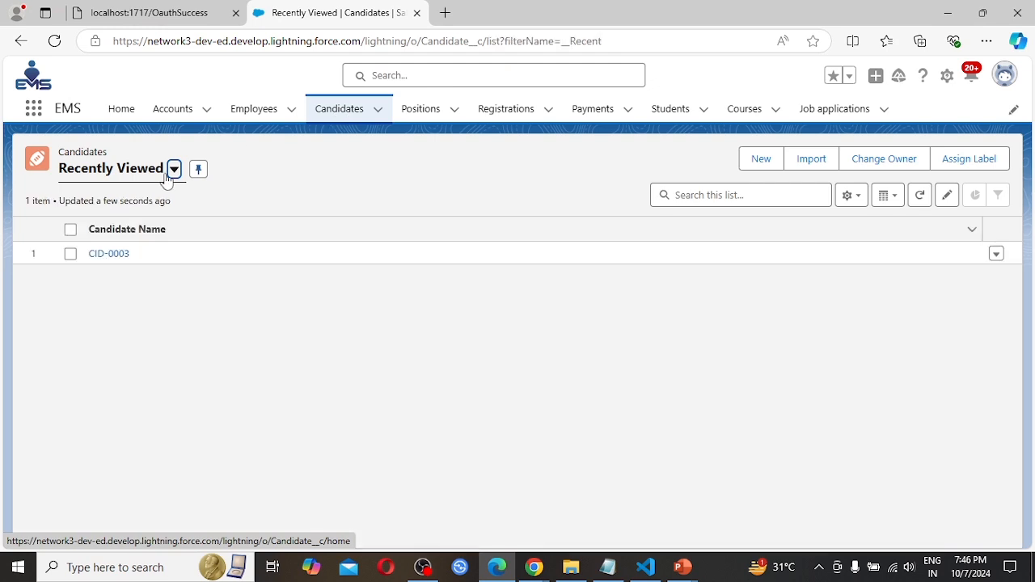
left_click(174, 170)
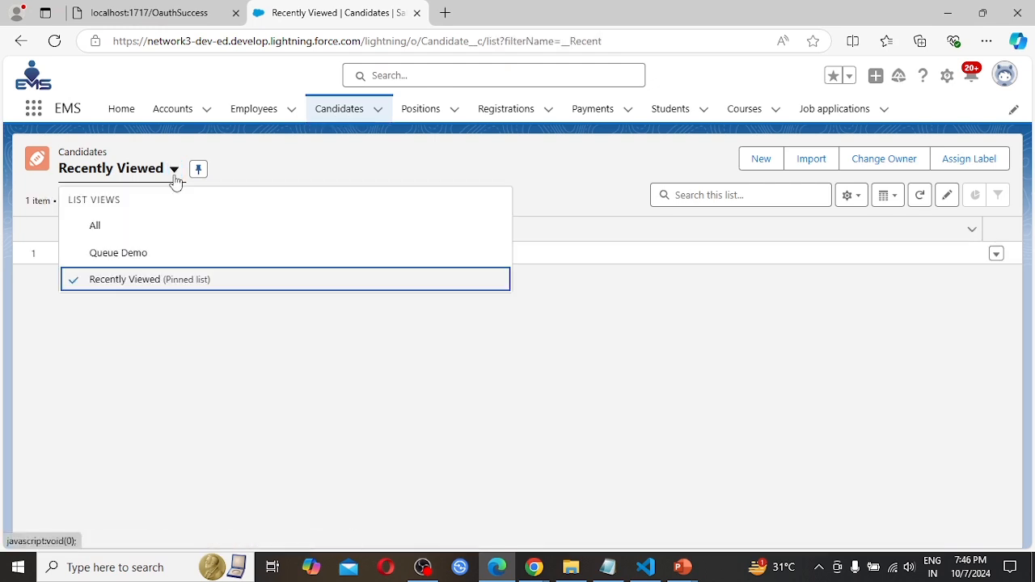
left_click(120, 230)
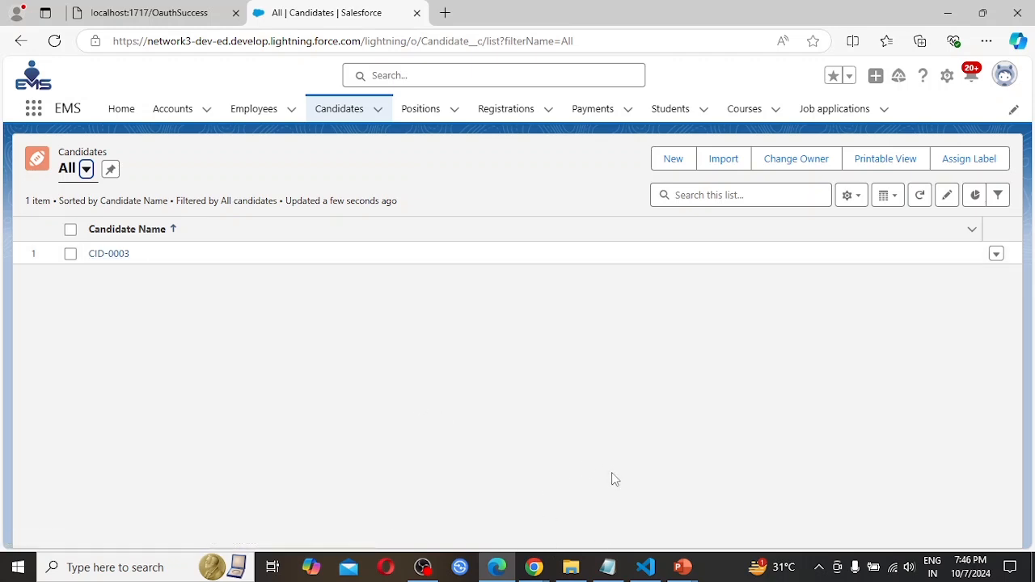
Switch to the Salesforce Setup window in Chrome and check which user is logged in there.
left_click(534, 568)
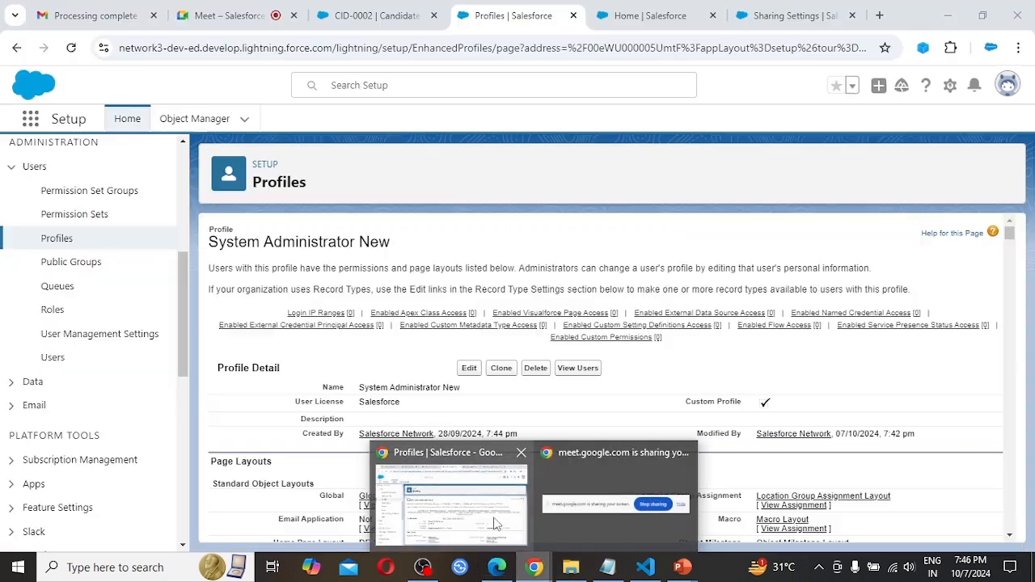
left_click(451, 497)
left_click(1008, 87)
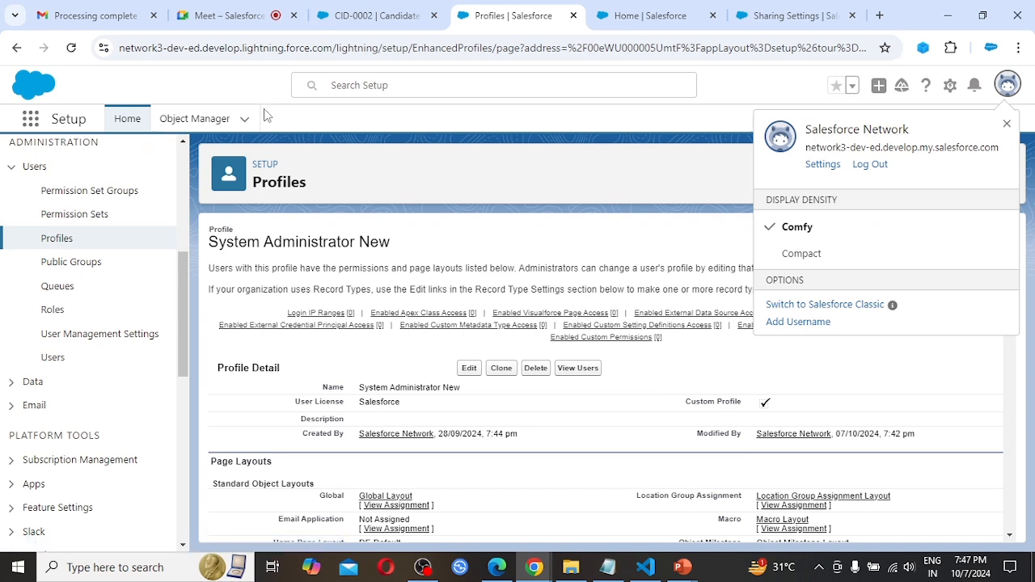
Reload the profile's Setup page and the open candidate record as the administrator.
left_click(201, 93)
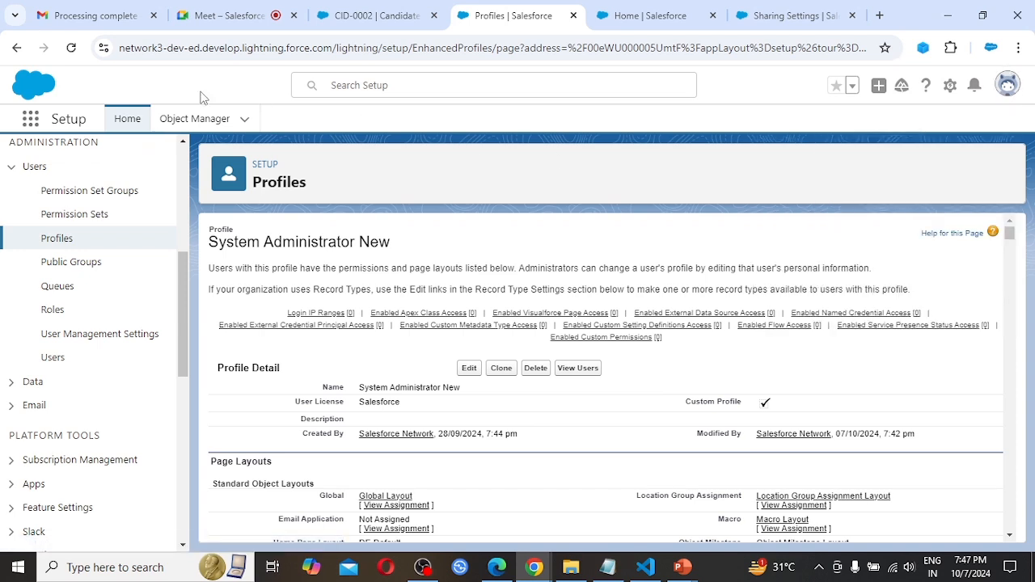
left_click(70, 47)
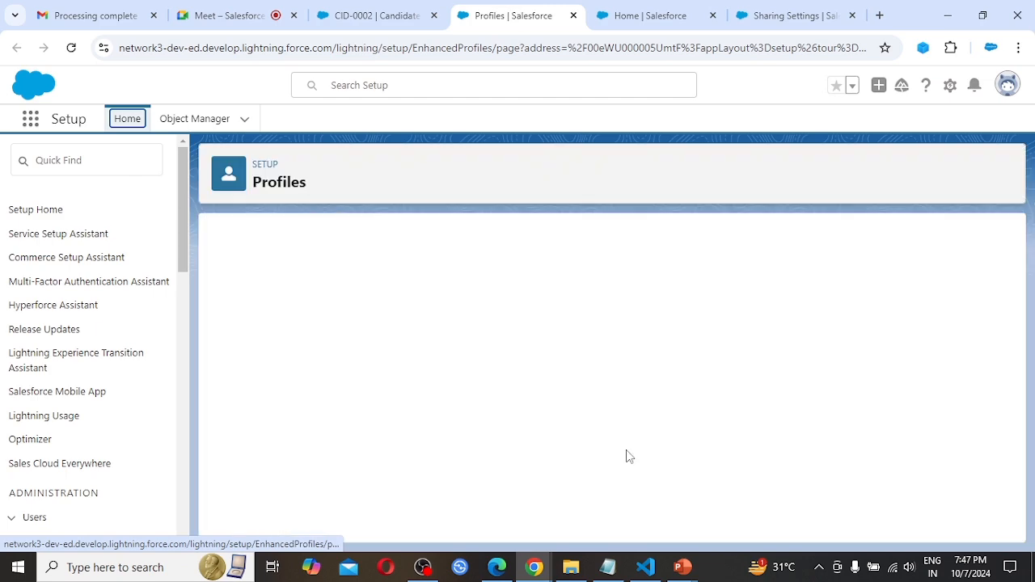
left_click(412, 10)
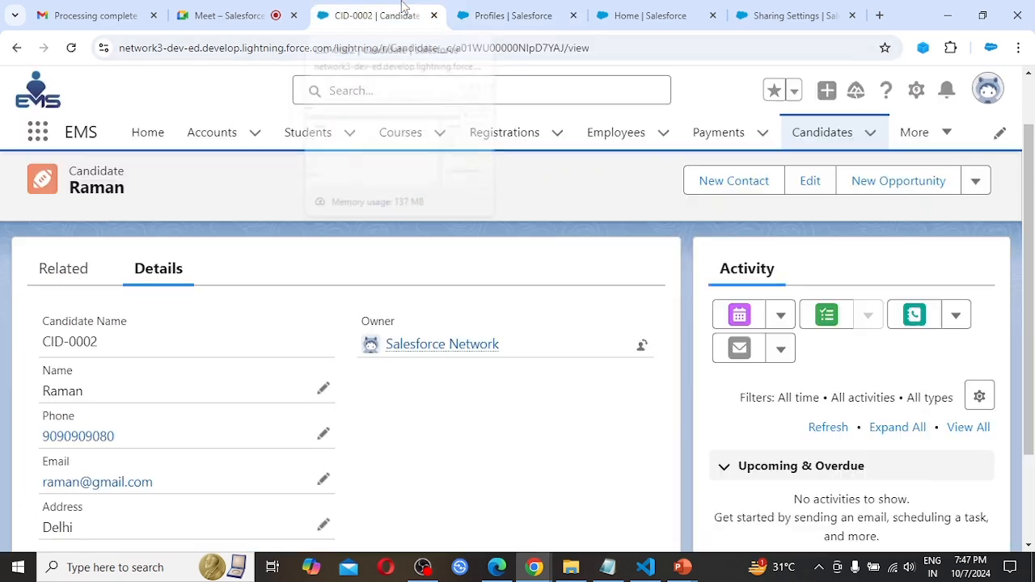
left_click(72, 49)
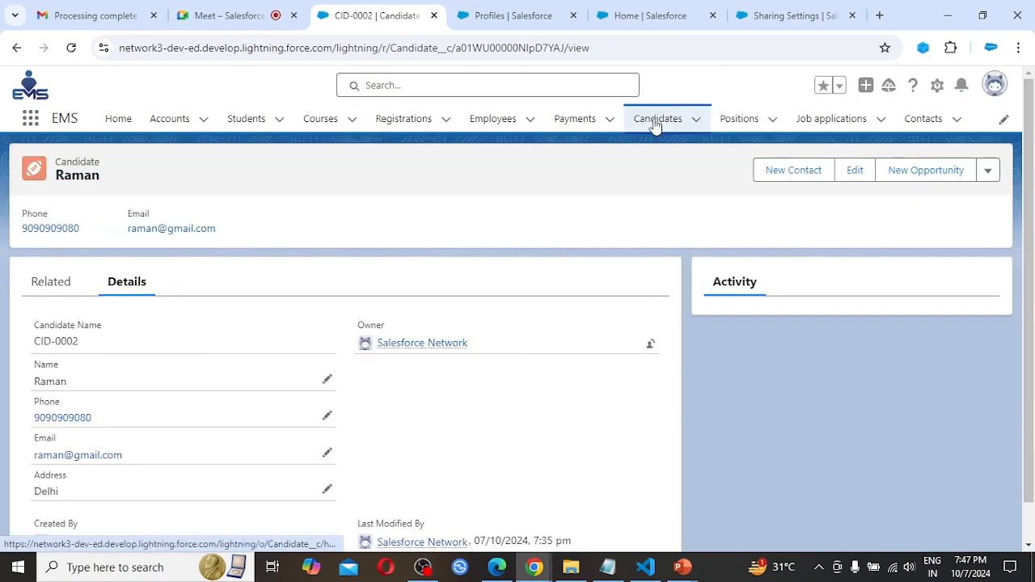
Display the Candidates list in its All list view to check which records the administrator can see.
left_click(655, 123)
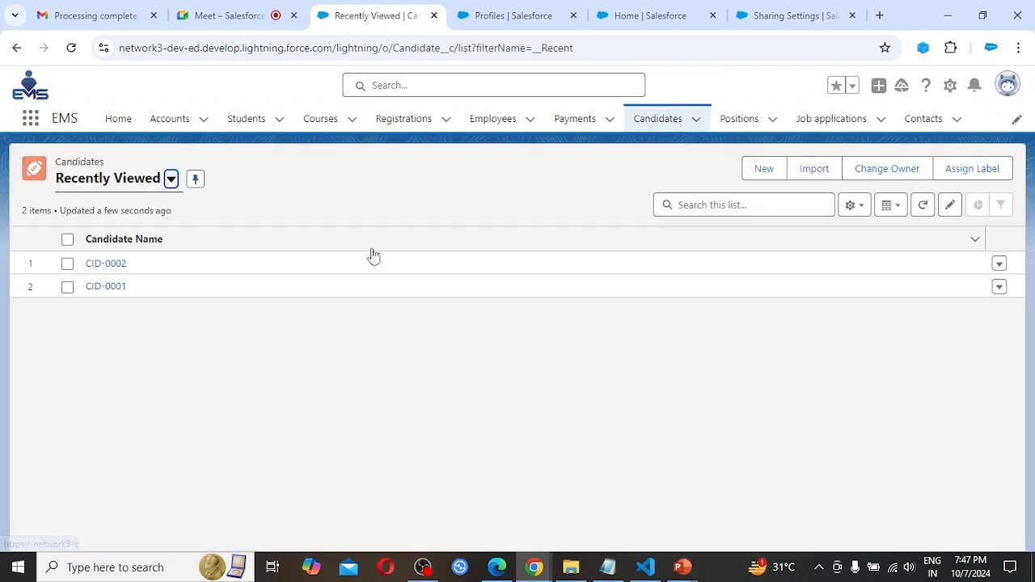
left_click(170, 179)
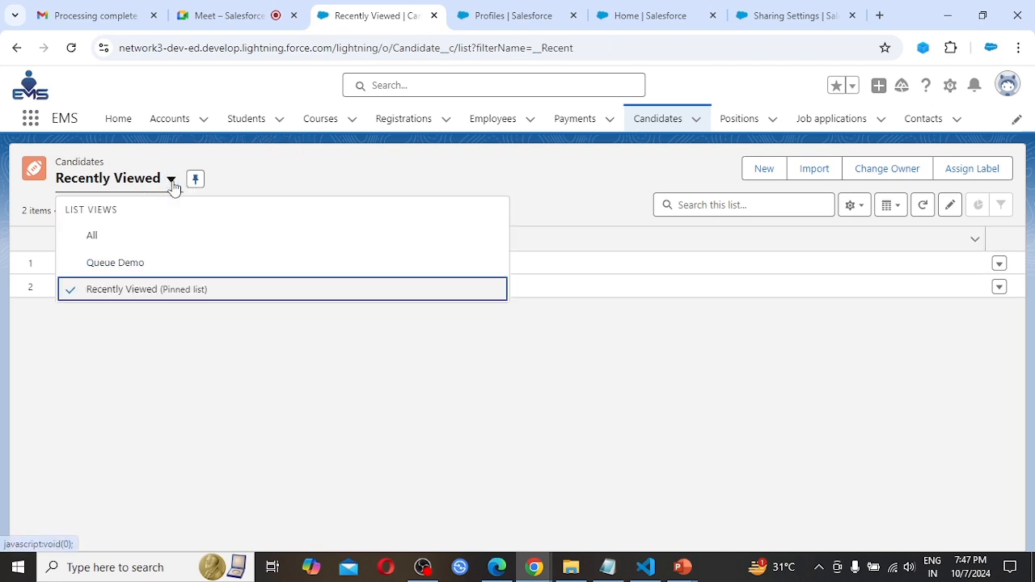
left_click(116, 243)
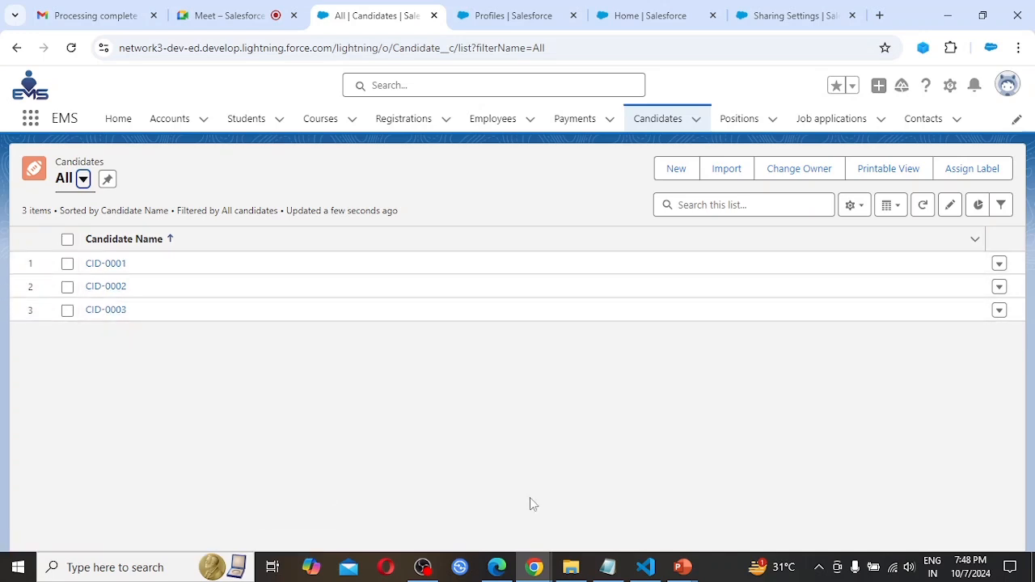
Start a new user from the All Users page in Setup, with first name User and last name B.
left_click(656, 9)
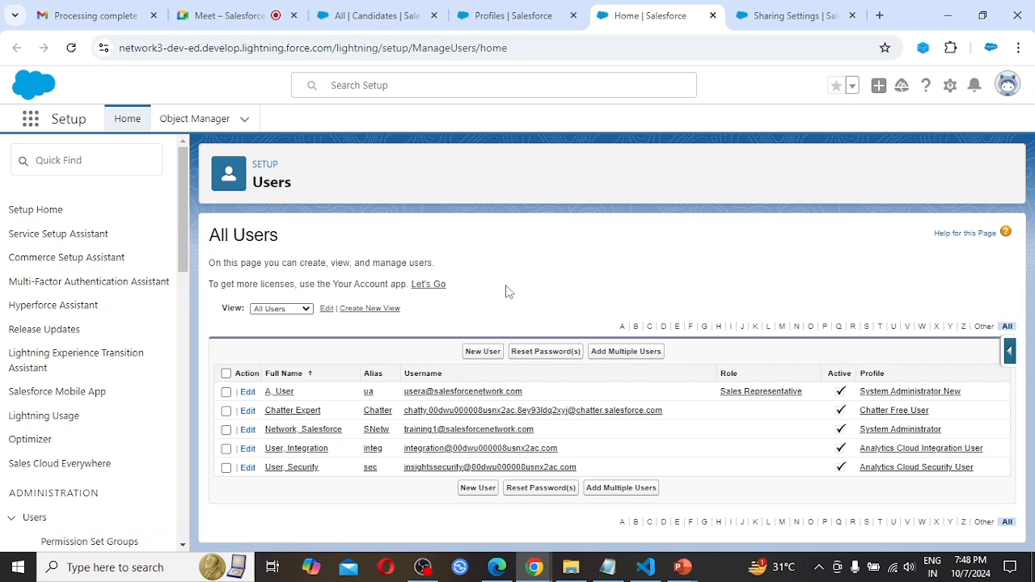
left_click(481, 356)
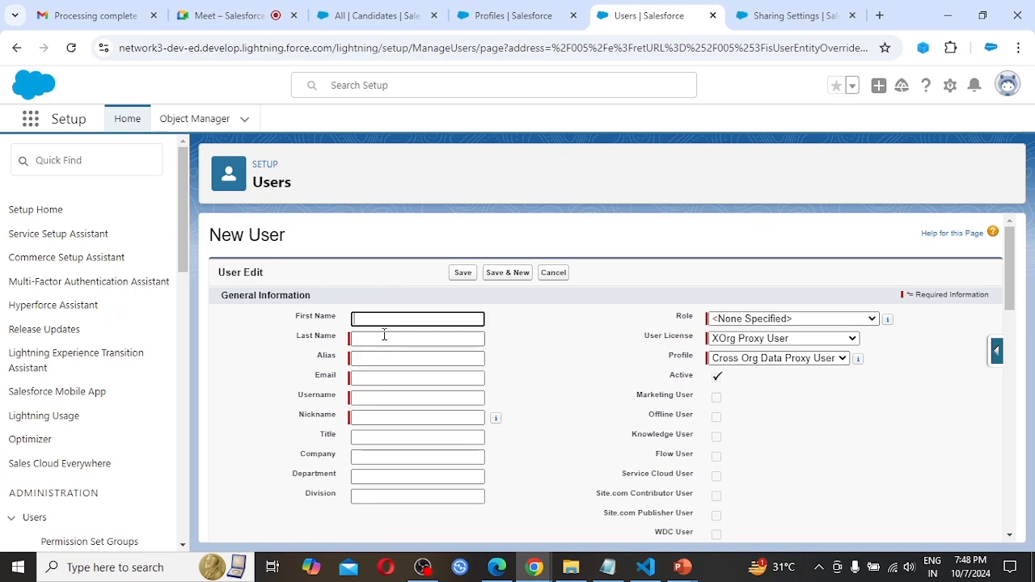
type("User")
left_click(384, 338)
type("B")
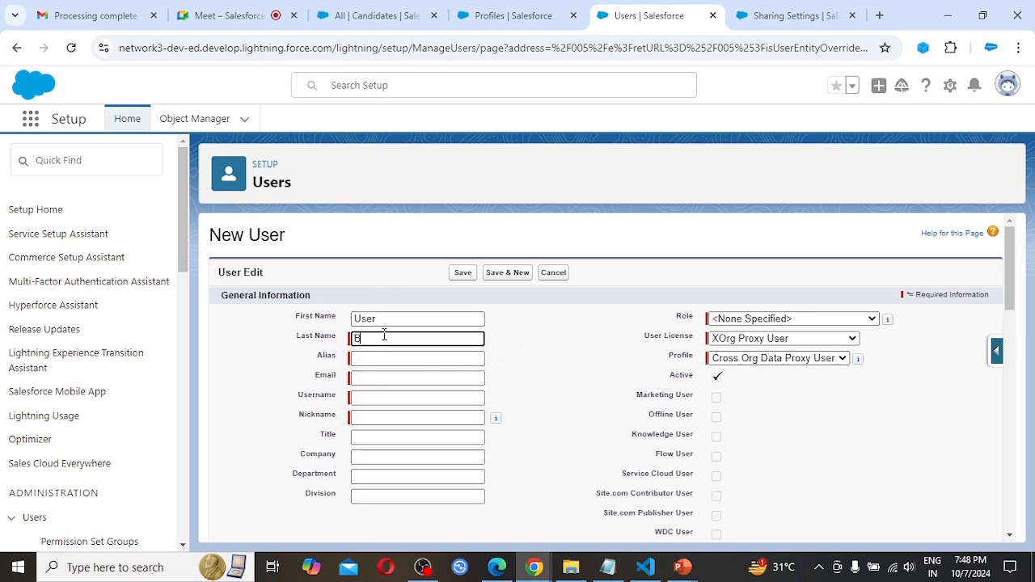
key("Tab")
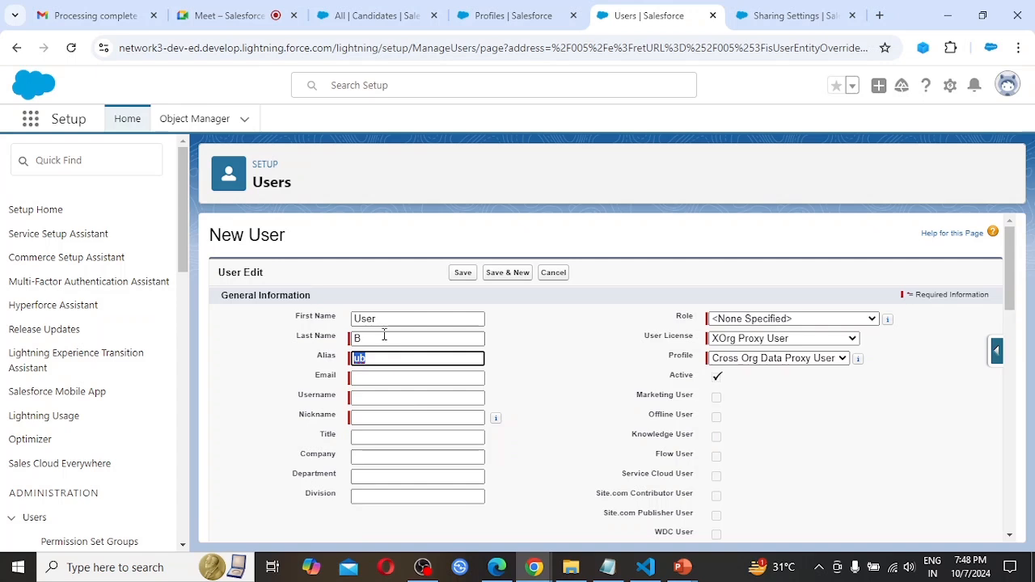
Keep the suggested alias and fill in the new user's e-mail address from the saved suggestions.
key("Tab")
type("sales")
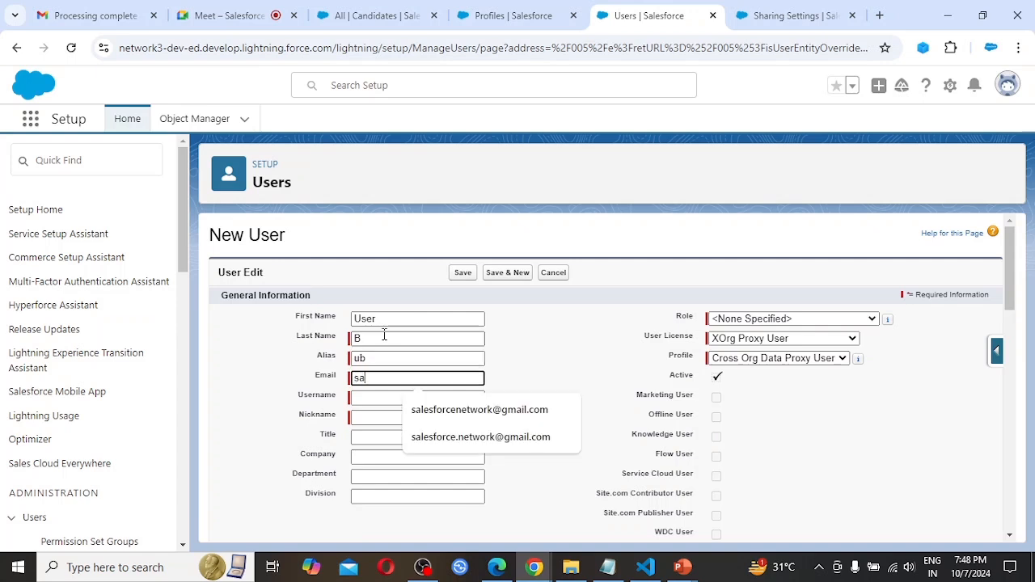
left_click(496, 409)
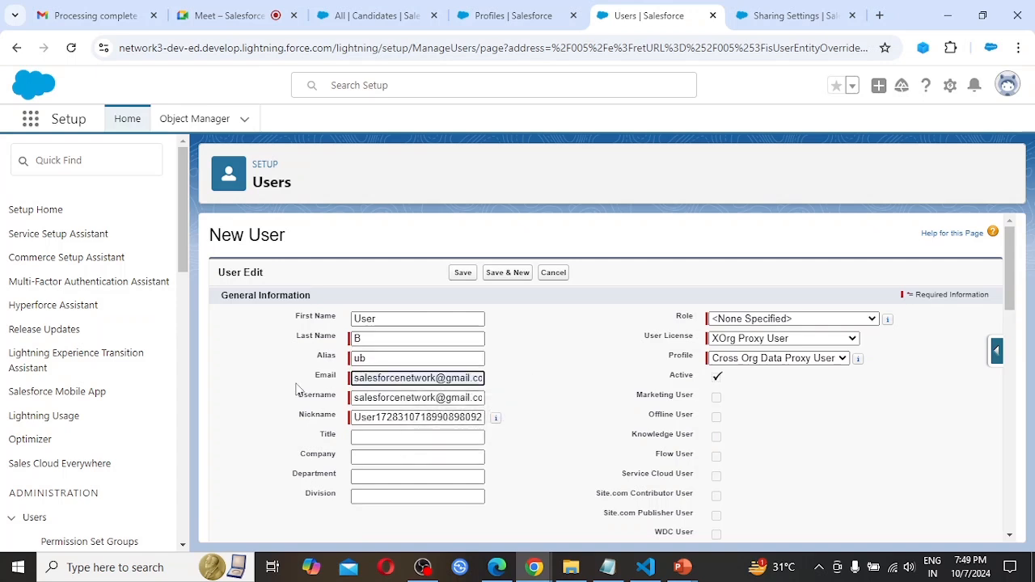
Replace the prefilled username with User B's own e-mail-style username and keep the suggested nickname.
left_click(391, 398)
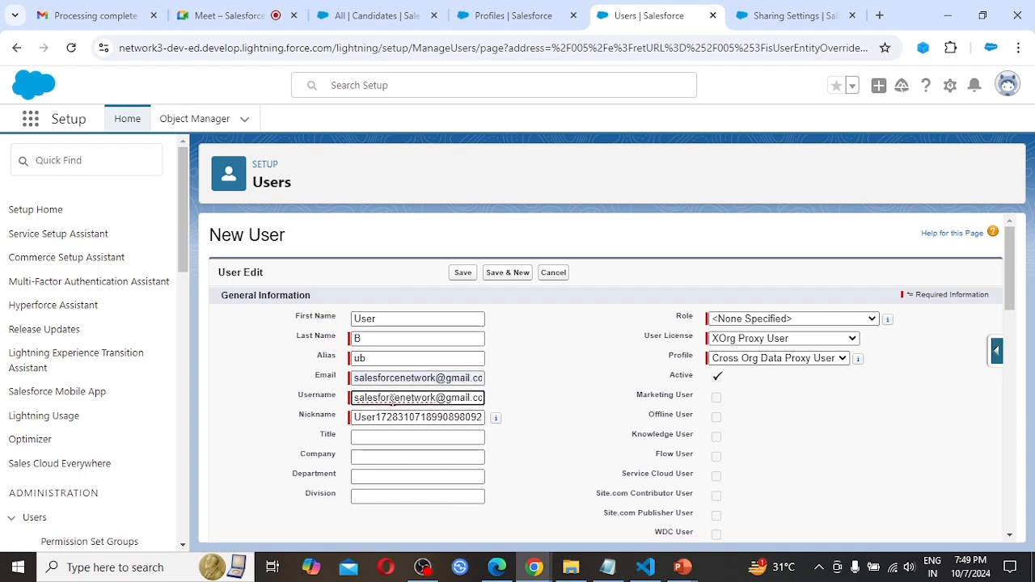
type("x")
key("ctrl+a")
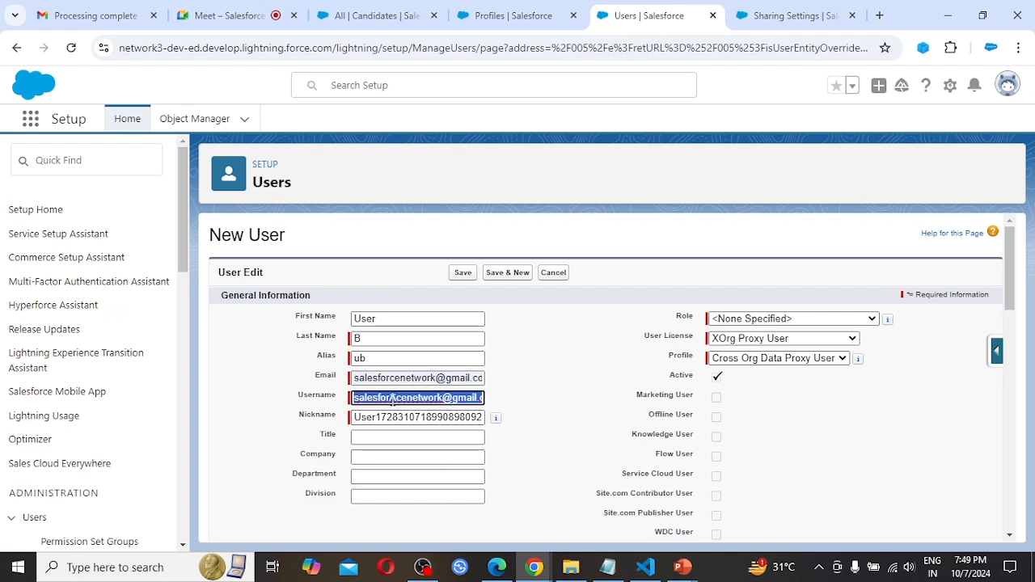
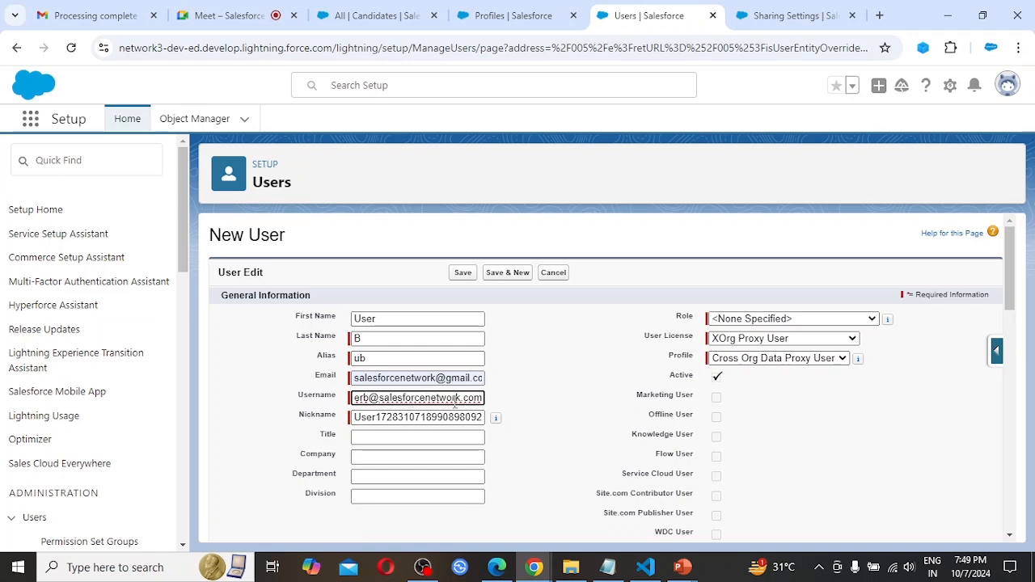
key("Tab")
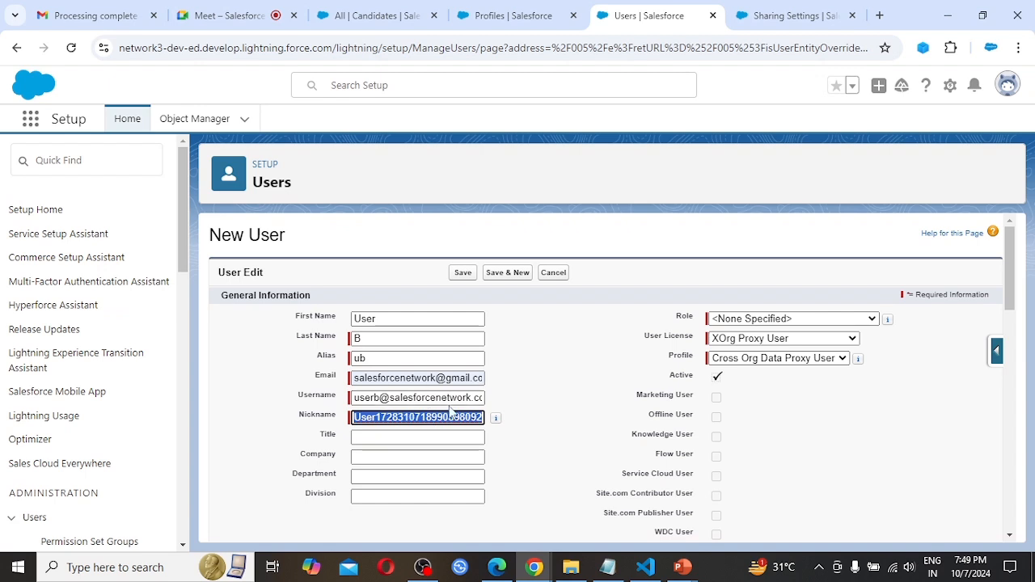
key("Tab")
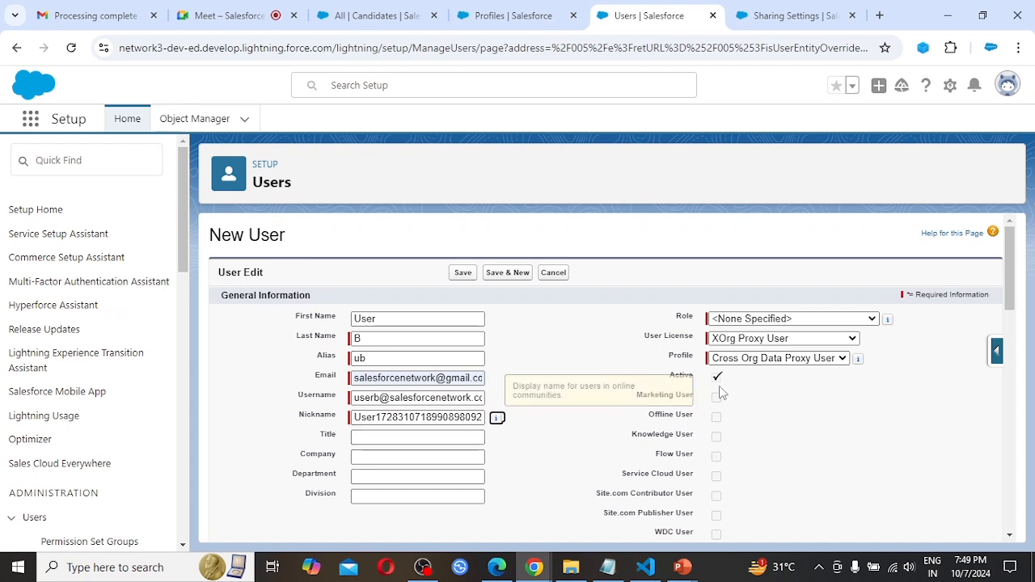
Open the User License choices for the new user.
left_click(754, 338)
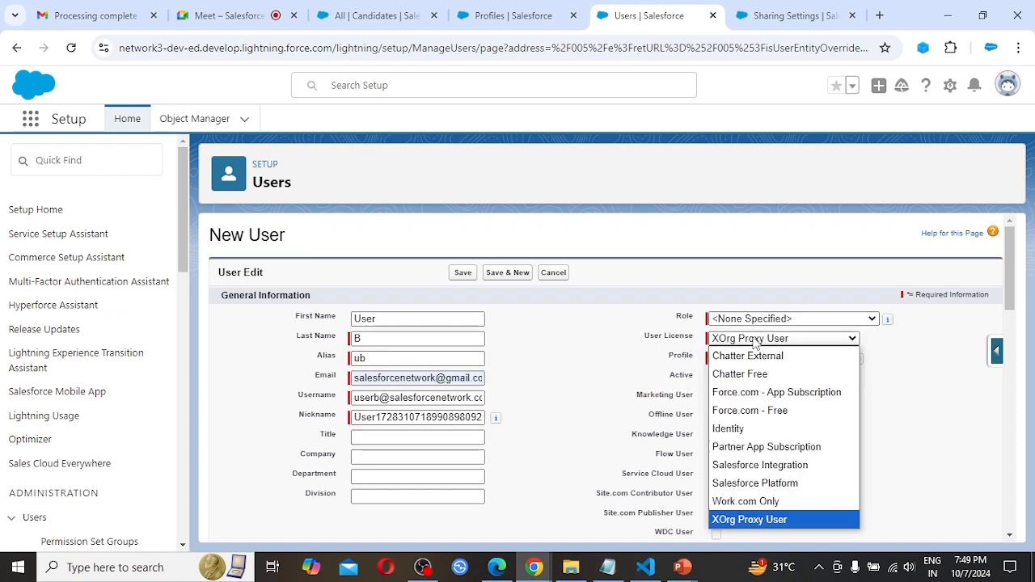
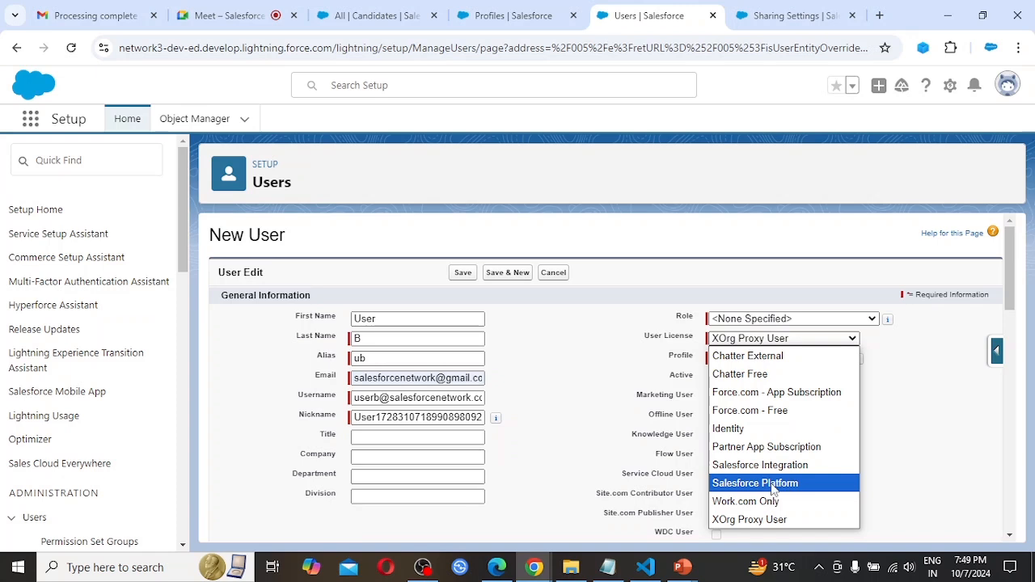
Assign the Salesforce Platform license with the Standard Platform User profile to the new user and save the record.
left_click(772, 484)
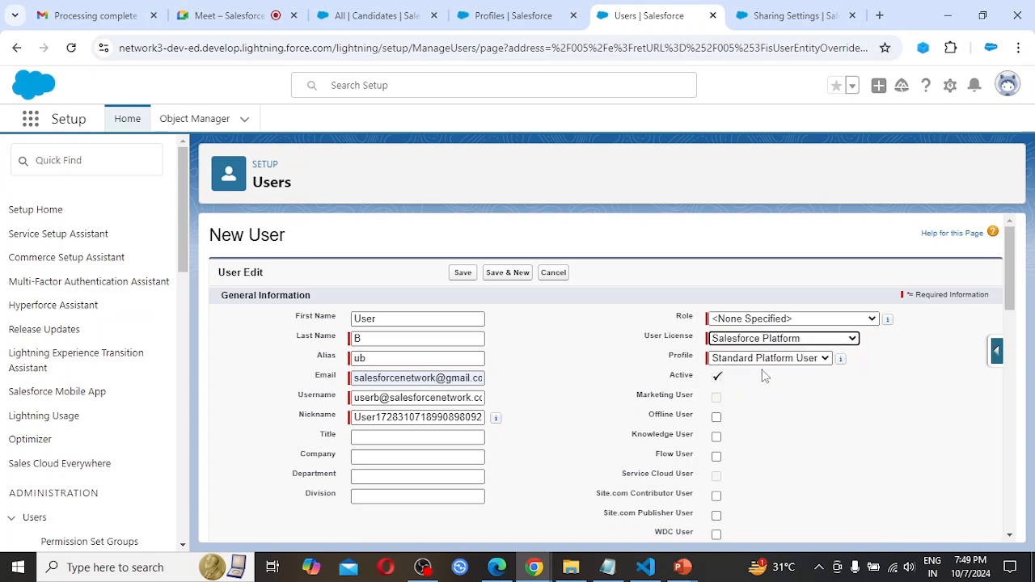
left_click(728, 361)
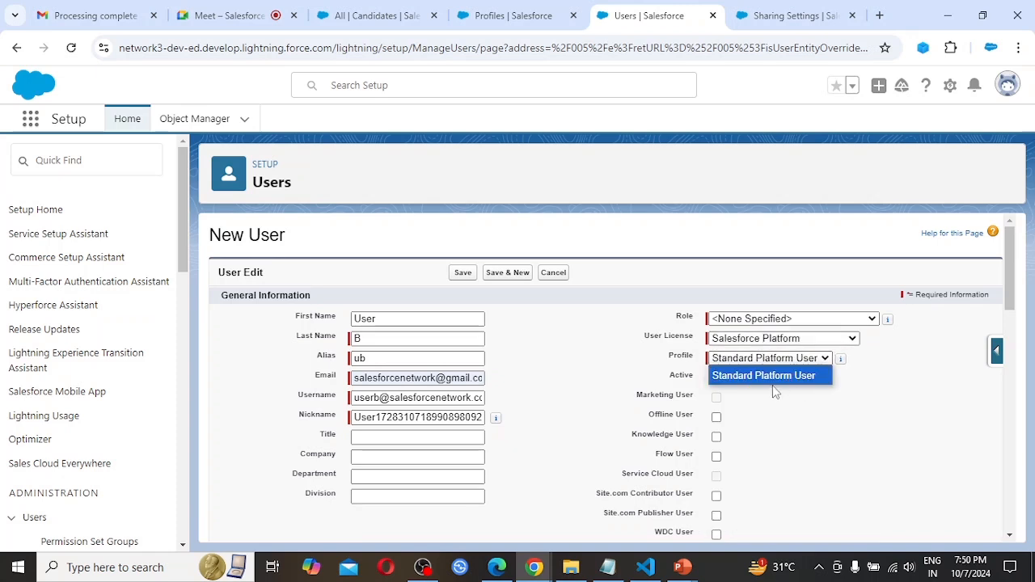
left_click(876, 430)
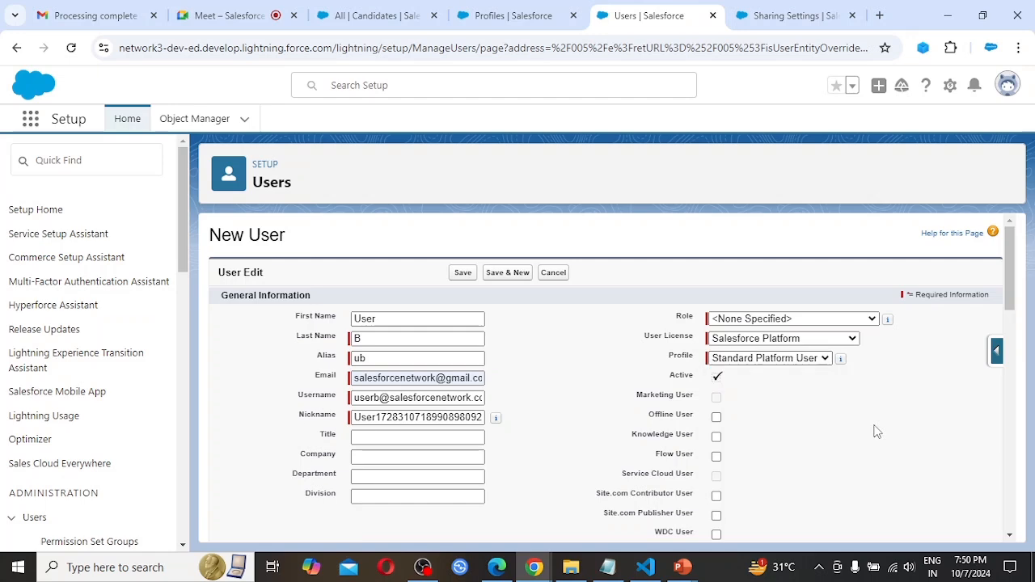
scroll(558, 437, "down", 2)
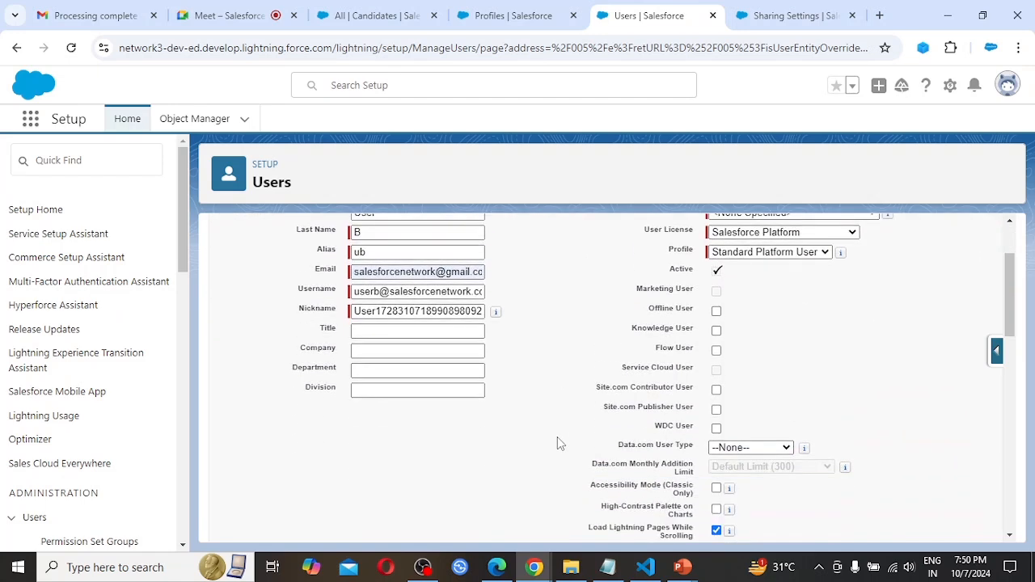
scroll(719, 327, "down", 10)
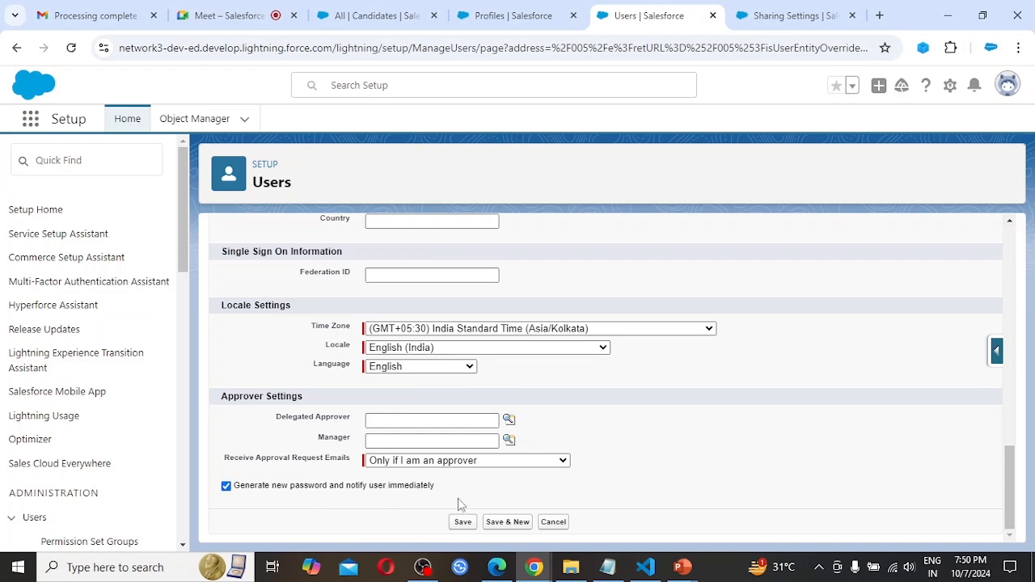
left_click(464, 522)
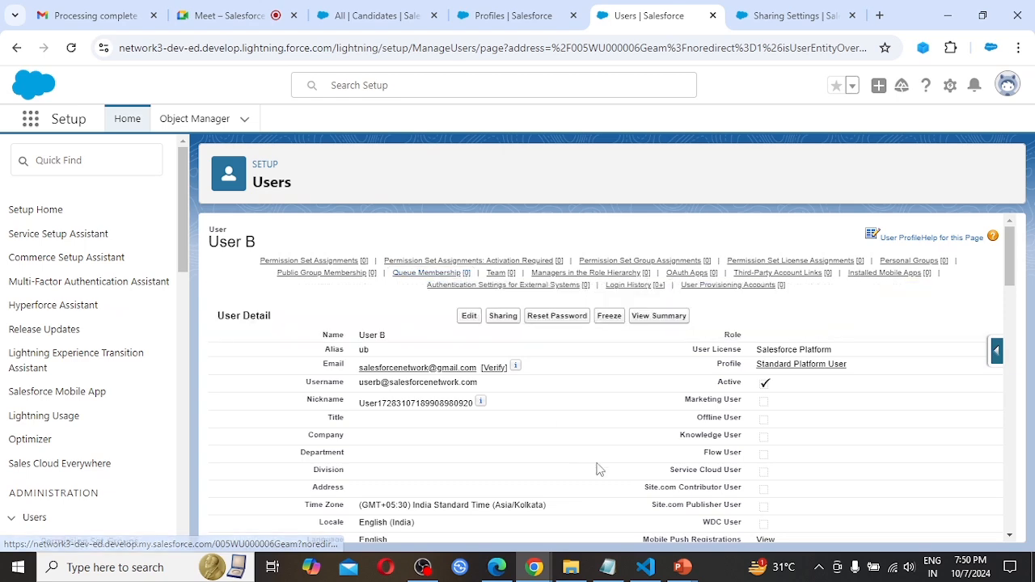
Switch to Gmail, verify User B's account from the welcome e-mail, and proceed through the password reset and maintenance notice.
key("ctrl+1")
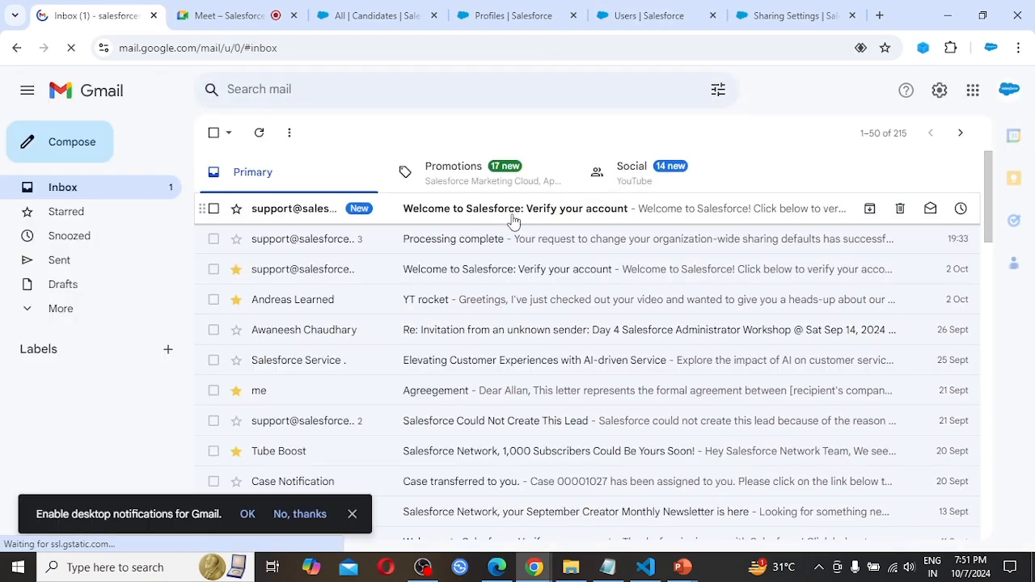
left_click(539, 219)
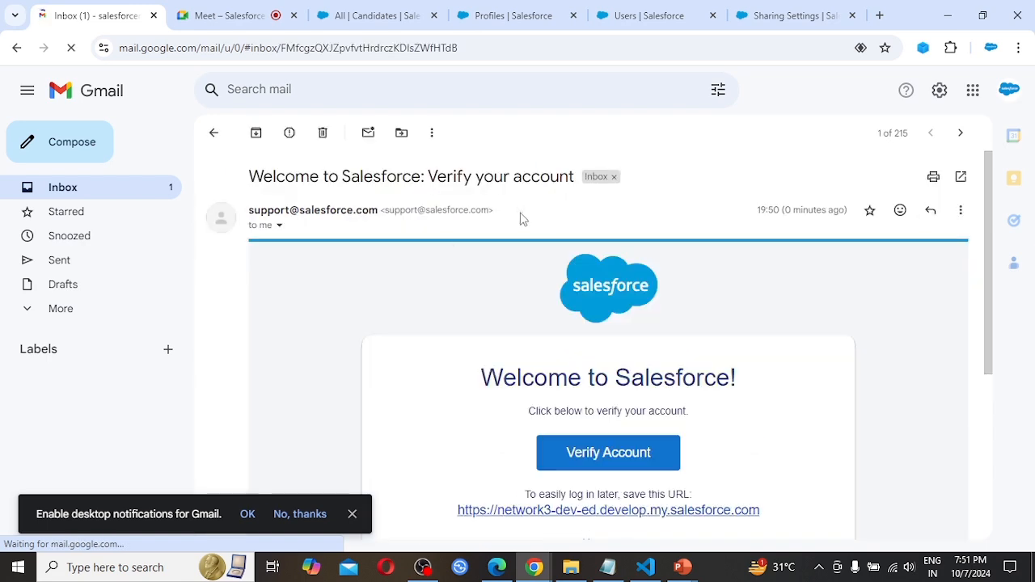
scroll(680, 419, "down", 2)
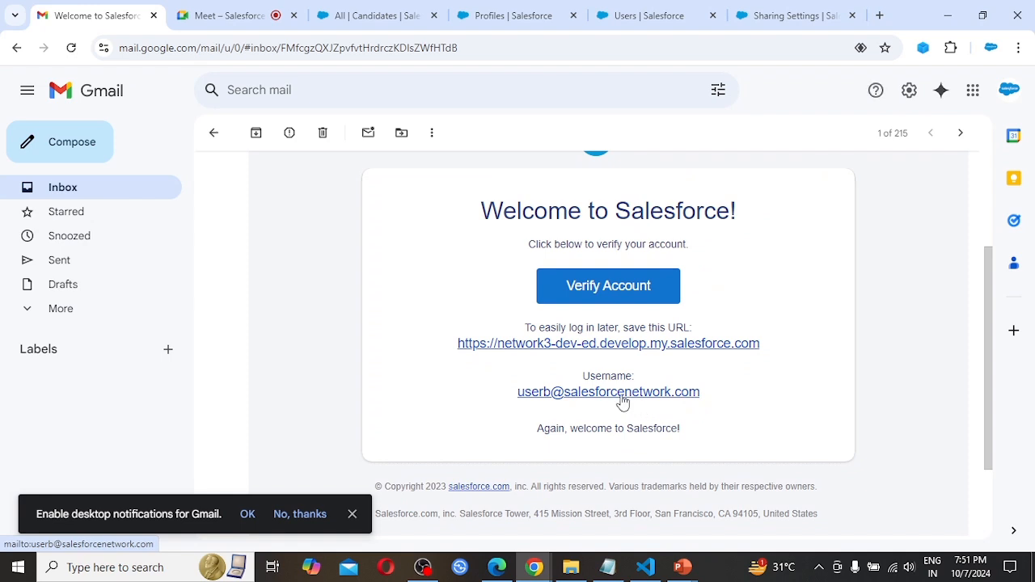
left_click(597, 292)
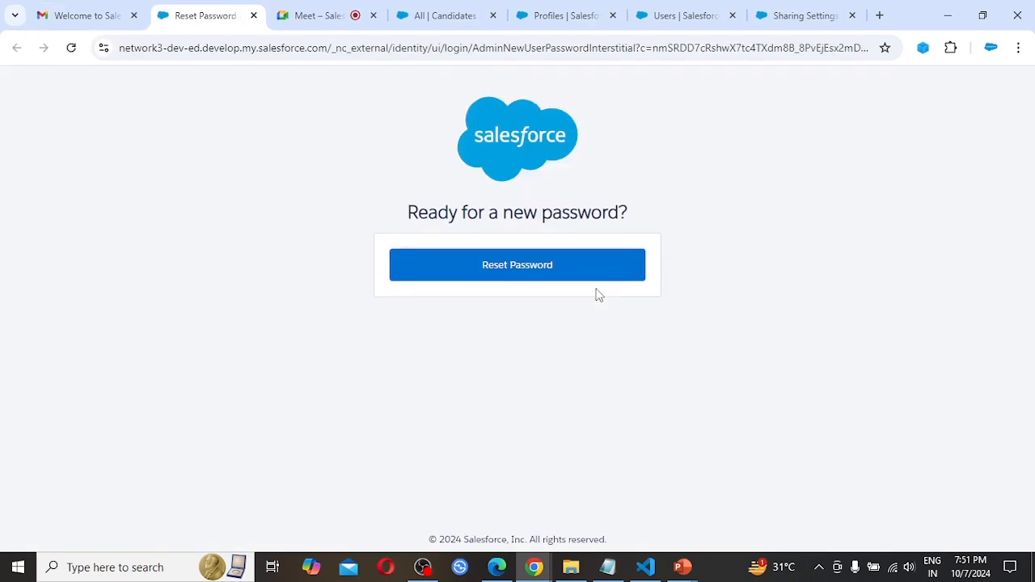
left_click(516, 277)
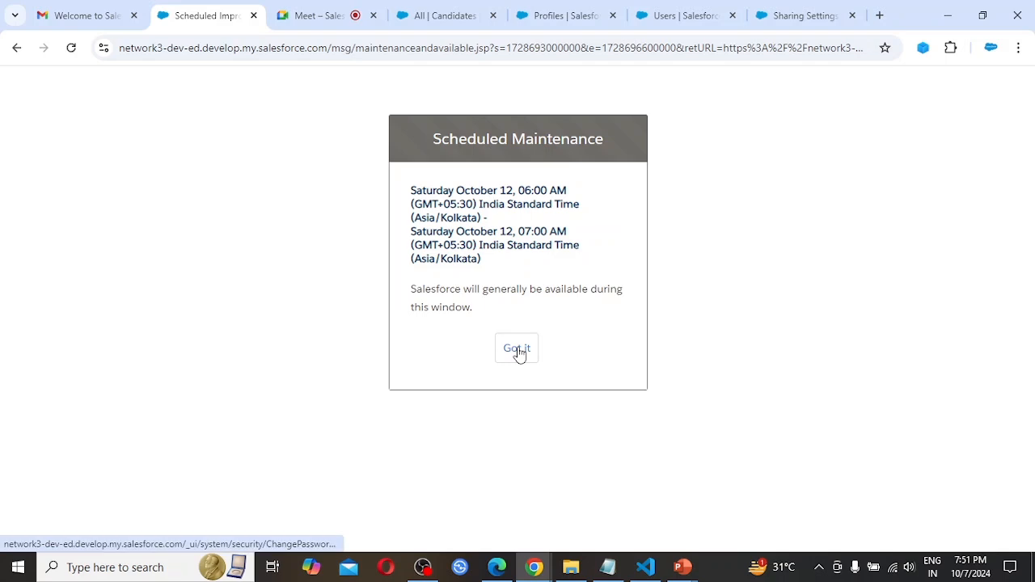
left_click(518, 351)
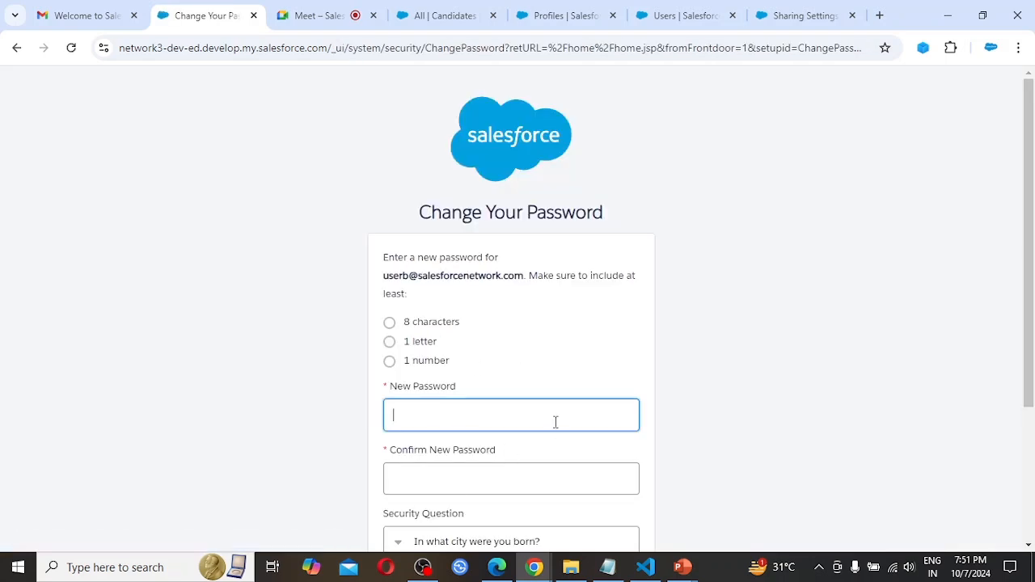
Enter the new account password for User B and repeat it in the confirmation field.
type("••••••••")
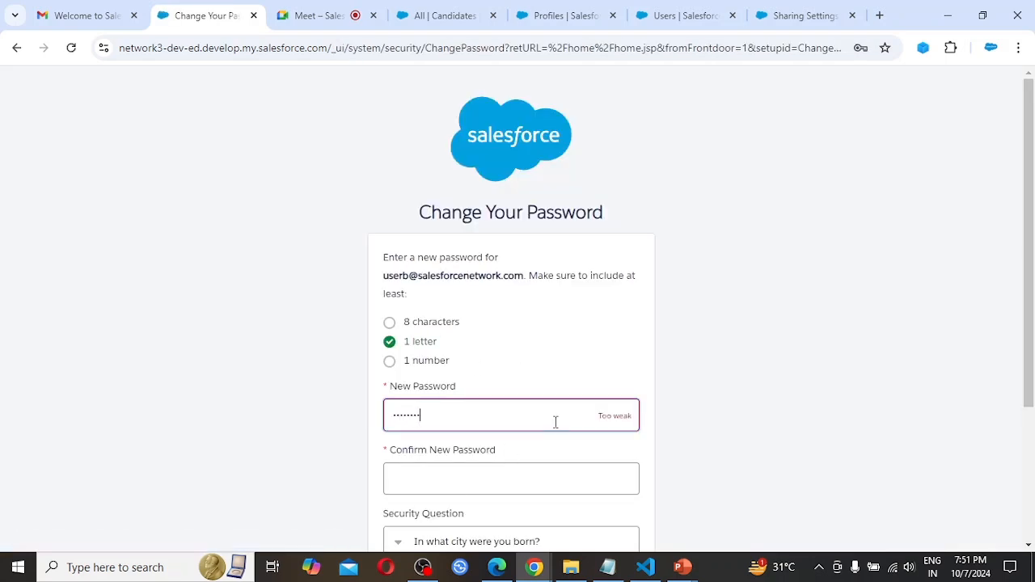
type("••")
key("Tab")
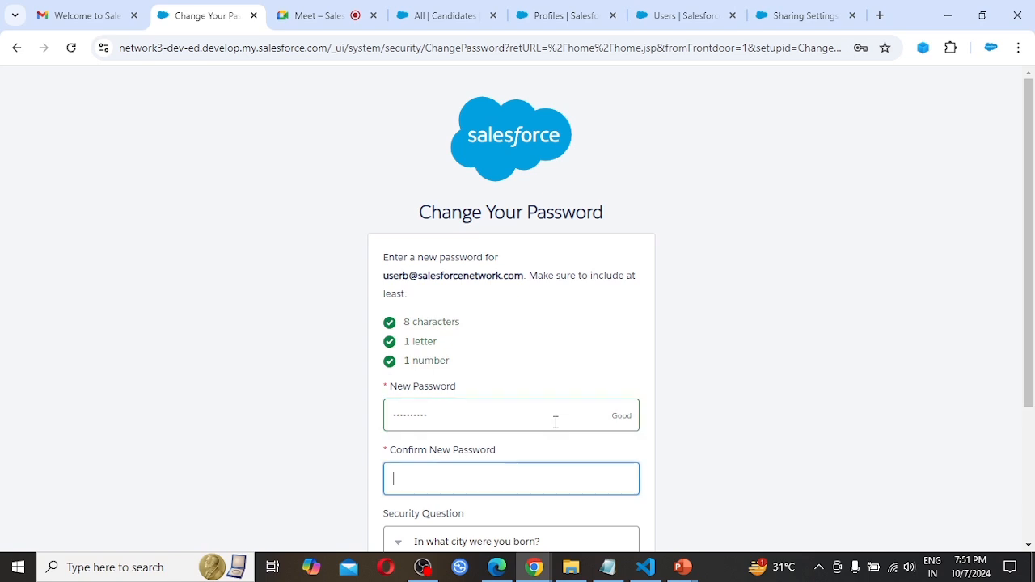
type("•••••••••")
Choose the security question "In what city was your first job?", fill in its answer, and submit the password change.
scroll(555, 423, "down", 1)
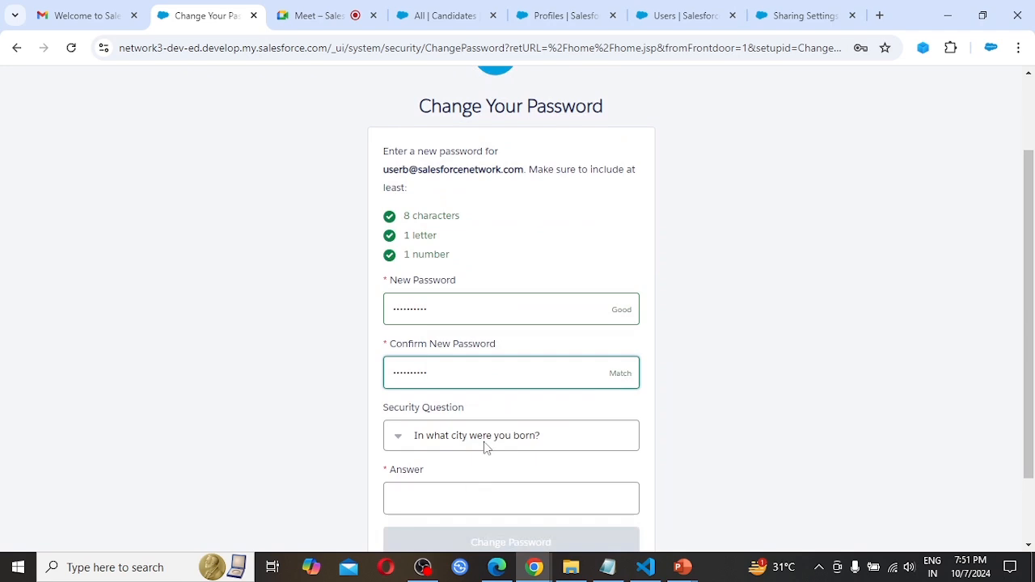
left_click(513, 438)
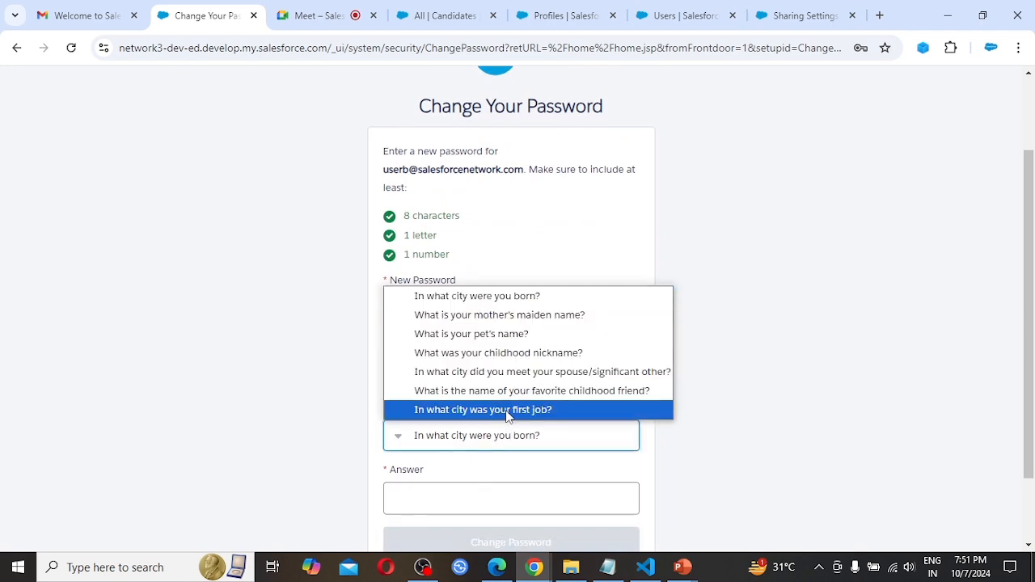
left_click(513, 411)
left_click(439, 495)
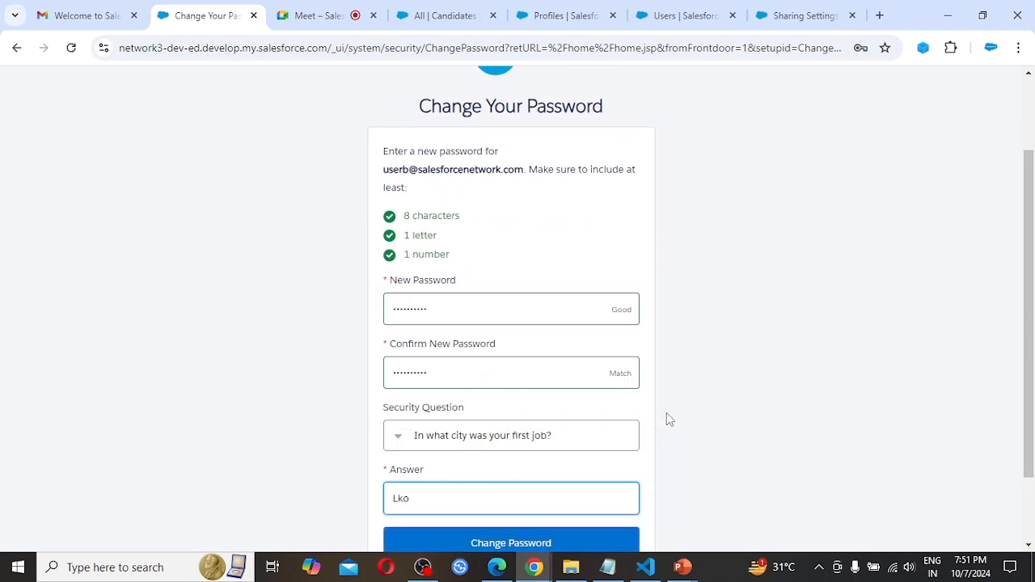
scroll(669, 419, "down", 2)
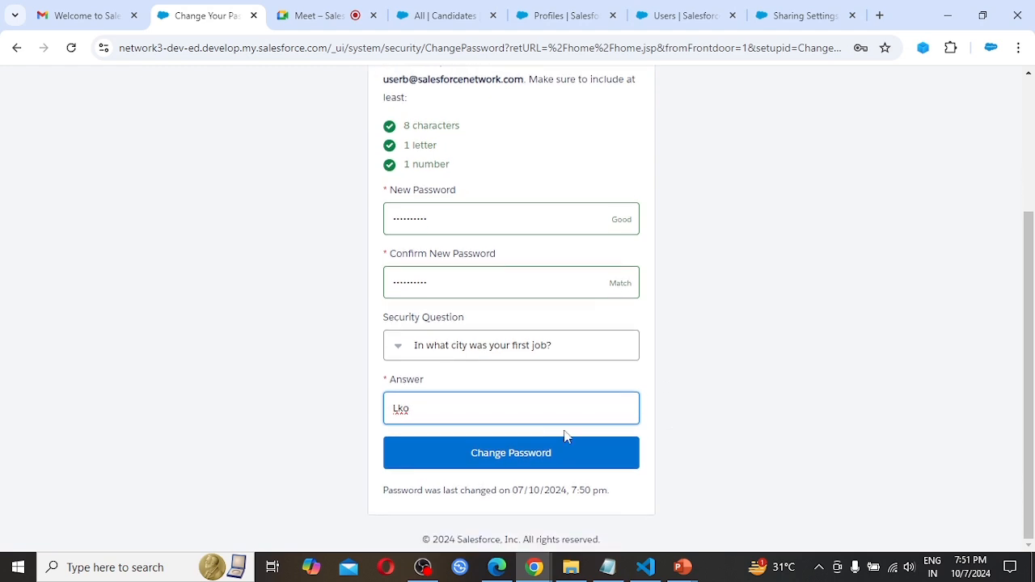
left_click(524, 458)
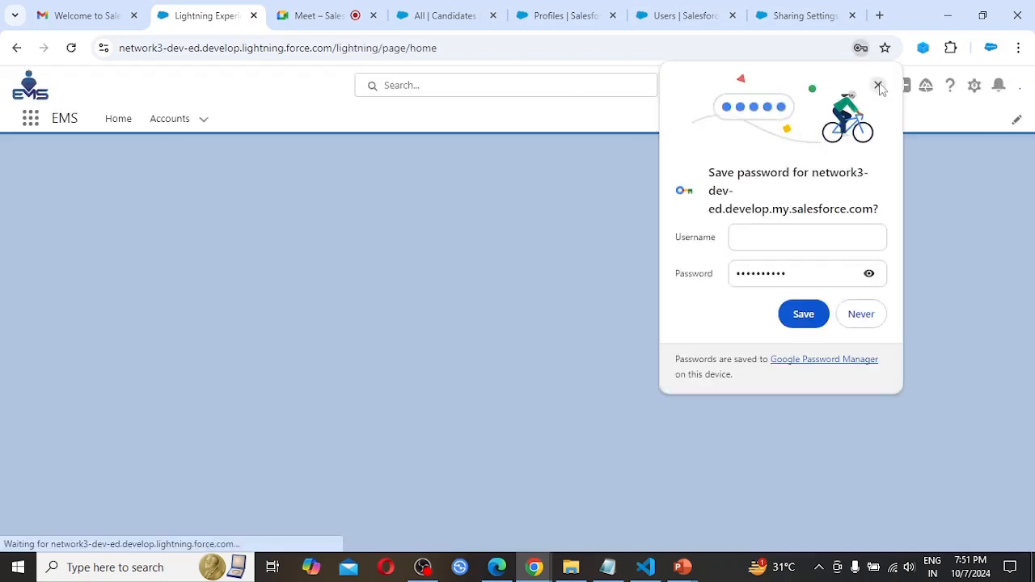
Dismiss the browser's password-saving prompt and the welcome pop-up, and check which user is logged in.
left_click(878, 86)
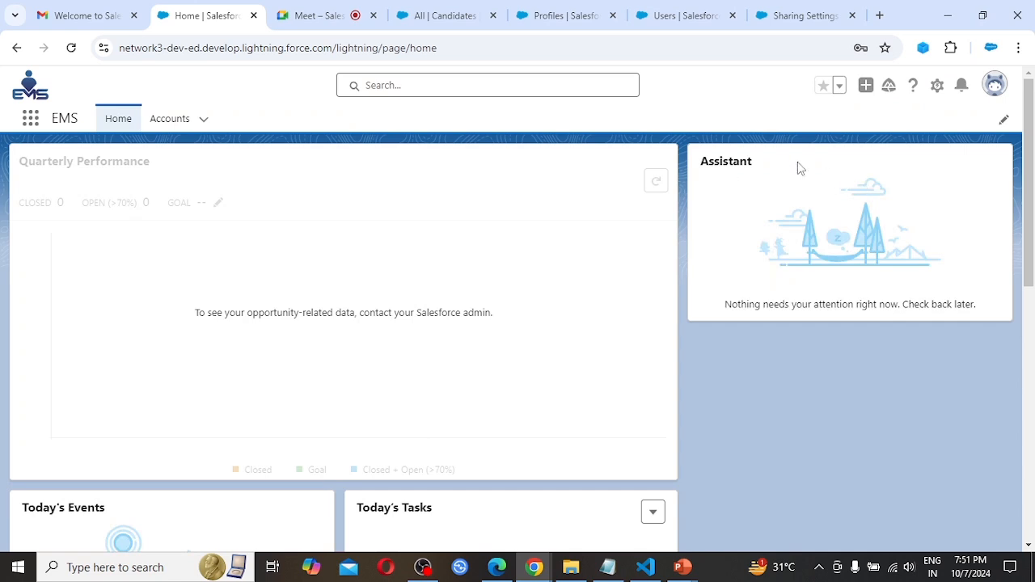
left_click(994, 88)
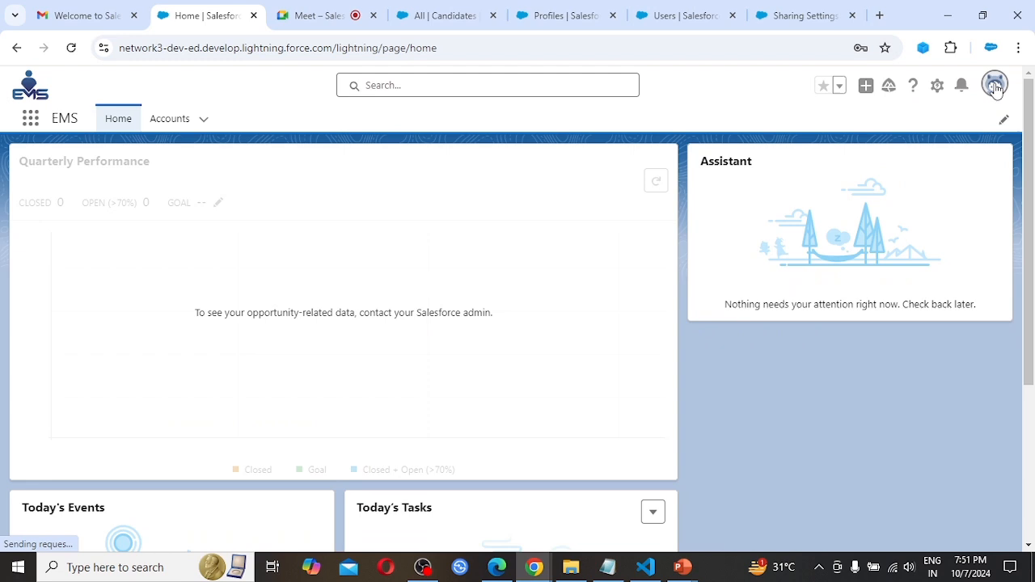
left_click(995, 86)
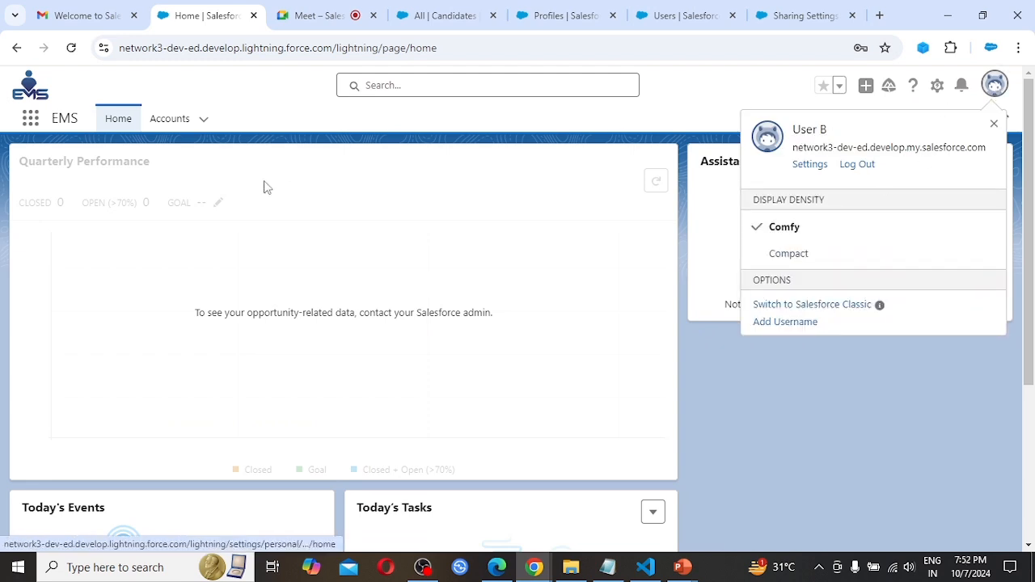
View all apps and items available to User B in the App Launcher, search for "candiate", and close the launcher.
left_click(31, 120)
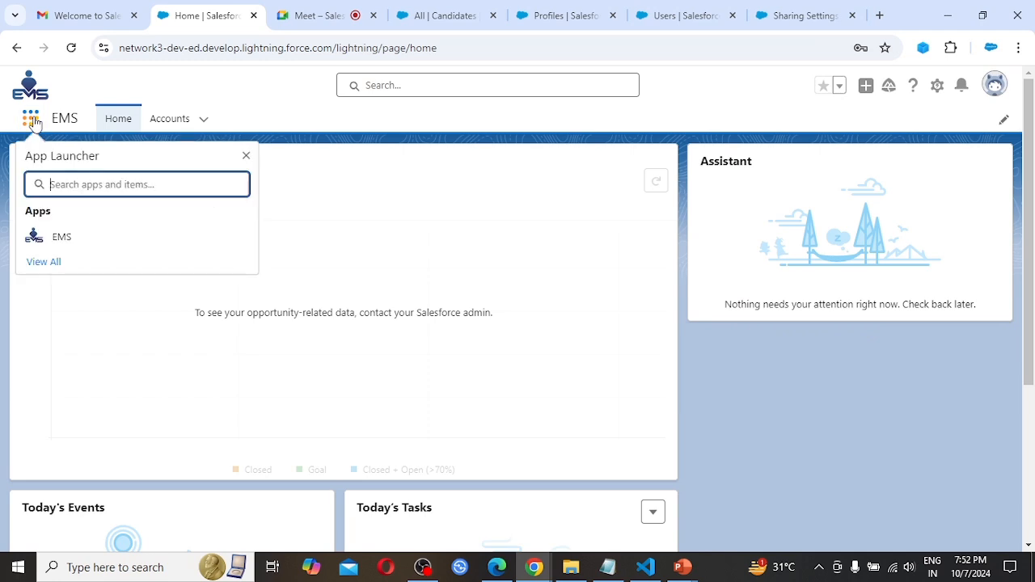
left_click(45, 263)
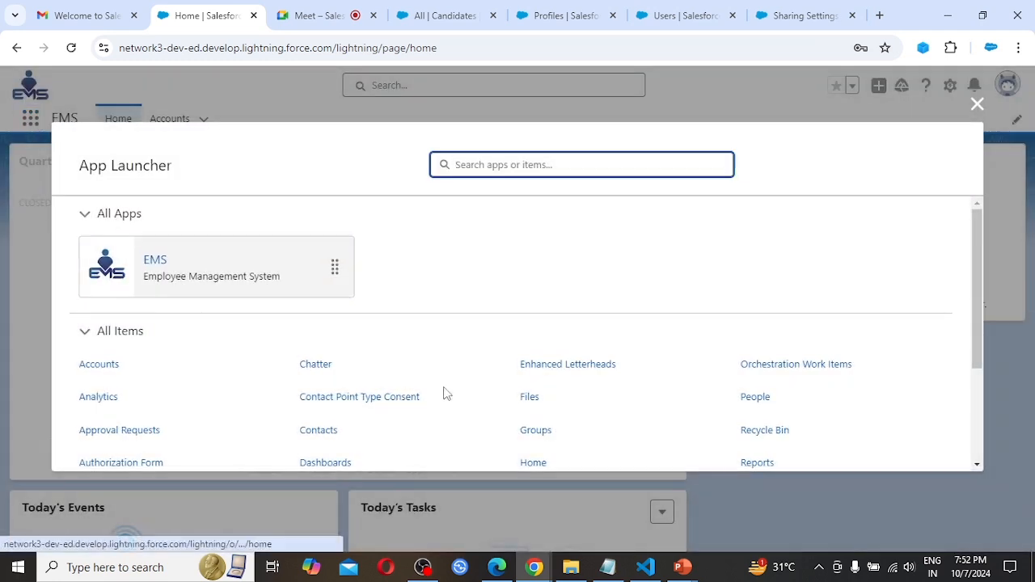
scroll(466, 398, "down", 3)
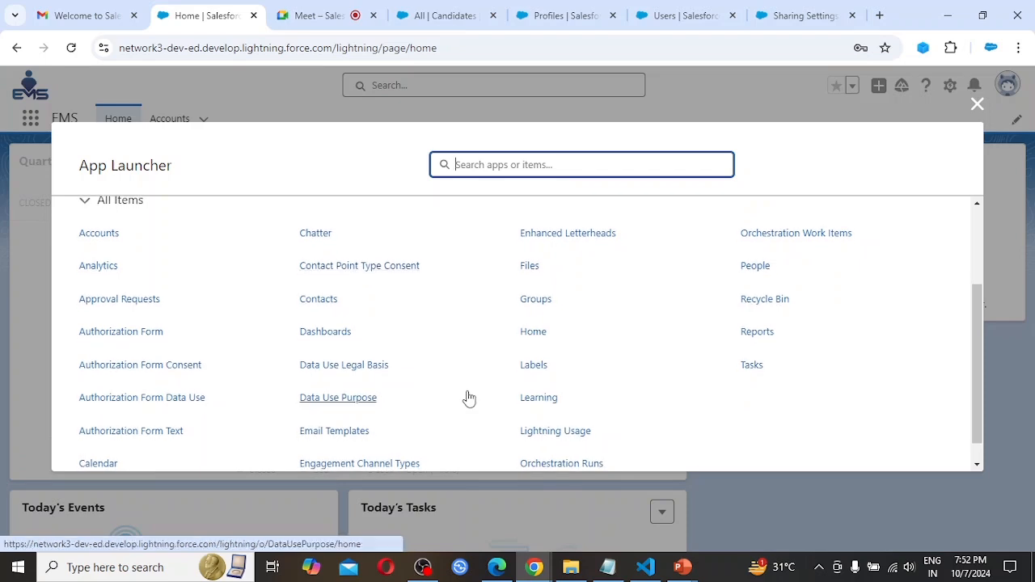
scroll(465, 397, "up", 3)
type("c")
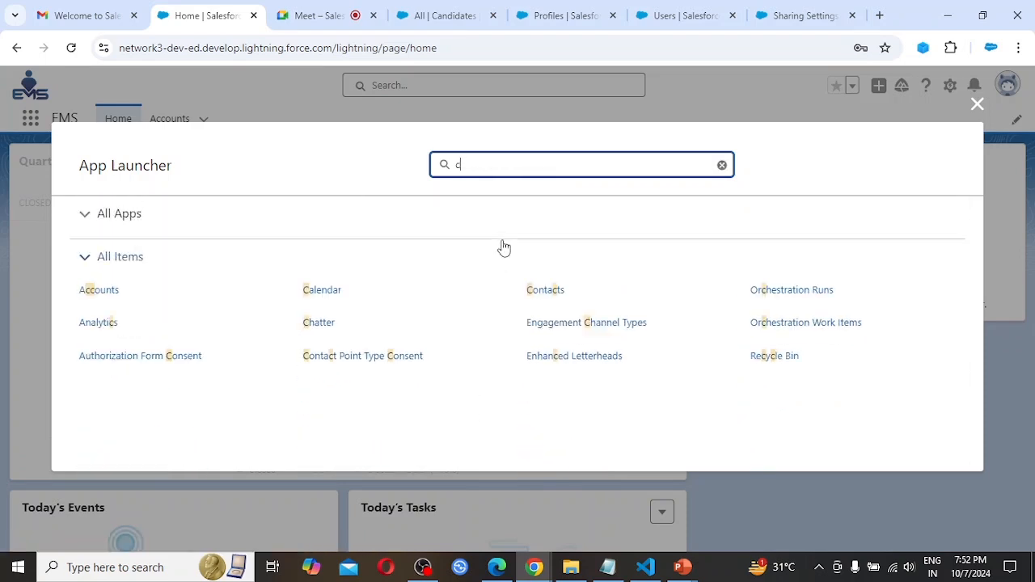
type("andiate")
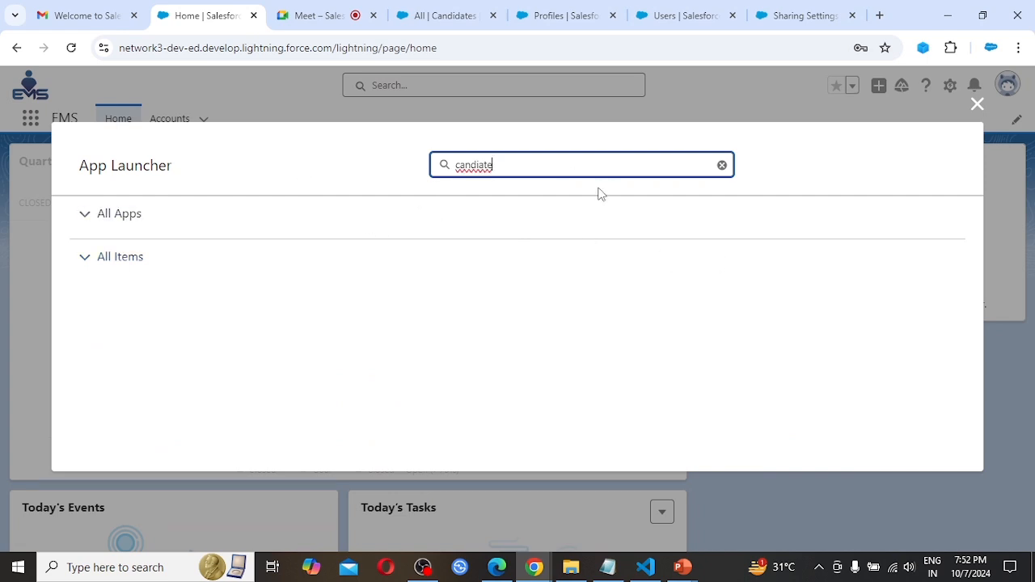
left_click(978, 107)
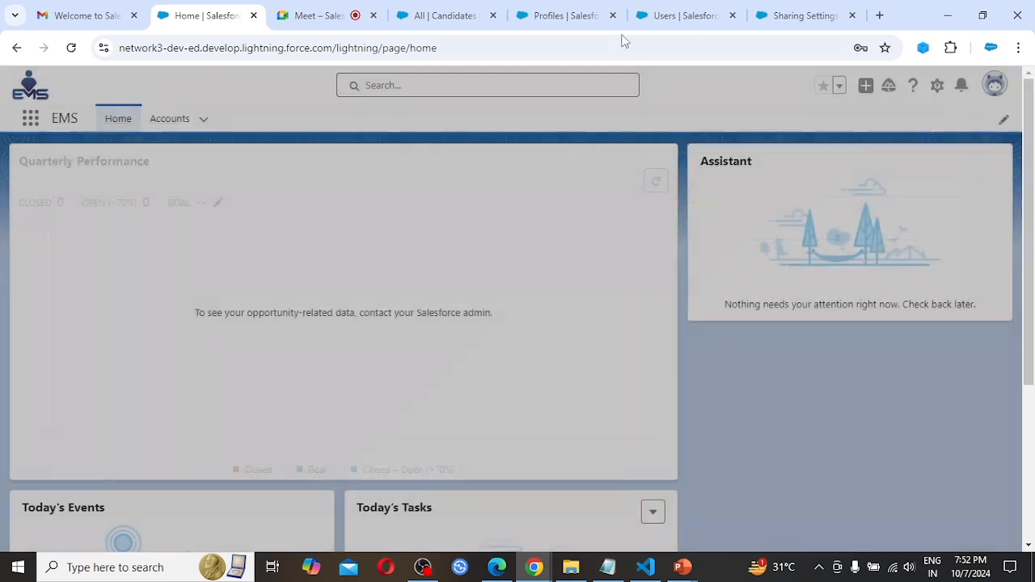
Open the Profiles list from Setup in a separate browser tab and dismiss the Go Mobile prompt.
left_click(566, 14)
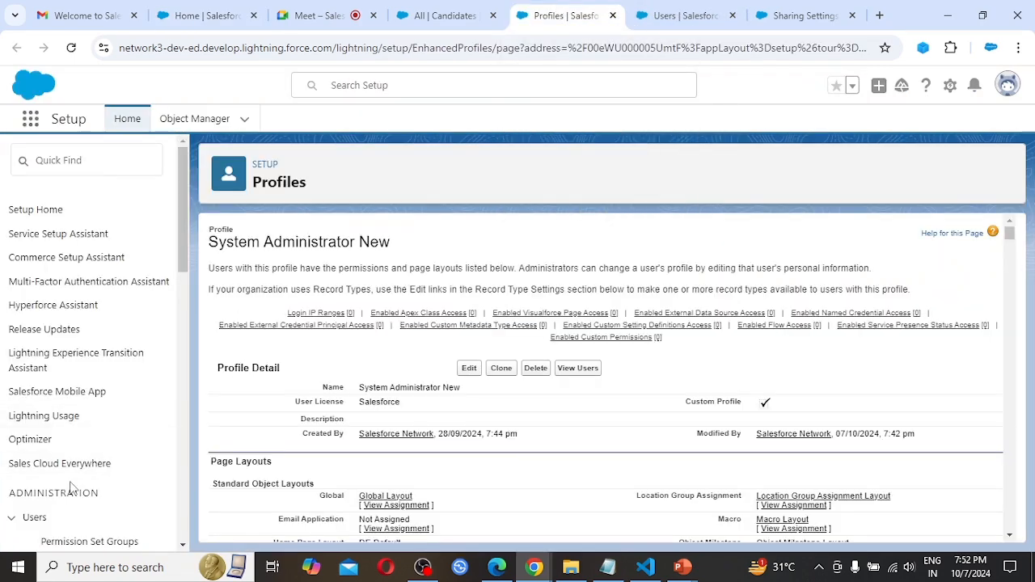
scroll(73, 486, "down", 1)
scroll(73, 488, "down", 1)
left_click(62, 424)
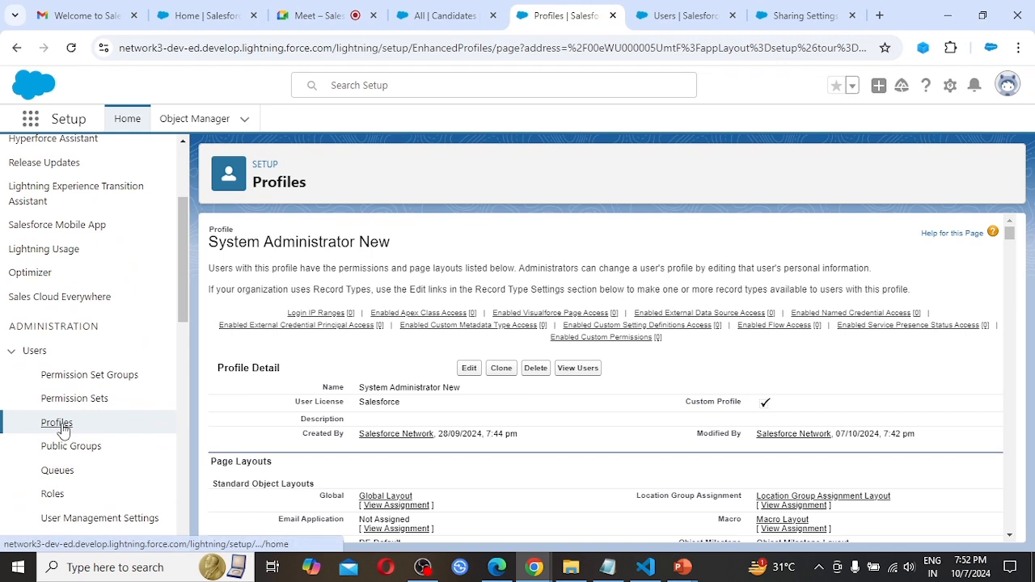
middle_click(65, 431)
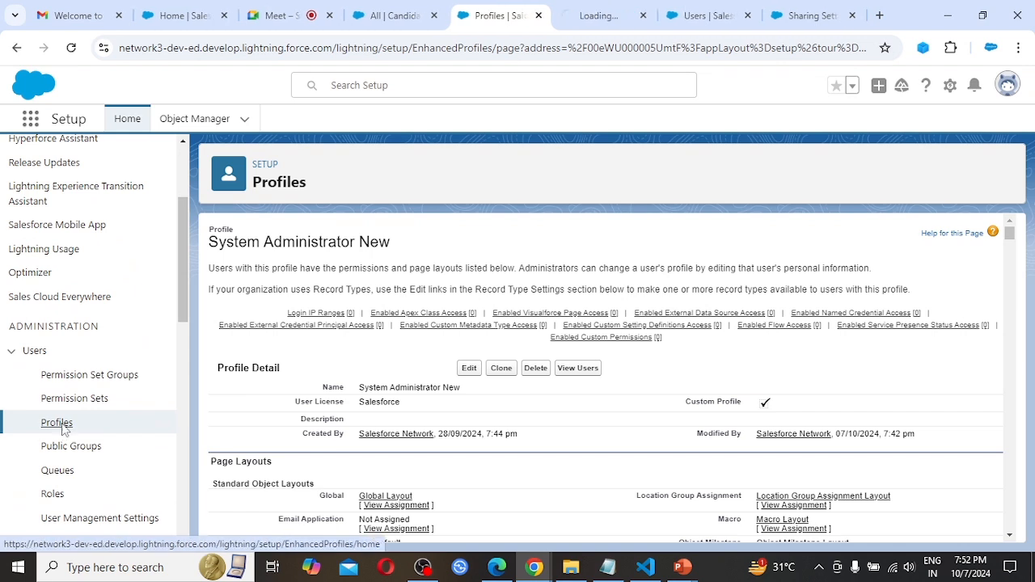
left_click(567, 13)
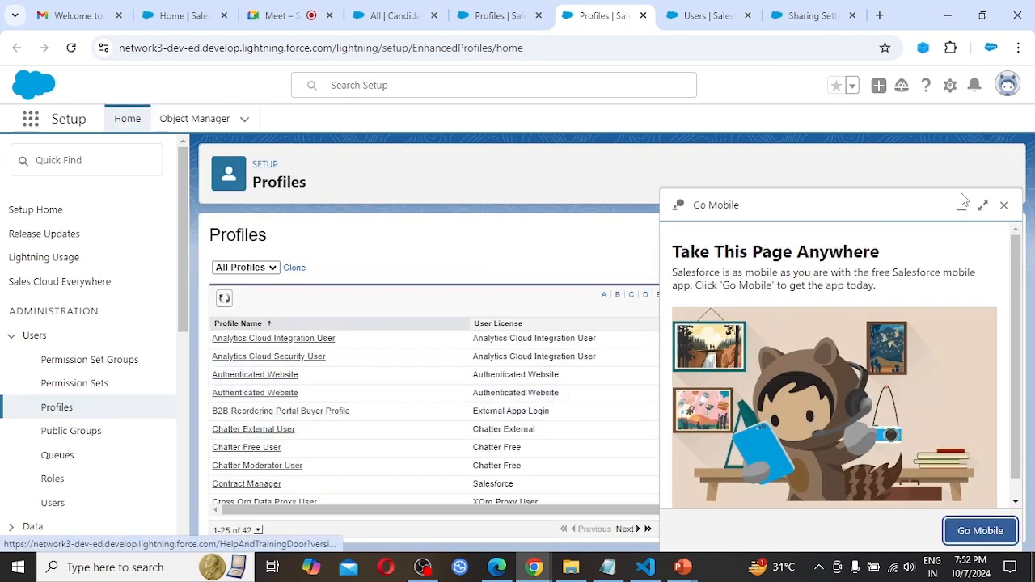
left_click(1005, 206)
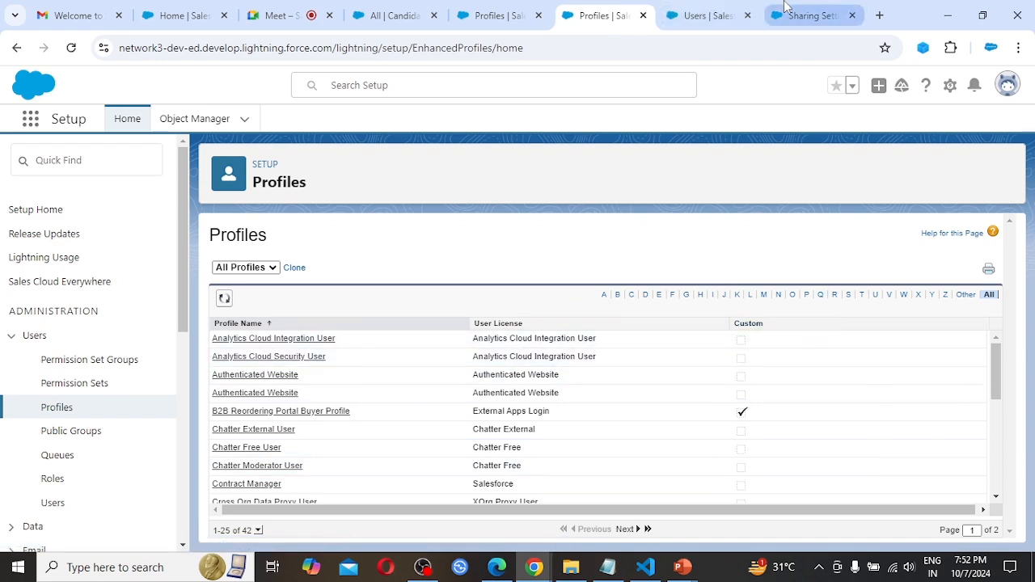
Return to the Profiles list and filter it to profile names starting with S.
left_click(809, 9)
left_click(702, 8)
left_click(606, 12)
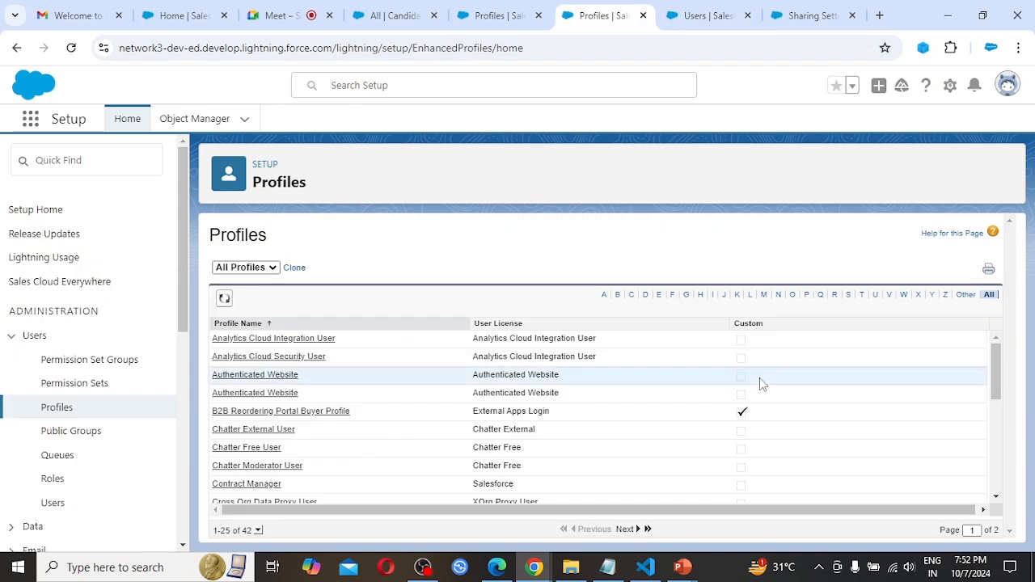
left_click(848, 296)
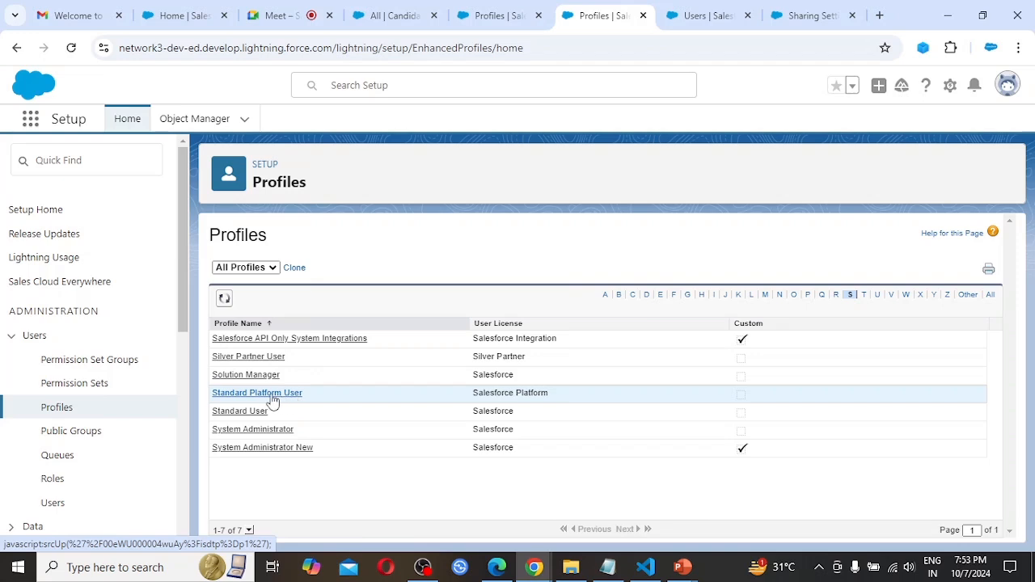
Open the Standard Platform User profile and check which user is logged in.
left_click(272, 394)
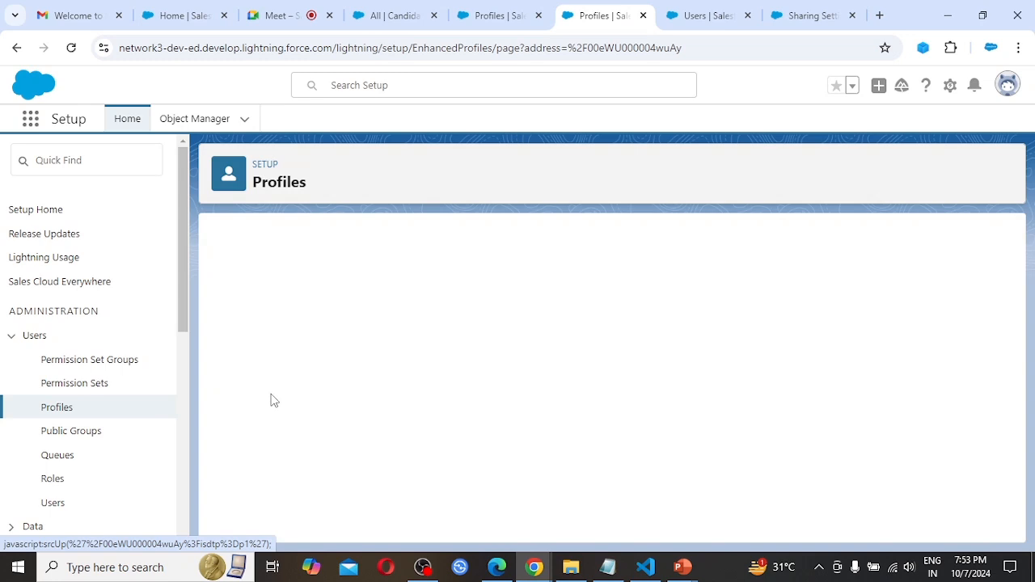
left_click(1008, 89)
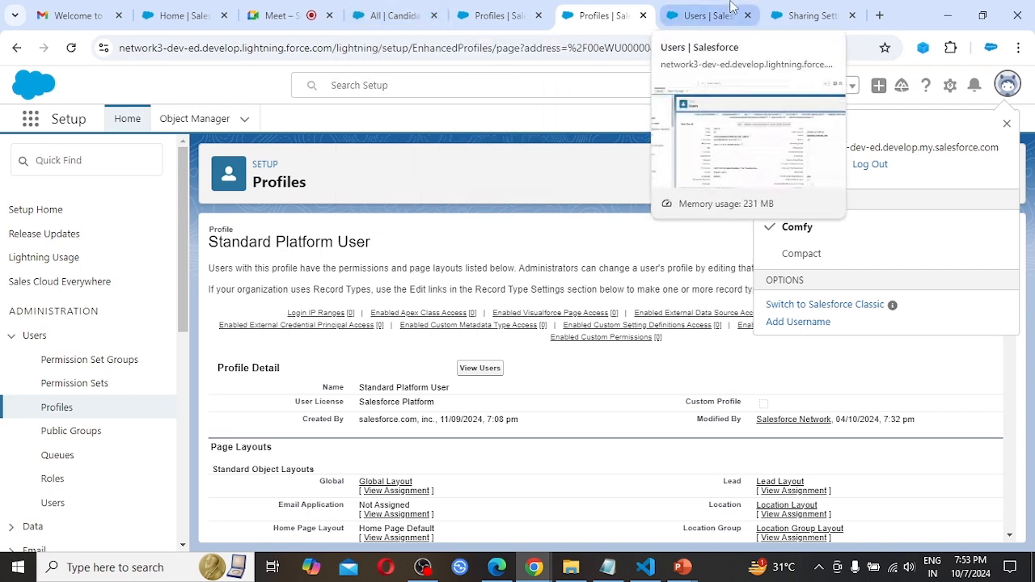
Close the old Salesforce tabs, log in again with the prefilled administrator credentials, and check which user is logged in.
left_click(224, 15)
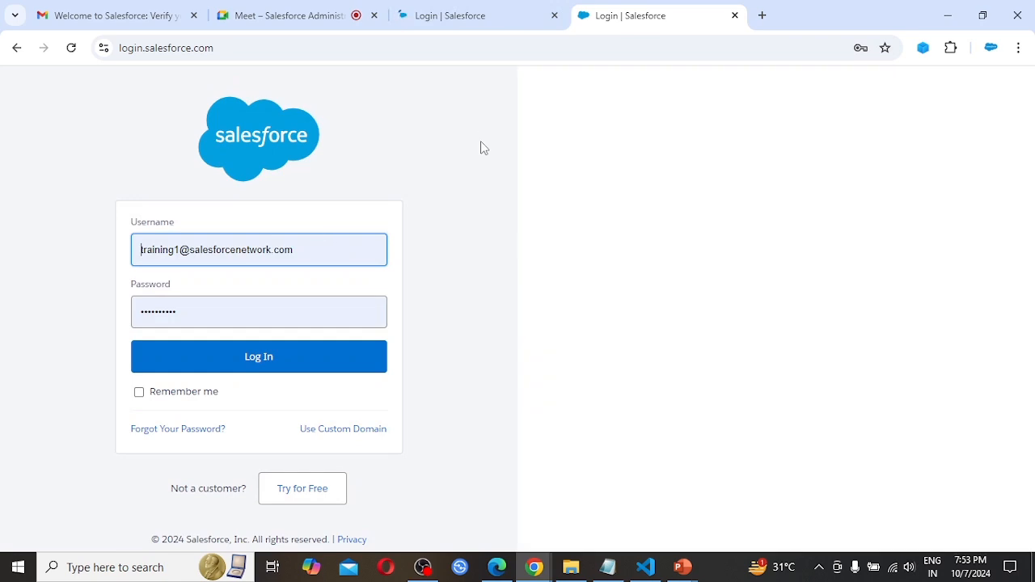
left_click(254, 365)
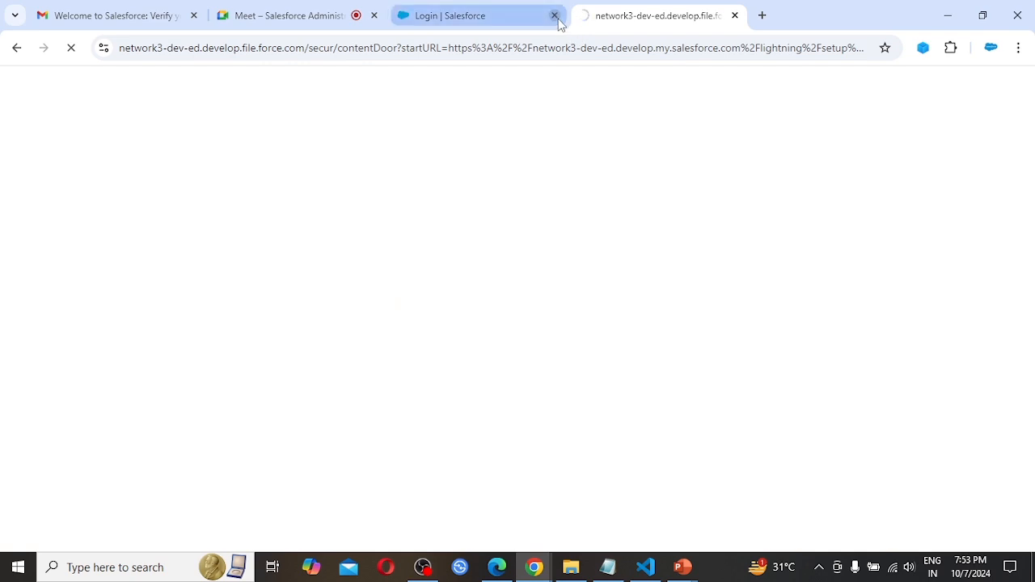
left_click(554, 16)
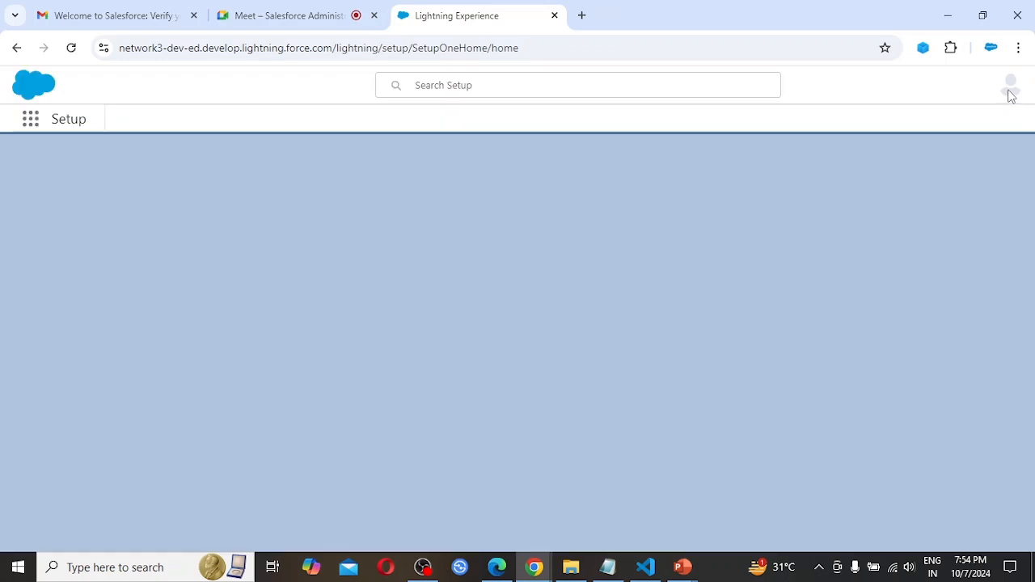
left_click(1007, 89)
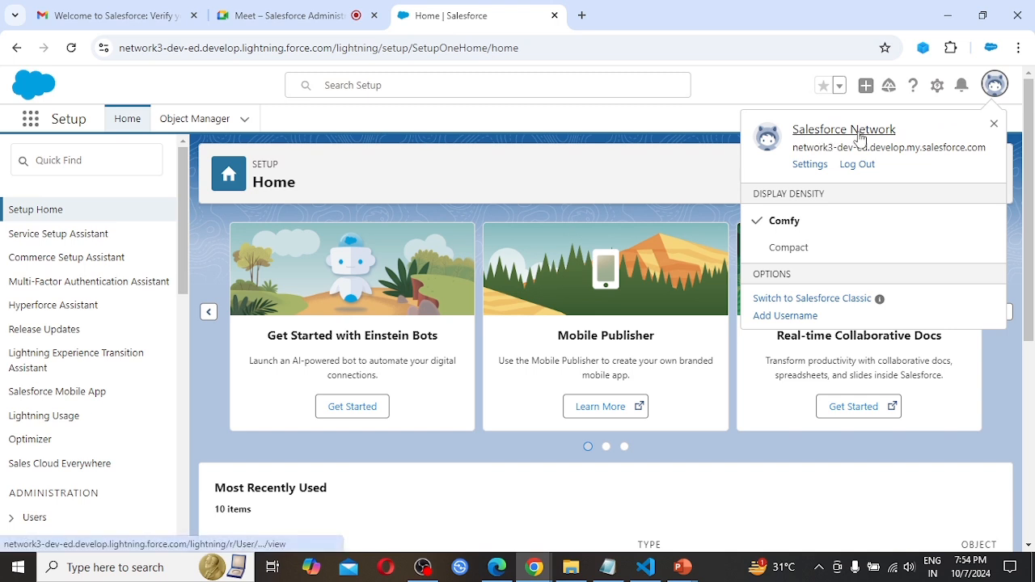
Open the Profiles list from Setup and filter it to profile names starting with S.
scroll(57, 381, "down", 3)
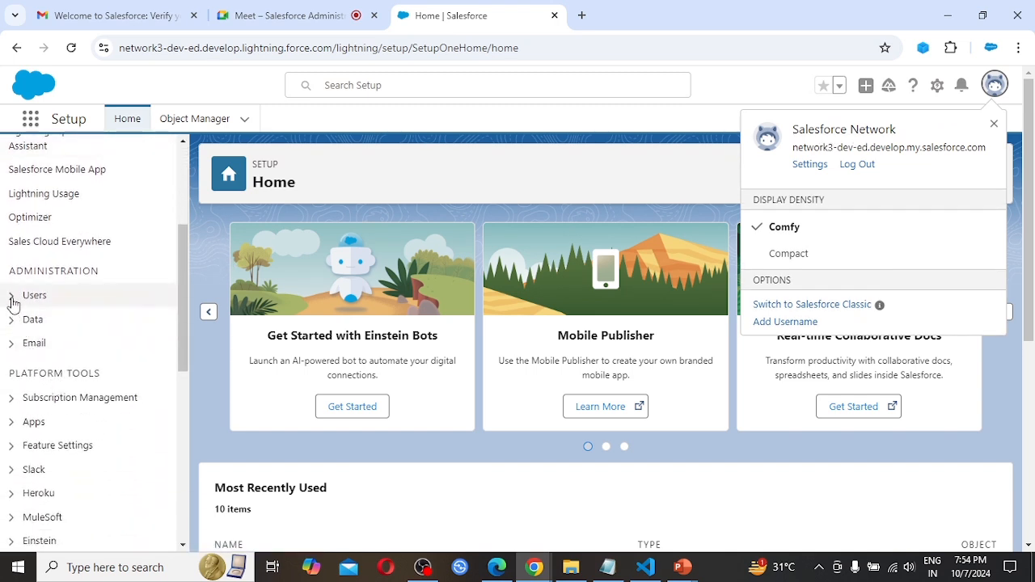
left_click(12, 296)
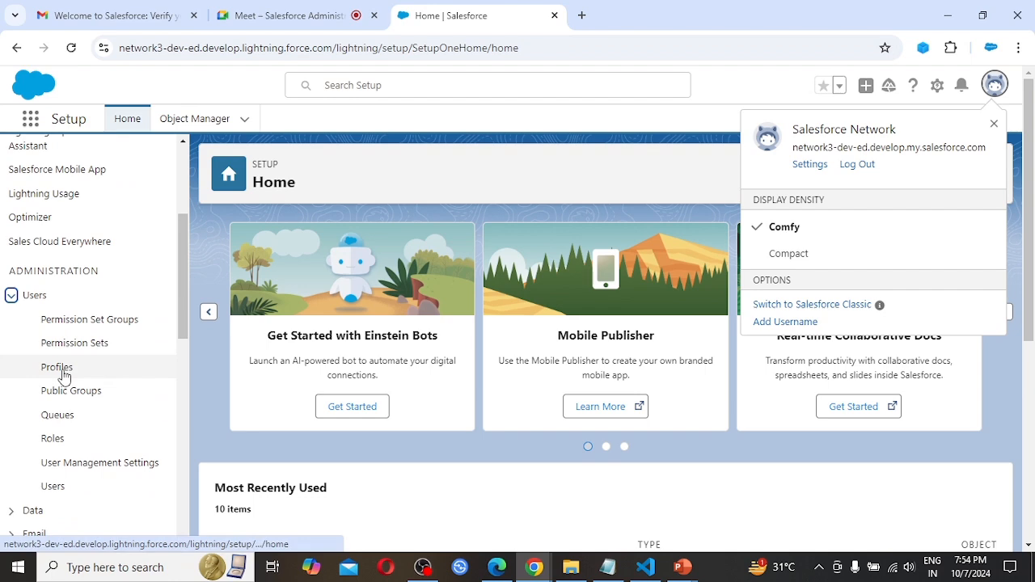
left_click(64, 377)
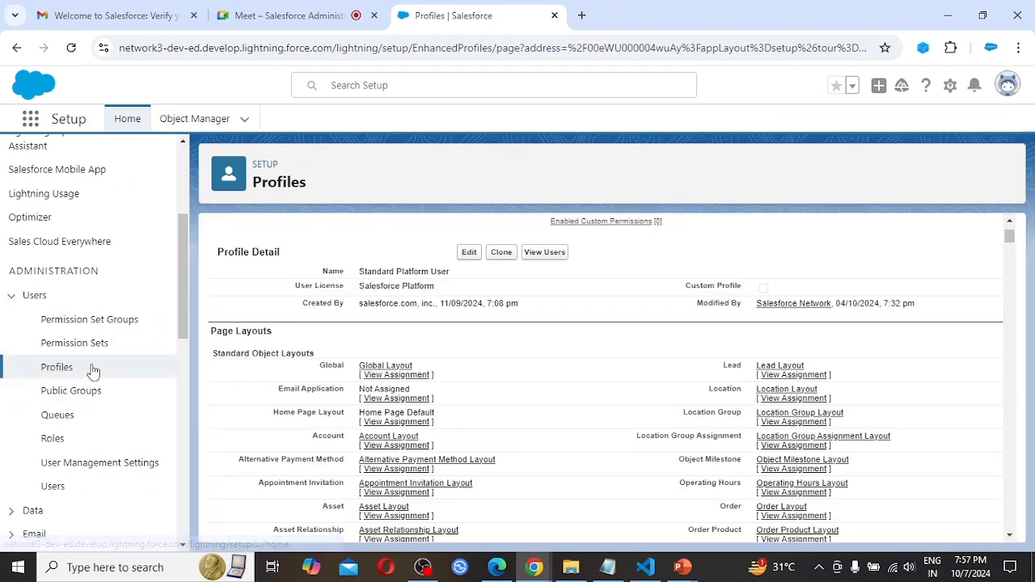
left_click(52, 366)
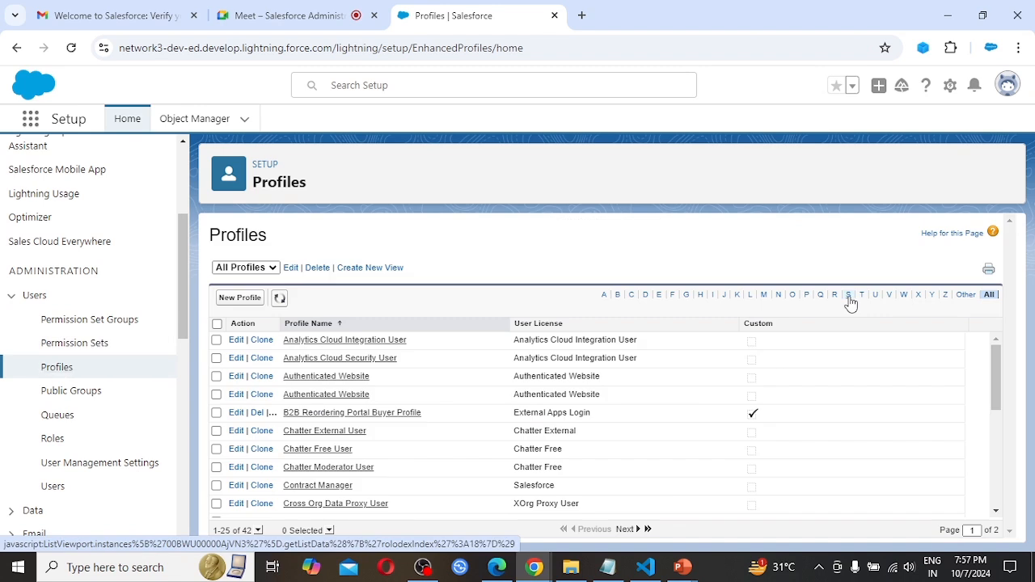
left_click(850, 296)
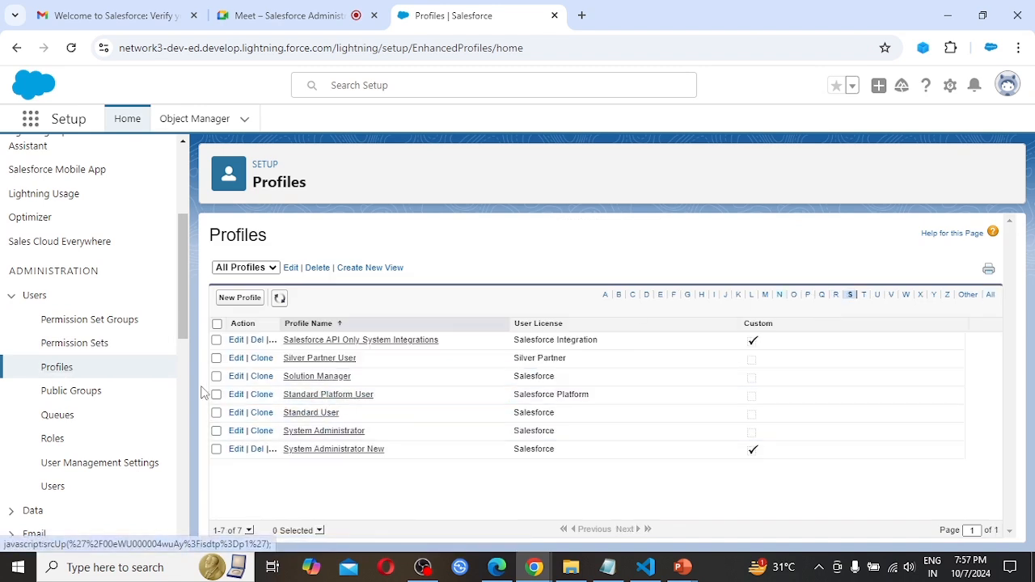
Clone the Standard Platform User profile and save the copy as "Standard Platform User New".
left_click(266, 397)
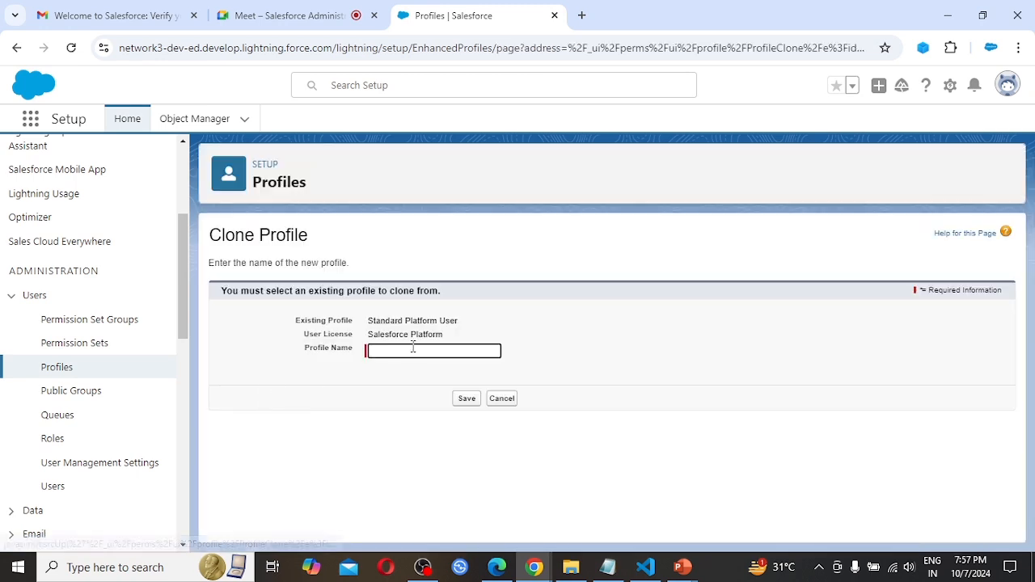
left_click(390, 353)
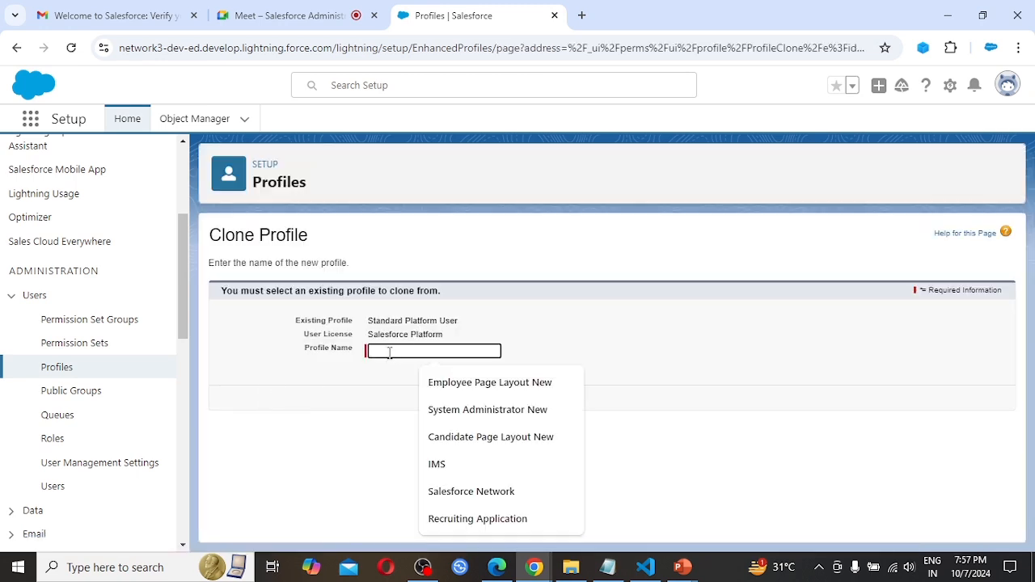
type("Standard")
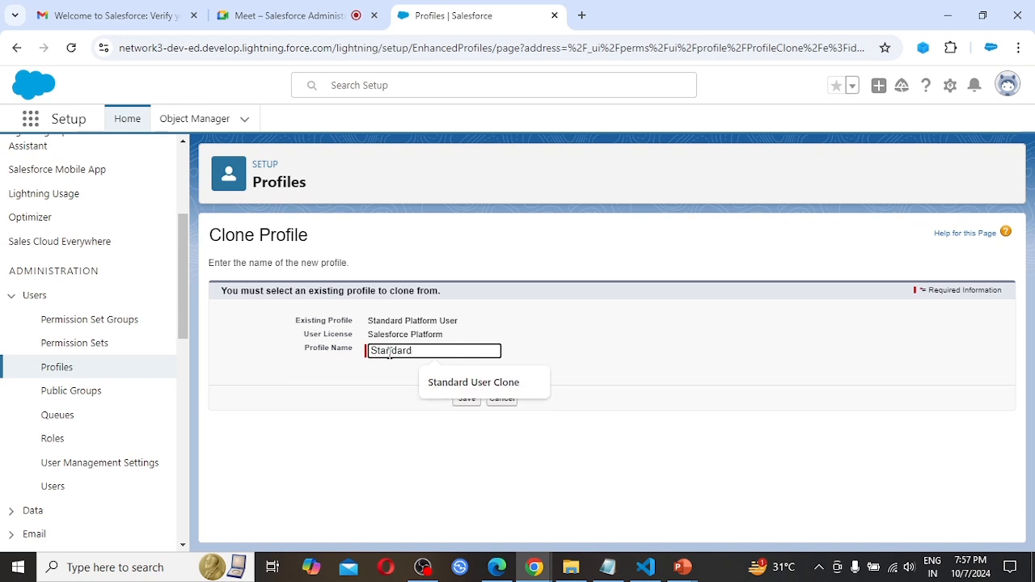
type("Pl")
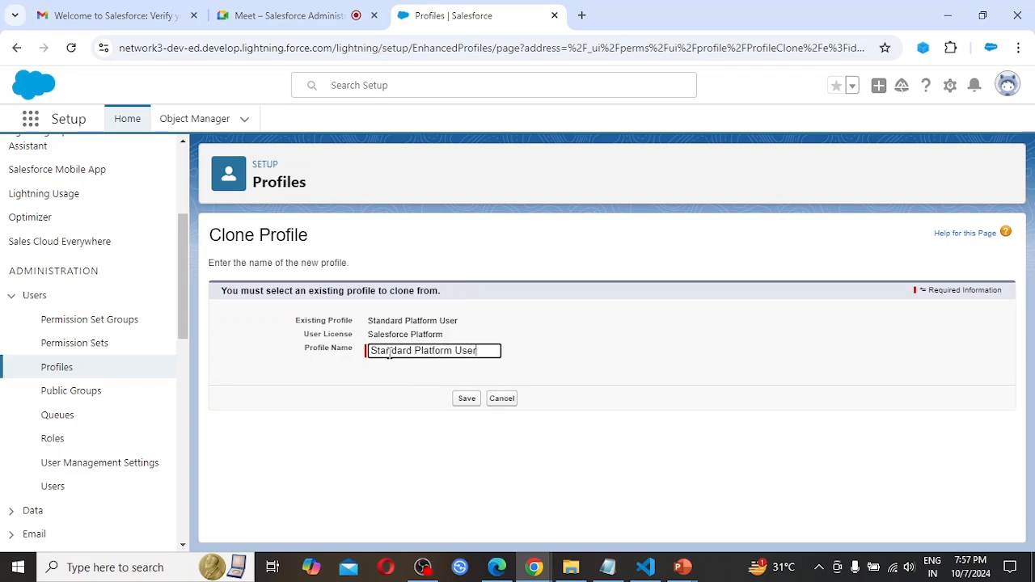
type("atform User New")
left_click(468, 404)
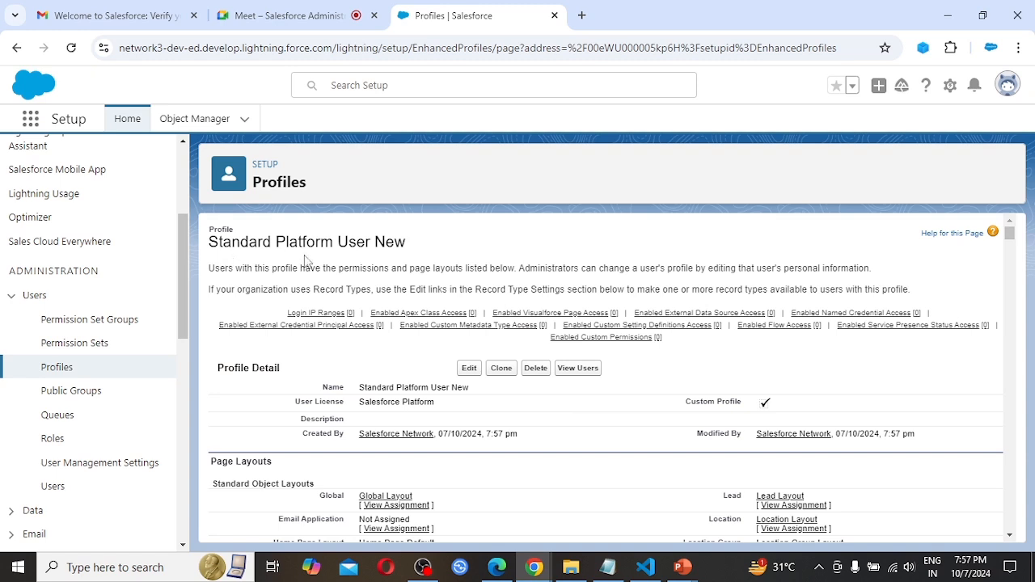
Grant the Standard Platform User New profile Read, Create, Edit and Delete access to Candidates, and save the profile.
left_click(469, 369)
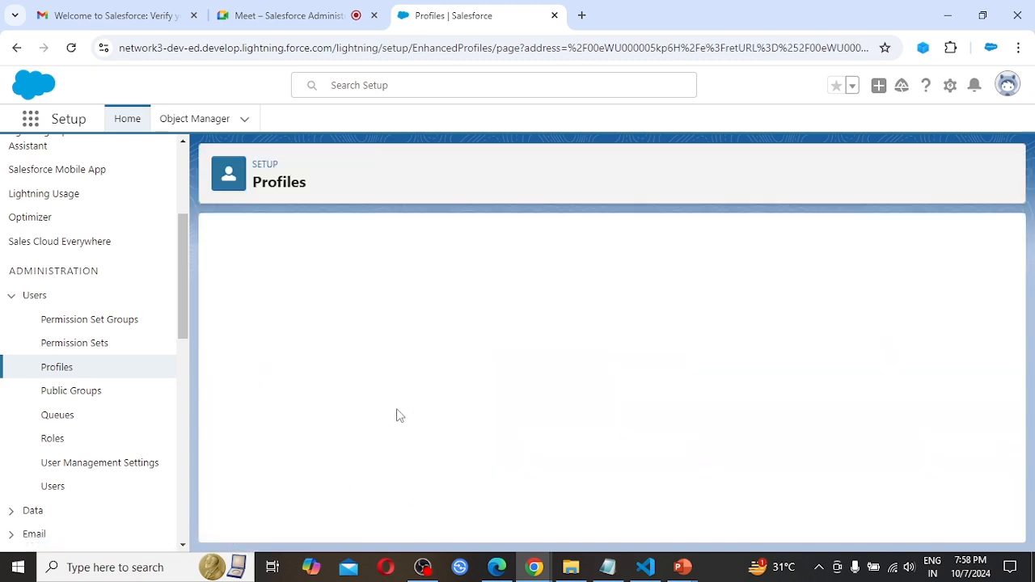
scroll(583, 415, "down", 15)
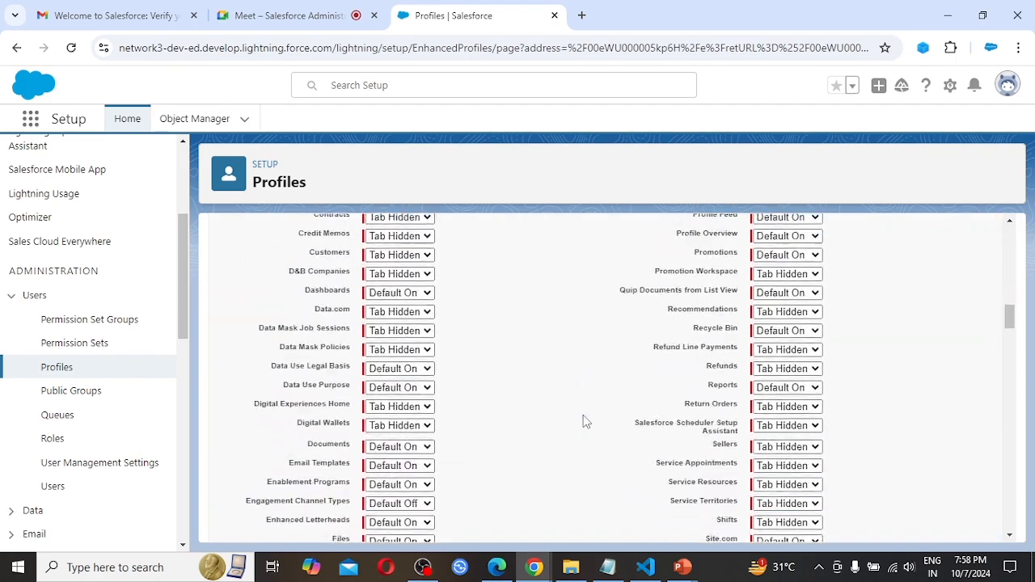
scroll(585, 420, "down", 10)
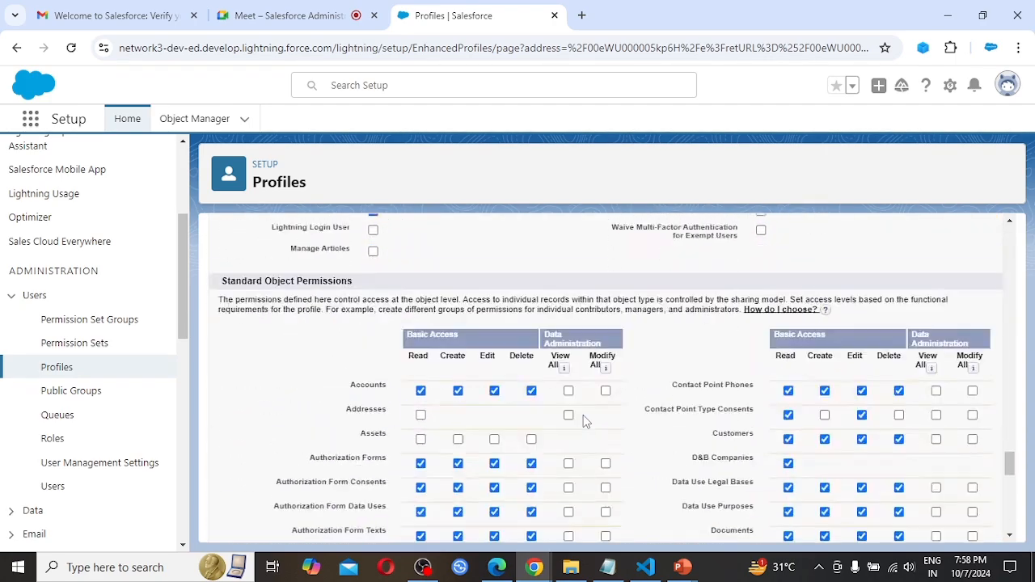
scroll(585, 421, "down", 10)
scroll(584, 421, "up", 1)
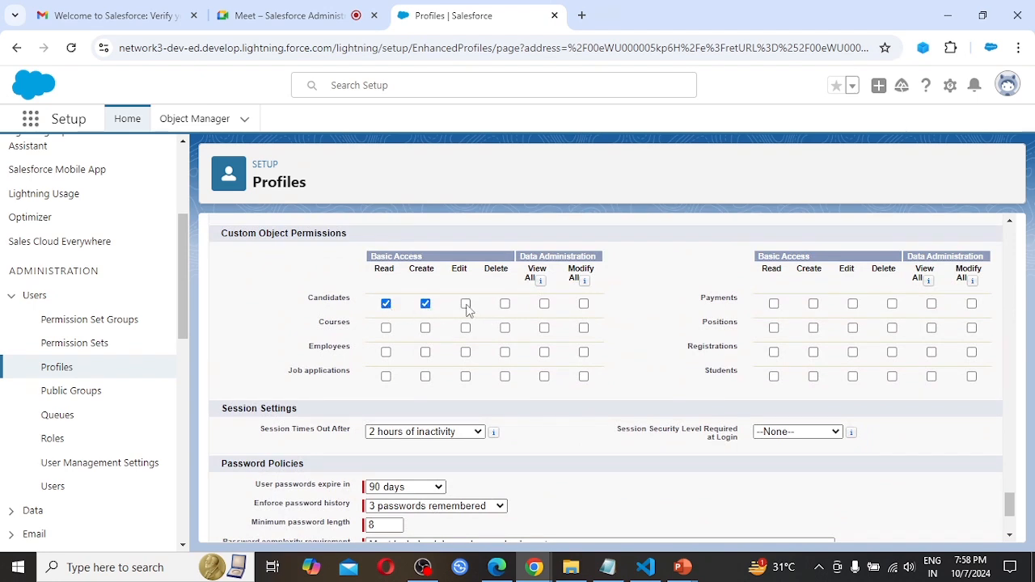
left_click(505, 305)
scroll(566, 449, "down", 3)
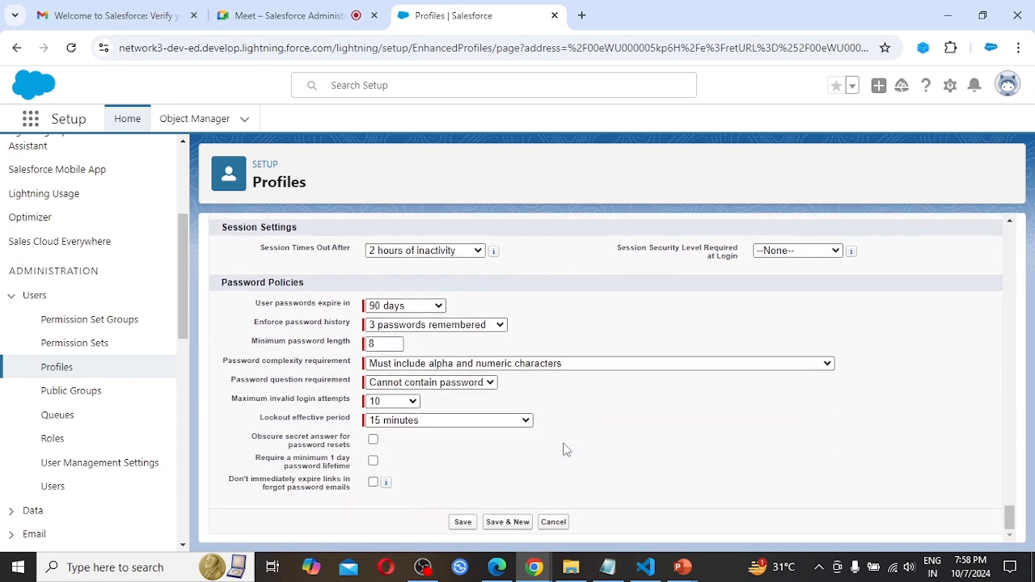
left_click(463, 522)
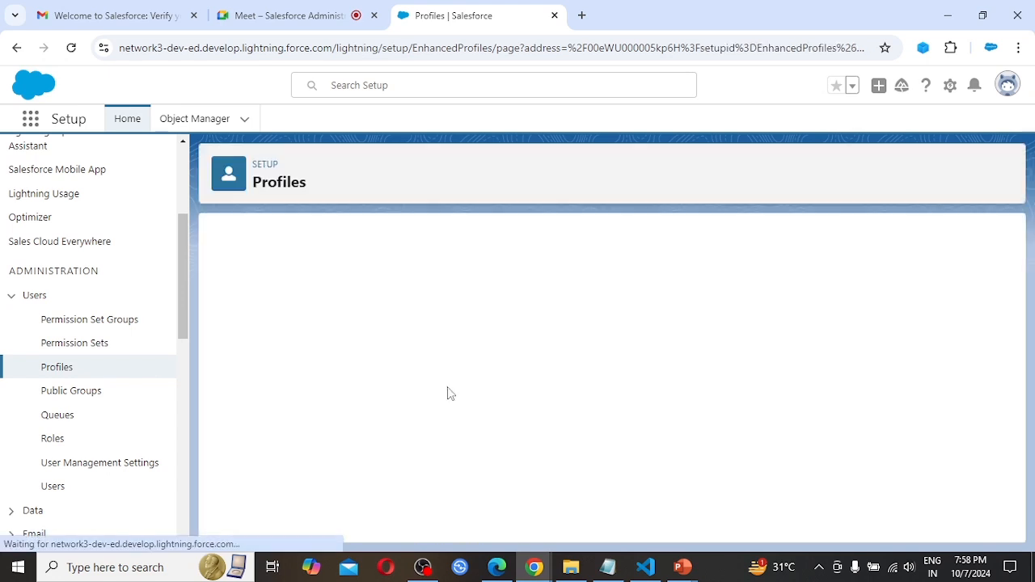
Open the Users list in a separate browser tab and set User B's profile to Standard Platform User New, saving the change.
middle_click(53, 486)
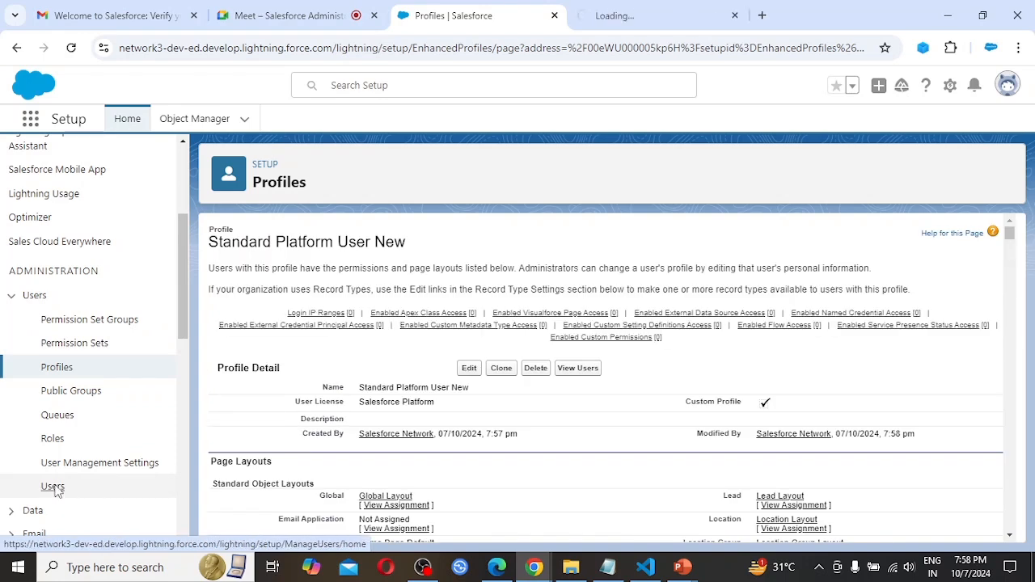
left_click(648, 16)
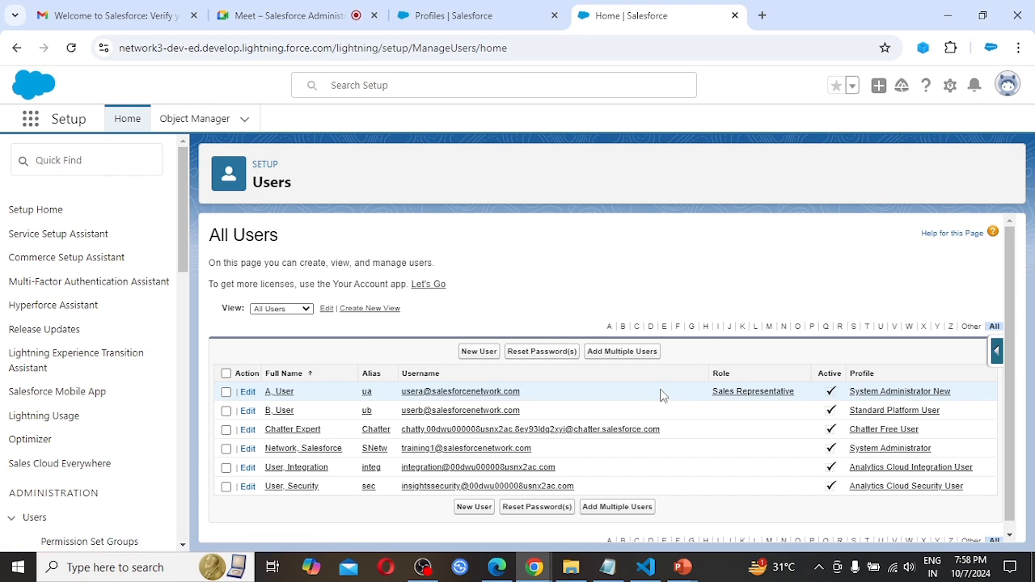
left_click(247, 411)
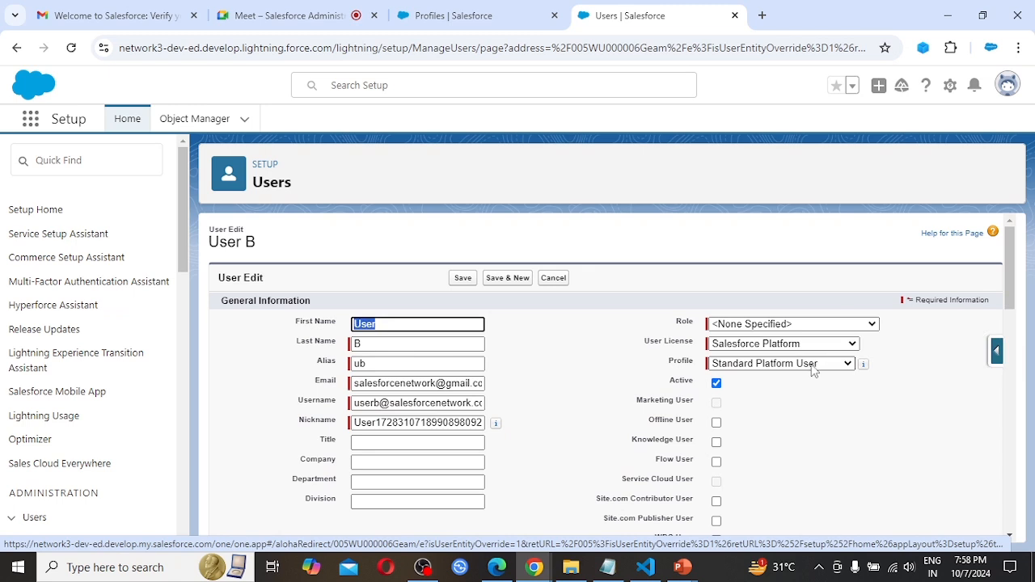
left_click(823, 367)
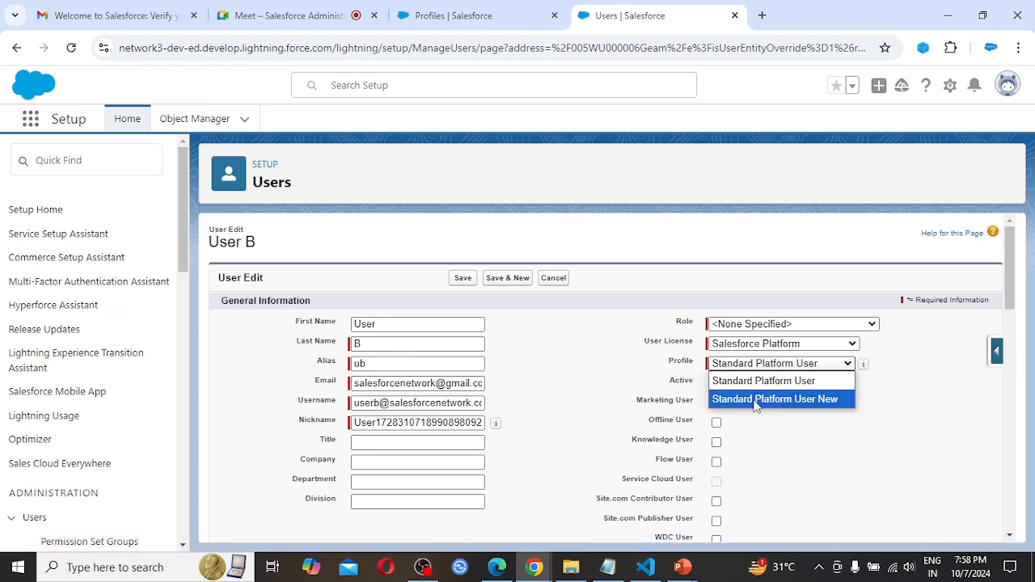
left_click(801, 399)
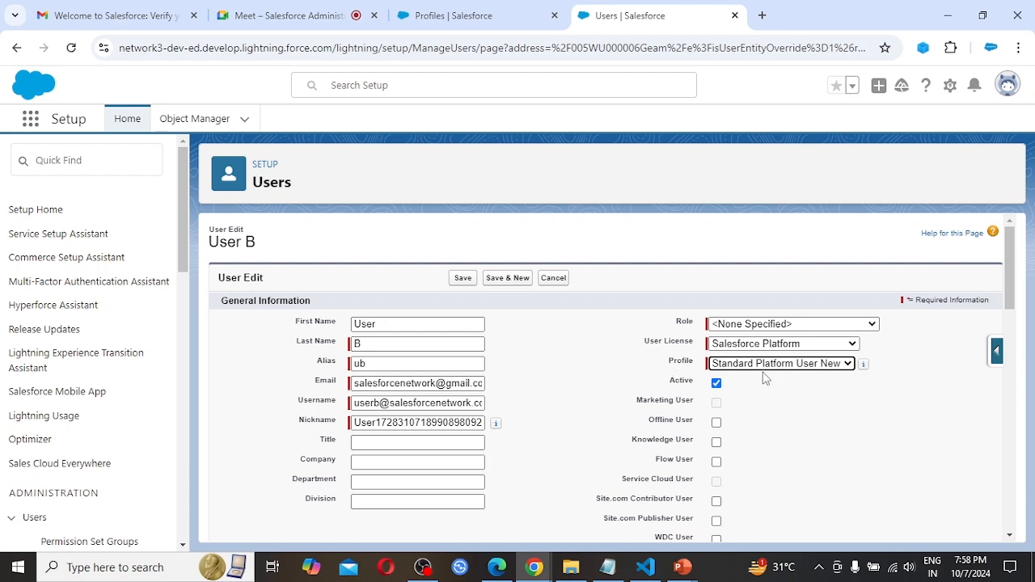
left_click(461, 282)
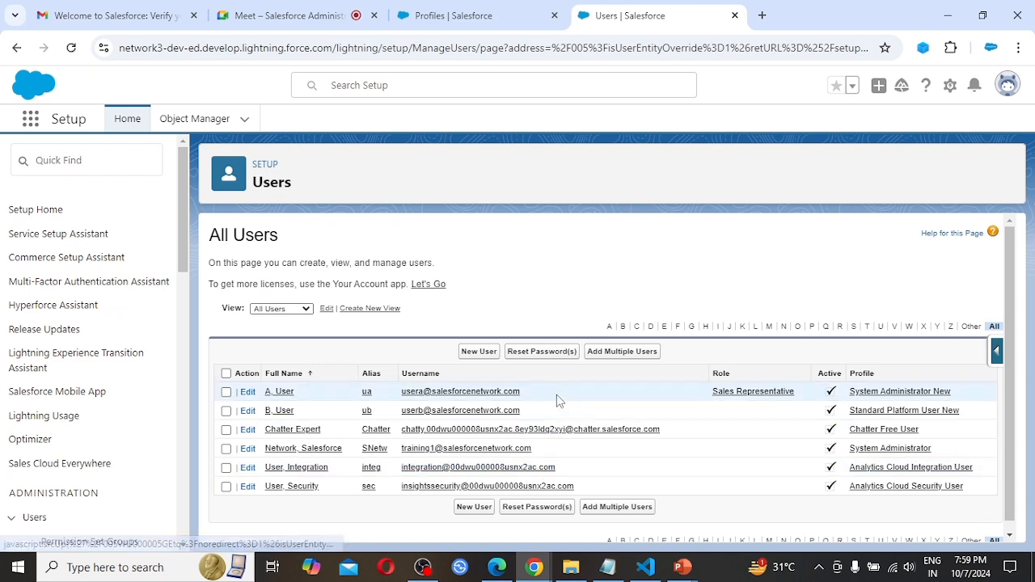
Switch to Microsoft Edge to check which user is logged in there, and return to the Chrome window with the Users list.
left_click(496, 569)
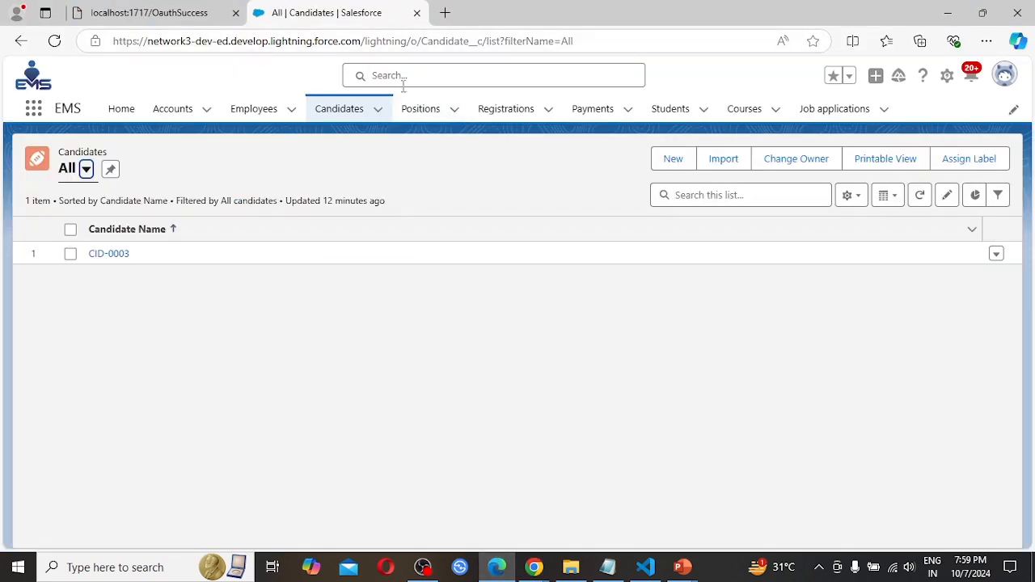
left_click(1005, 74)
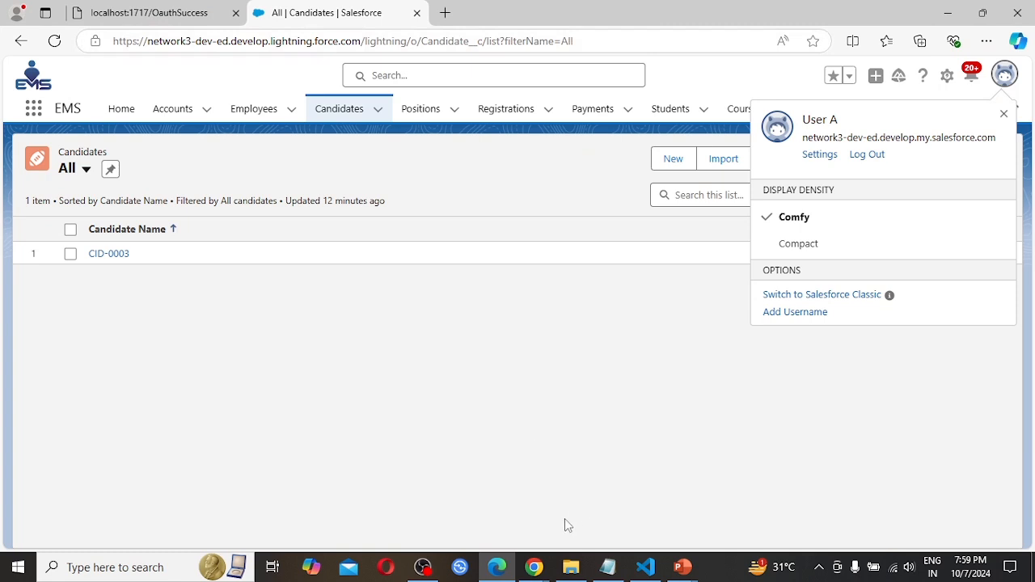
left_click(534, 566)
left_click(476, 508)
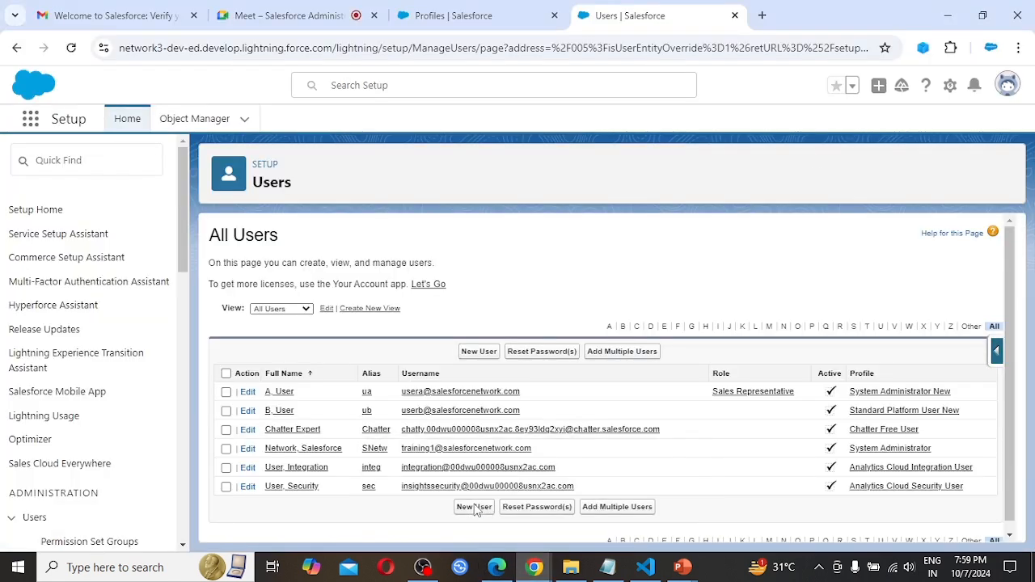
Open a new Incognito window and load the login.salesforce.com sign-in page.
left_click(1018, 48)
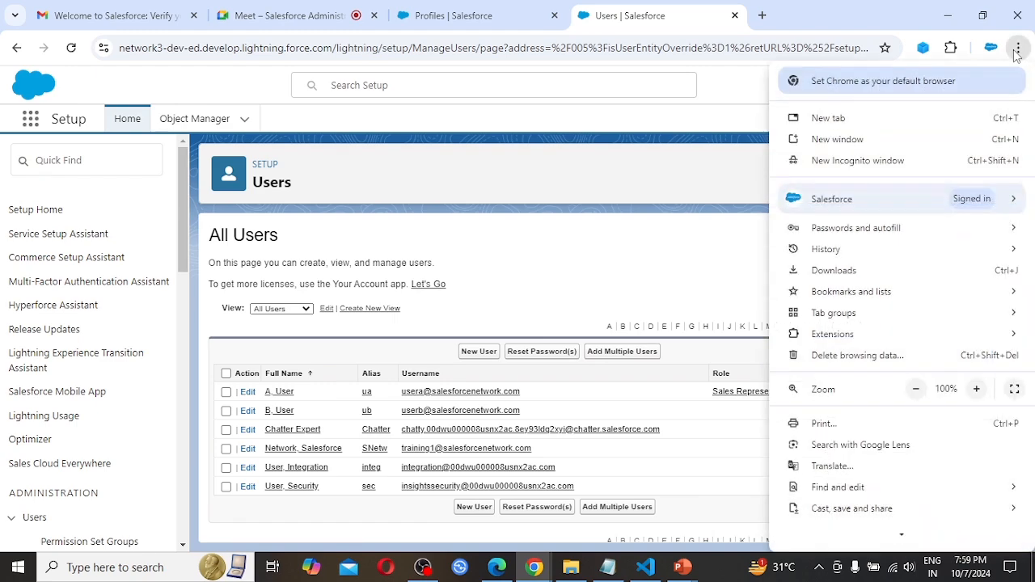
left_click(884, 161)
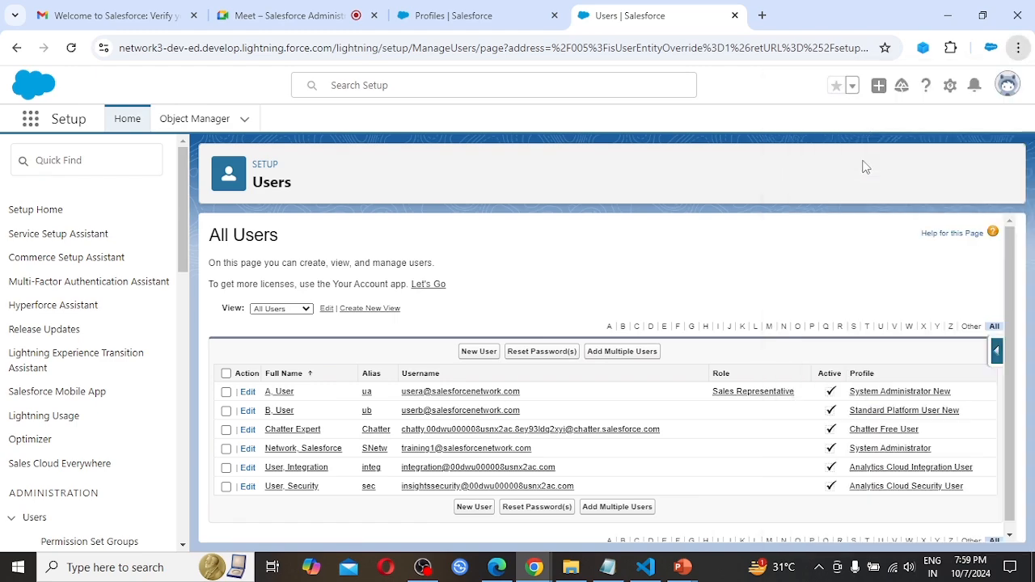
type("lo")
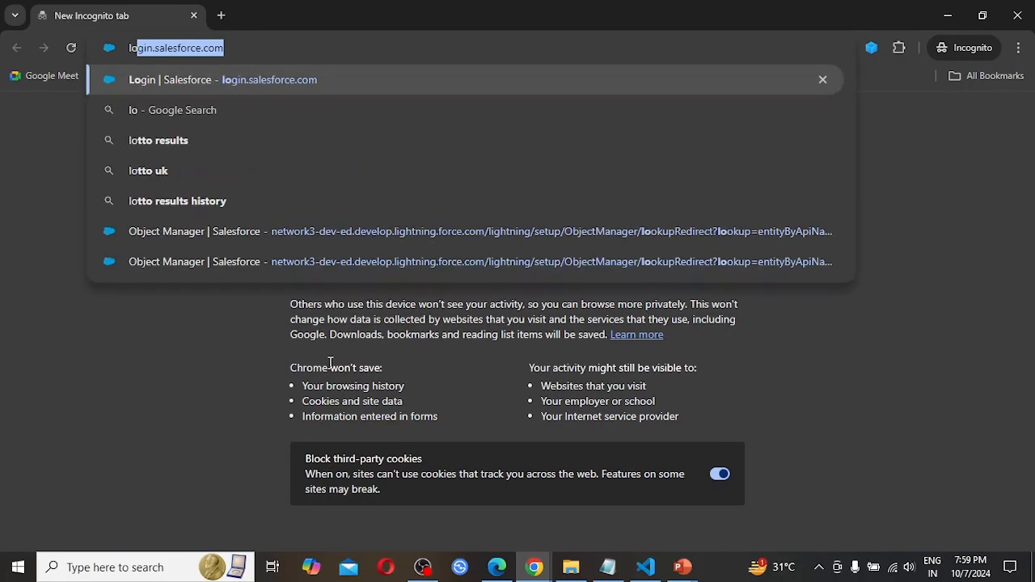
key("Return")
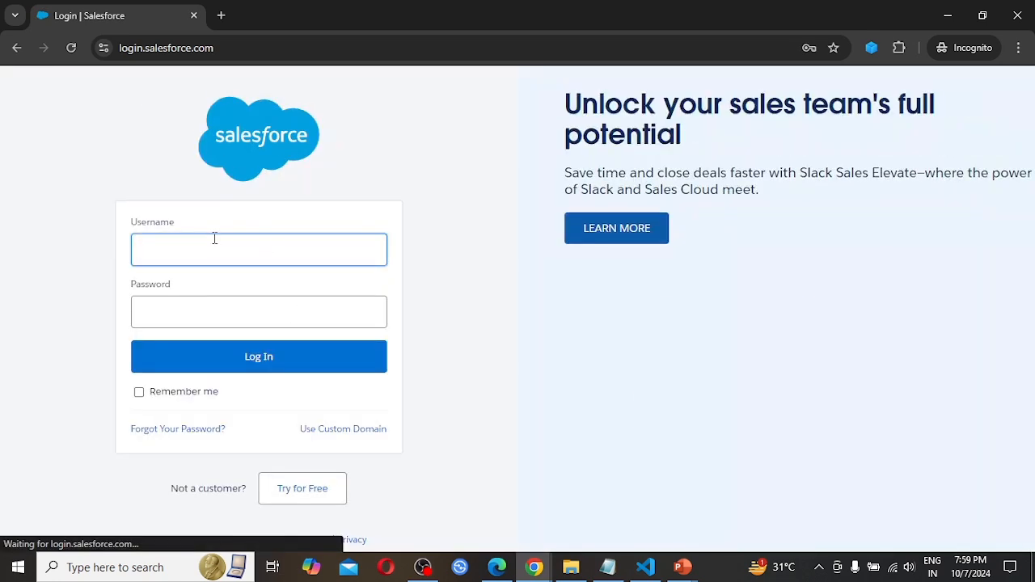
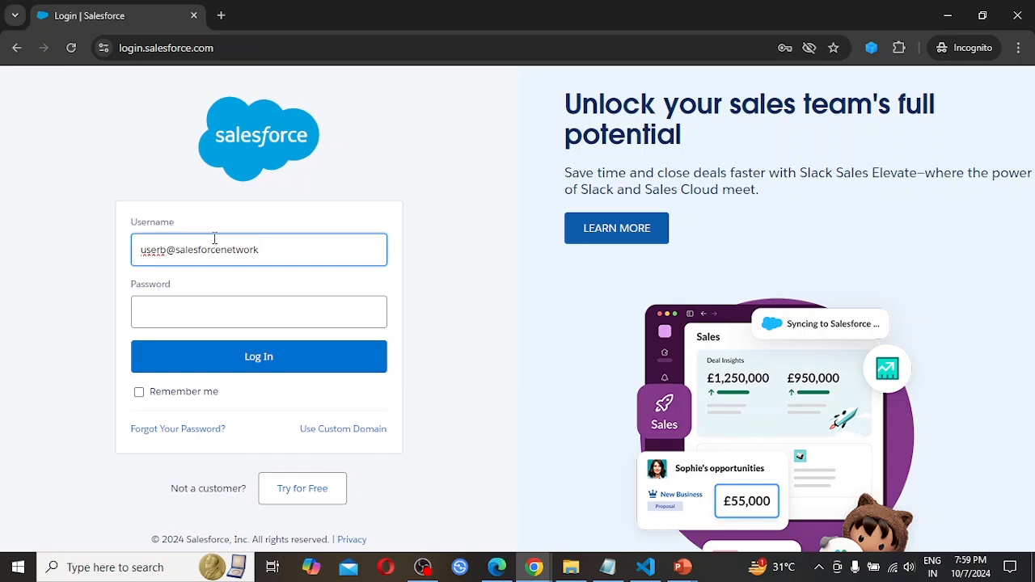
Log in to Salesforce as User B, entering that account's username and password.
key("Tab")
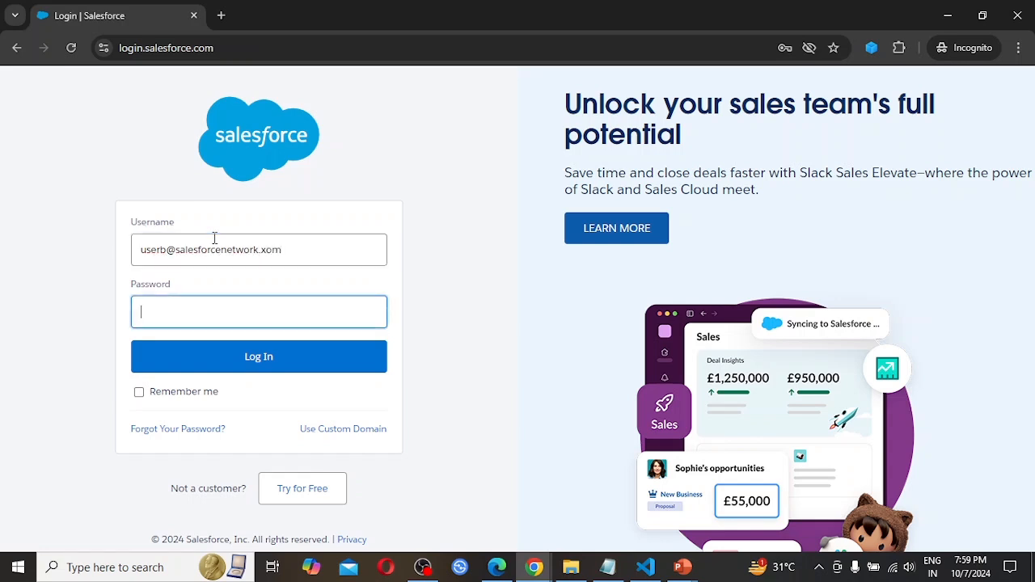
left_click(271, 242)
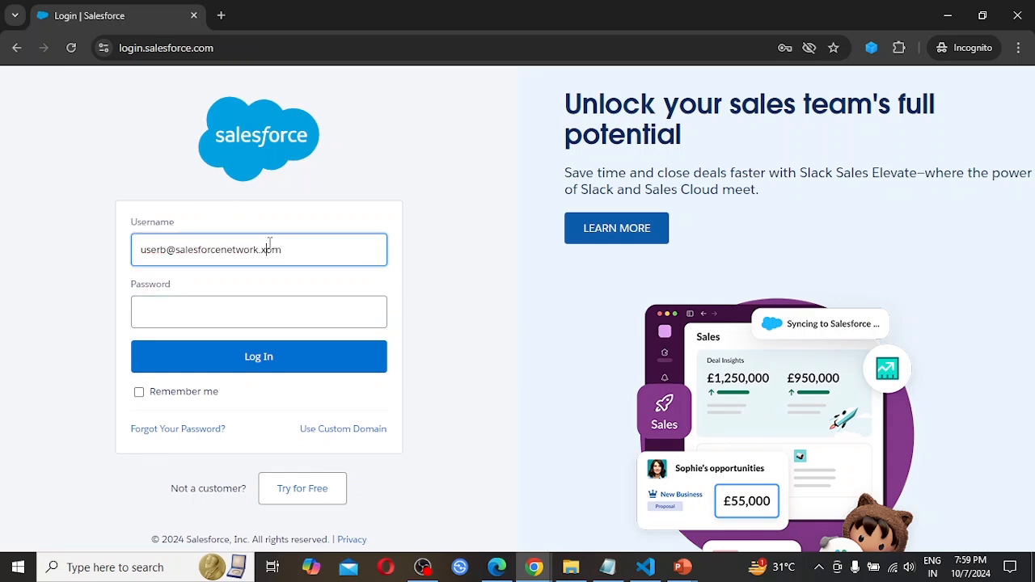
key("BackSpace")
type("c")
key("Tab")
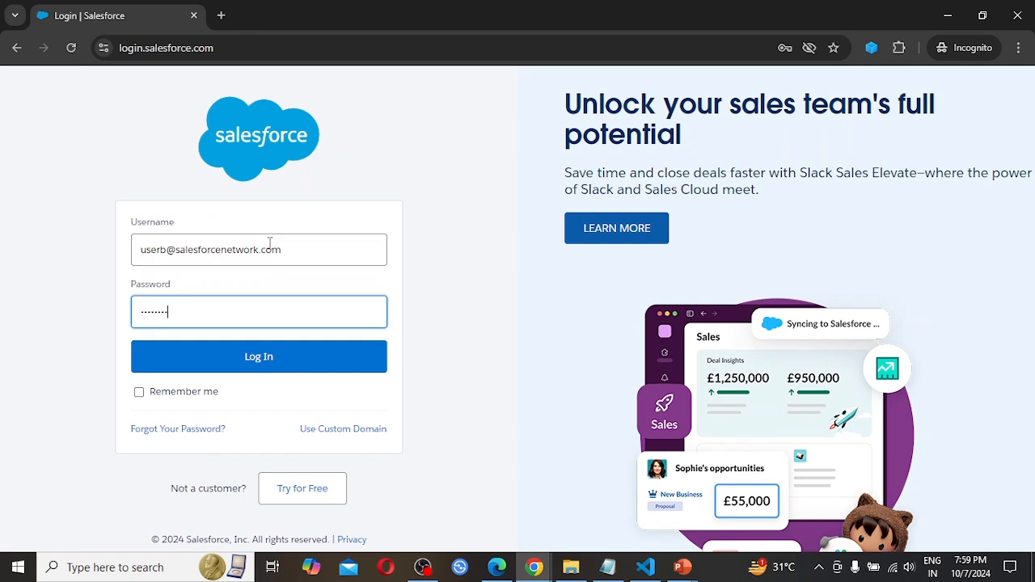
left_click(274, 369)
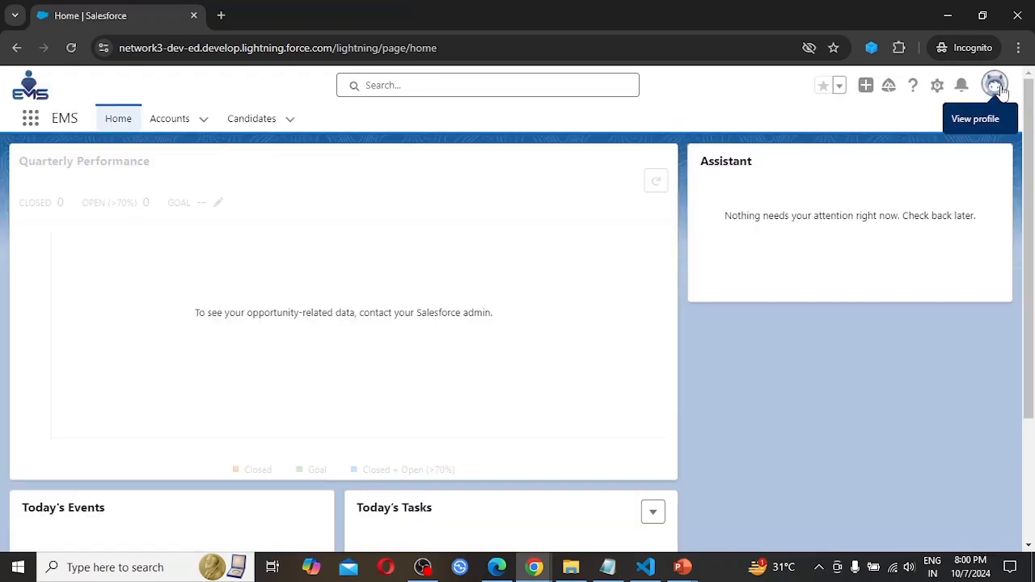
Check which user is logged in, and display the Candidates in the All list view.
left_click(998, 88)
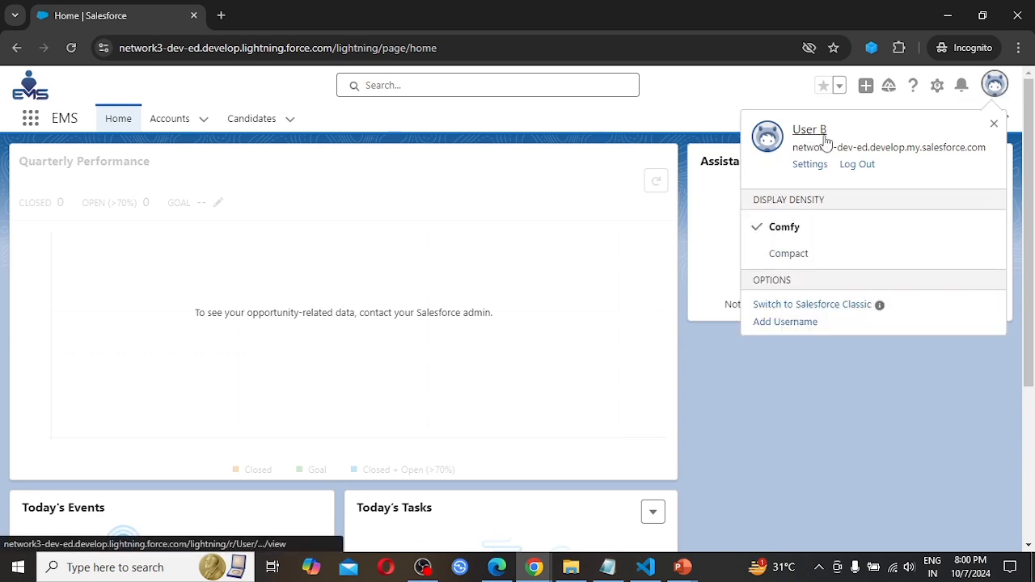
left_click(253, 119)
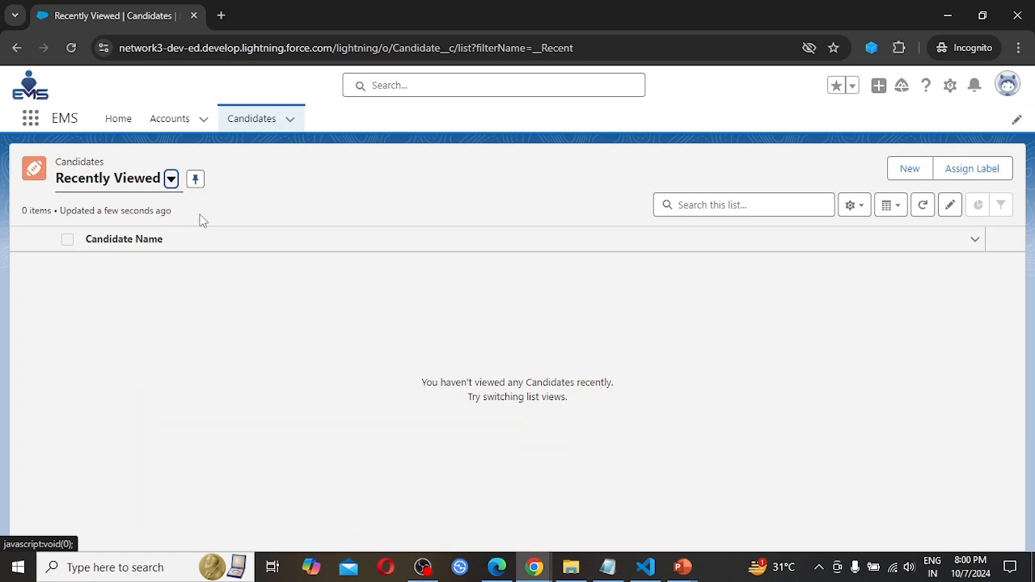
left_click(172, 181)
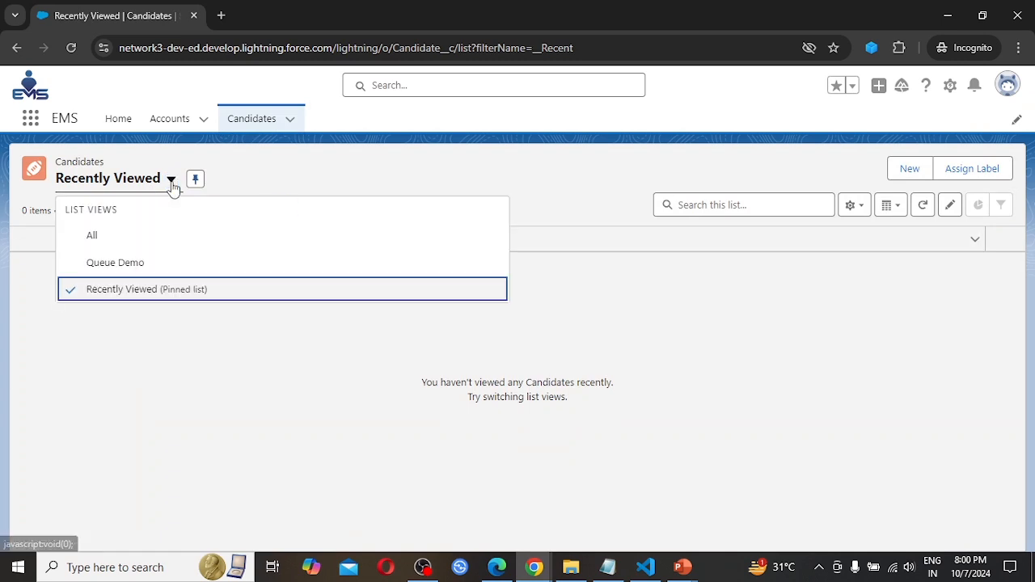
left_click(127, 236)
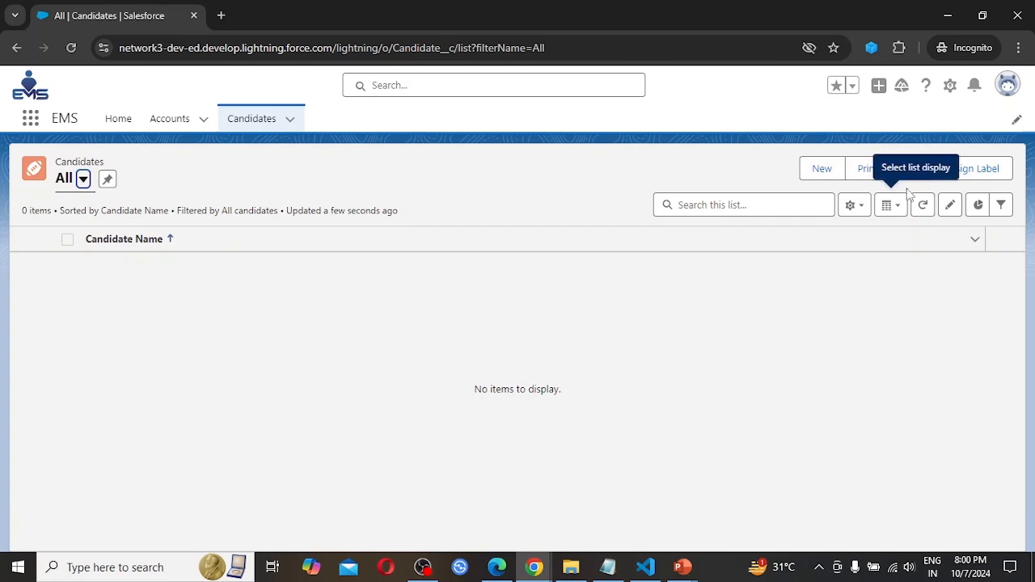
Create and save a new Candidate, filling in the candidate's name, phone number and email, with Mumbai as the address.
left_click(821, 170)
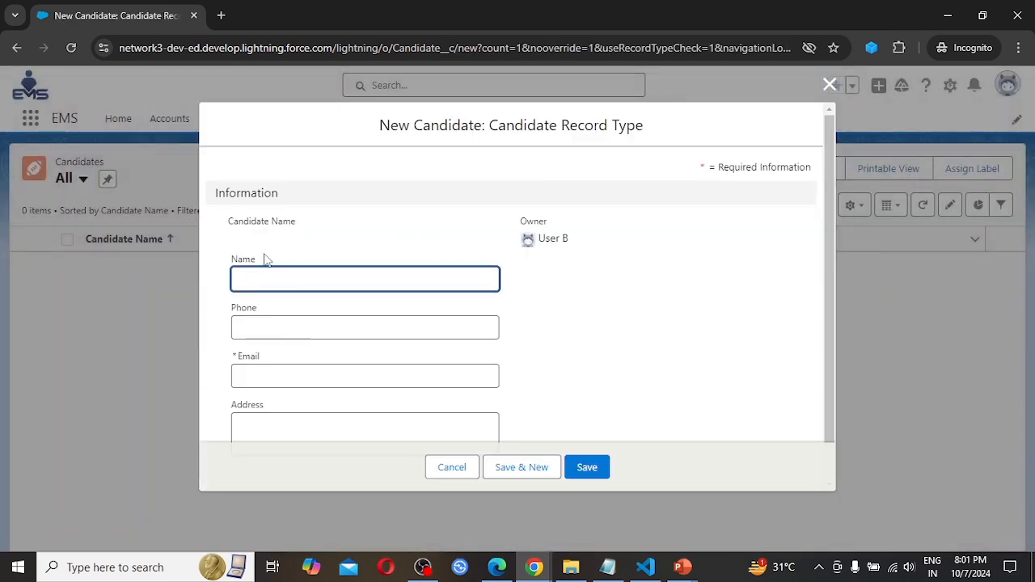
left_click(264, 279)
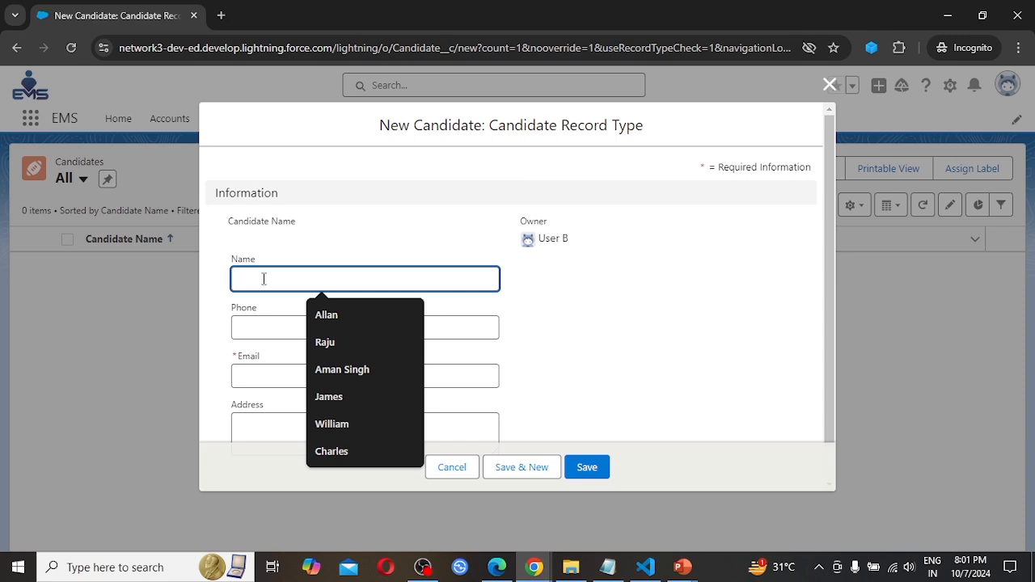
type("Ran")
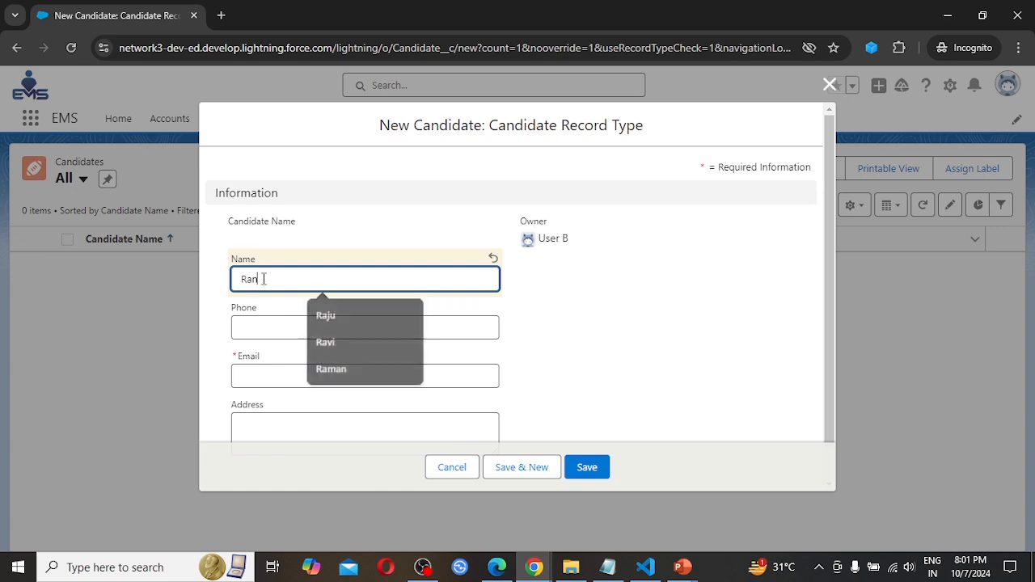
type("i")
key("Tab")
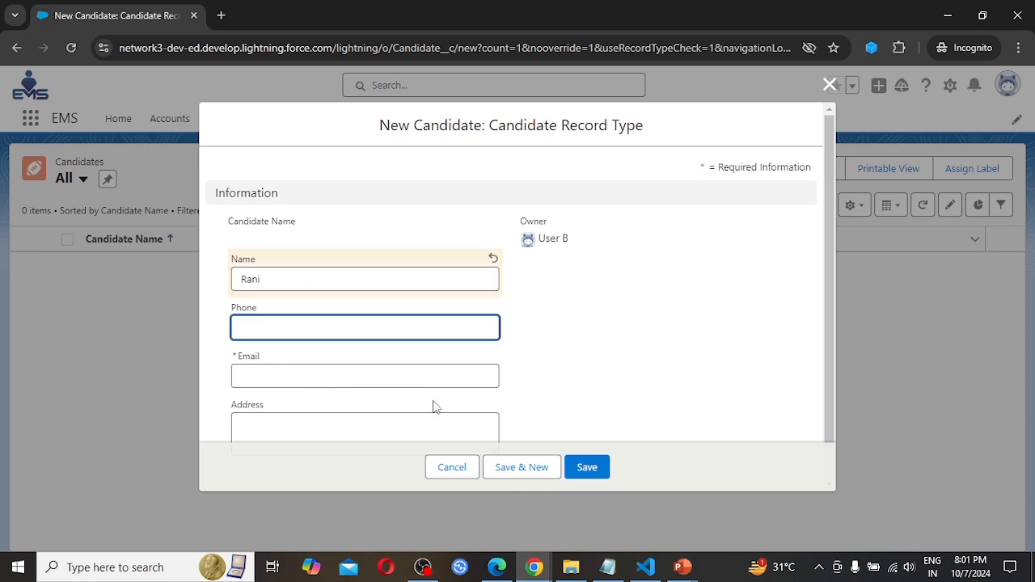
type("7070707070")
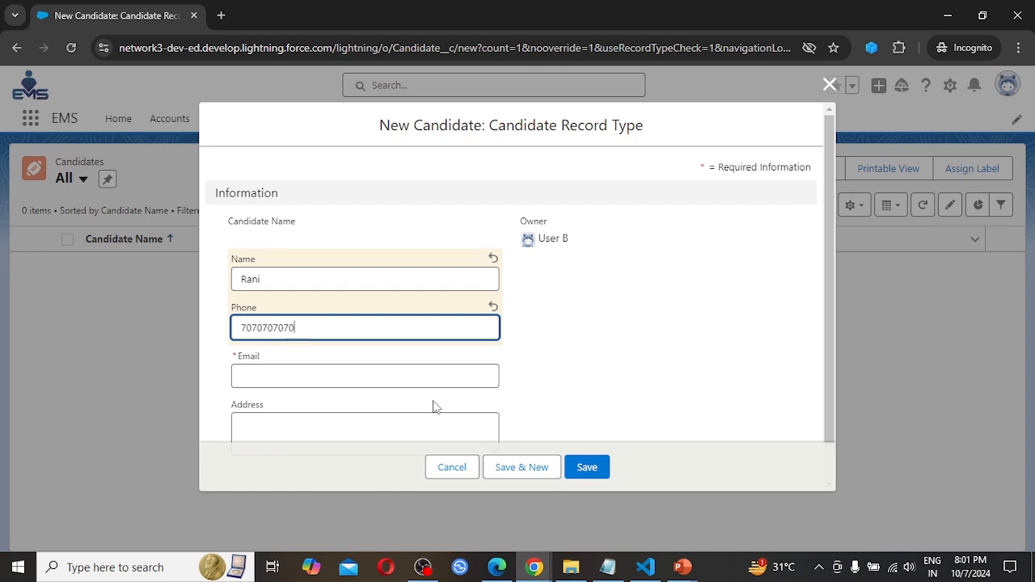
key("Tab")
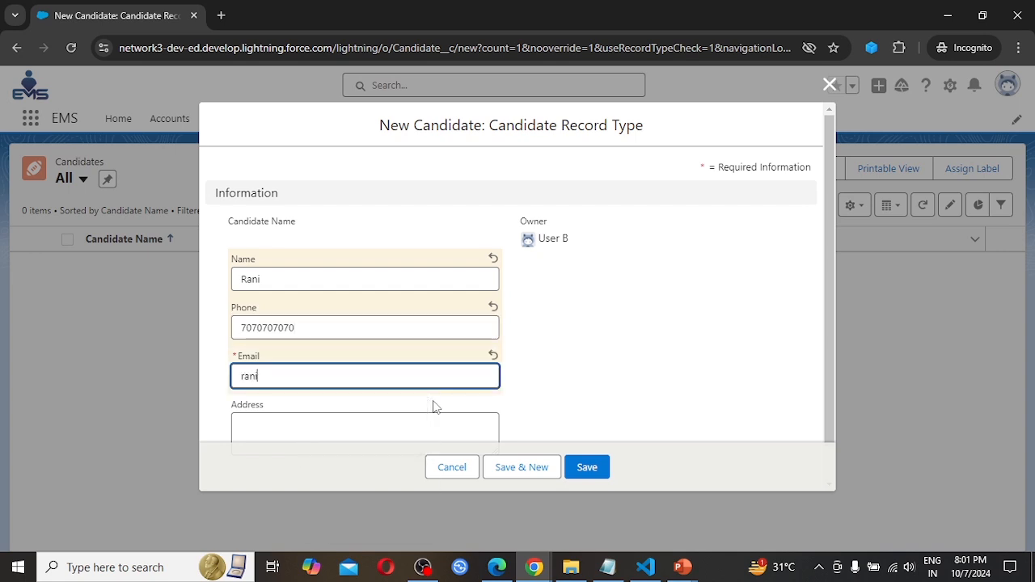
key("Tab")
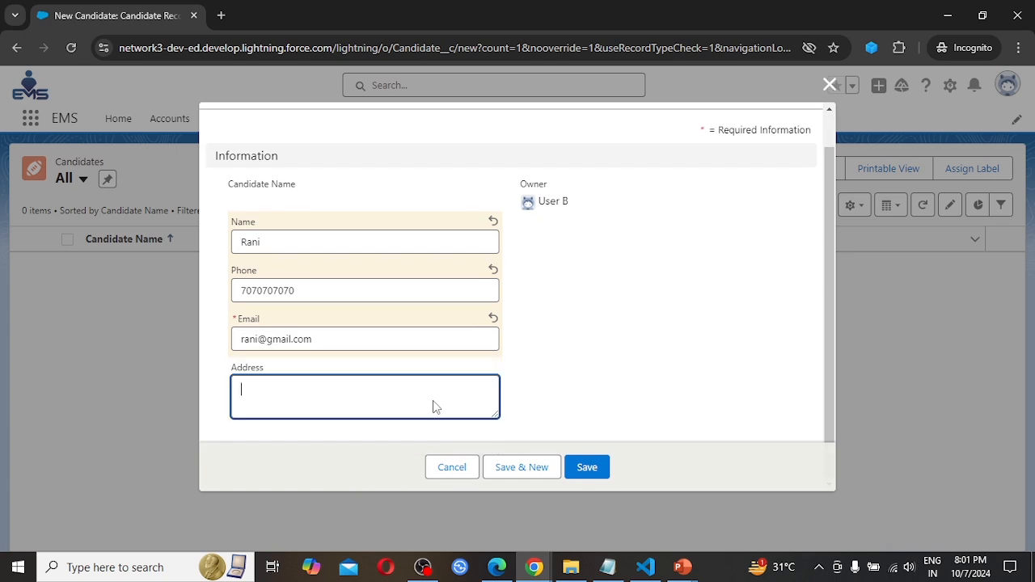
type("Mu")
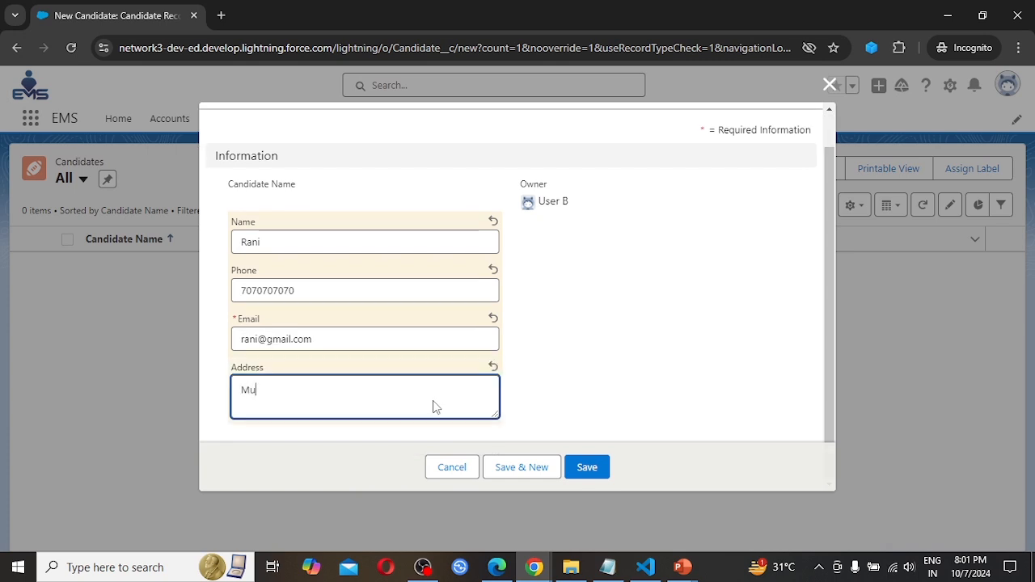
type("mbai")
left_click(587, 468)
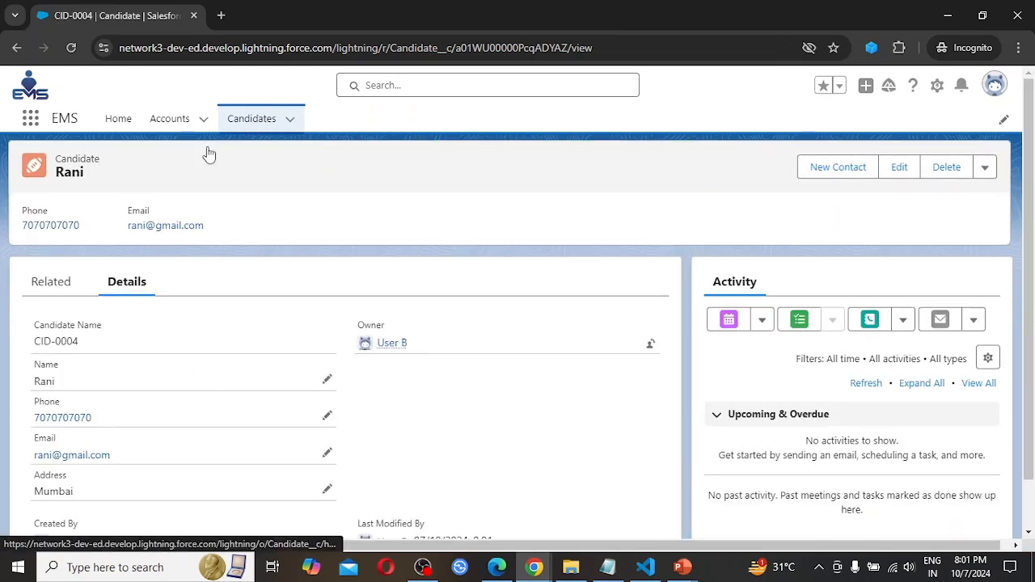
Reopen the new candidate record from the Candidates list and set its address to Punjab, saving the change.
left_click(250, 122)
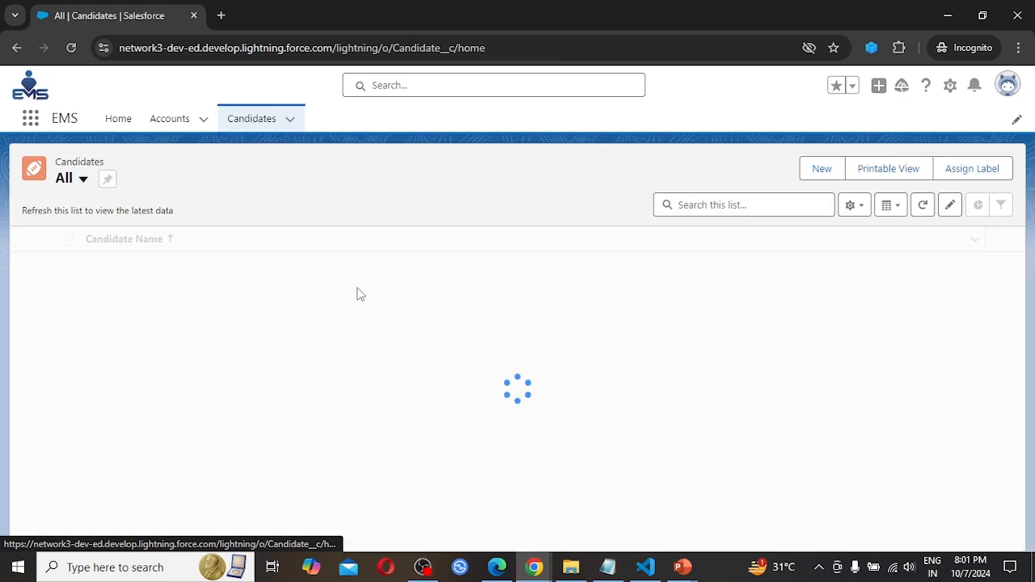
left_click(111, 265)
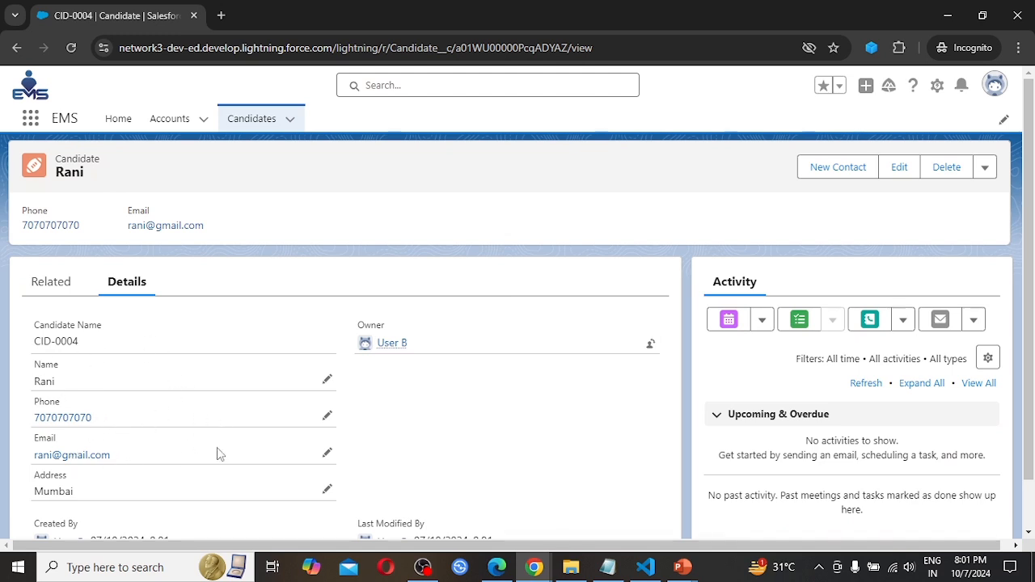
scroll(217, 453, "down", 1)
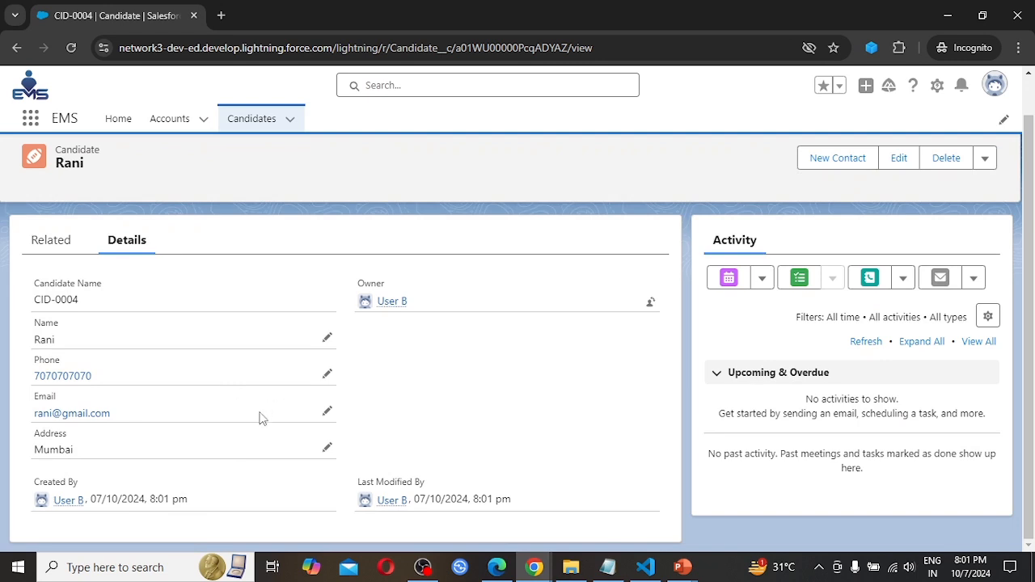
left_click(327, 447)
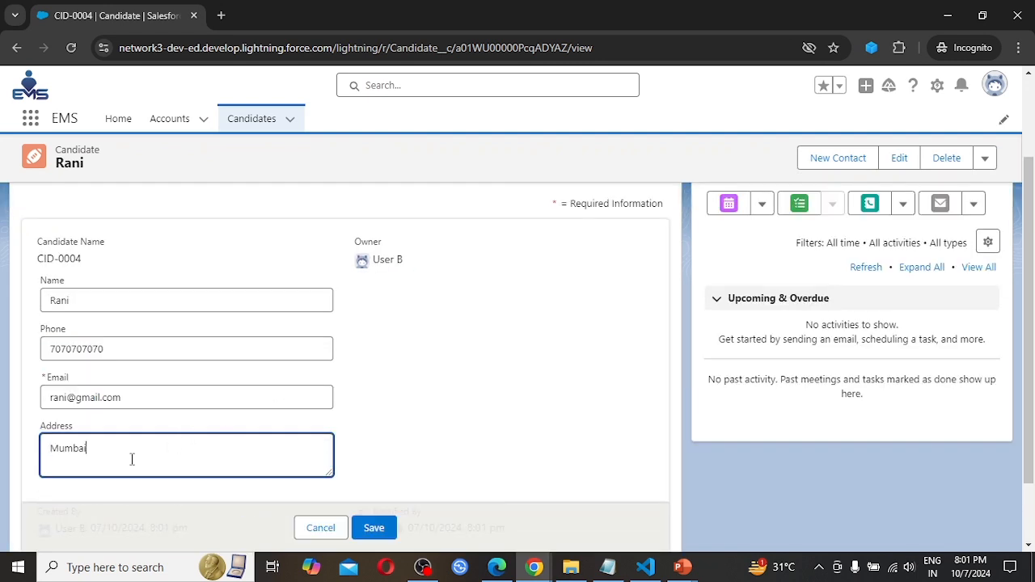
key("BackSpace")
key("BackSpace")
key("BackSpace")
key("BackSpace")
key("BackSpace")
key("BackSpace")
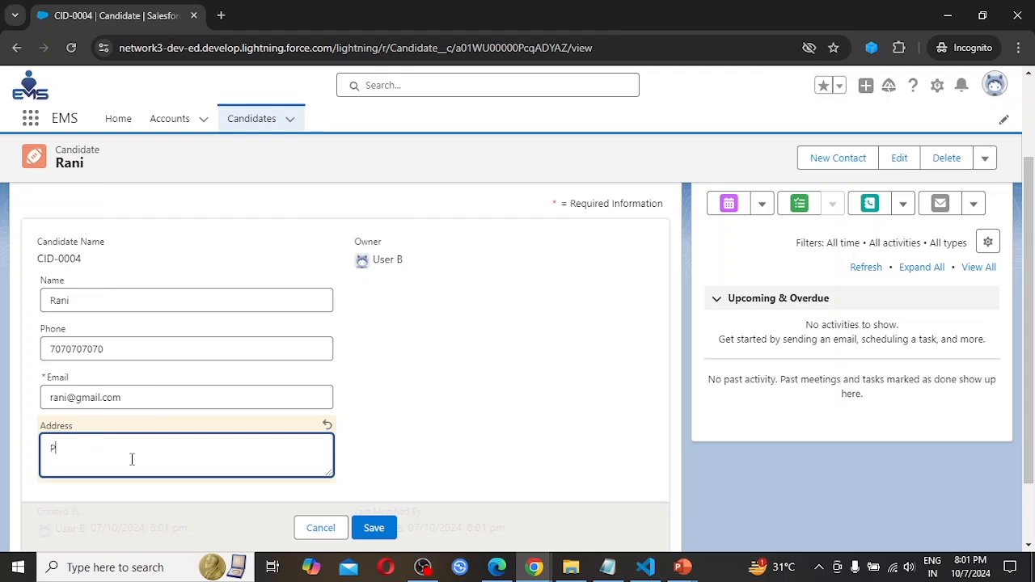
type("Punjab")
left_click(373, 528)
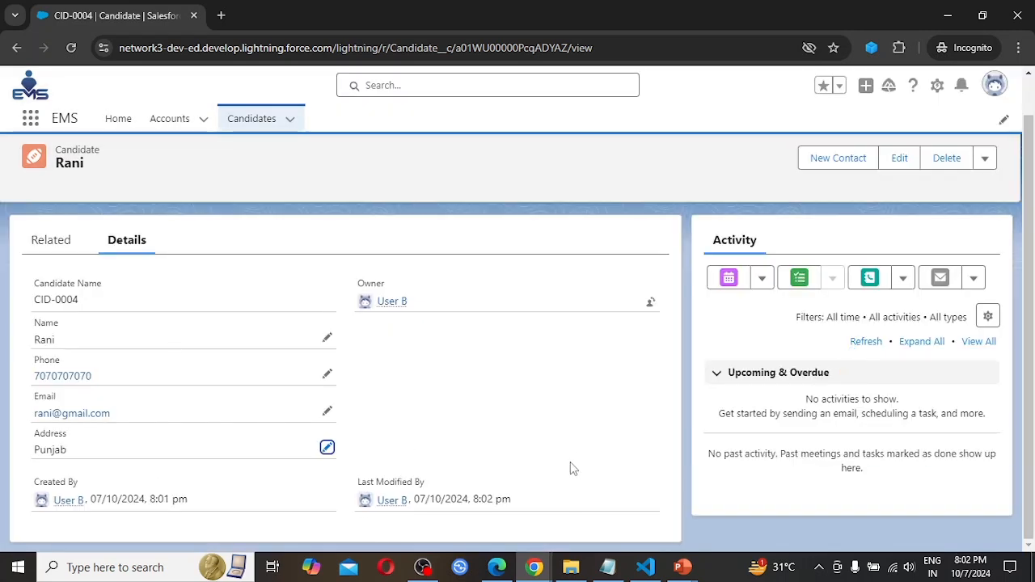
Switch to Microsoft Edge, reload the Candidates list, check the logged-in user, and examine which records the All list view shows.
left_click(497, 567)
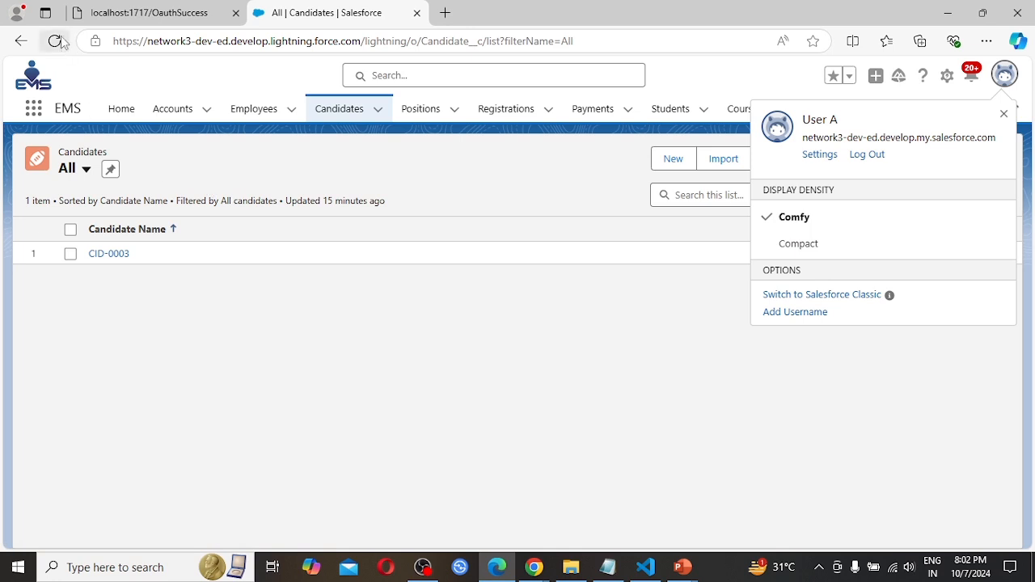
left_click(54, 42)
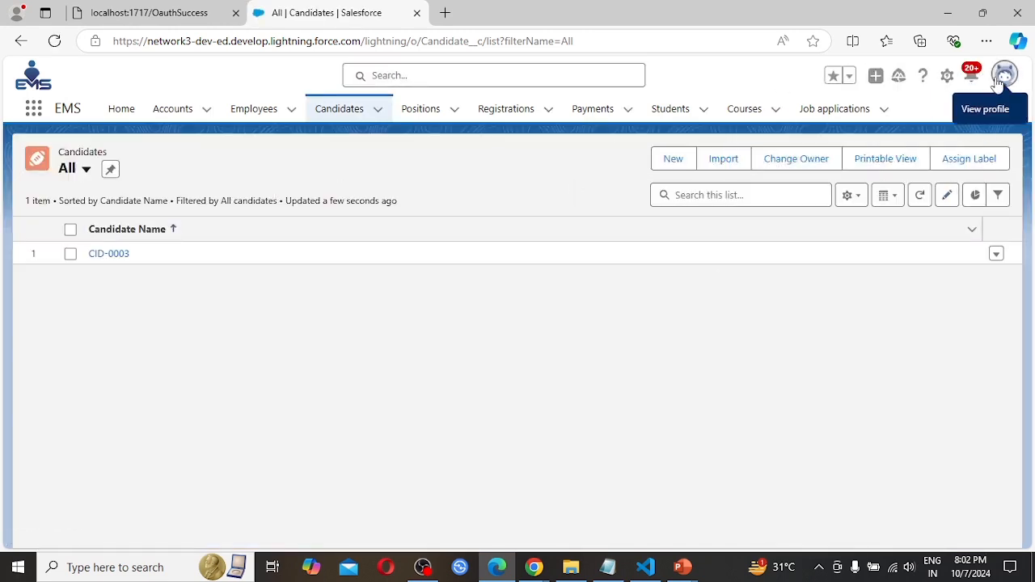
left_click(1004, 75)
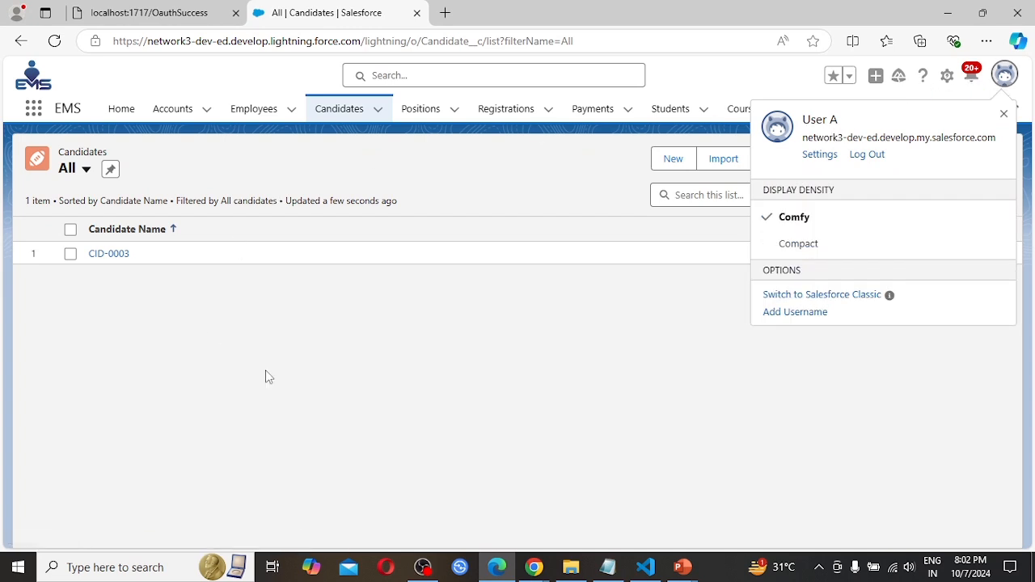
left_click(343, 116)
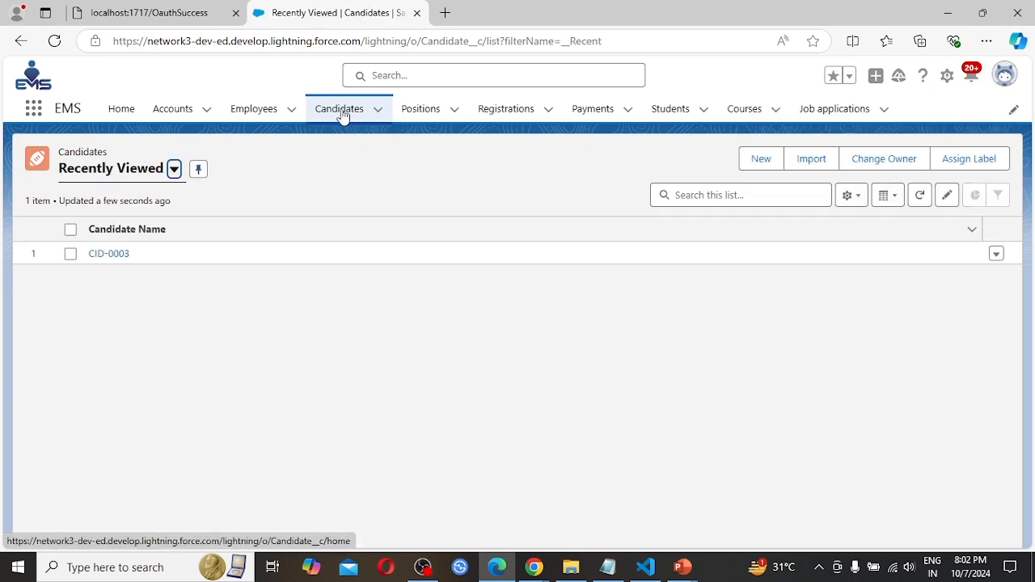
left_click(174, 169)
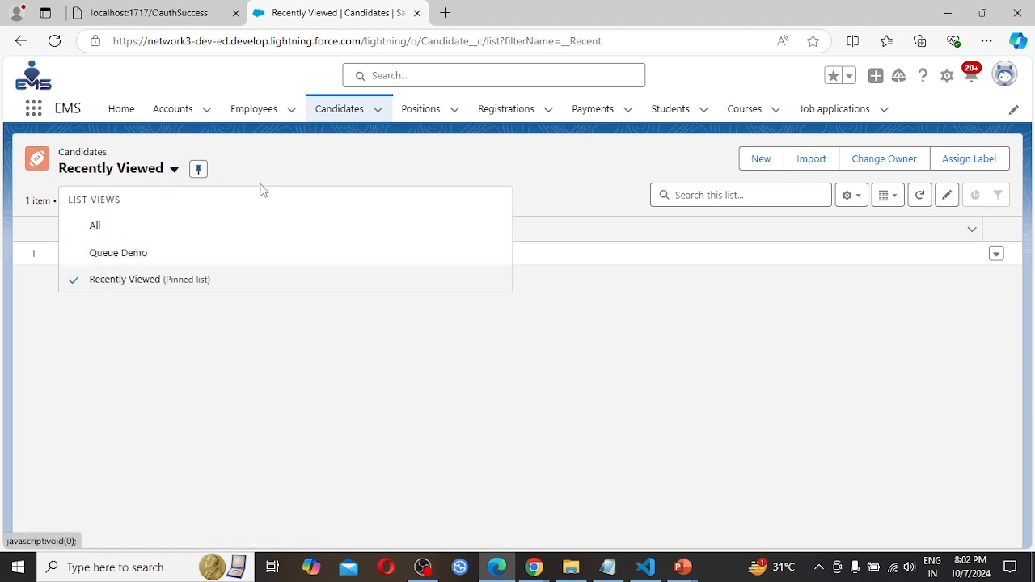
left_click(118, 224)
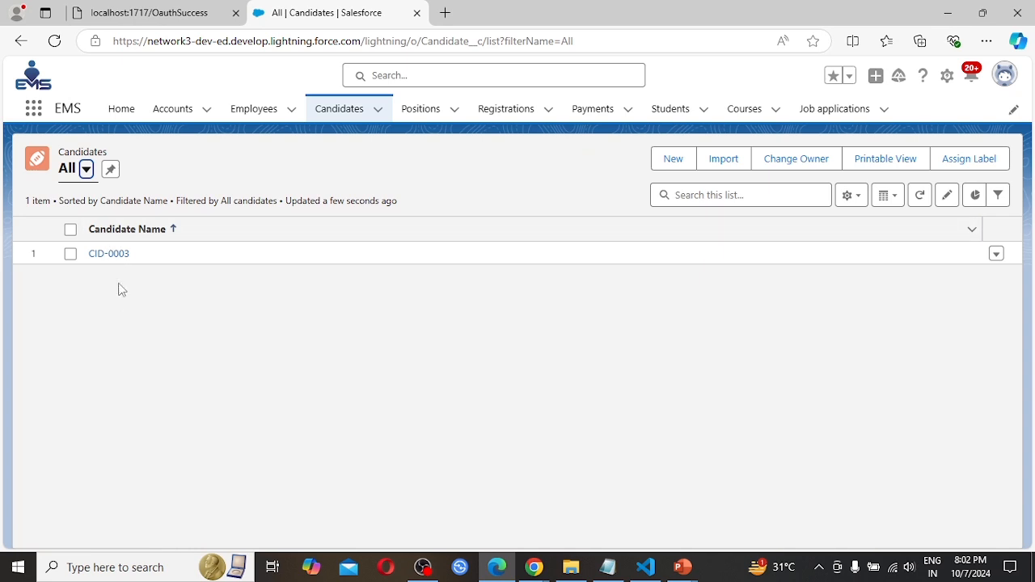
Examine candidate record CID-0003, return to the Candidates list, and check which user is logged in in the Edge window.
left_click(118, 254)
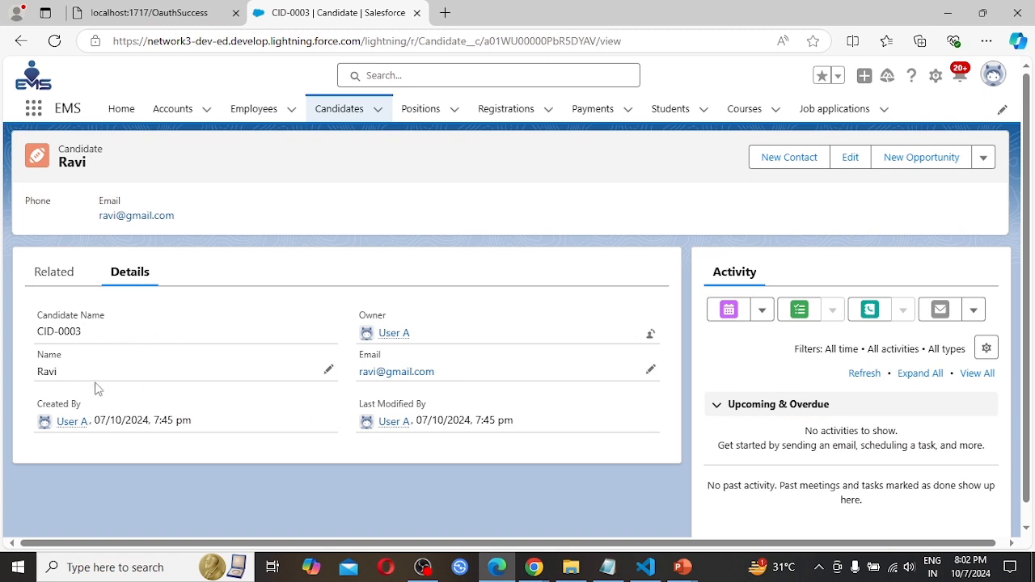
left_click(342, 114)
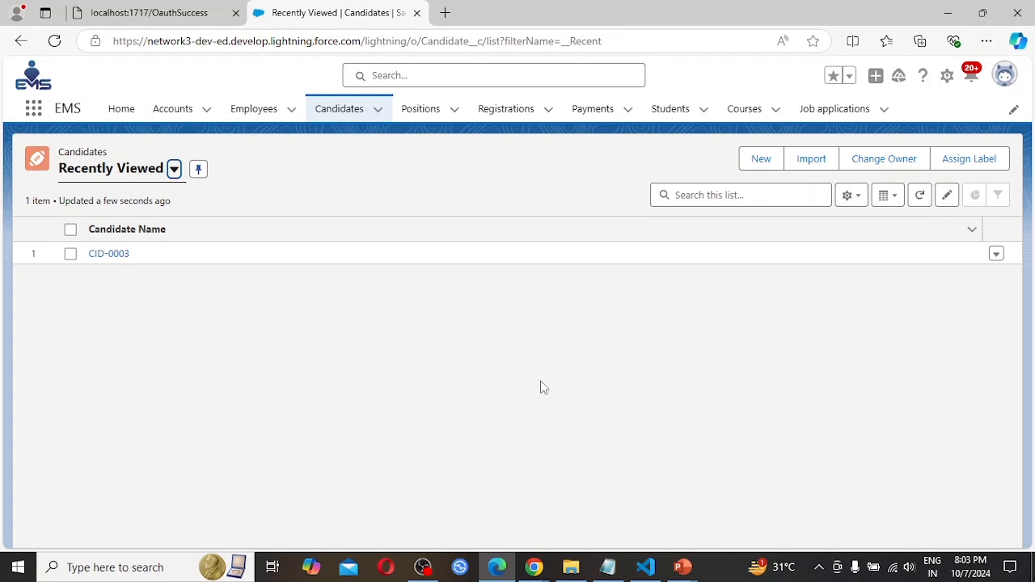
left_click(491, 498)
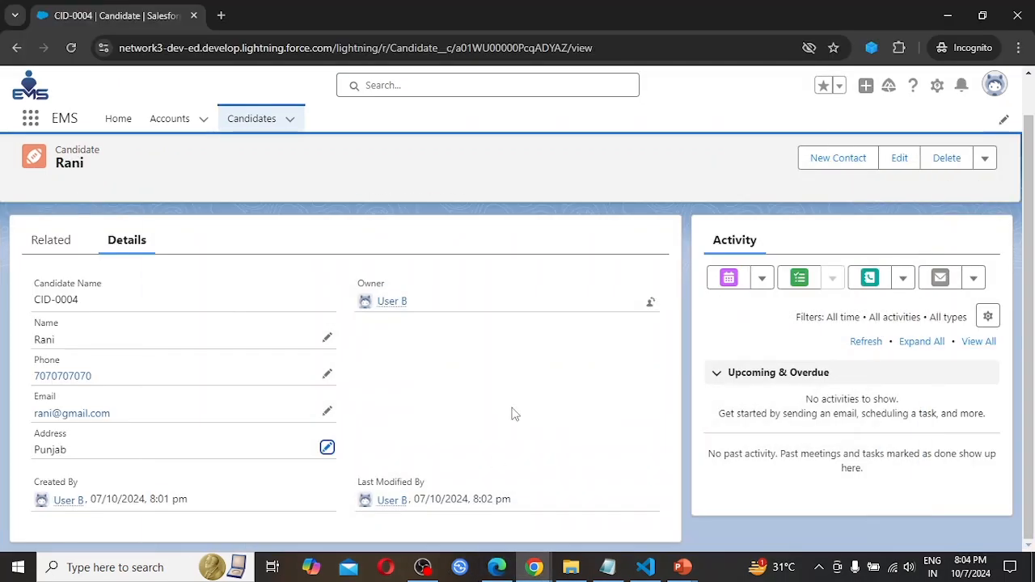
left_click(491, 569)
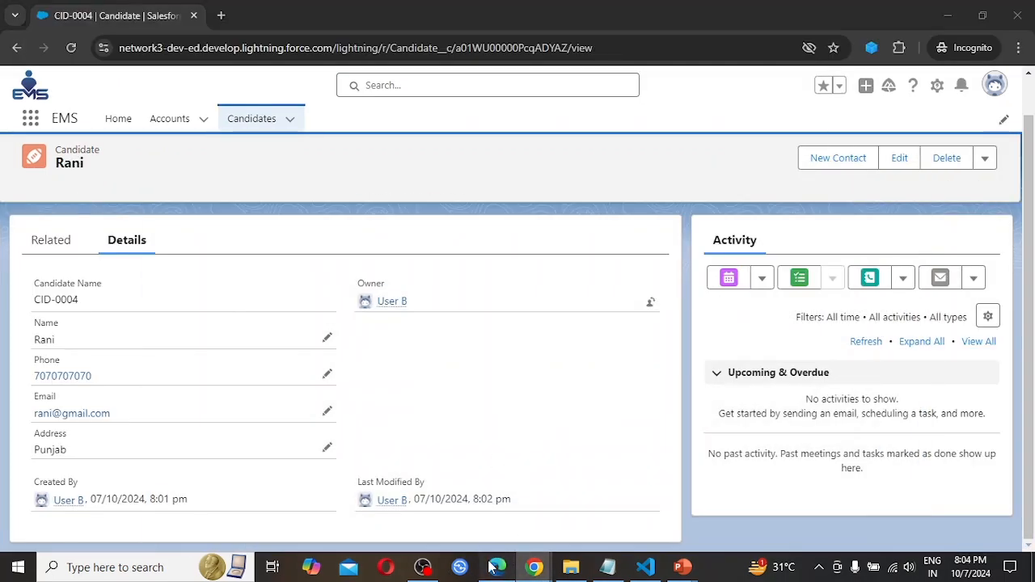
left_click(1005, 77)
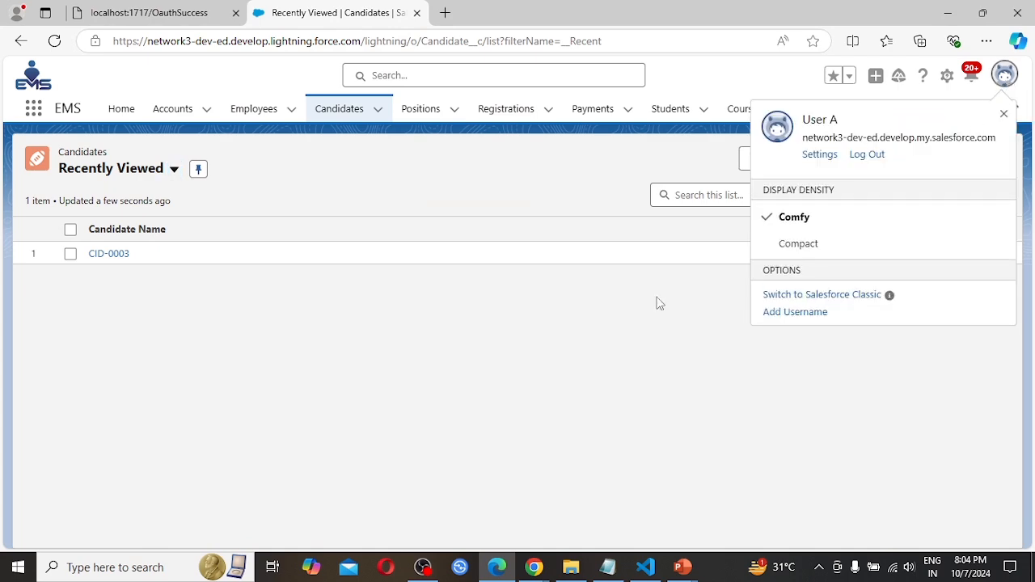
Switch to the Chrome window showing the Users setup page and check which account is logged in there.
left_click(534, 567)
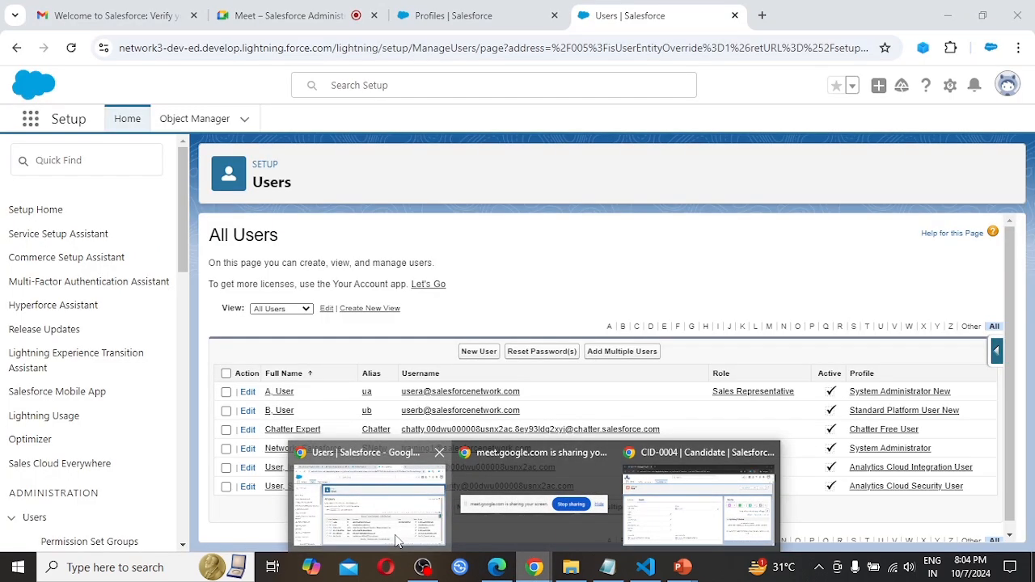
left_click(346, 526)
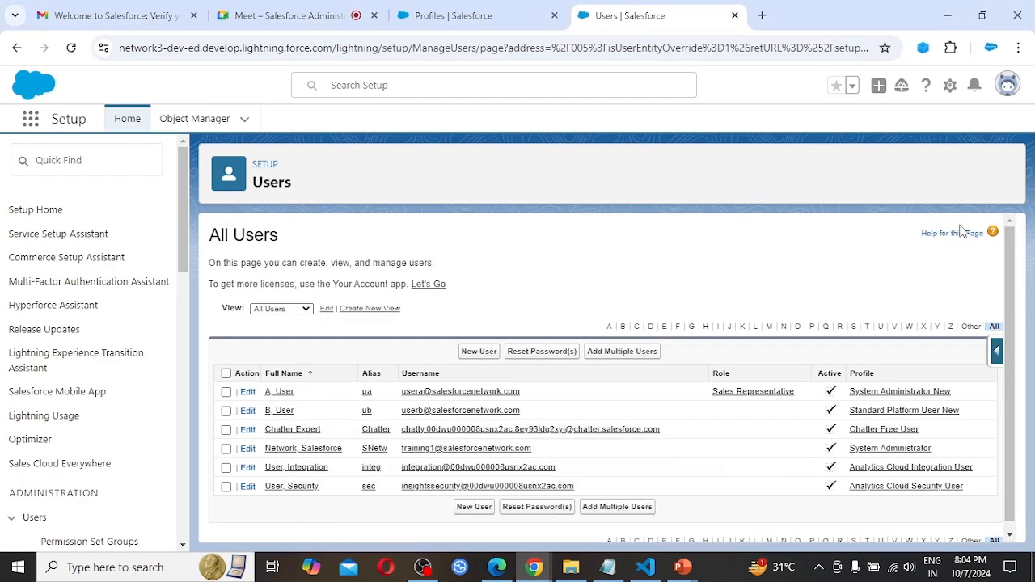
left_click(1007, 93)
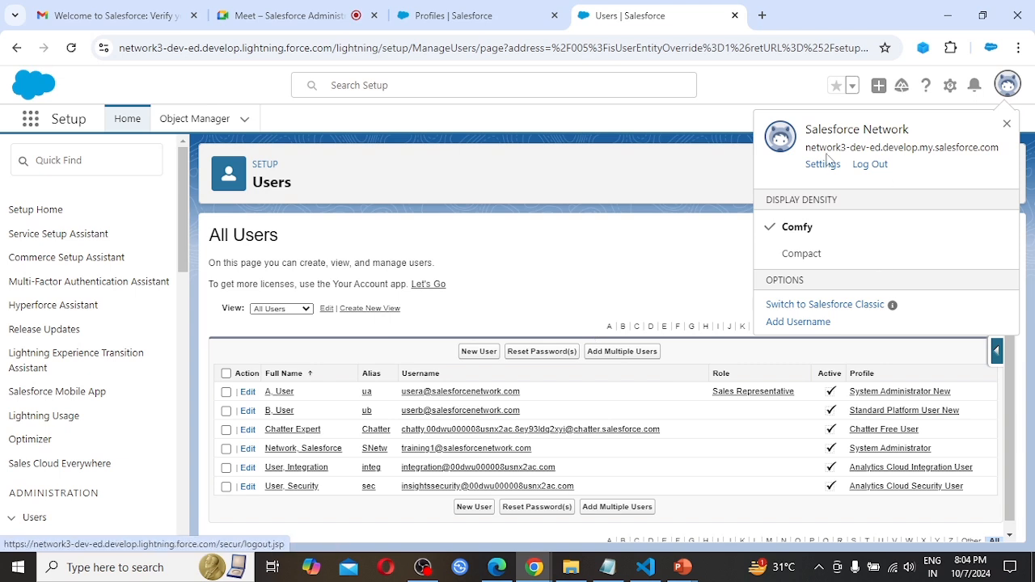
left_click(640, 122)
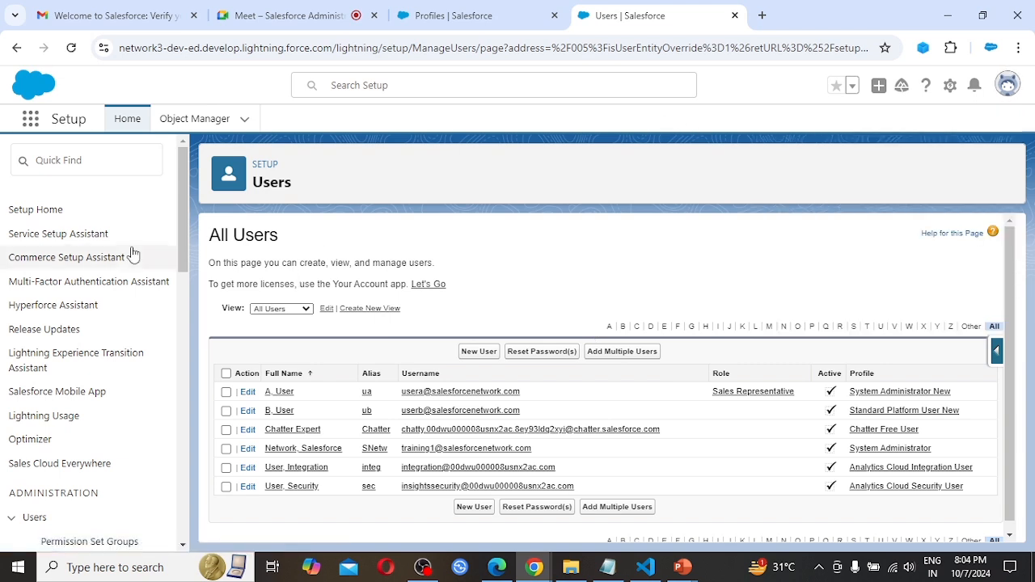
Search Setup for "sharing" and open the Sharing Settings page.
left_click(73, 161)
type("s")
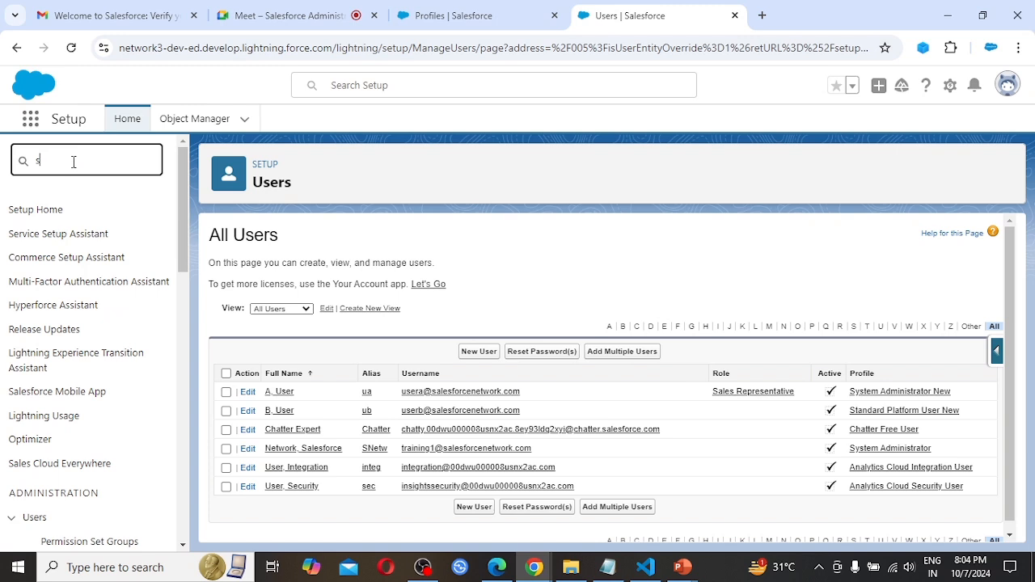
type("haring")
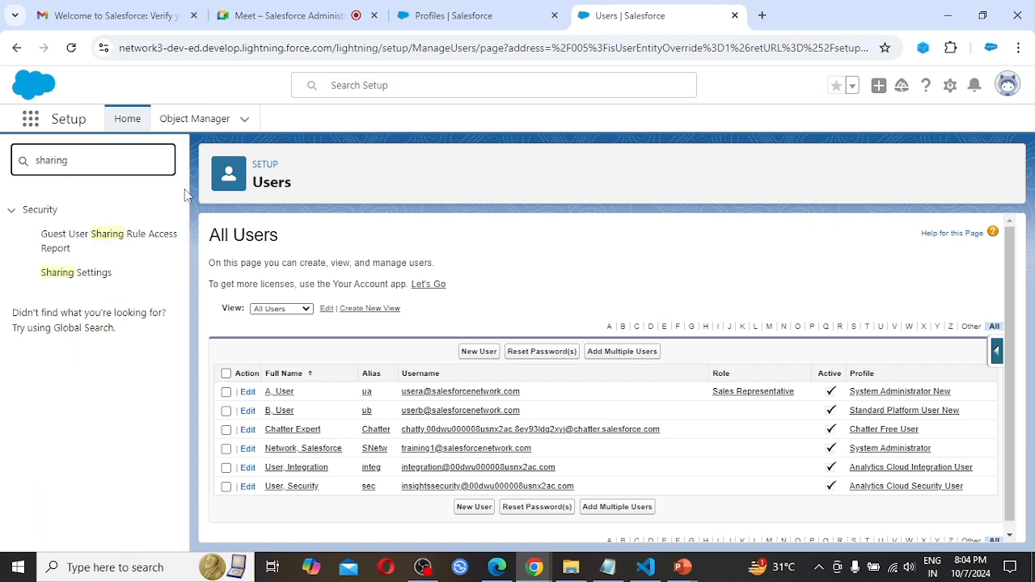
left_click(80, 275)
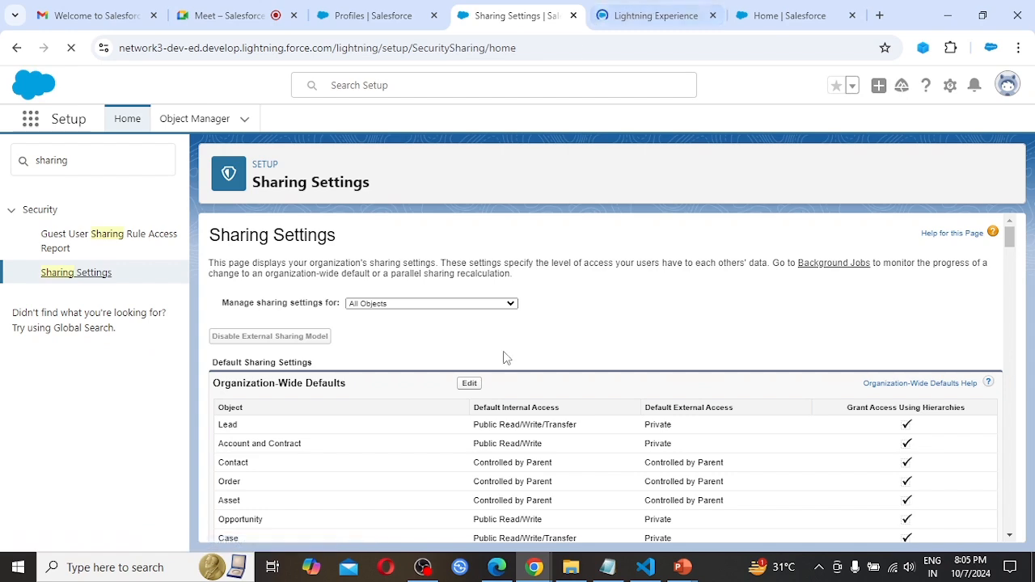
Set Candidate's default internal access to Public Read Only in the organization-wide defaults, save, and reload the Sharing Settings page.
scroll(491, 430, "down", 1)
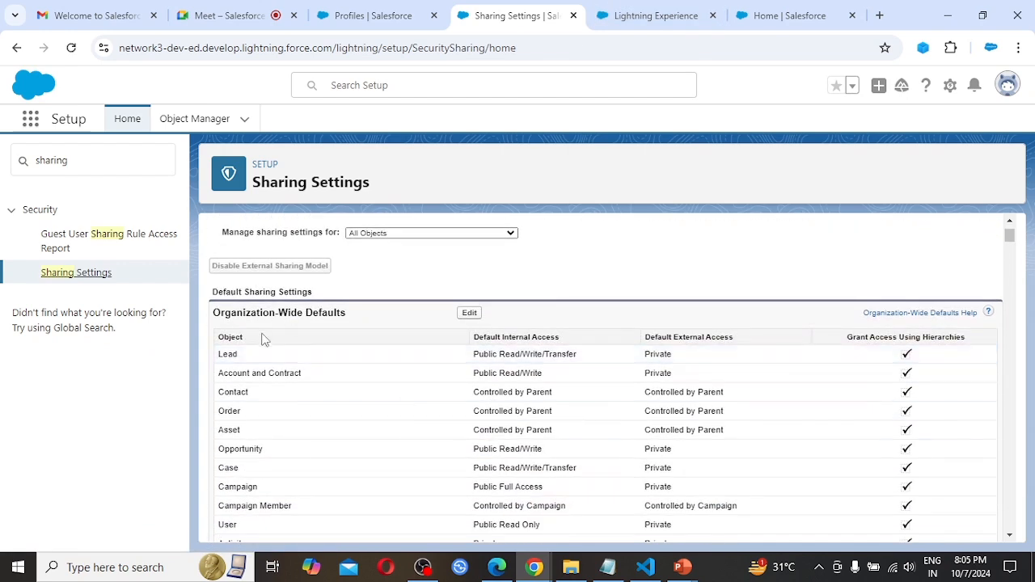
left_click(471, 313)
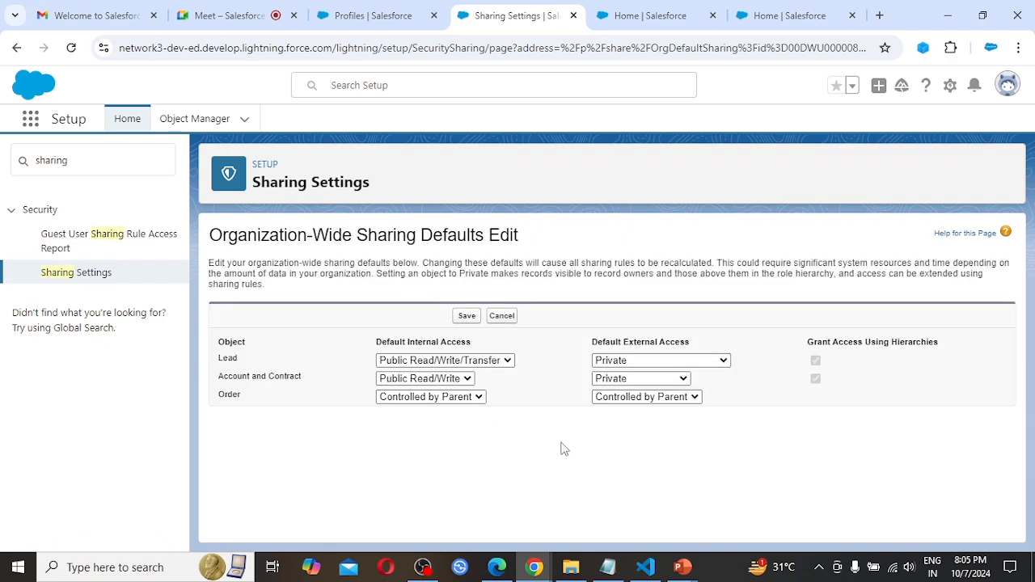
scroll(564, 449, "down", 15)
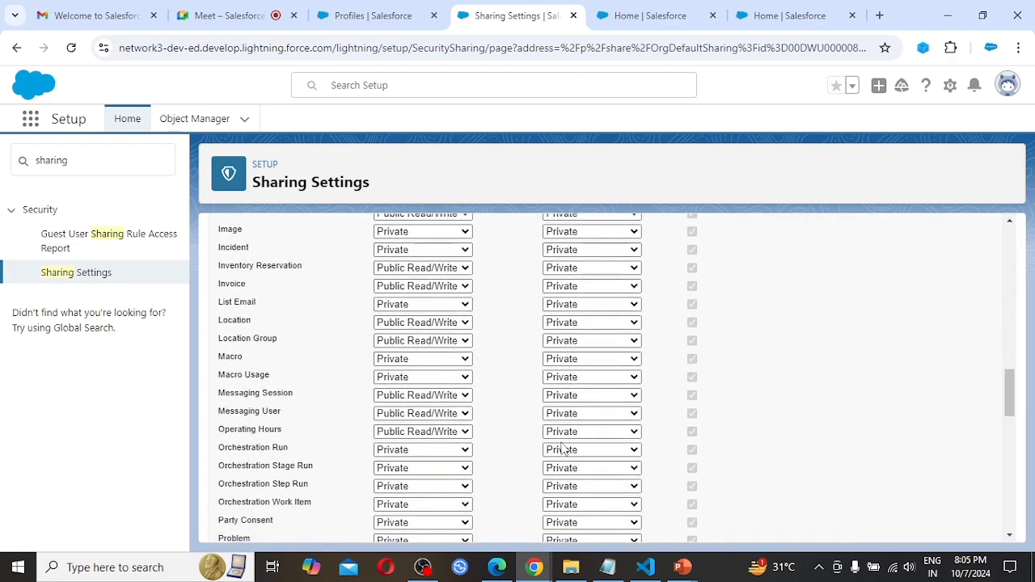
scroll(564, 449, "down", 20)
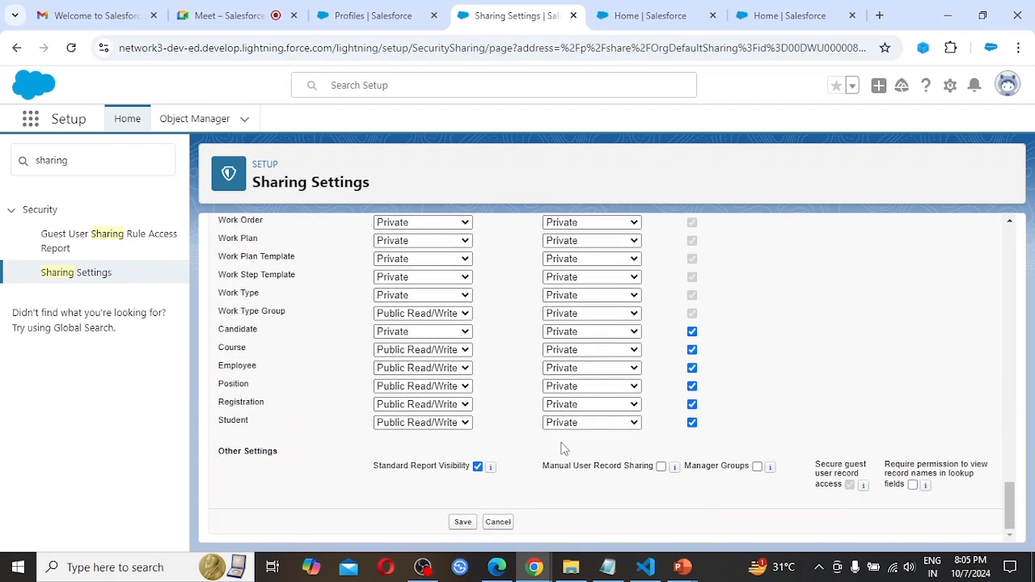
left_click(422, 338)
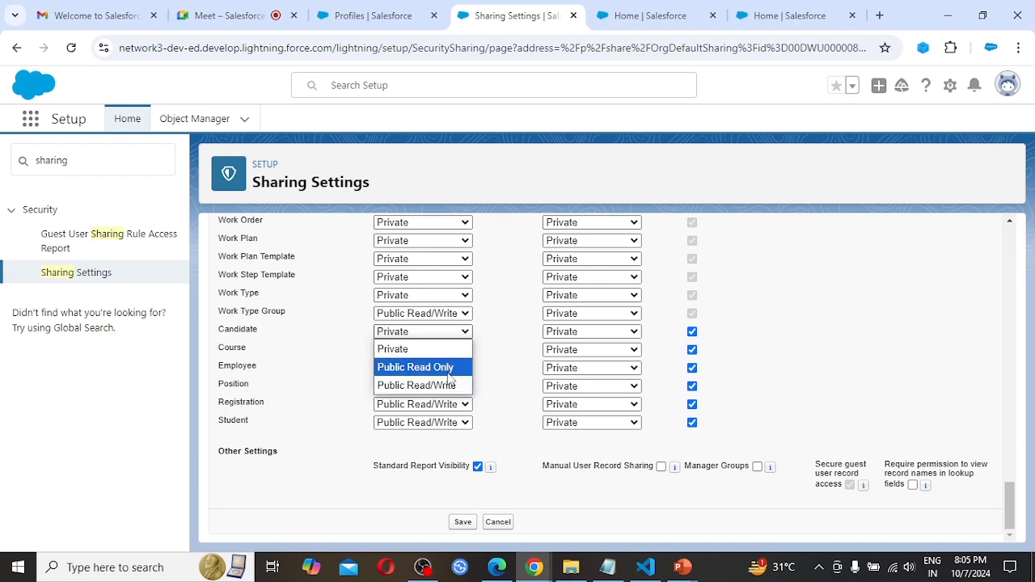
left_click(410, 368)
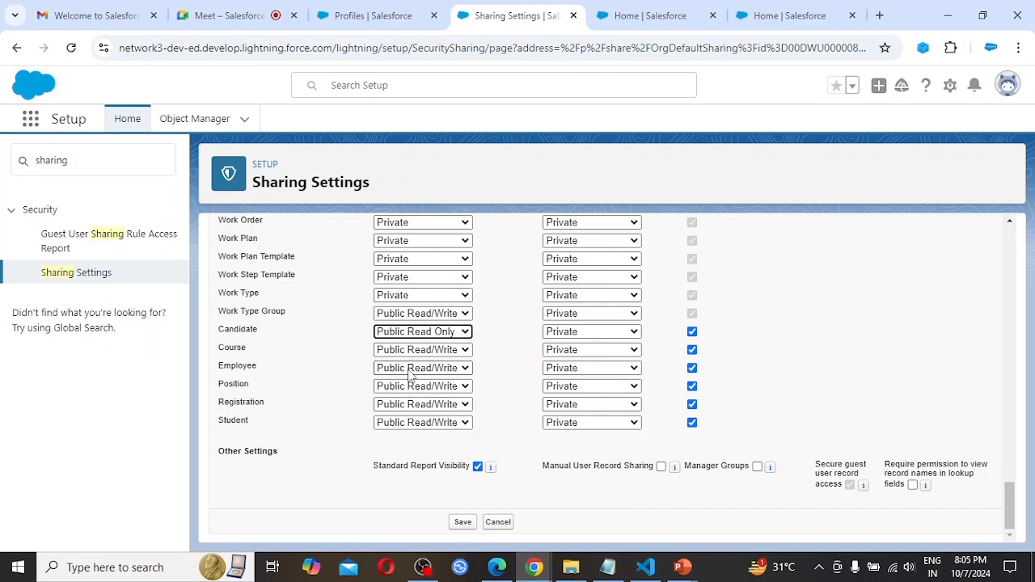
left_click(464, 523)
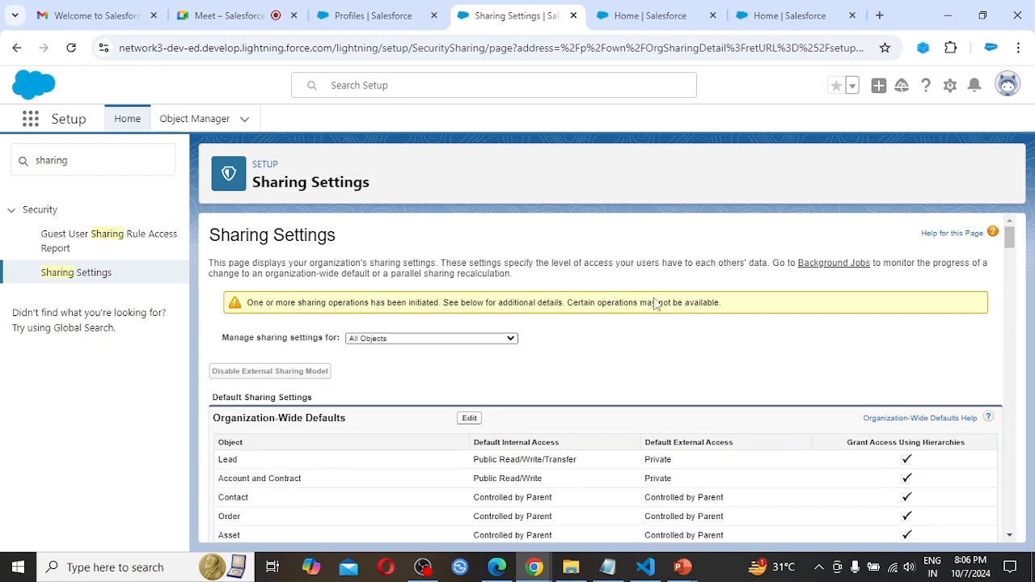
left_click(71, 48)
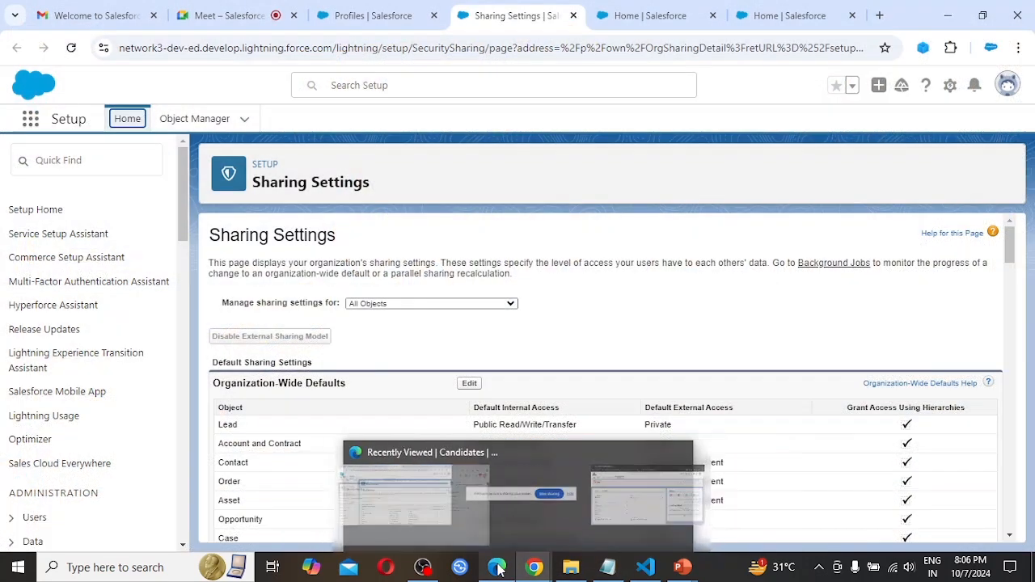
Switch to Microsoft Edge, reload the Candidates page, display the All list view, and check which user is logged in.
left_click(497, 568)
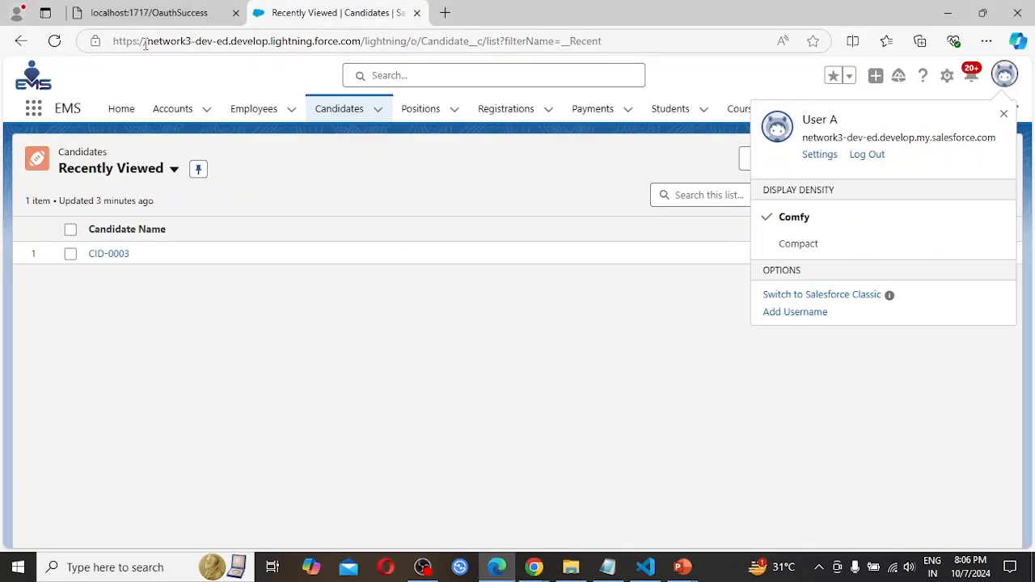
left_click(53, 41)
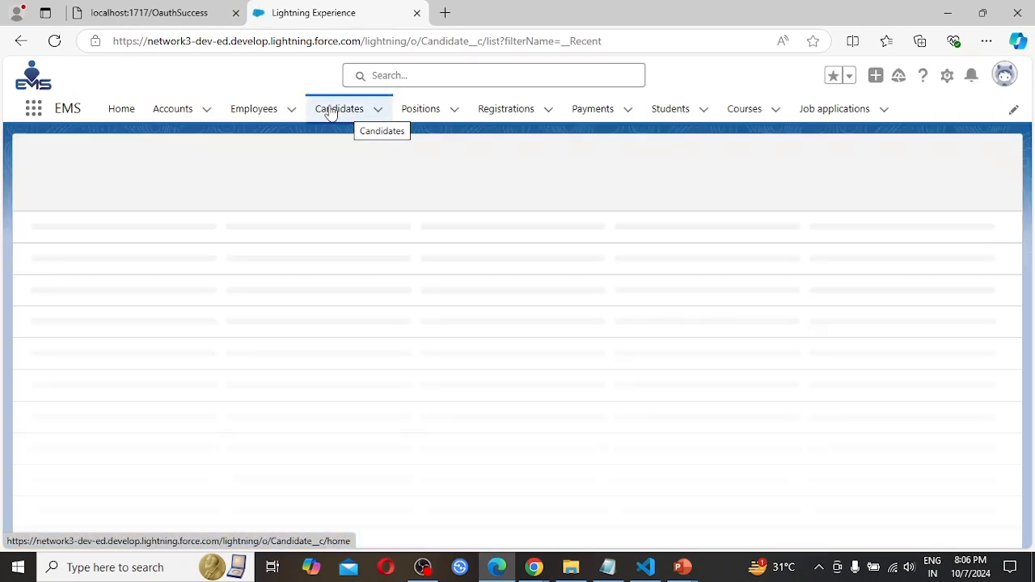
left_click(334, 113)
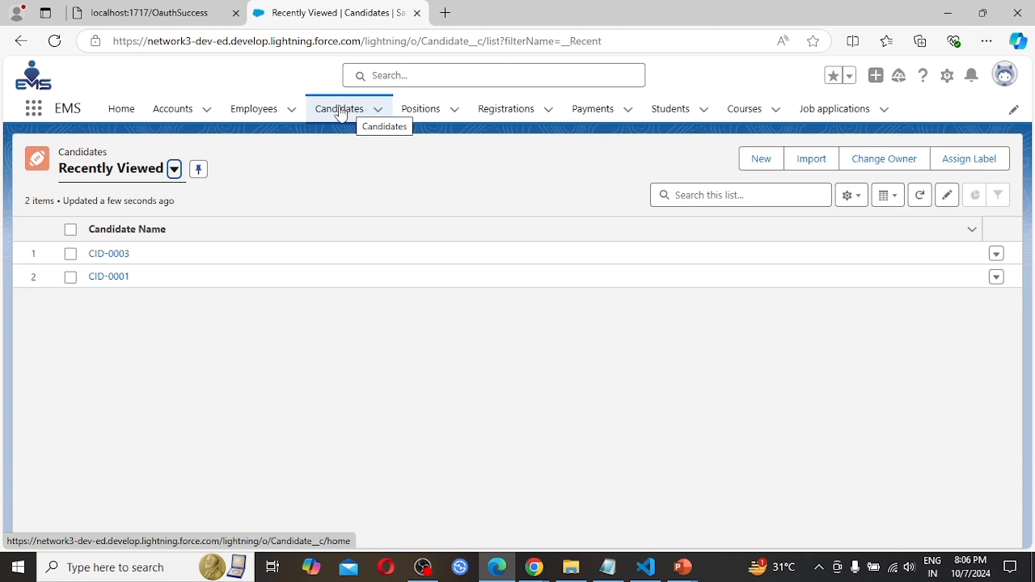
left_click(341, 113)
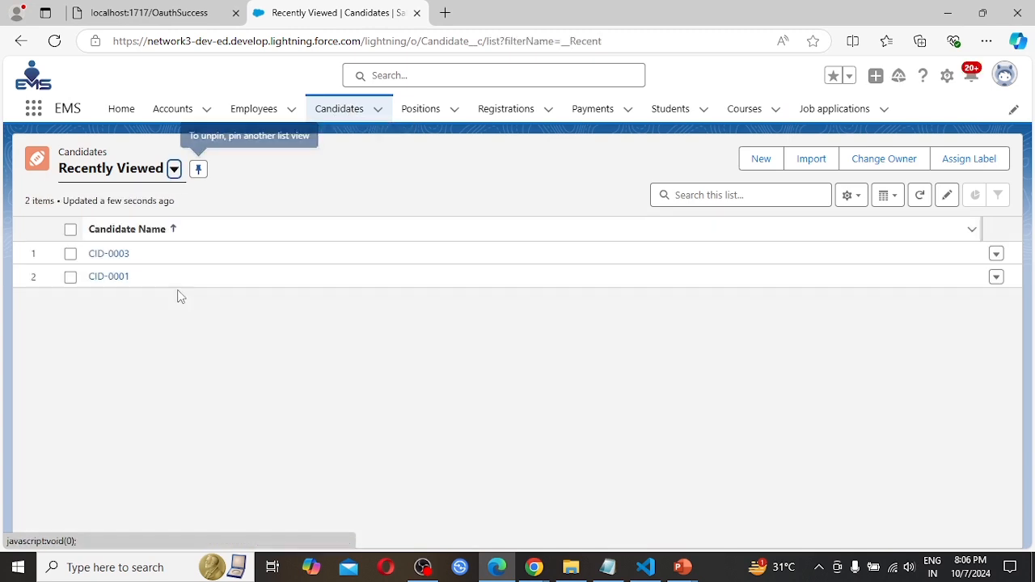
left_click(174, 170)
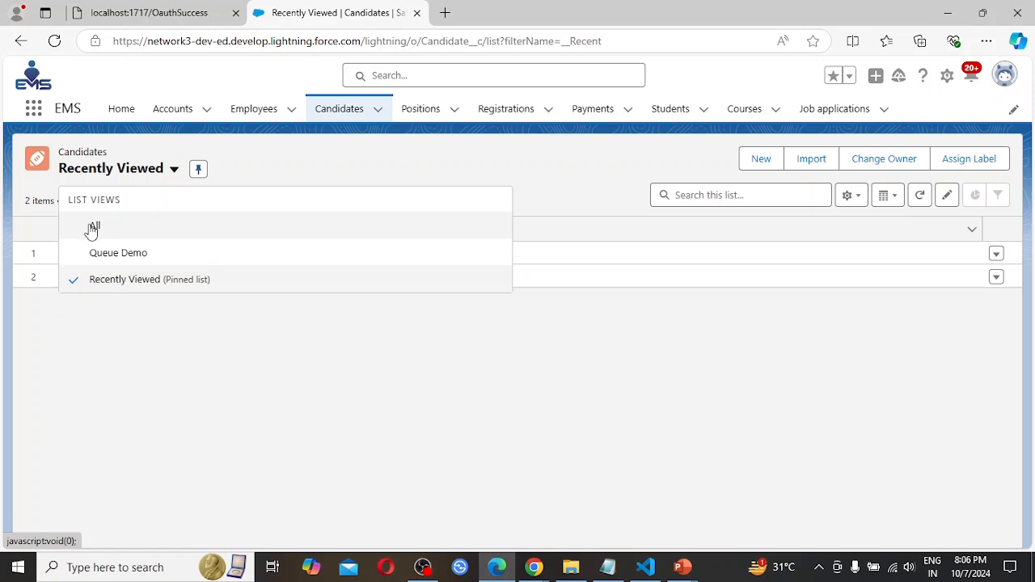
left_click(92, 227)
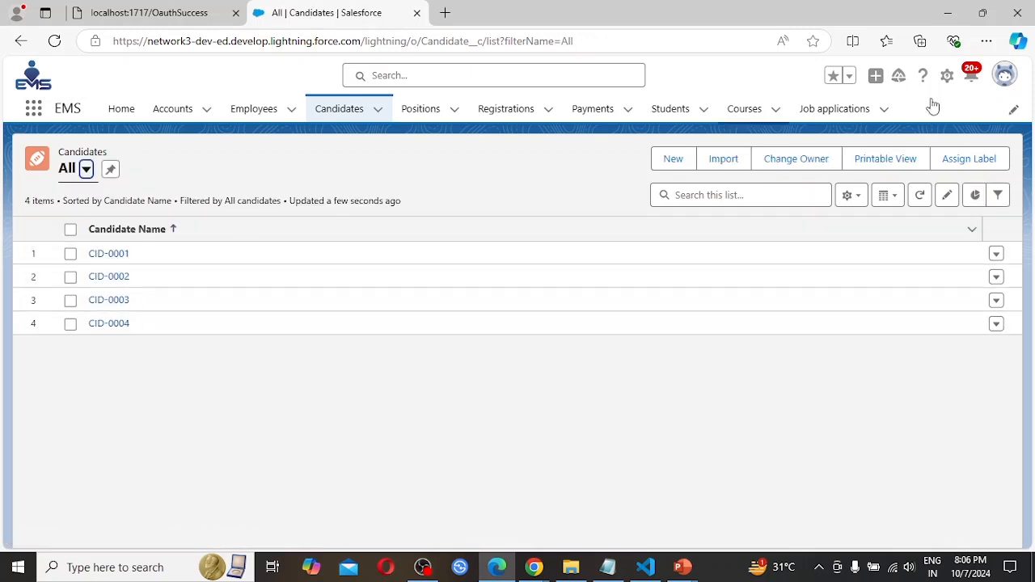
left_click(1006, 75)
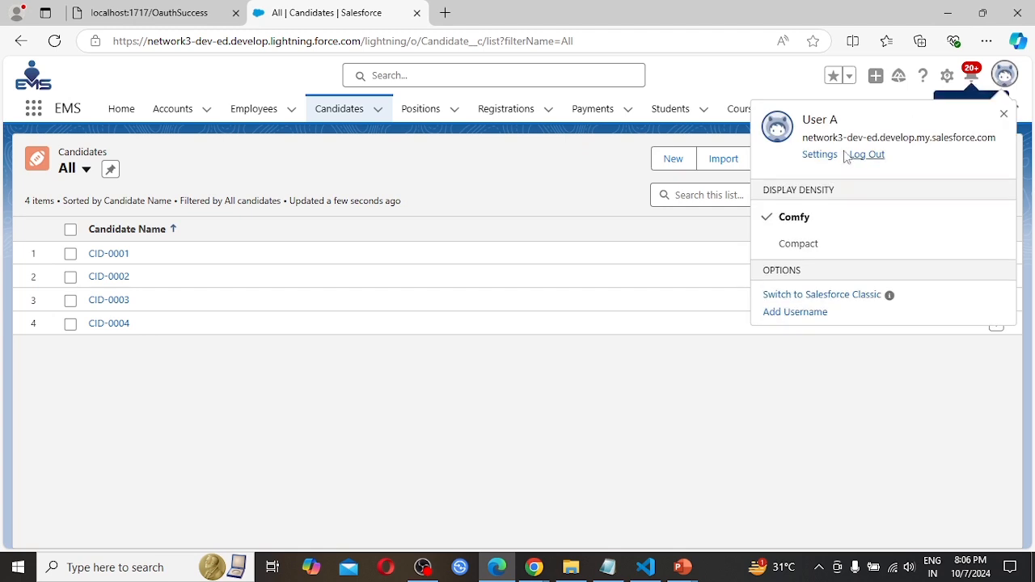
Open candidate record CID-0001, review its details, and try to save its address as UP.
left_click(120, 253)
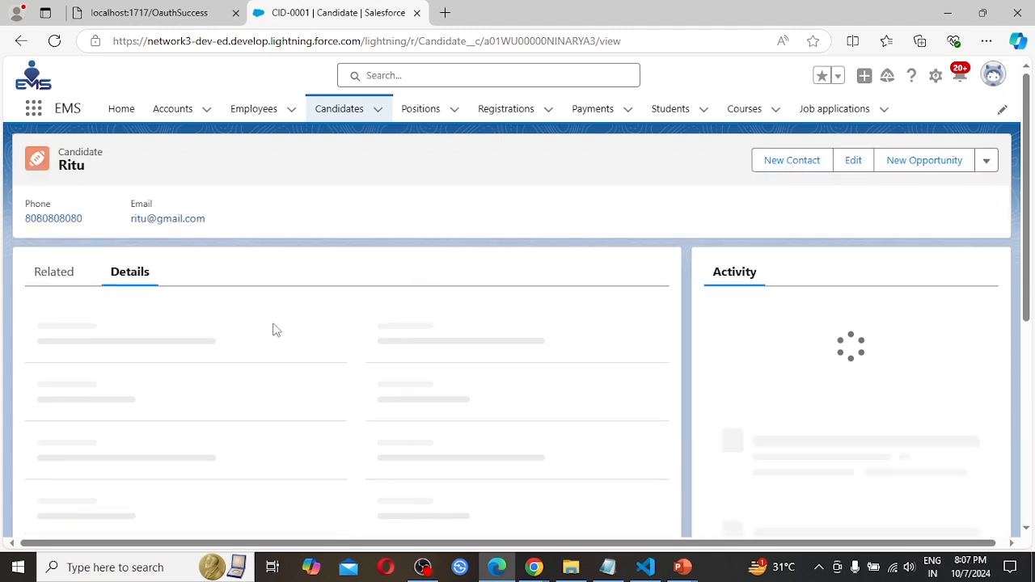
scroll(384, 439, "down", 1)
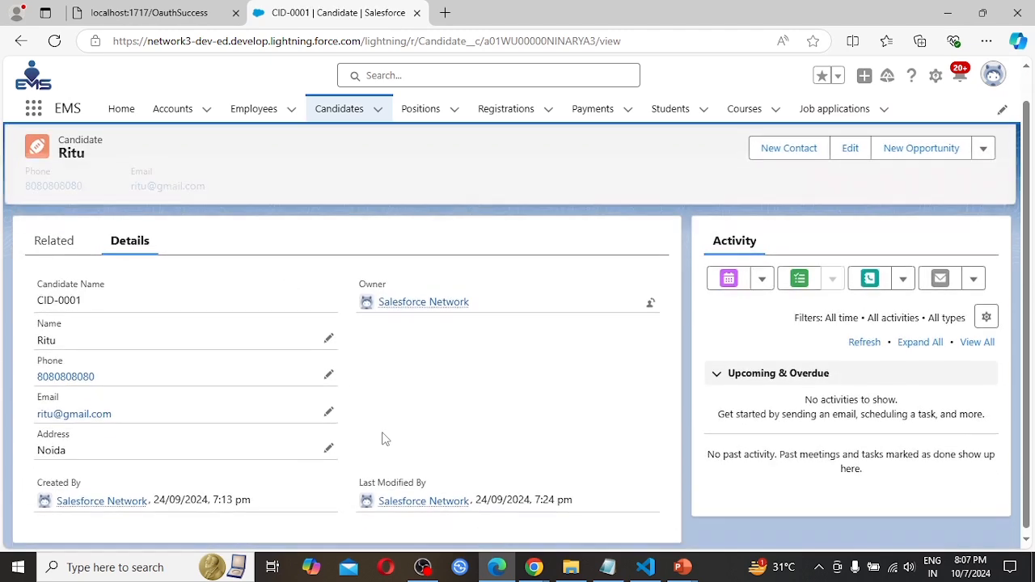
scroll(386, 439, "up", 1)
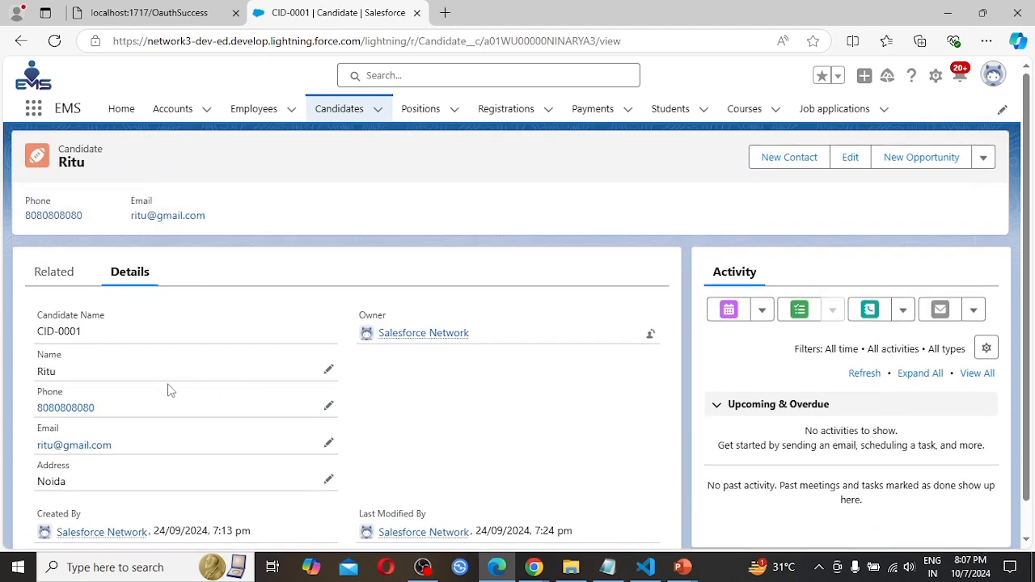
scroll(115, 399, "down", 1)
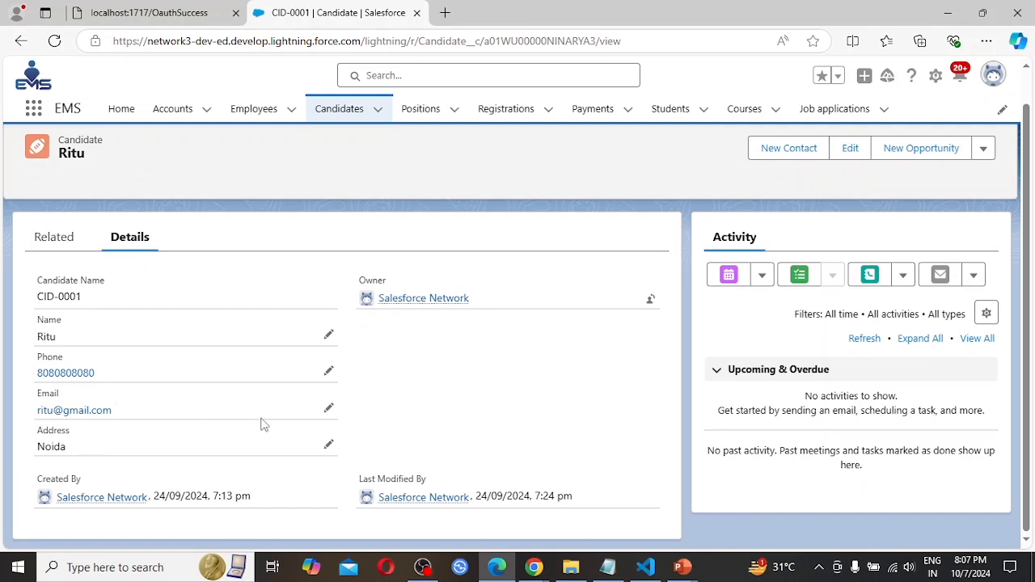
left_click(329, 450)
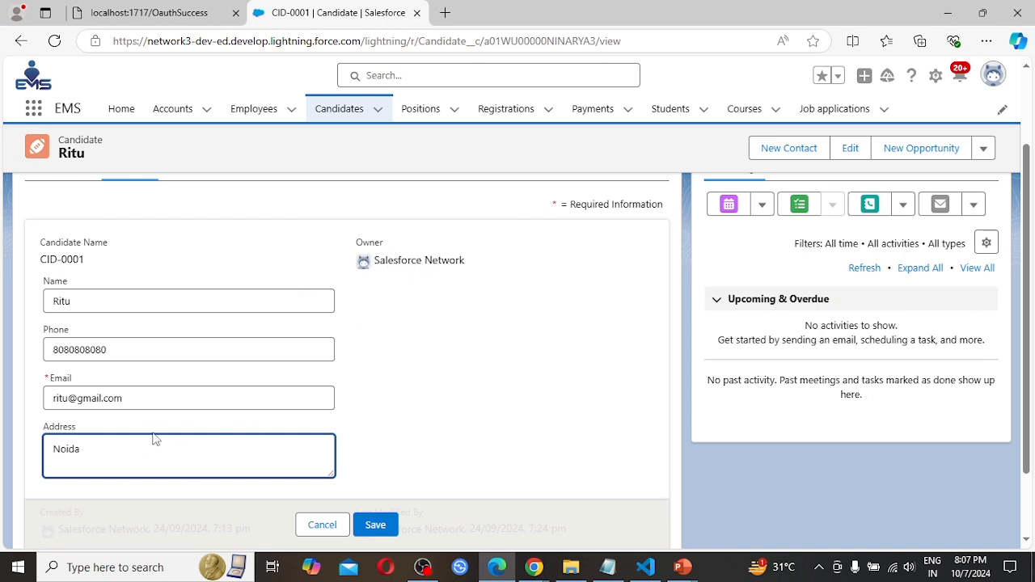
key("BackSpace")
key("BackSpace")
key("BackSpace")
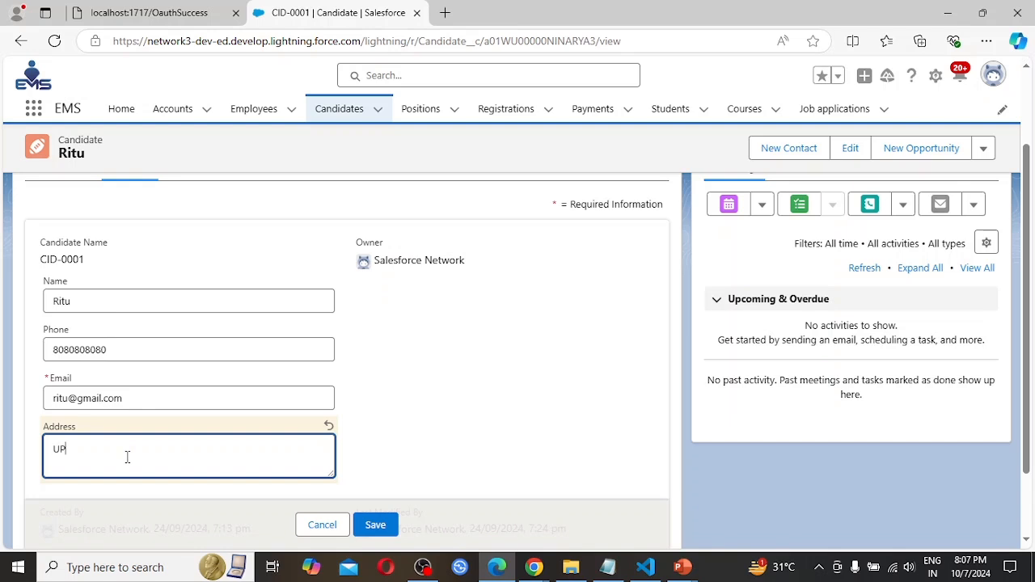
left_click(386, 526)
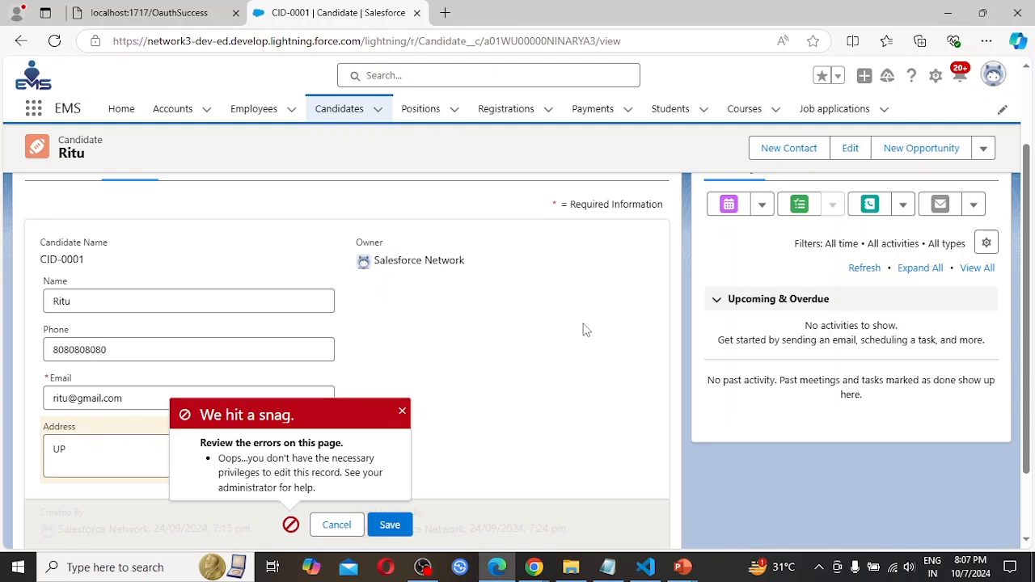
mouse_move(537, 570)
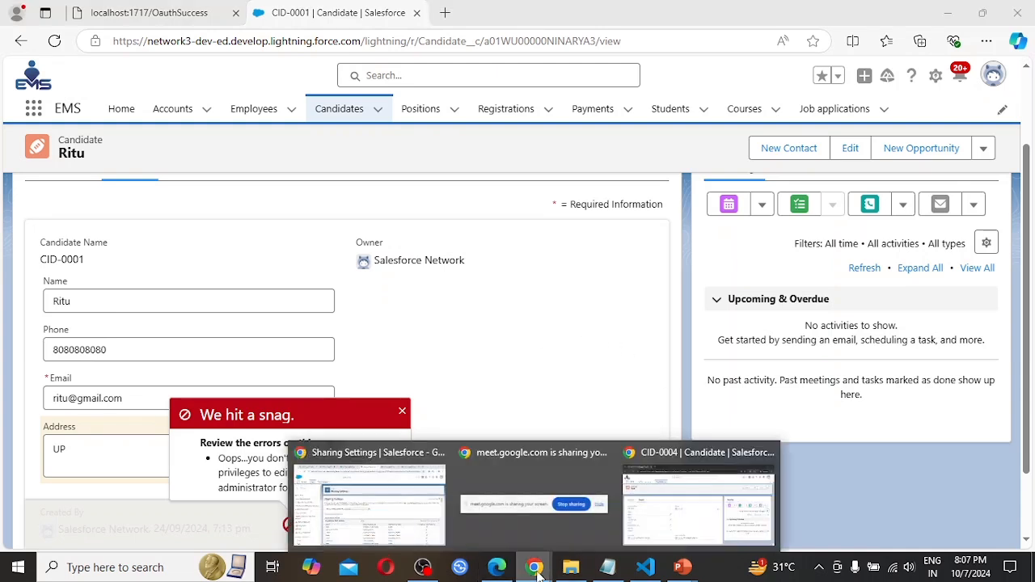
Switch to the incognito Chrome window, check which user is logged in, reload the page, and display the All candidates list view.
left_click(687, 505)
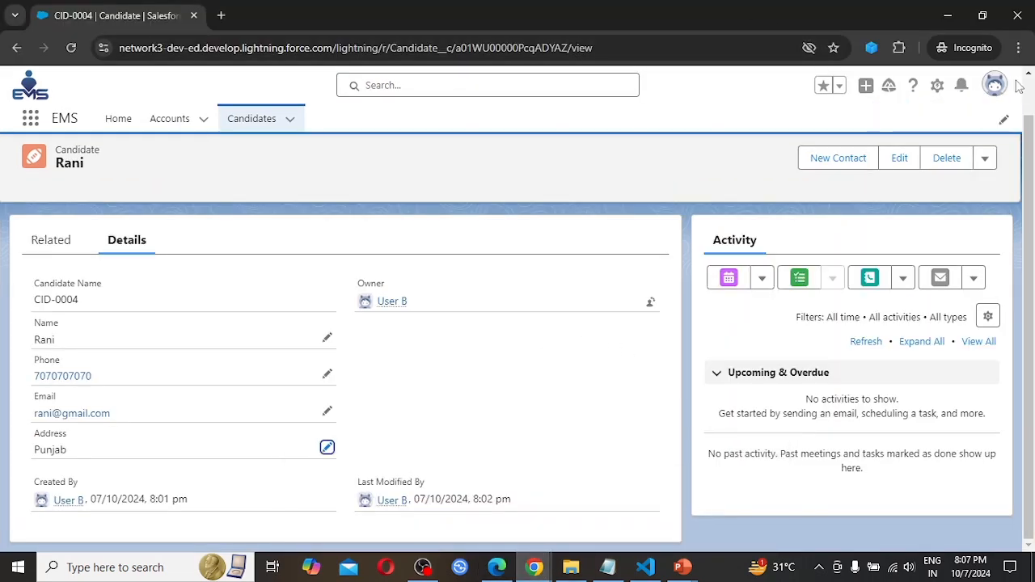
left_click(997, 89)
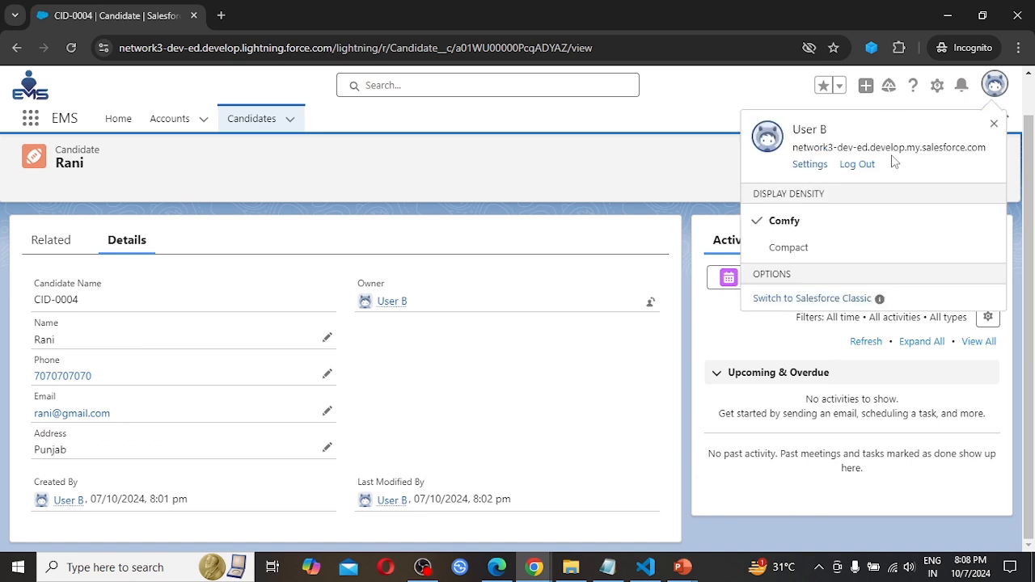
left_click(72, 48)
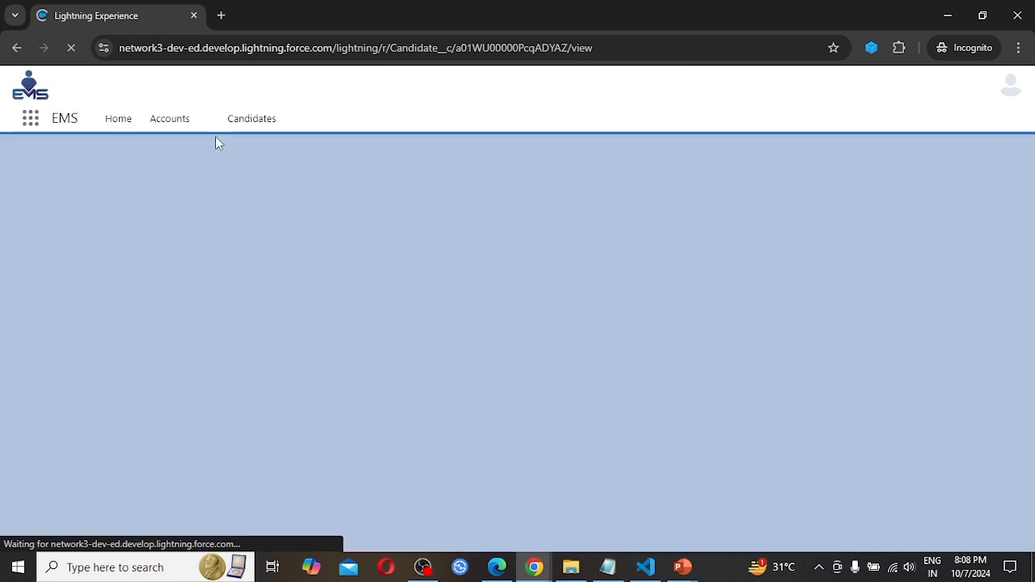
left_click(248, 123)
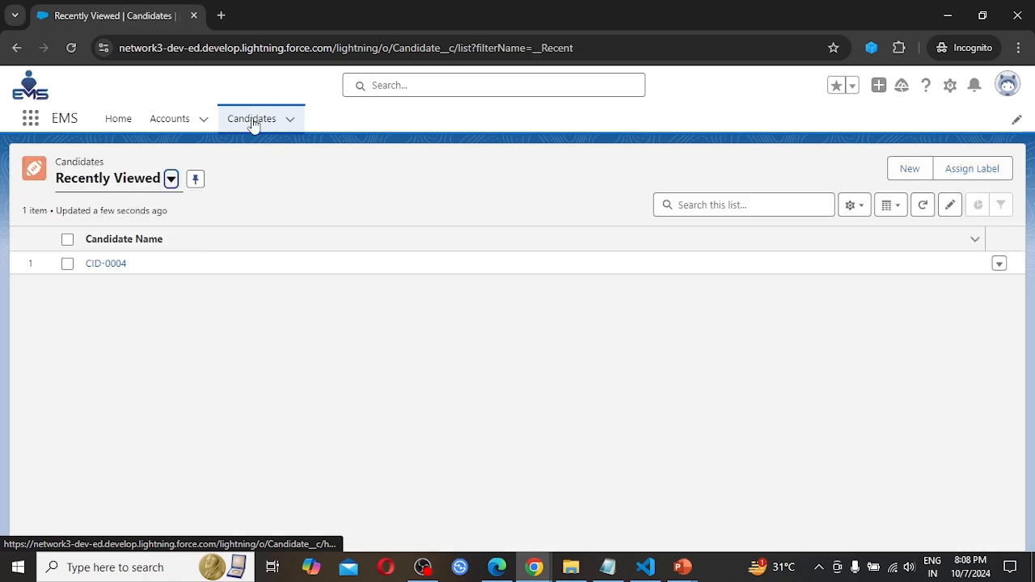
left_click(252, 124)
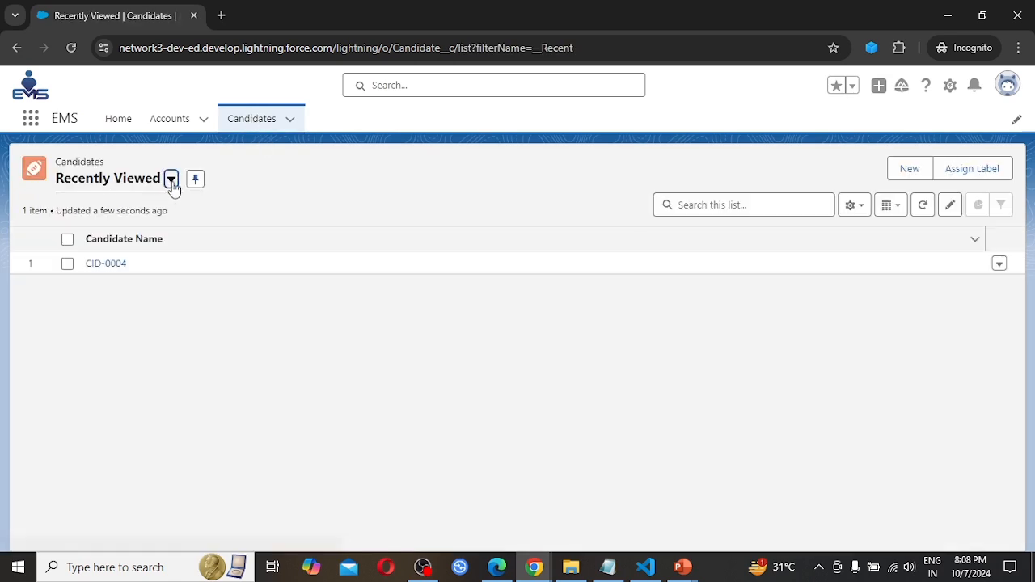
left_click(171, 181)
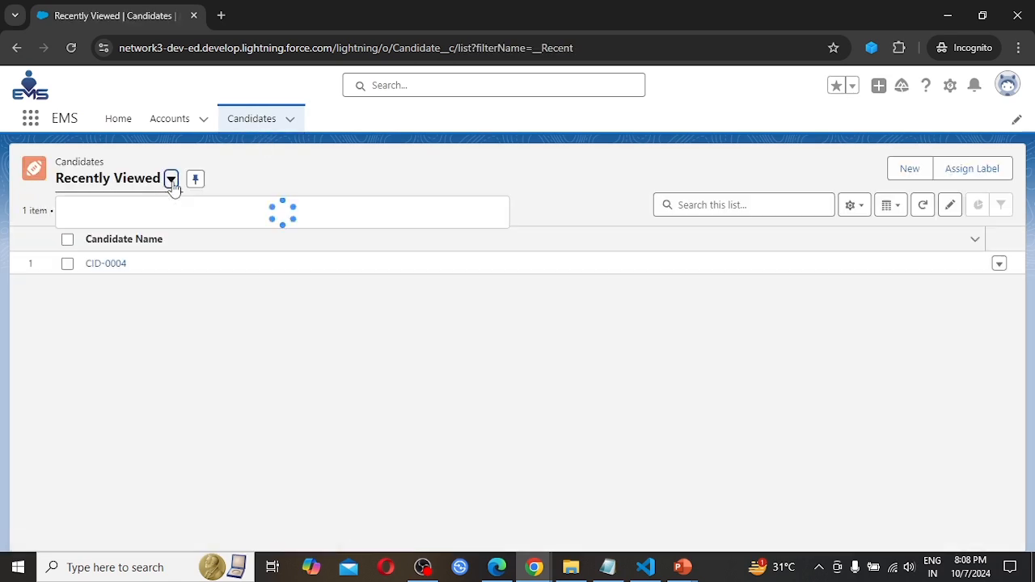
left_click(109, 239)
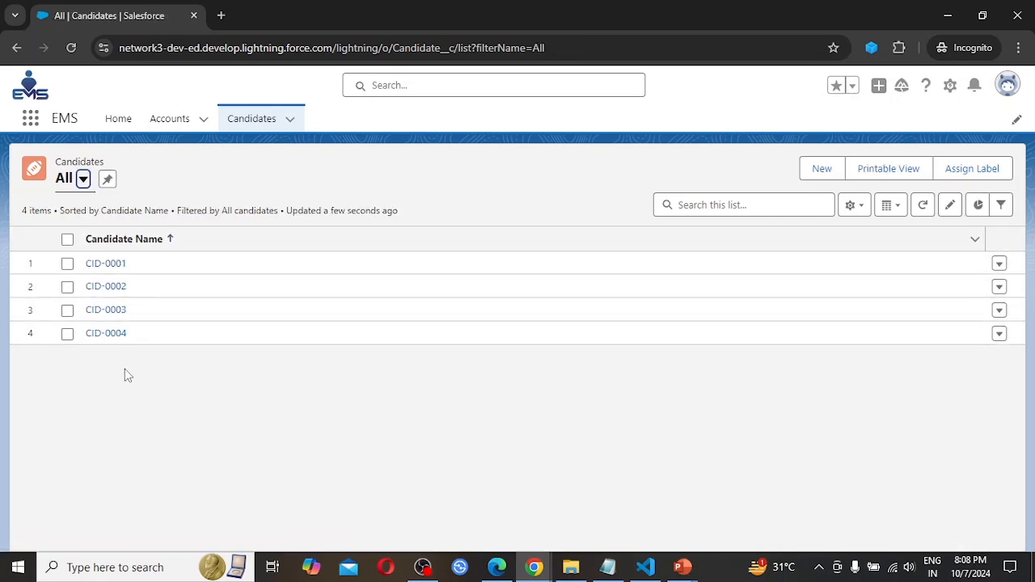
Open candidate record CID-0003 and compare its owner with the logged-in user.
left_click(114, 311)
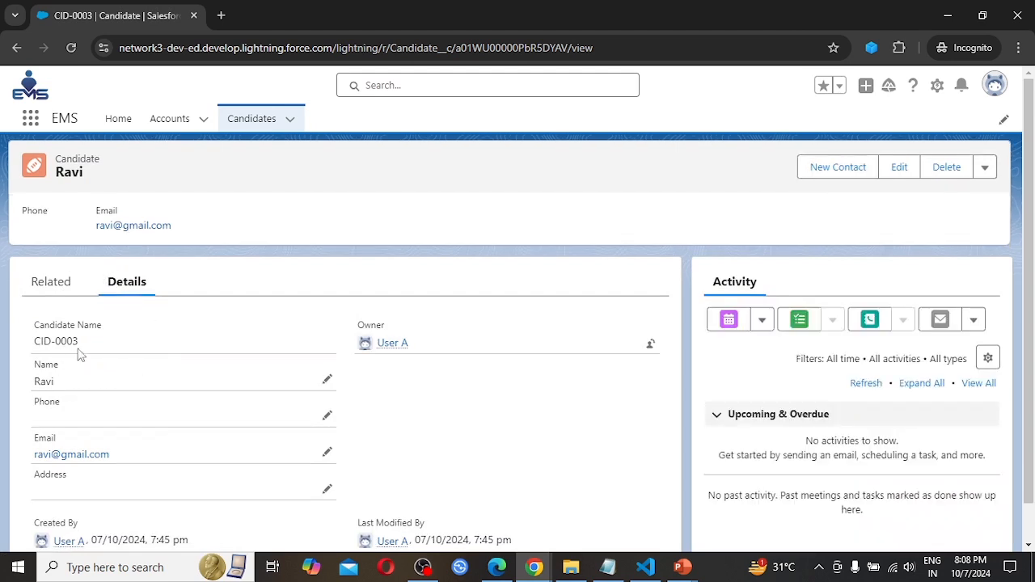
mouse_move(402, 354)
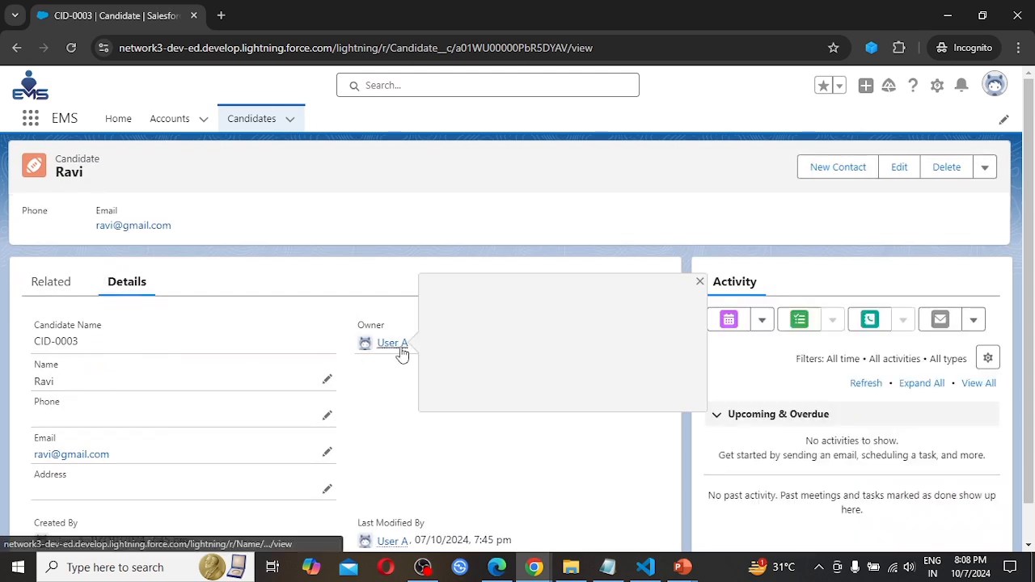
left_click(1000, 91)
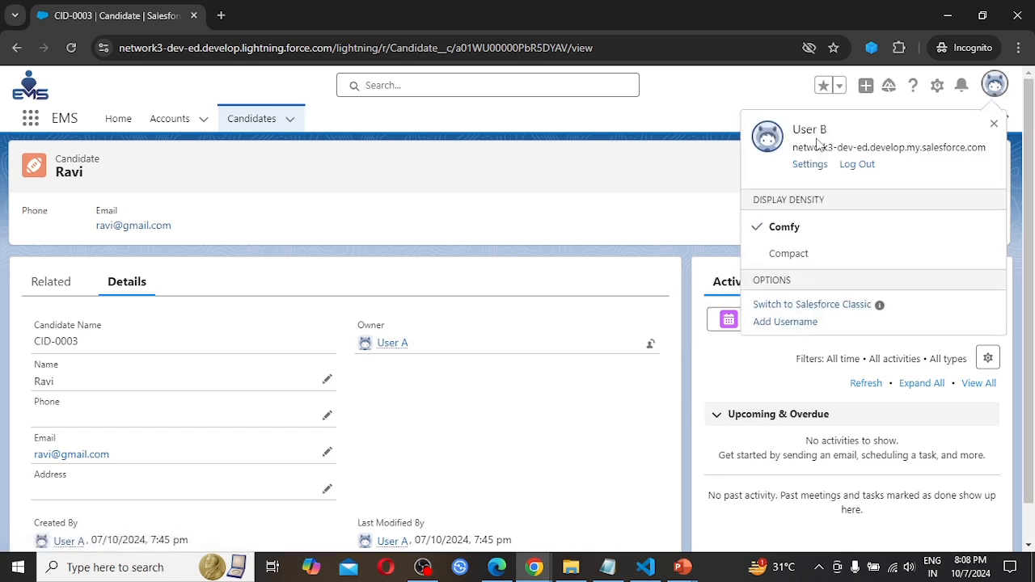
left_click(351, 188)
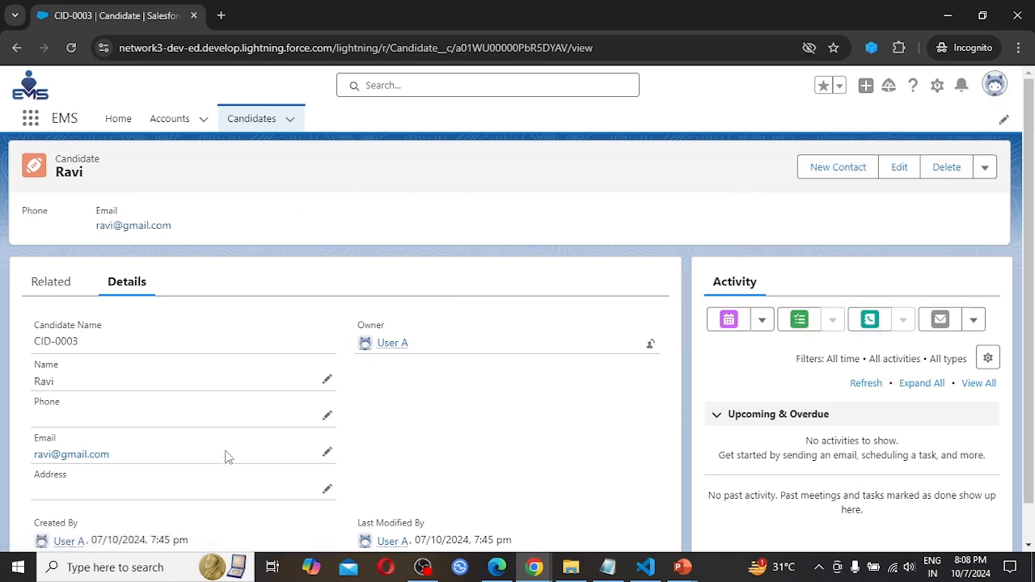
Try to save a phone number on candidate CID-0003, and discard the unsaved change while returning to the Candidates list.
left_click(328, 419)
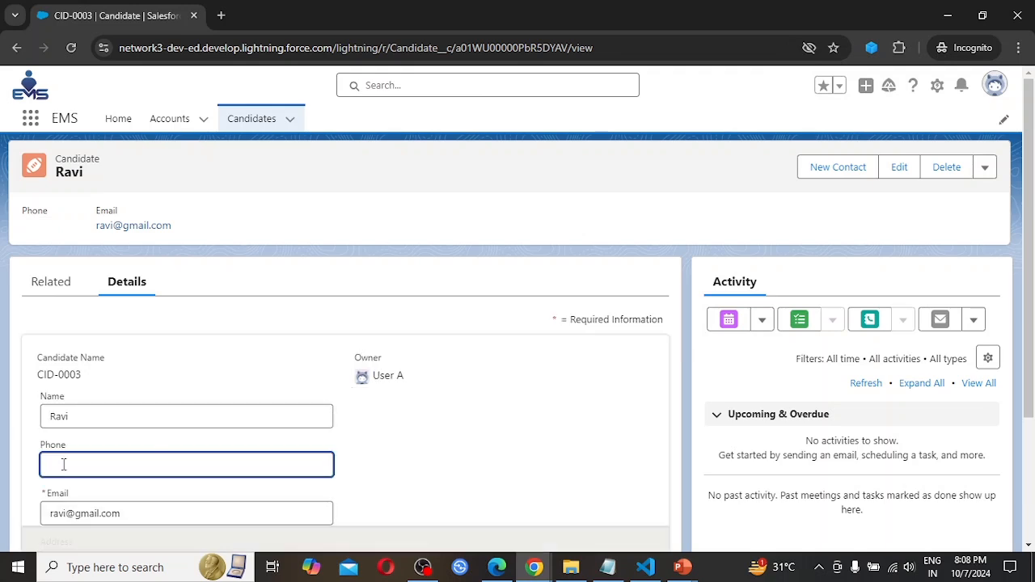
left_click(63, 464)
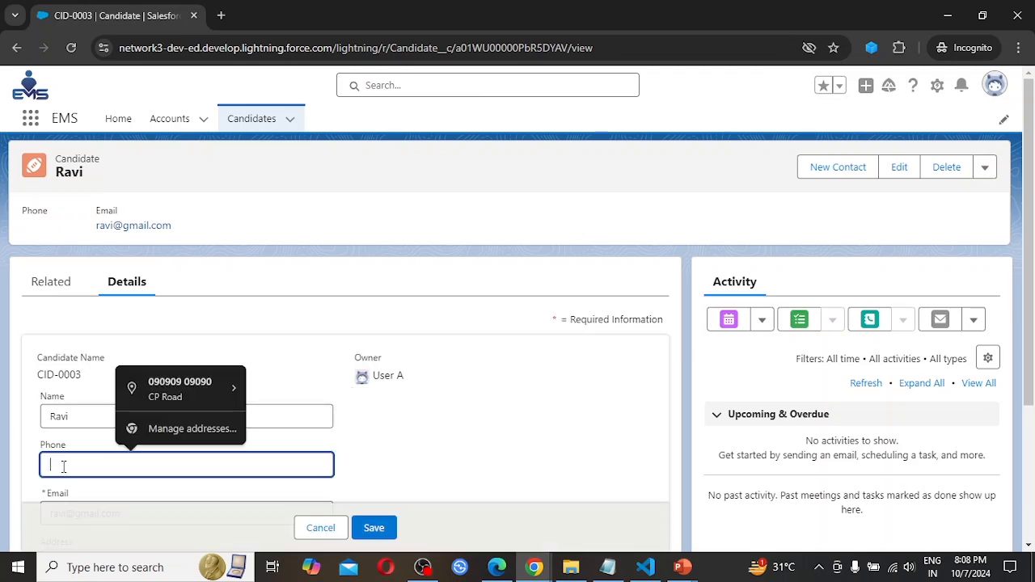
type("34343434434")
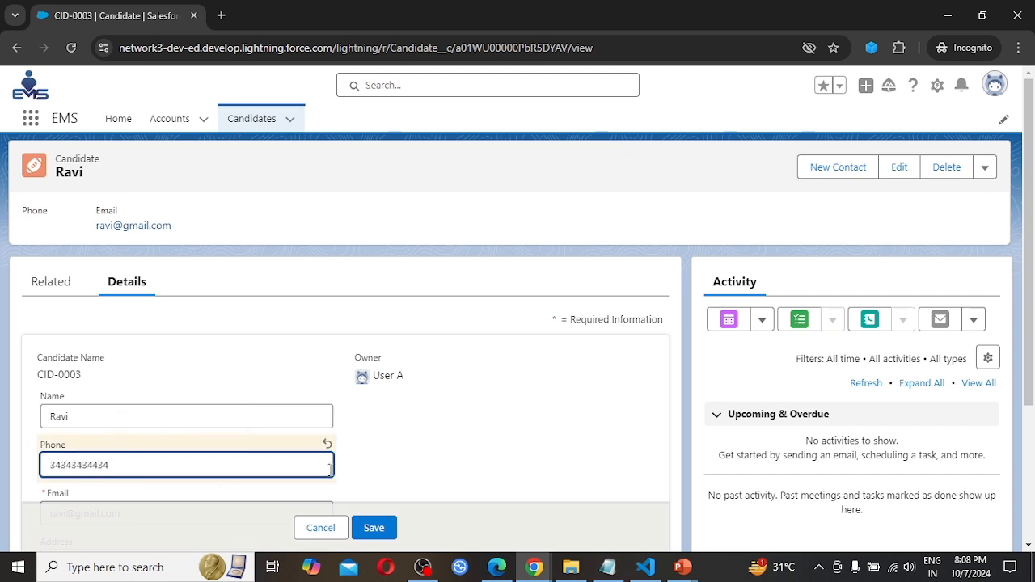
scroll(452, 444, "down", 2)
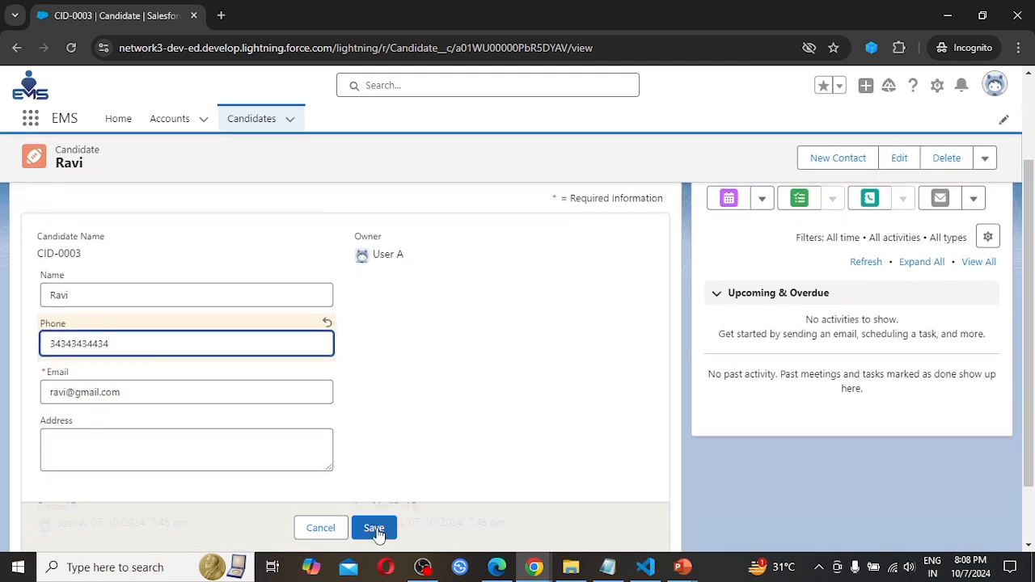
left_click(377, 528)
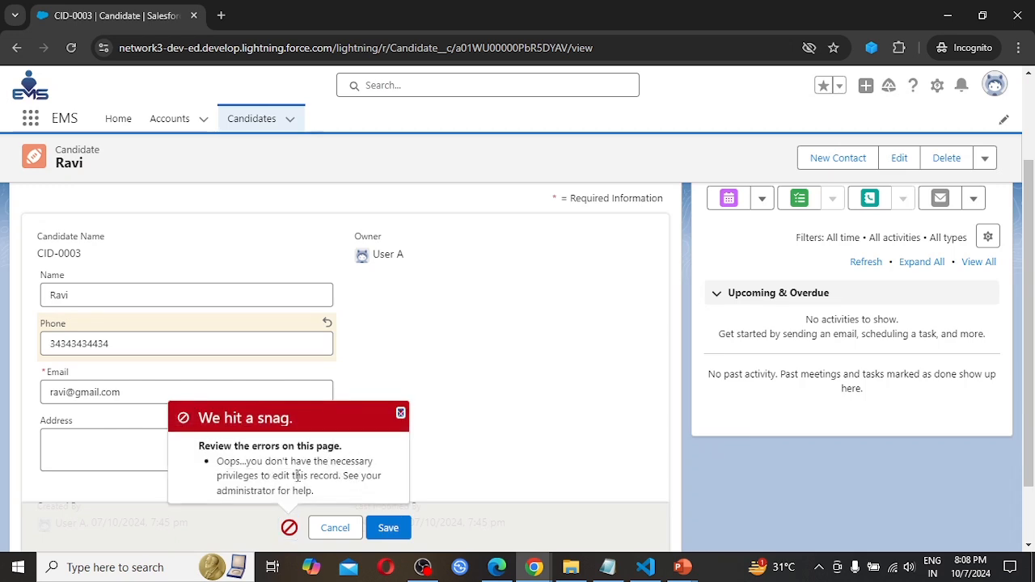
left_click(400, 414)
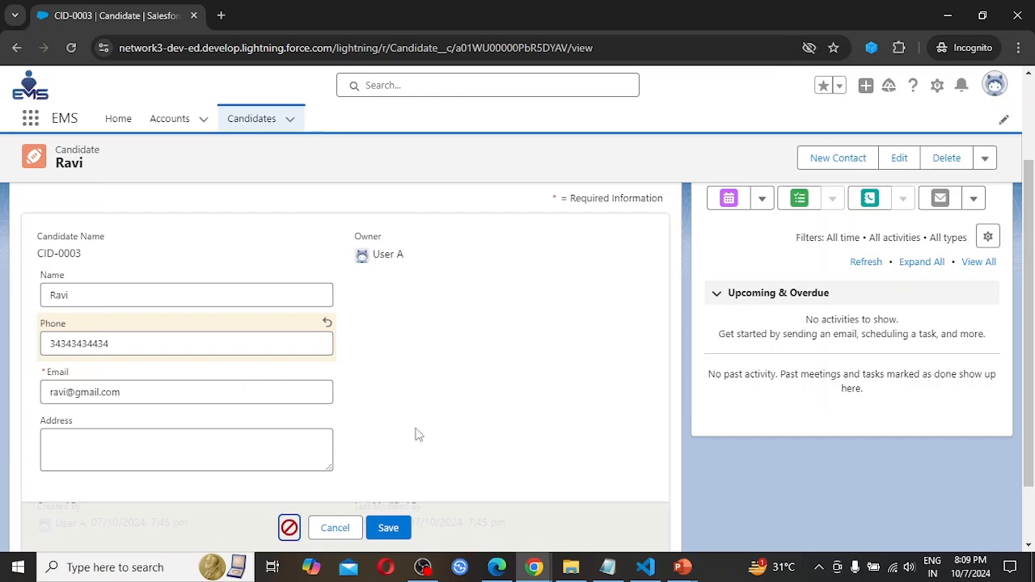
scroll(356, 306, "up", 2)
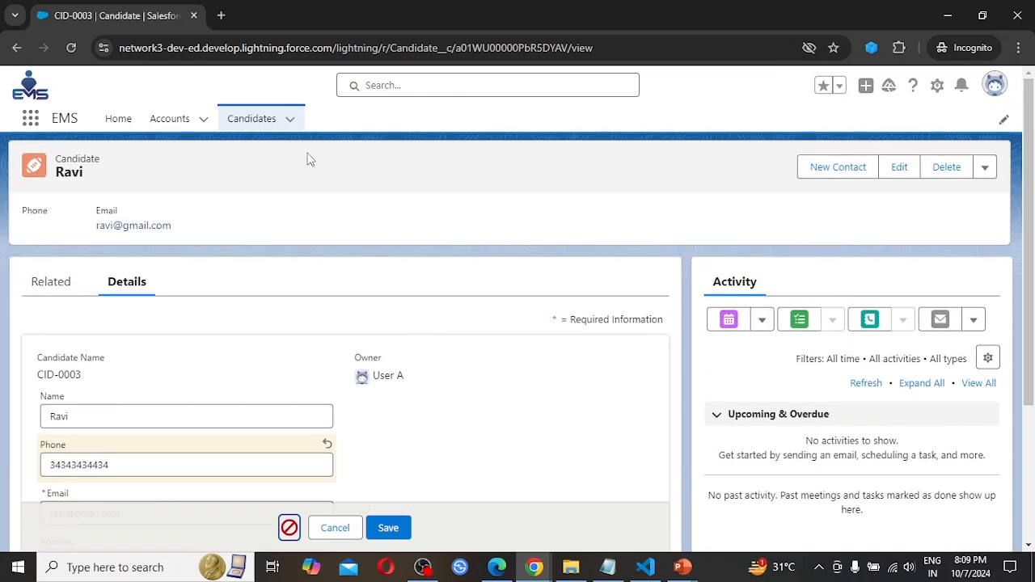
left_click(253, 117)
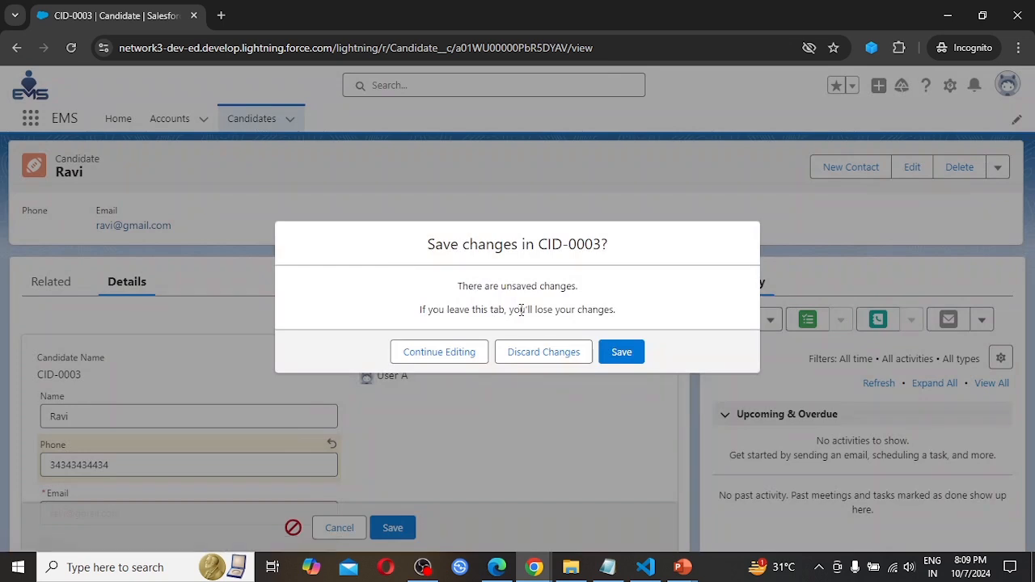
left_click(561, 356)
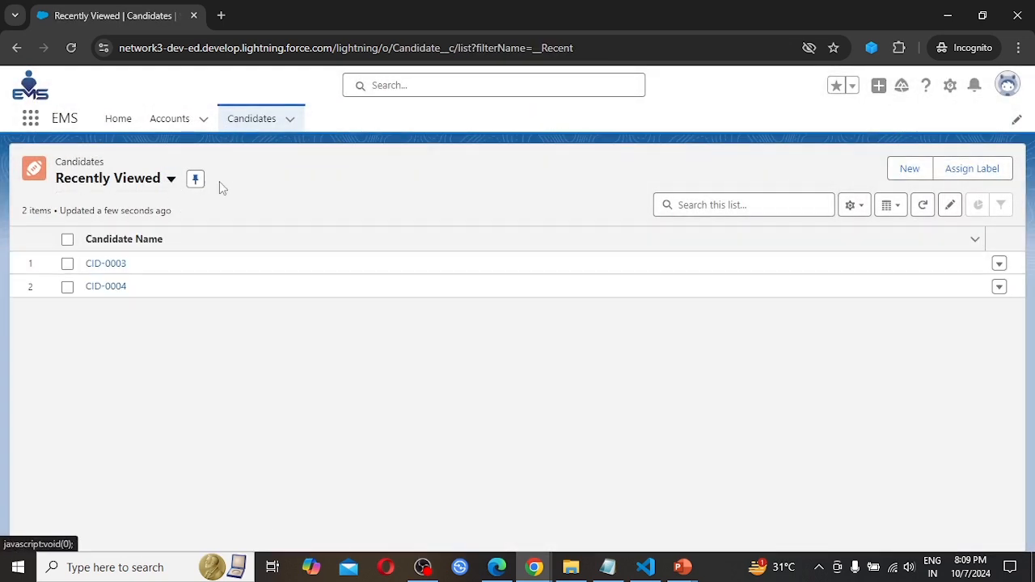
Display the All candidates list view, open candidate record CID-0004, and check its owner.
left_click(170, 180)
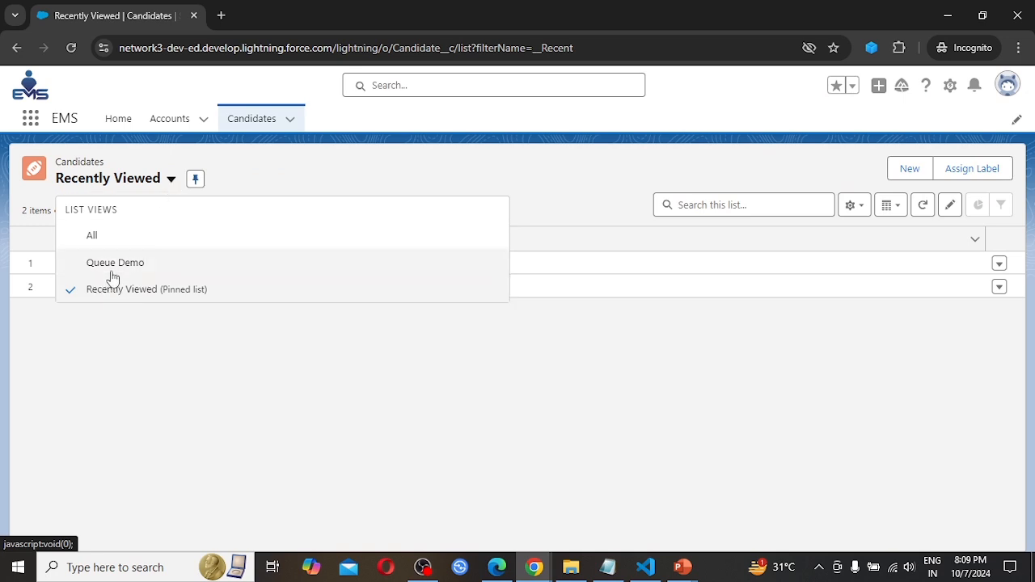
left_click(101, 236)
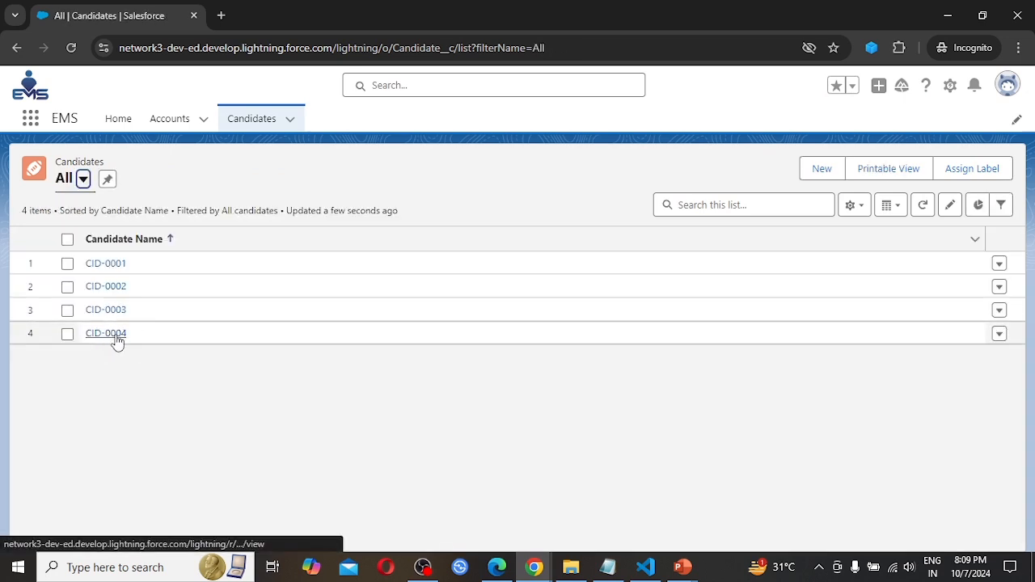
left_click(116, 338)
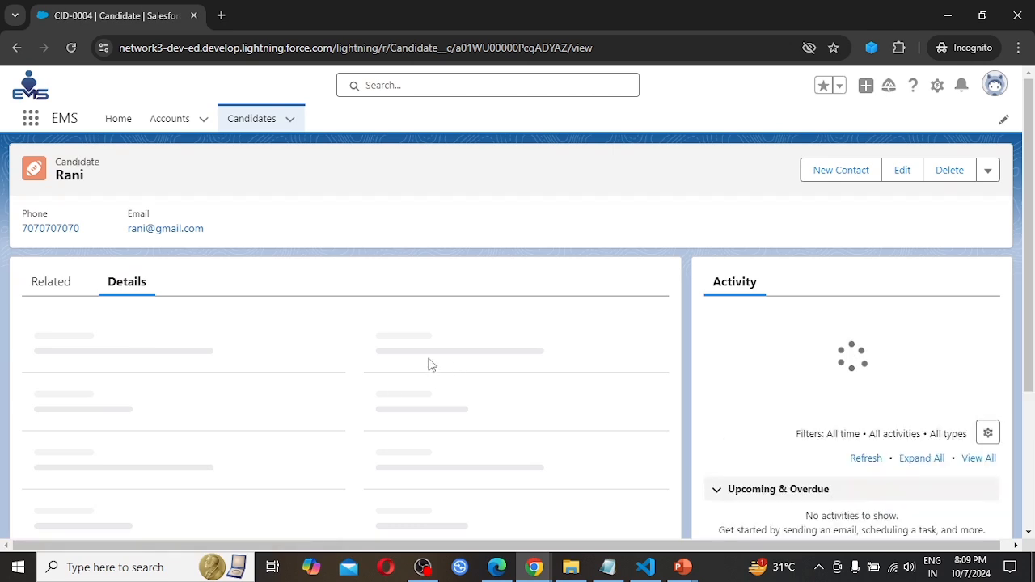
mouse_move(392, 348)
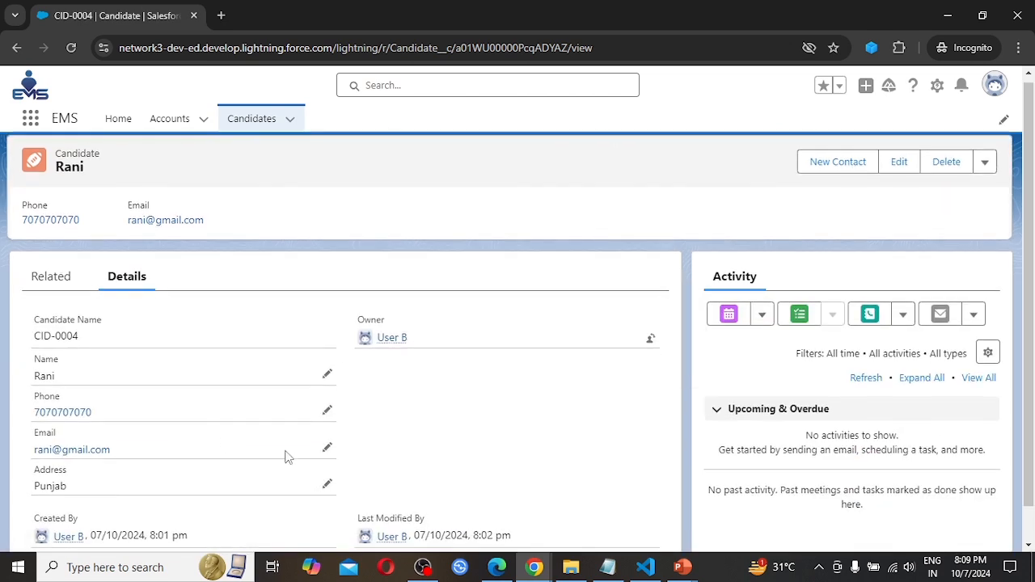
Set the address of candidate CID-0004 to US and save the record.
left_click(326, 485)
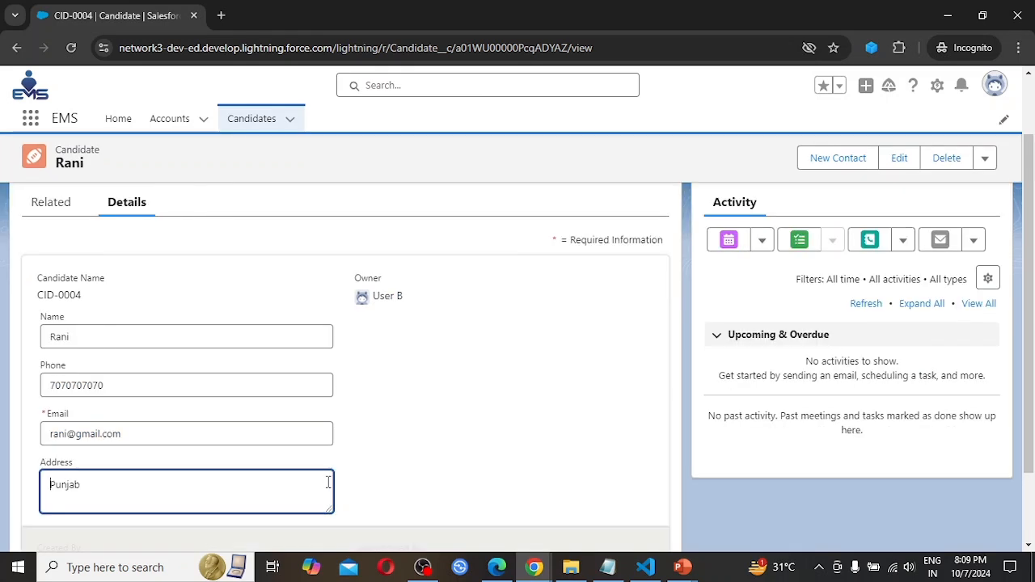
left_click_drag(120, 480, 3, 482)
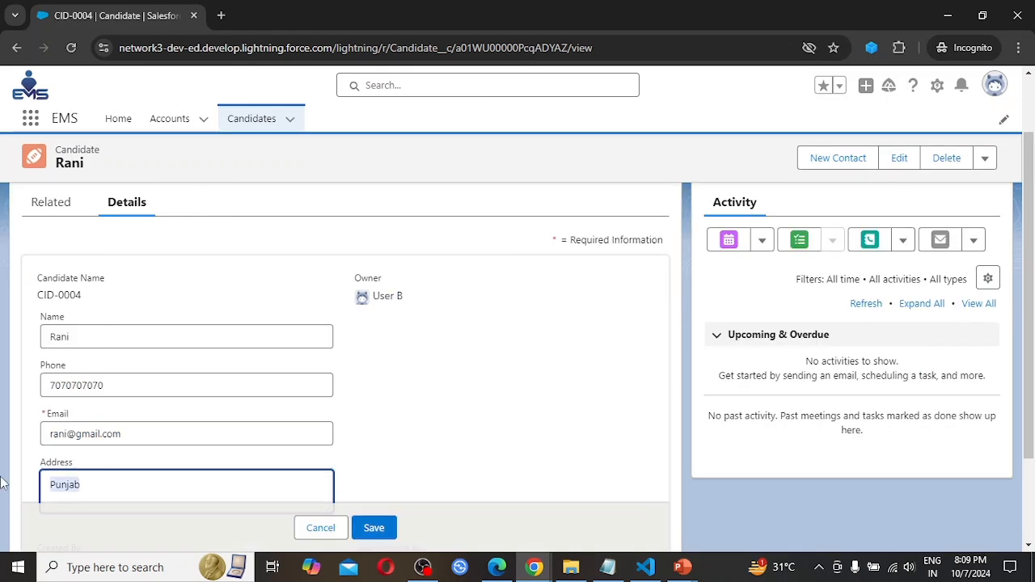
type("US")
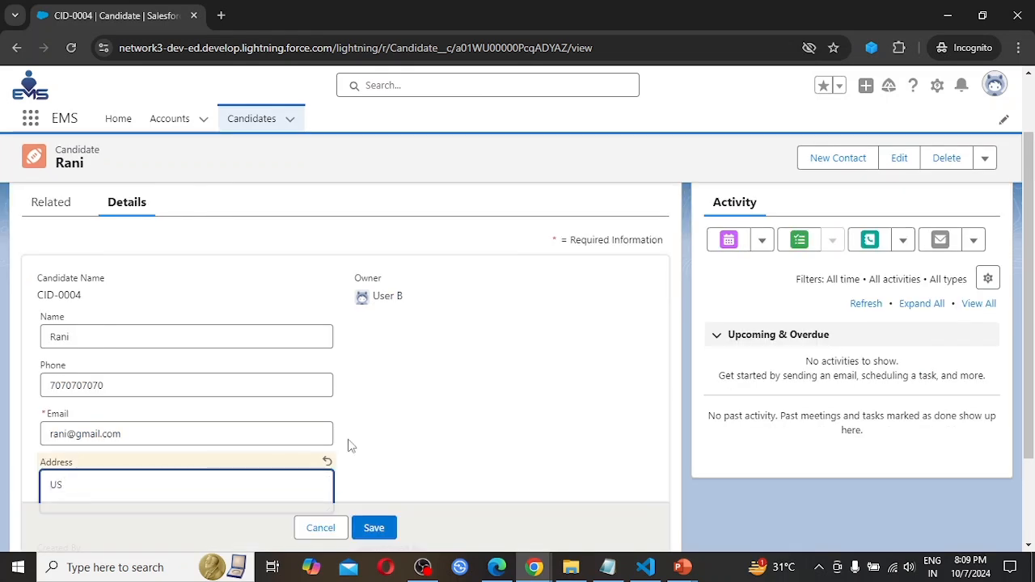
scroll(549, 419, "down", 2)
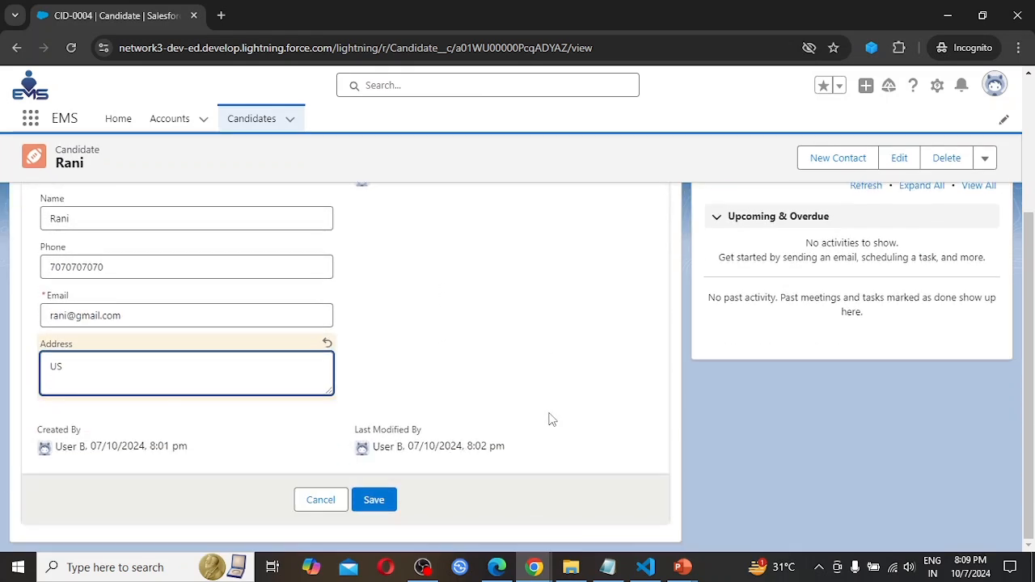
left_click(376, 500)
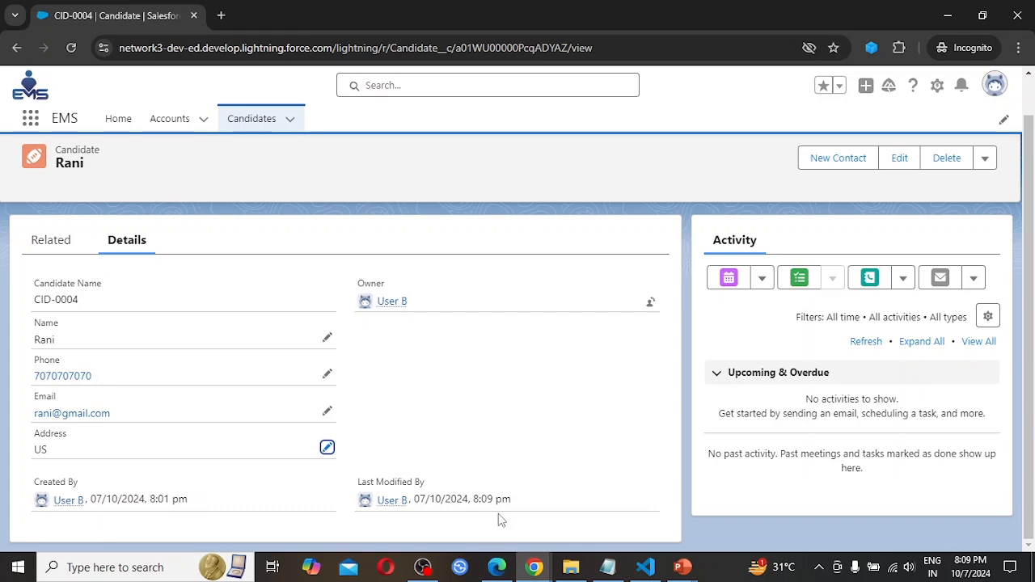
Switch to the administrator's Chrome window showing Sharing Settings and reload that page.
left_click(499, 569)
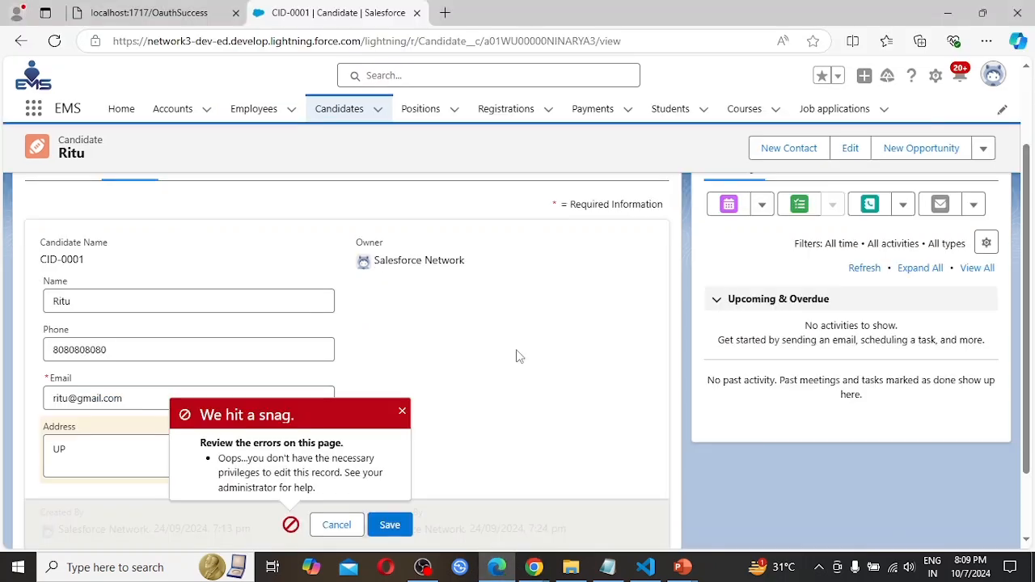
mouse_move(534, 567)
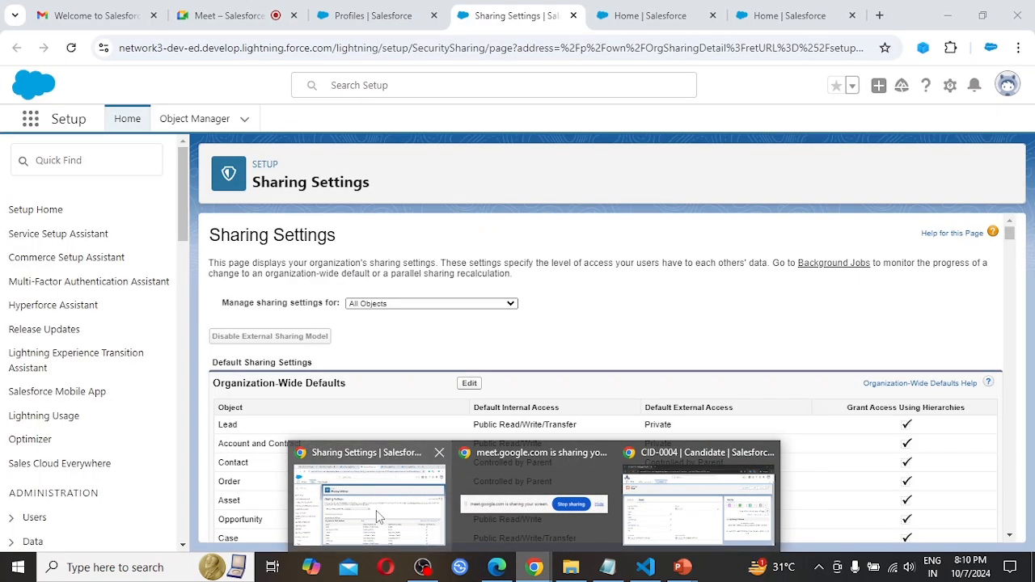
left_click(377, 511)
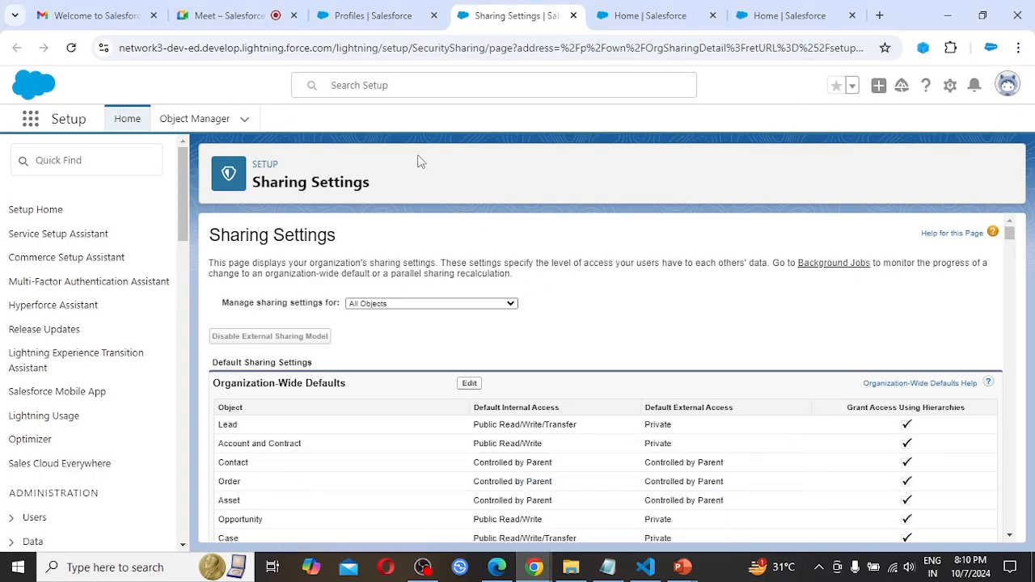
left_click(71, 47)
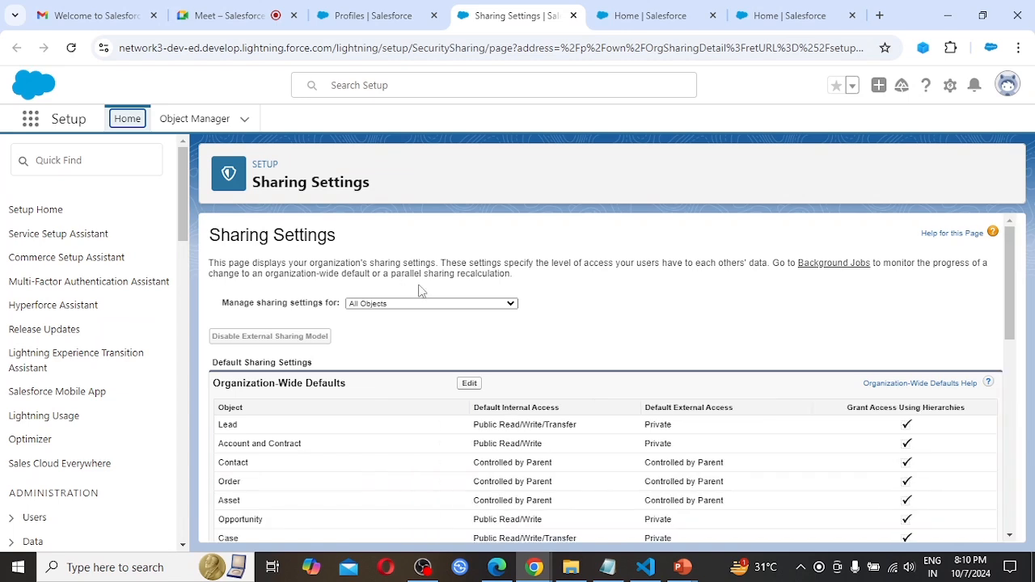
Set the organization-wide default internal access for Candidate to Public Read/Write, save it, and reload the Sharing Settings page.
left_click(472, 385)
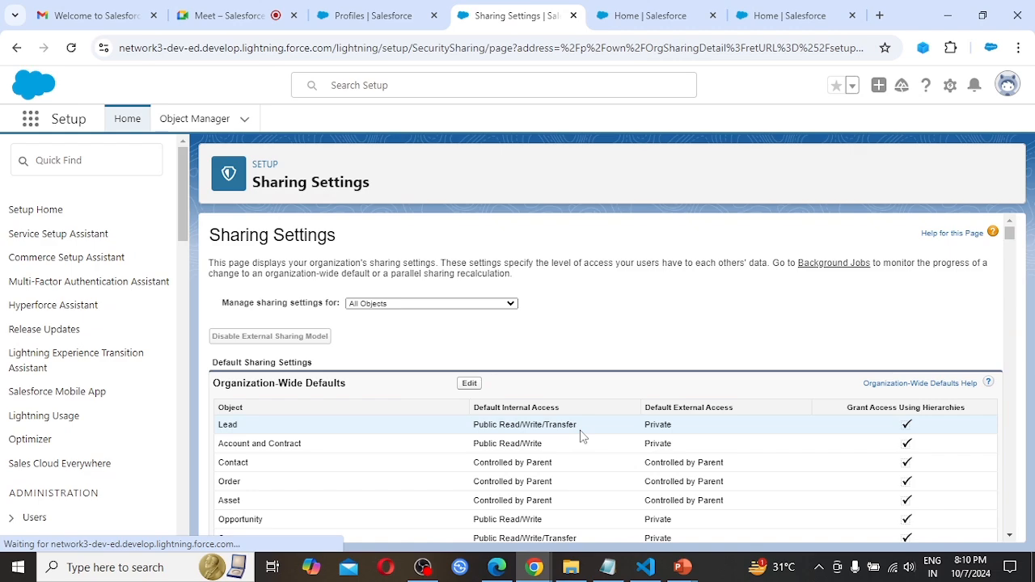
scroll(587, 429, "down", 5)
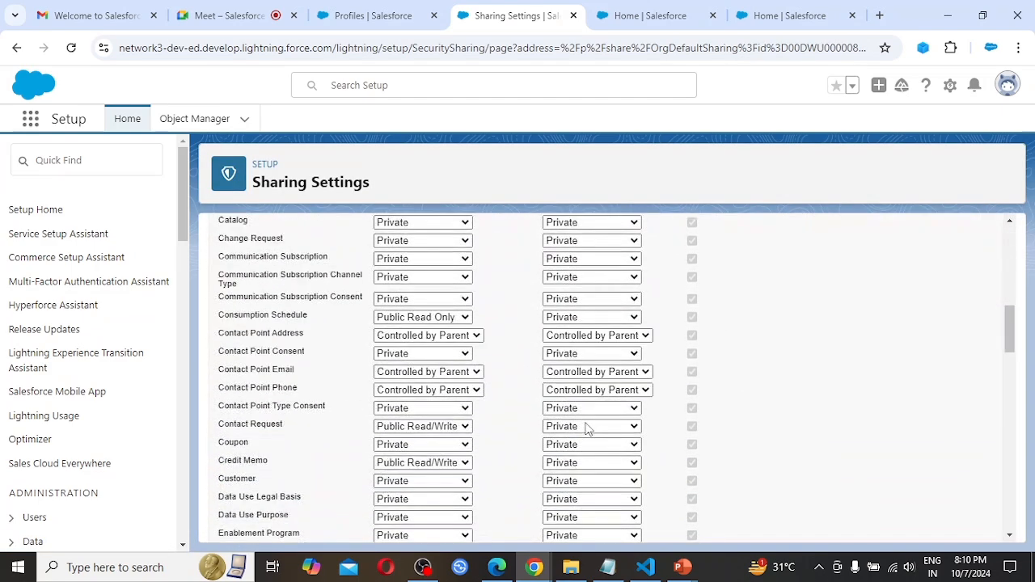
scroll(588, 429, "down", 18)
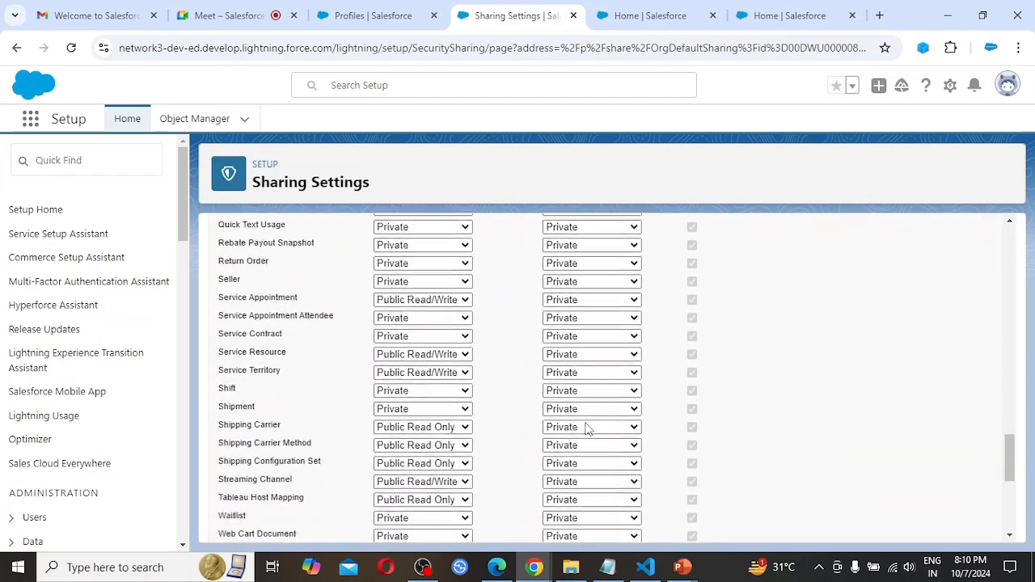
scroll(588, 428, "down", 5)
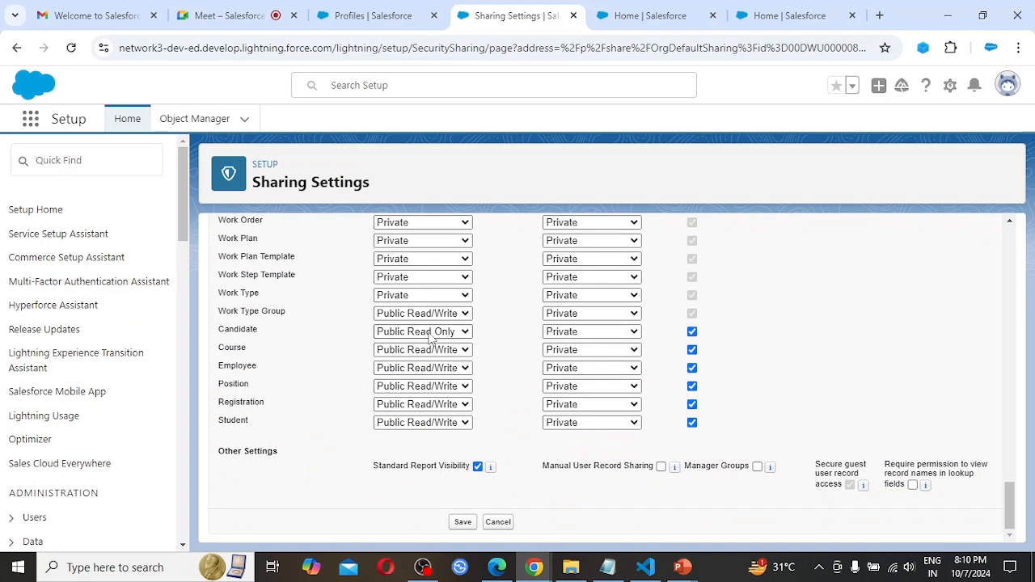
left_click(429, 338)
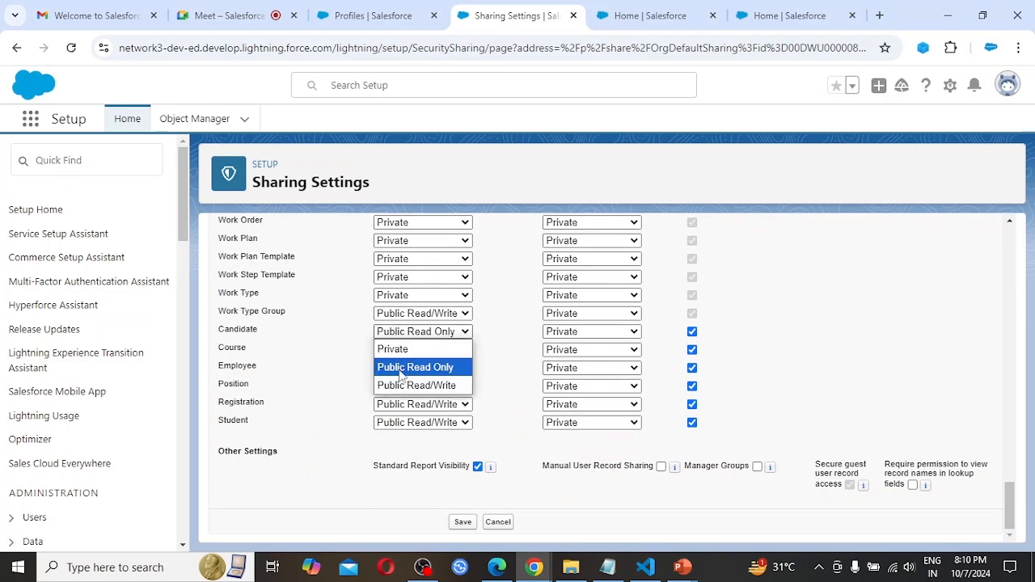
left_click(425, 387)
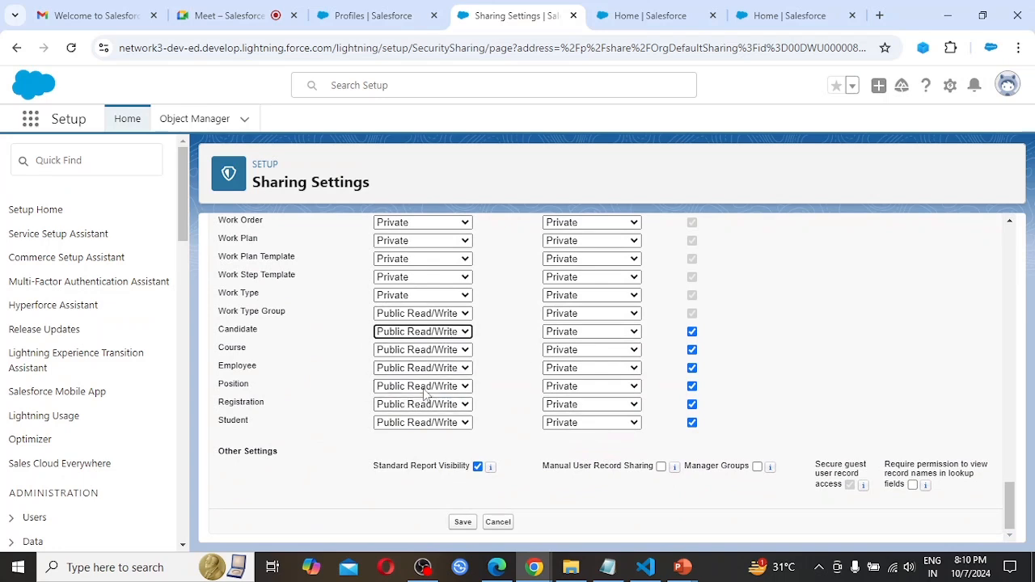
left_click(462, 522)
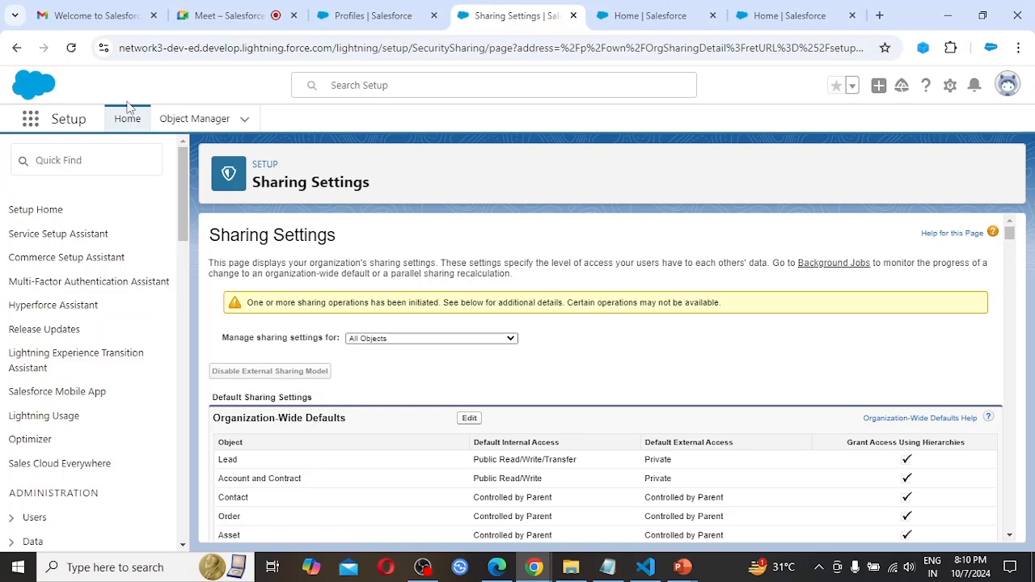
left_click(72, 48)
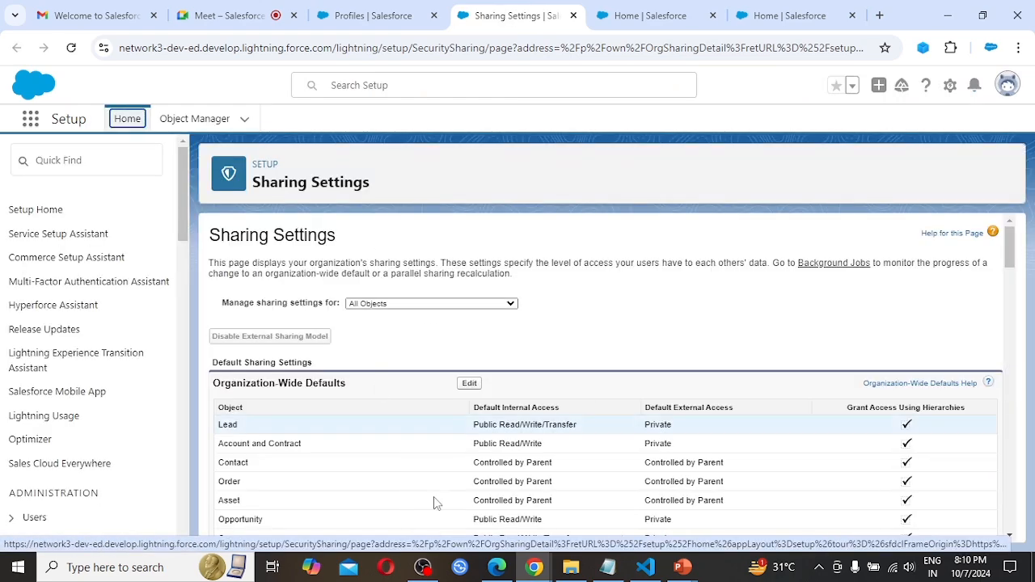
Switch to User A's Edge window, reload candidate CID-0001 discarding the unsaved address change, and check which user is logged in.
left_click(499, 570)
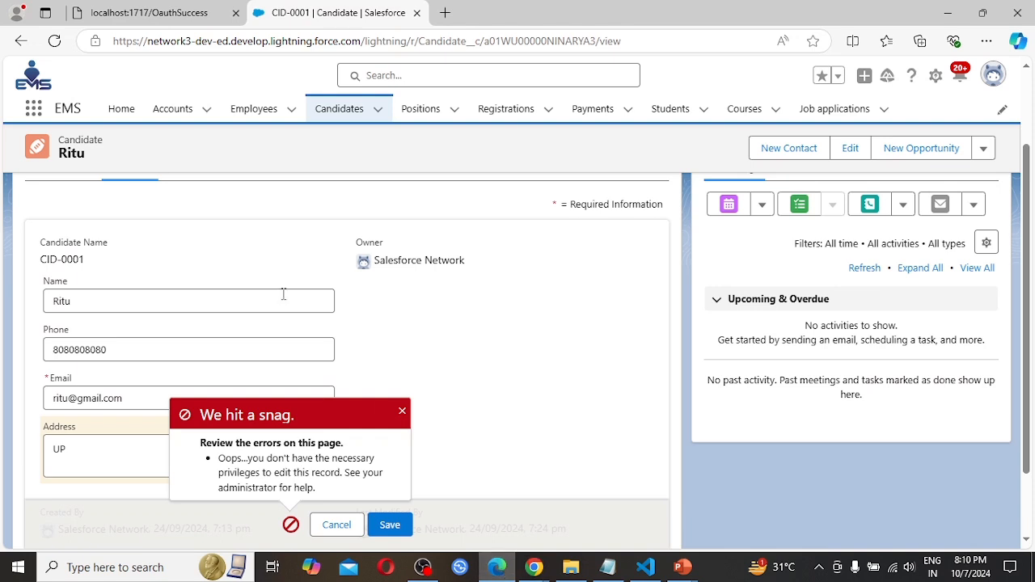
left_click(402, 413)
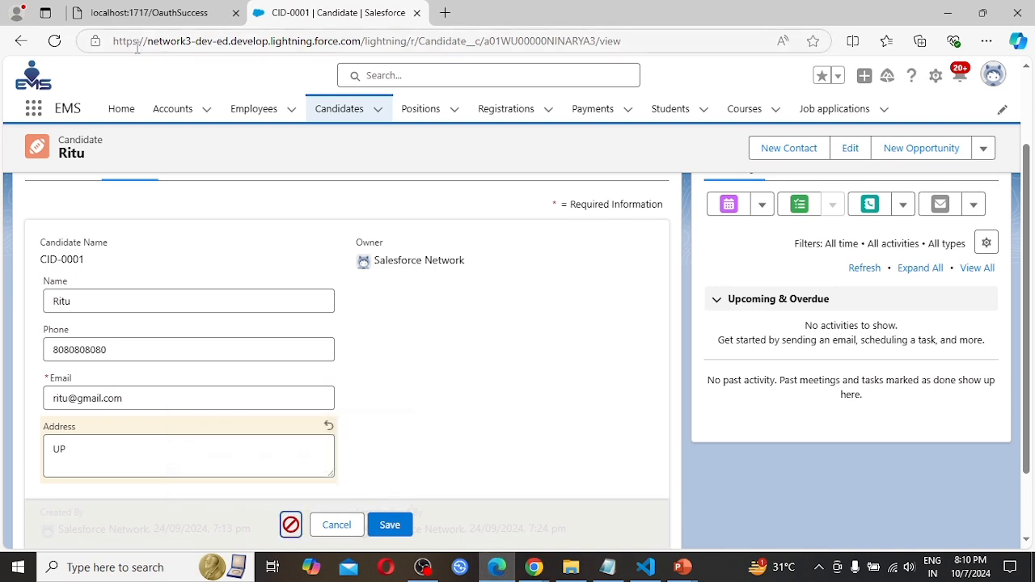
left_click(55, 44)
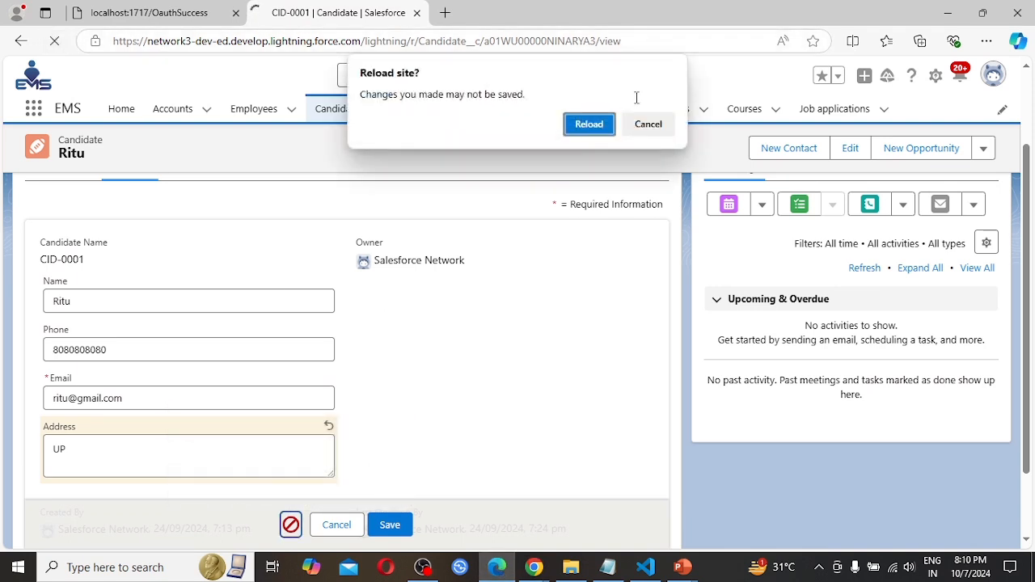
left_click(592, 127)
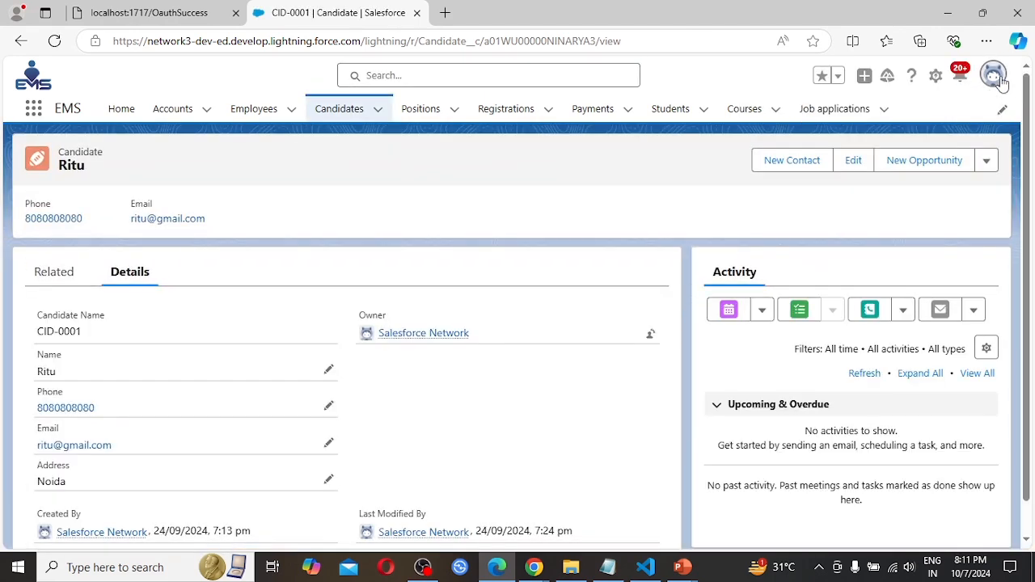
left_click(1000, 80)
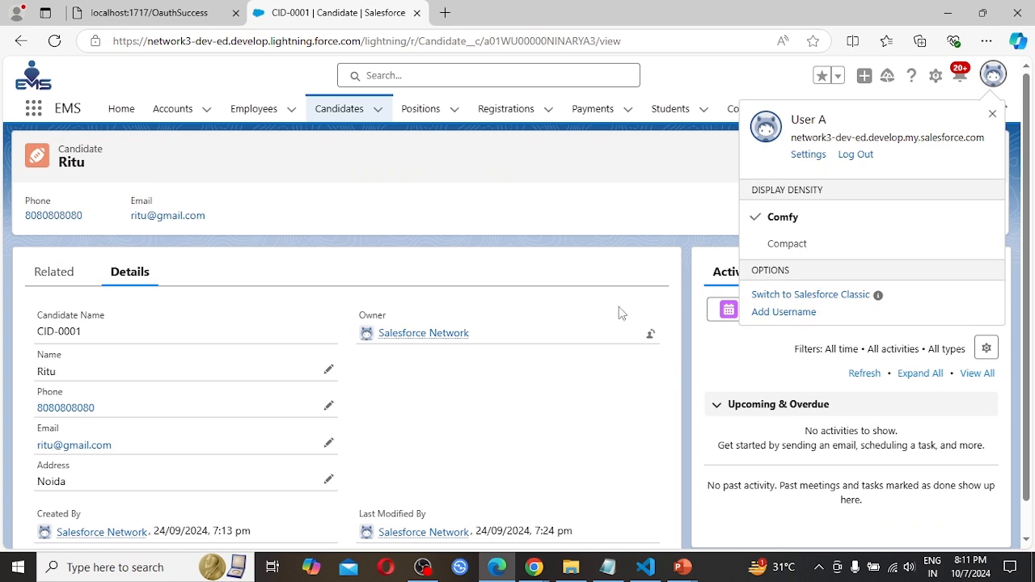
Display the All candidates list view, open candidate record CID-0004 as User A, and check its owner.
left_click(340, 111)
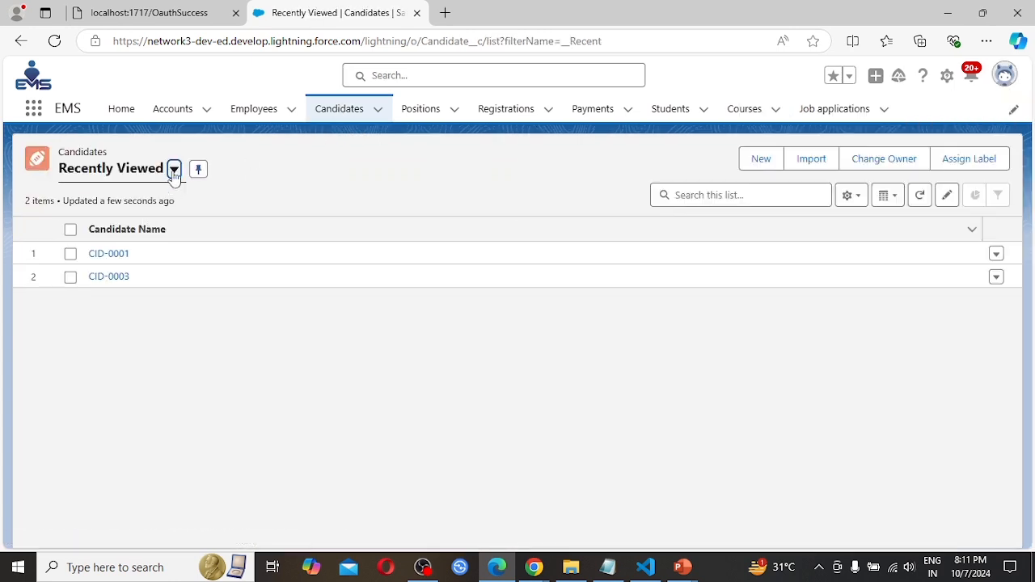
left_click(174, 169)
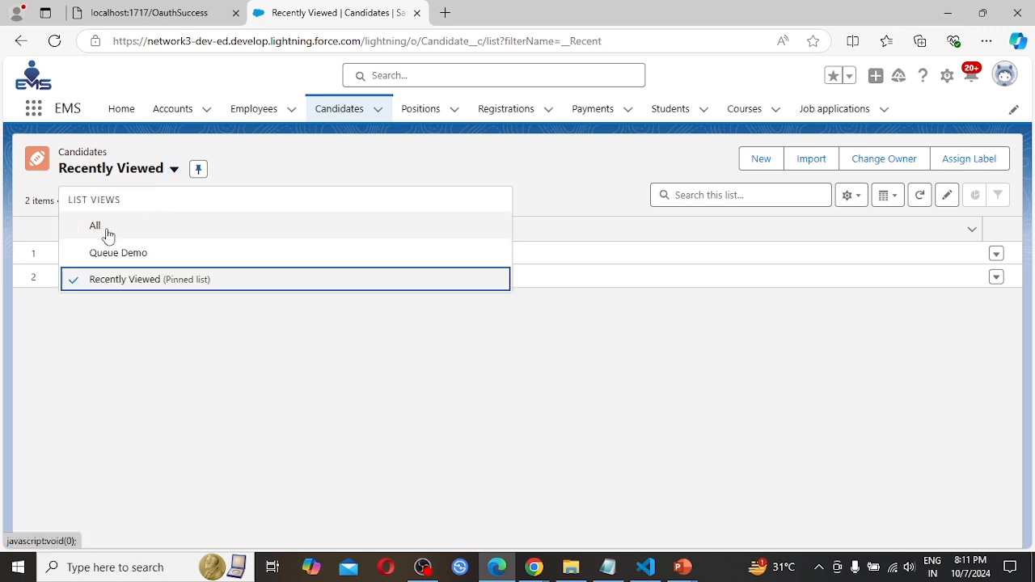
left_click(105, 230)
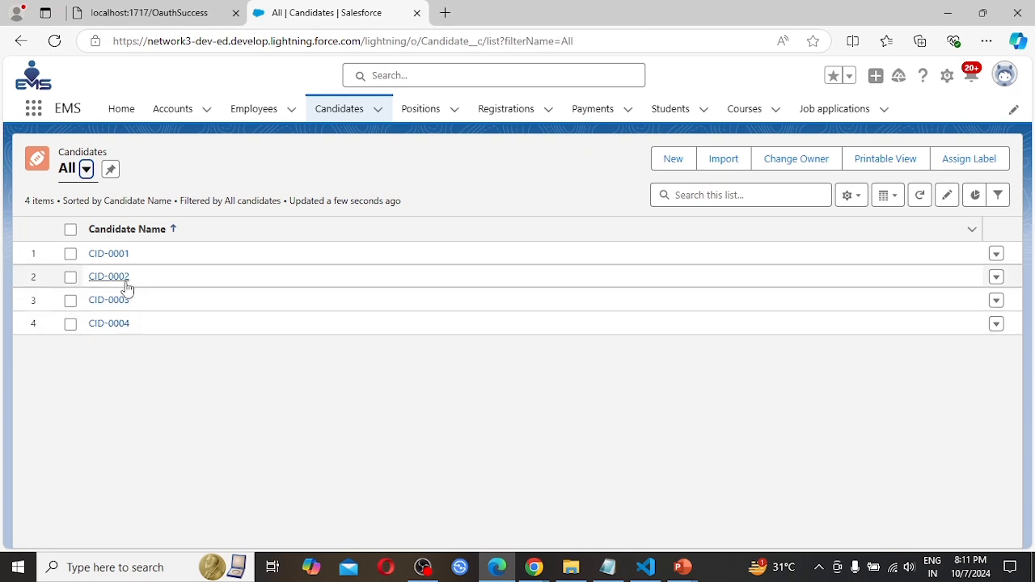
left_click(115, 325)
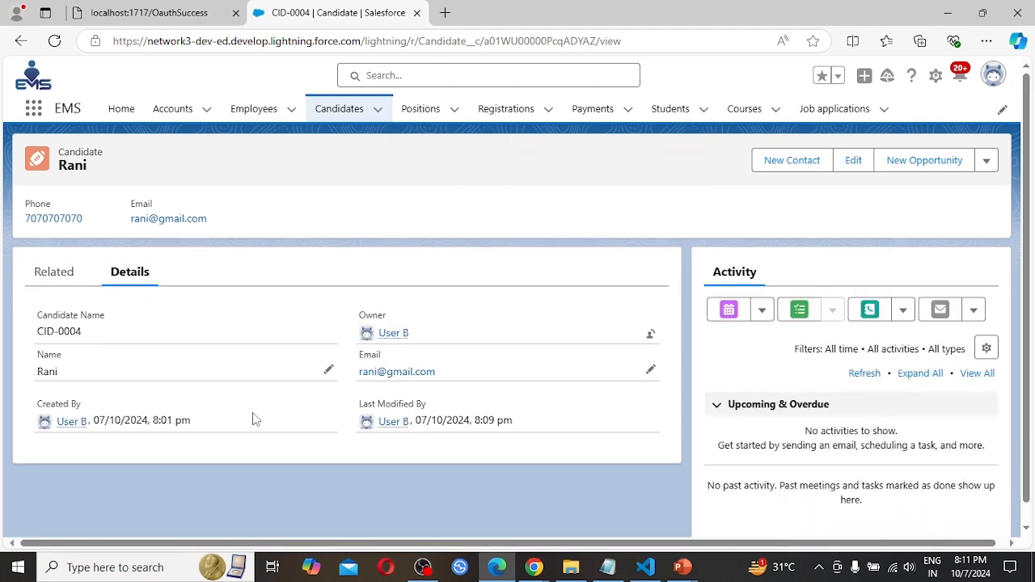
mouse_move(397, 339)
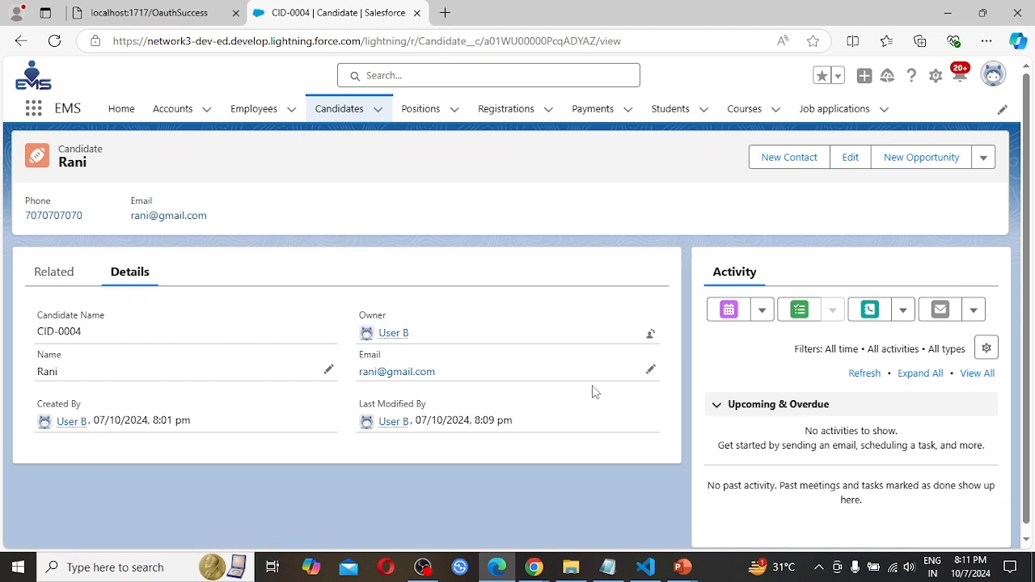
Change the email domain of candidate CID-0004 to yahoo.com, save the record, and compare its owner with the logged-in user.
left_click(650, 370)
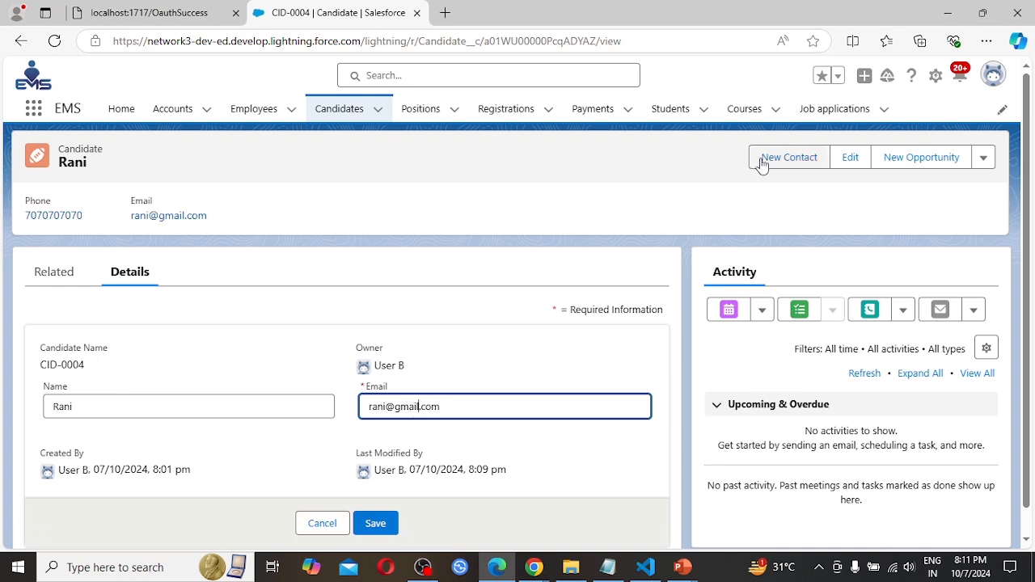
key("BackSpace")
key("BackSpace")
key("BackSpace")
key("BackSpace")
key("BackSpace")
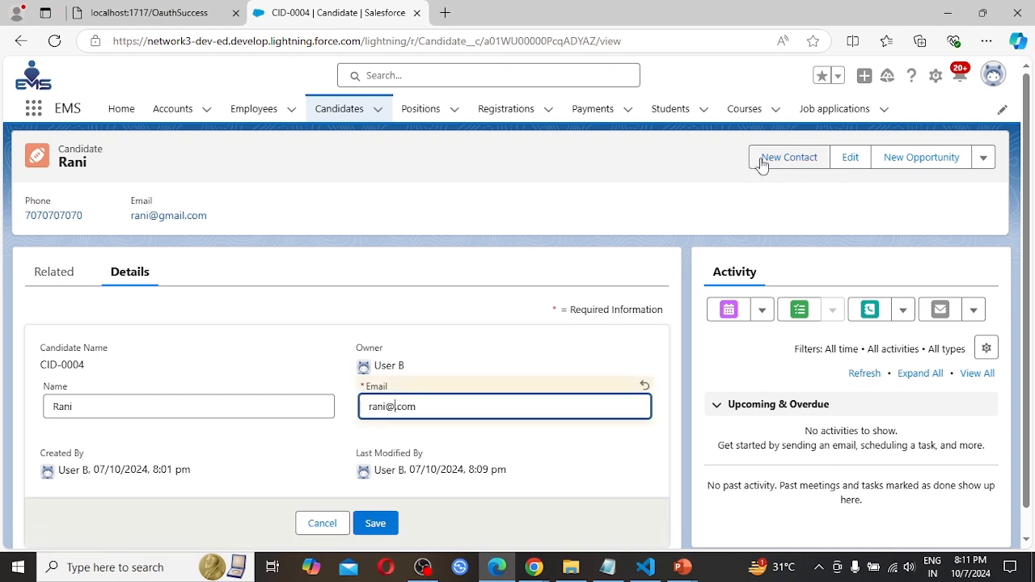
type("yahoo")
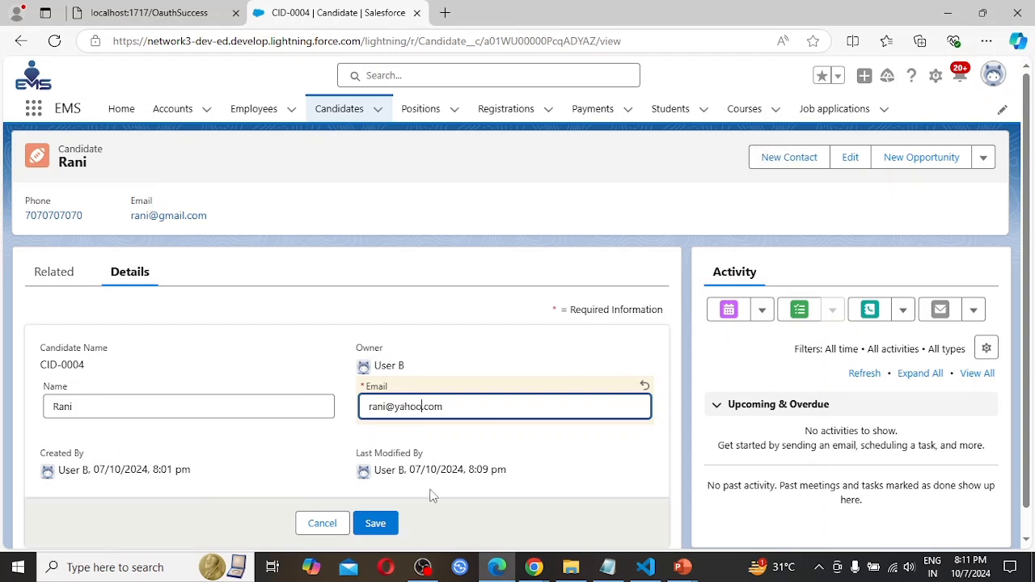
left_click(373, 524)
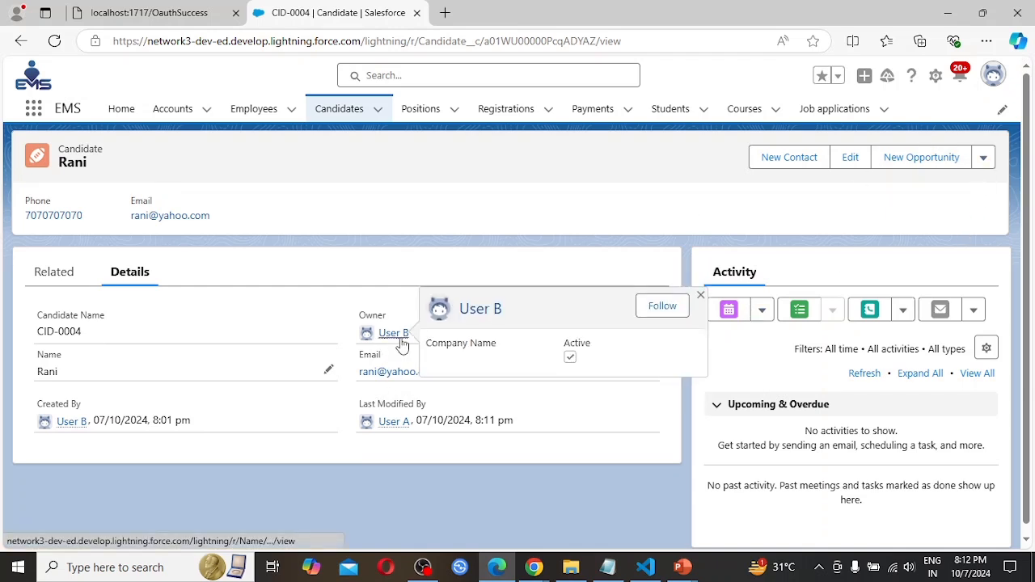
left_click(995, 76)
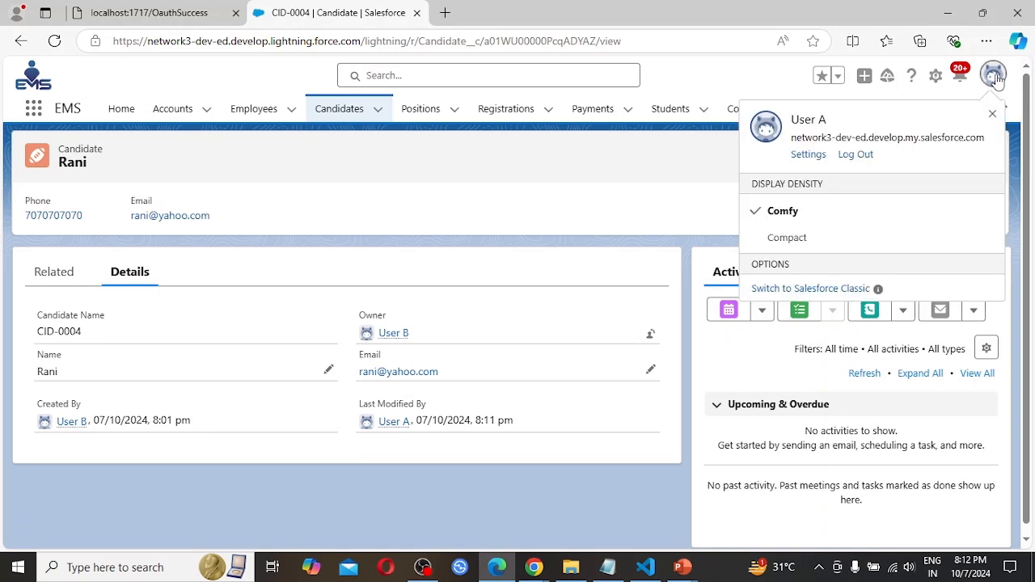
left_click(396, 269)
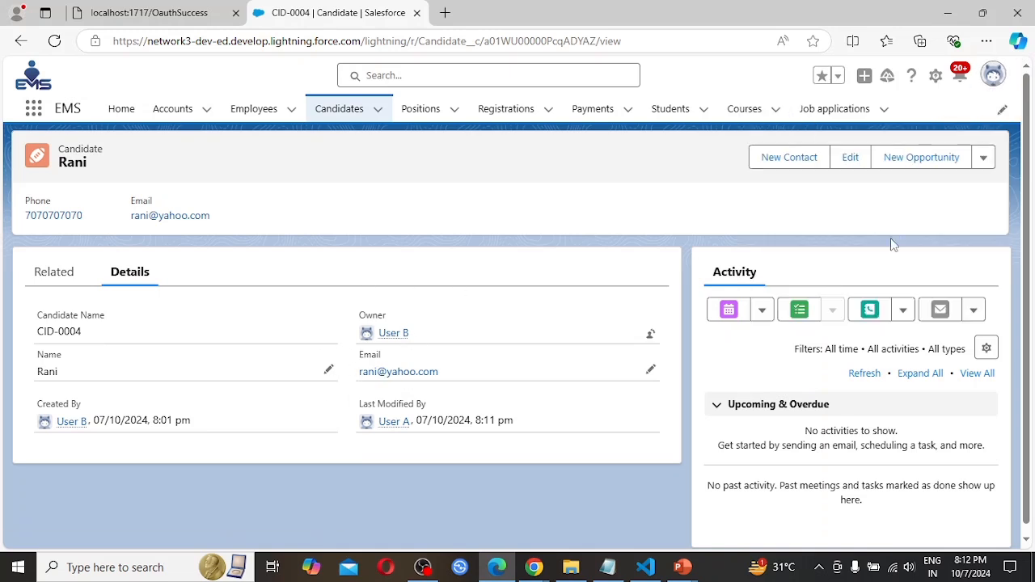
Try to delete candidate CID-0004 as User A, and dismiss the resulting message.
left_click(983, 159)
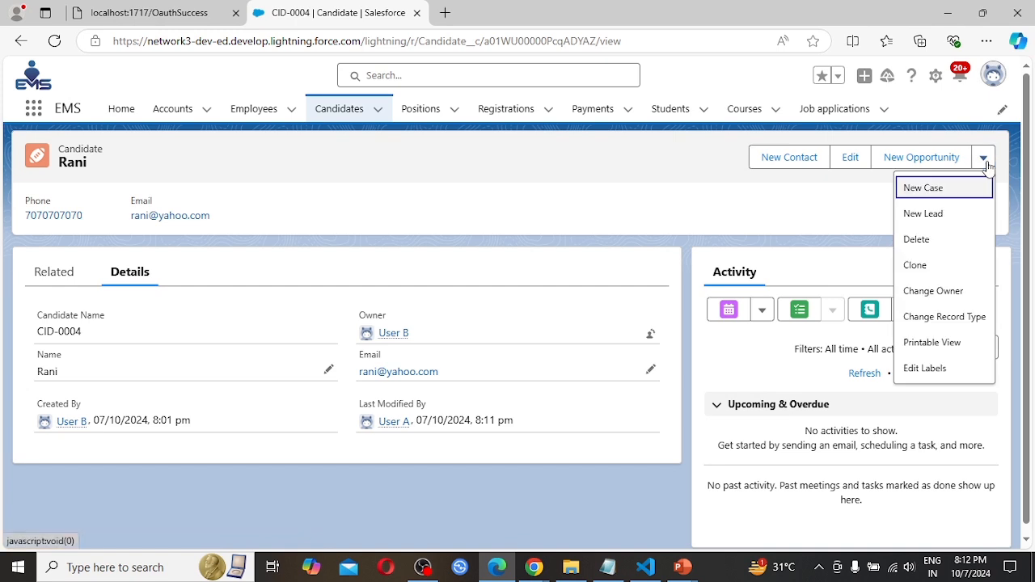
left_click(917, 239)
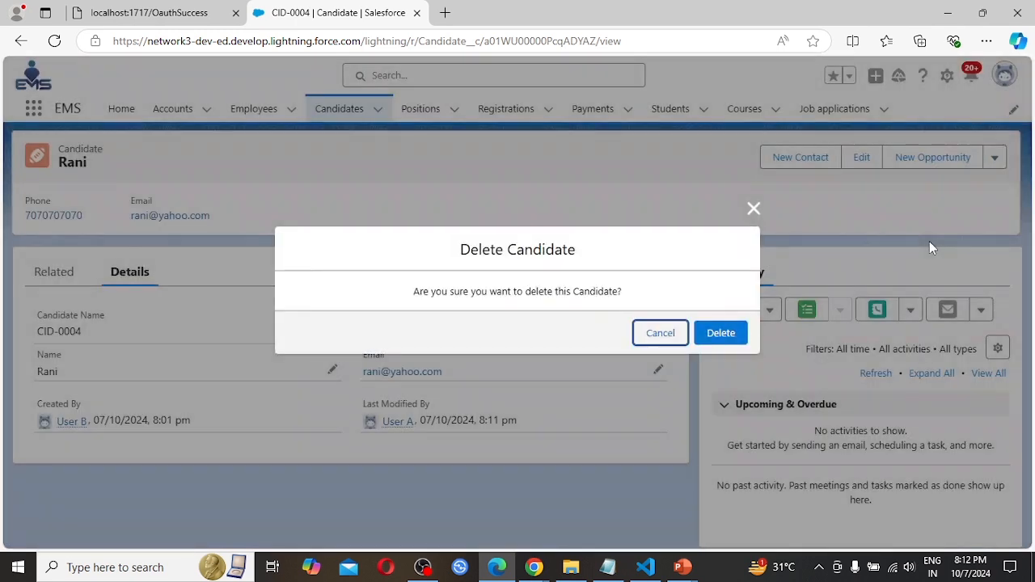
left_click(720, 335)
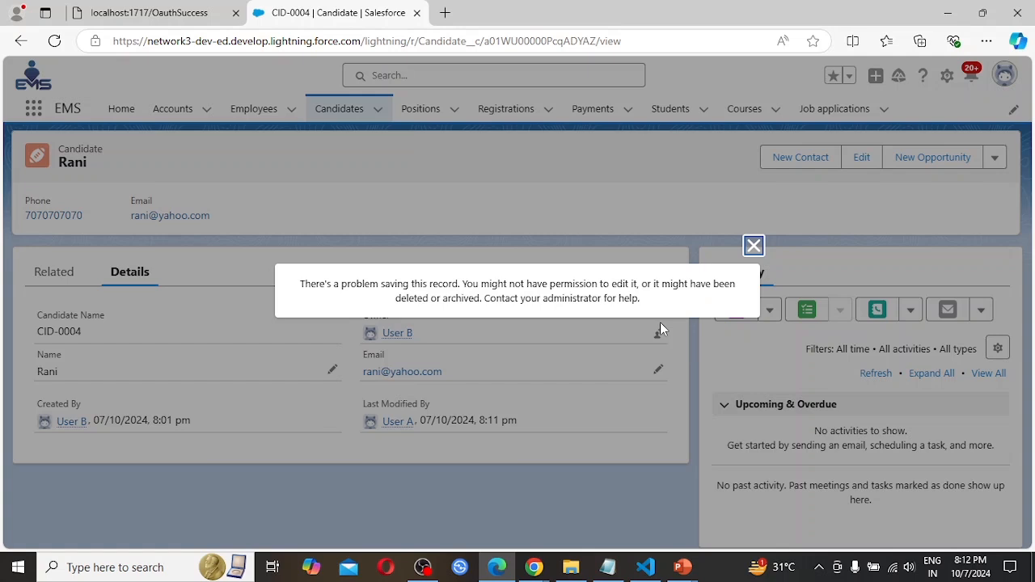
left_click(753, 248)
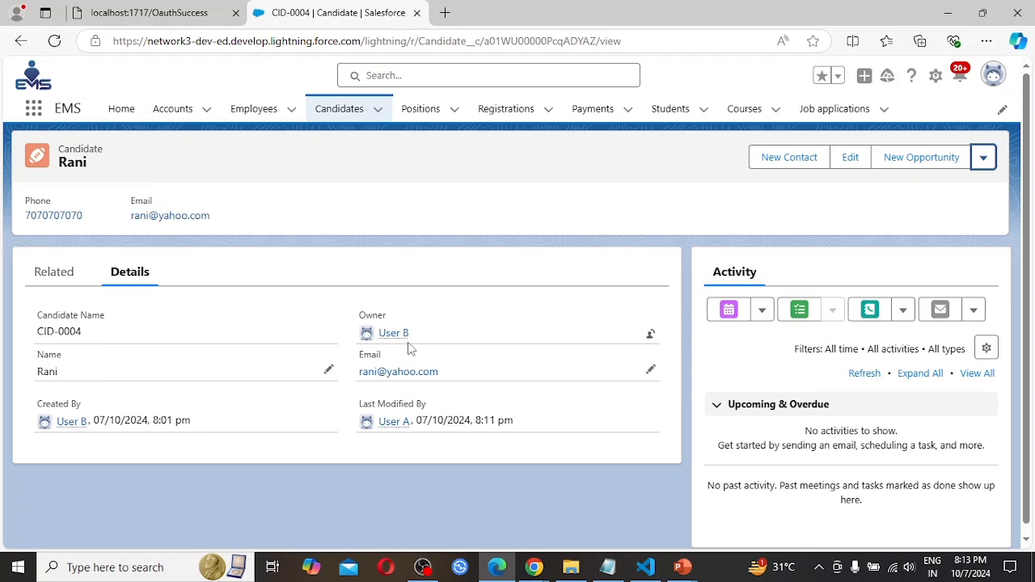
Return to the Candidates list and display the All list view.
left_click(344, 117)
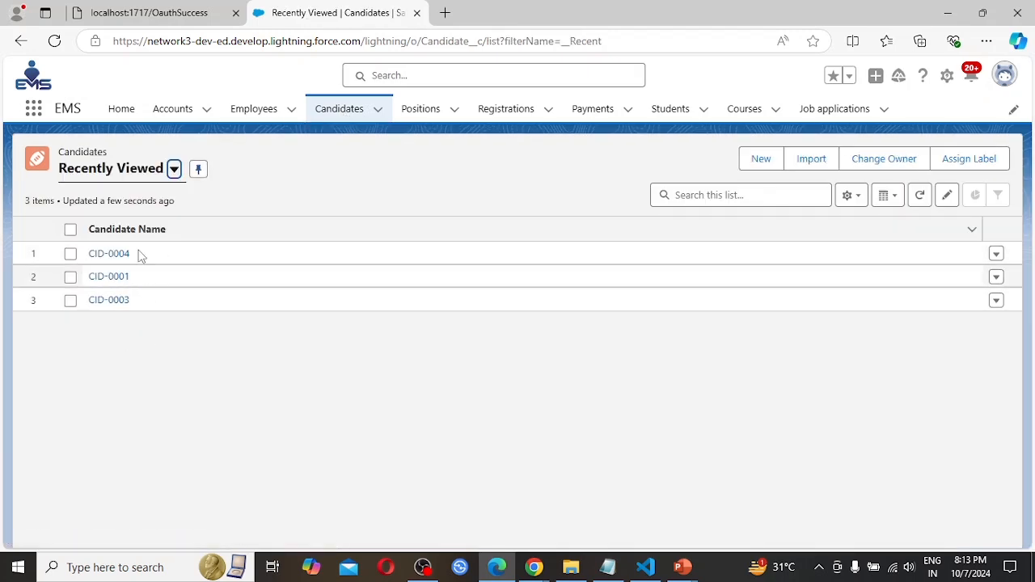
left_click(174, 170)
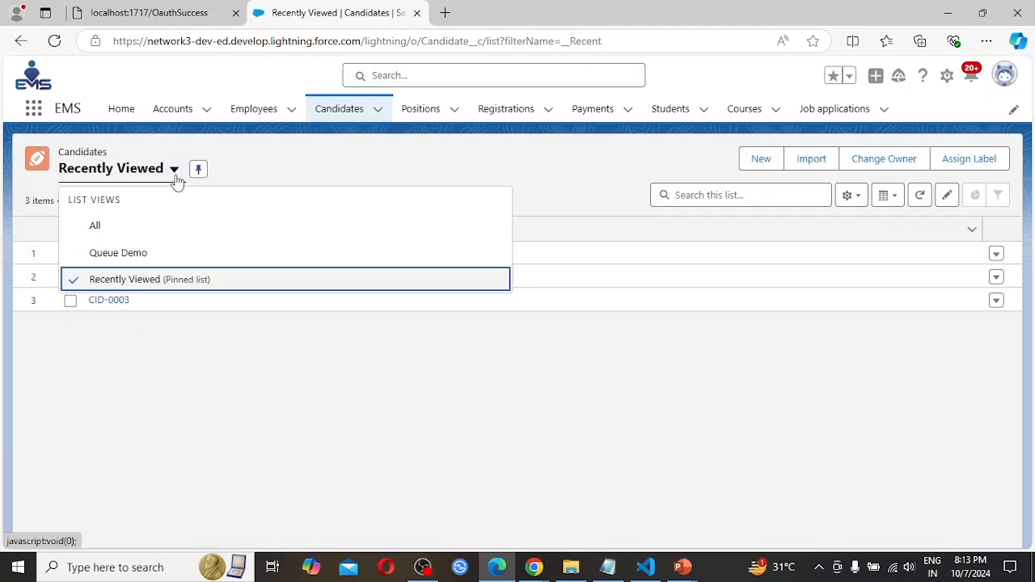
left_click(123, 230)
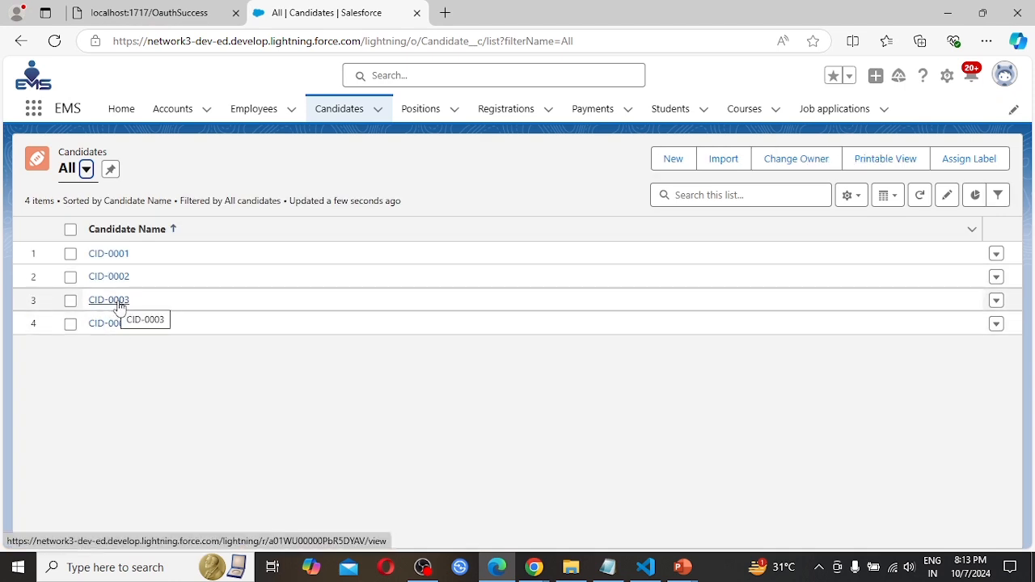
Open candidate record CID-0003 and compare its owner with the logged-in user.
left_click(120, 302)
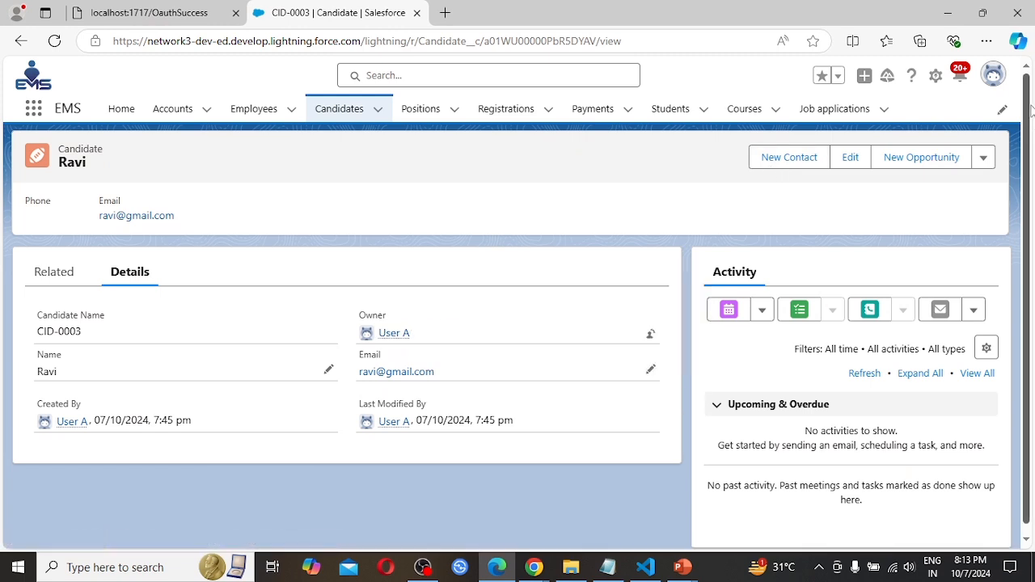
left_click(994, 76)
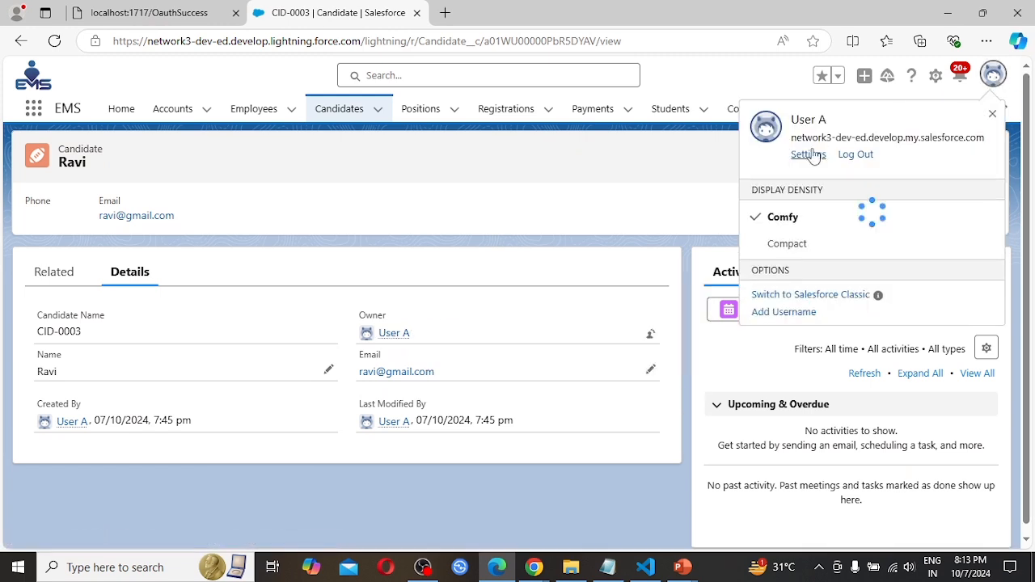
left_click(464, 177)
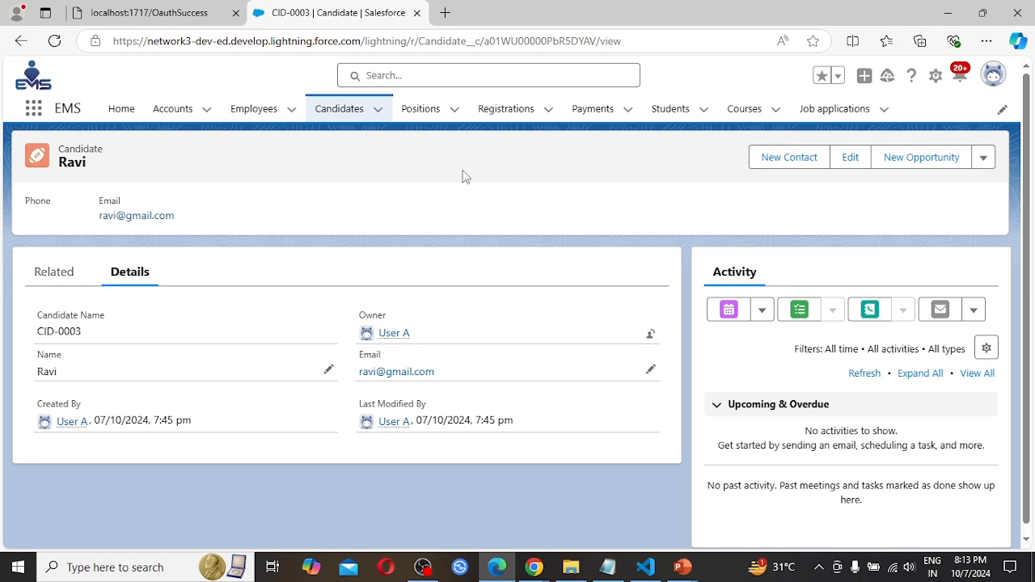
Delete candidate CID-0003 as User A, confirm the deletion, and switch to the Assignment slide in PowerPoint.
left_click(984, 159)
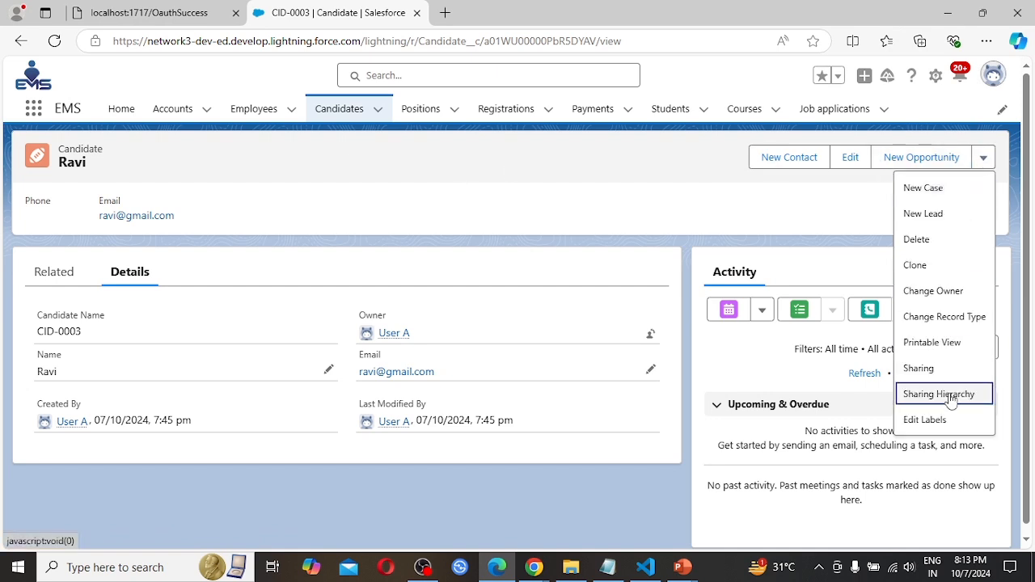
left_click(941, 244)
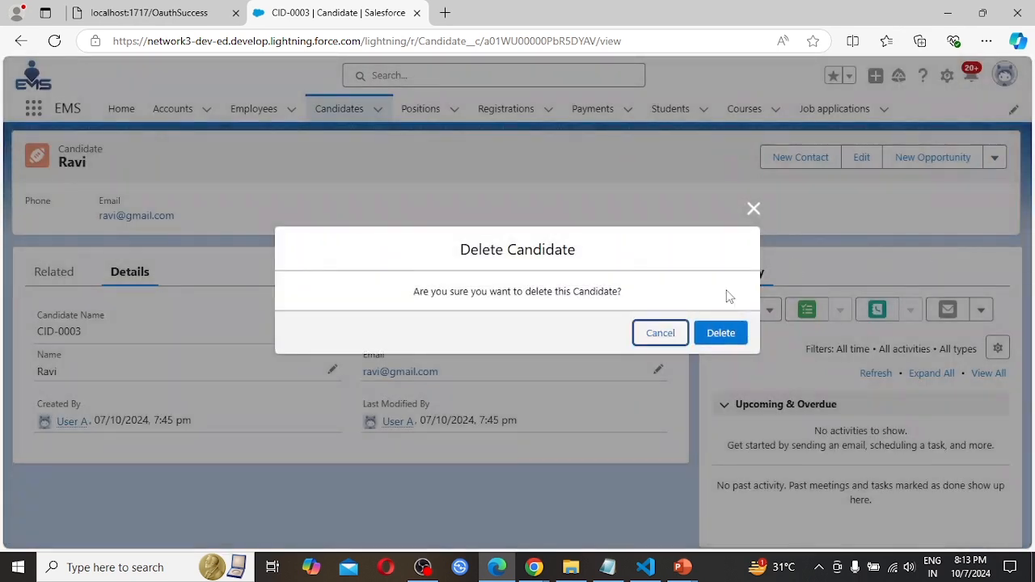
left_click(728, 337)
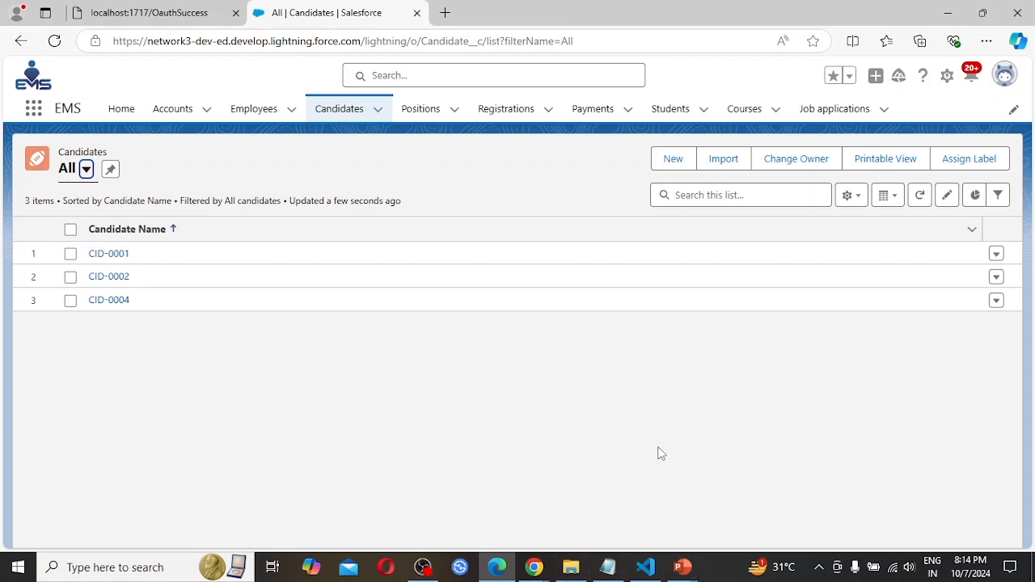
left_click(683, 568)
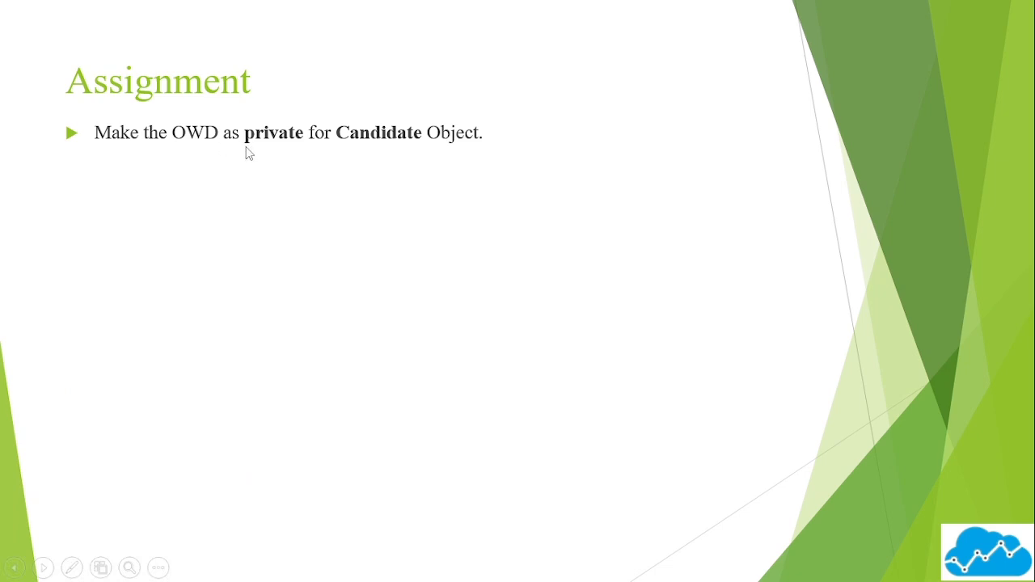